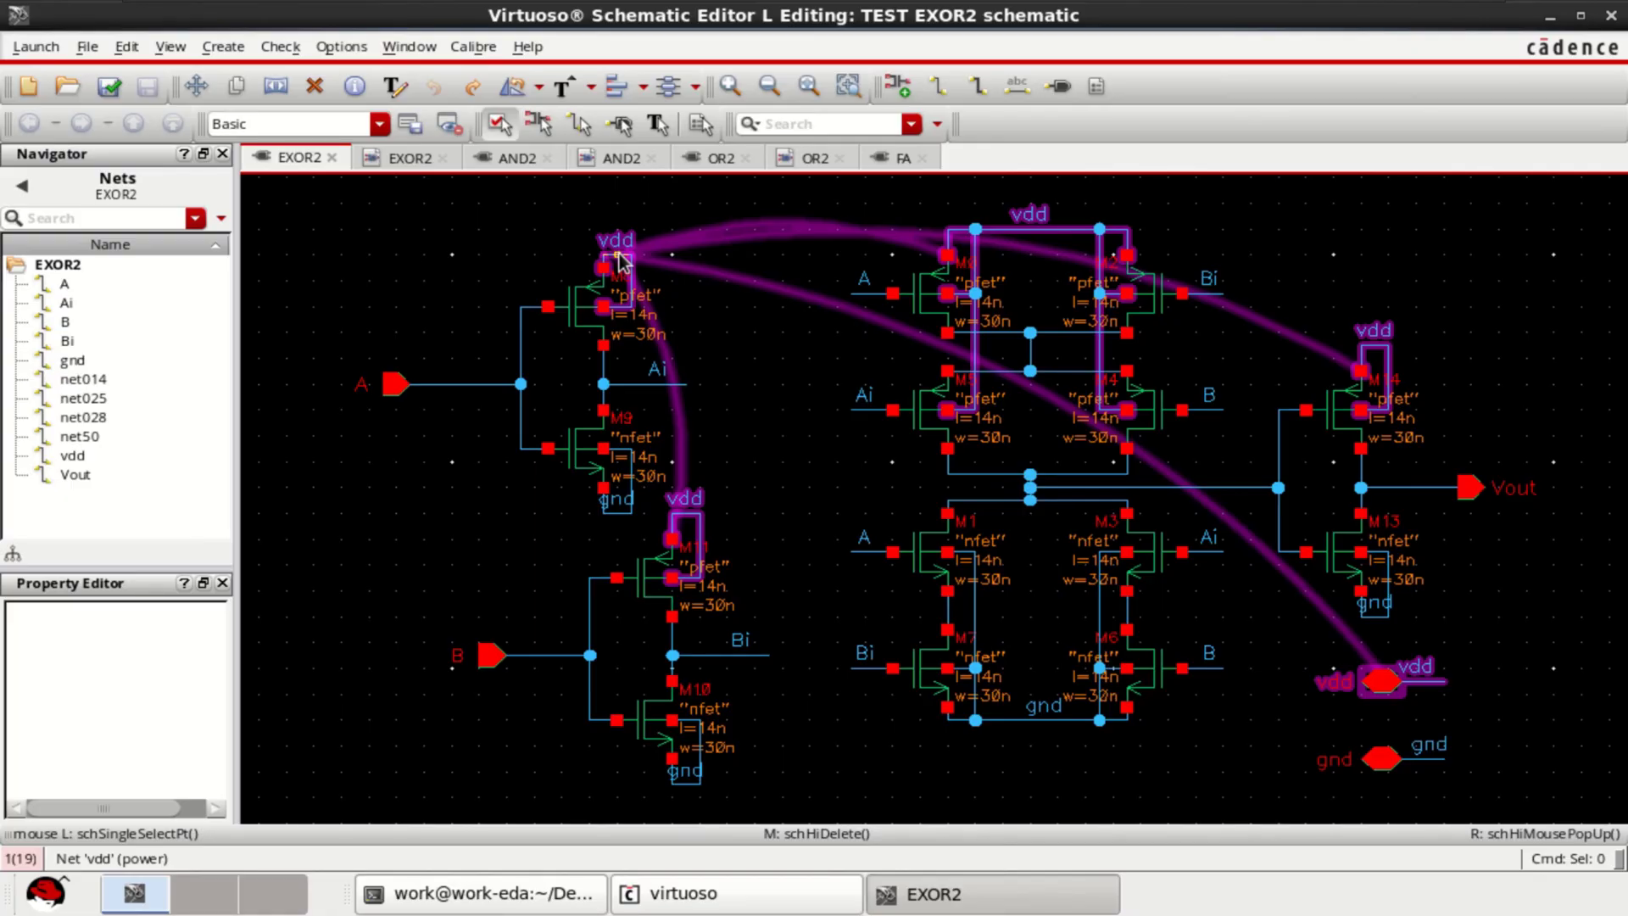
Step: Review the EXOR2, AND2 and OR2 symbol views, then return to the EXOR2 schematic
left_click(411, 161)
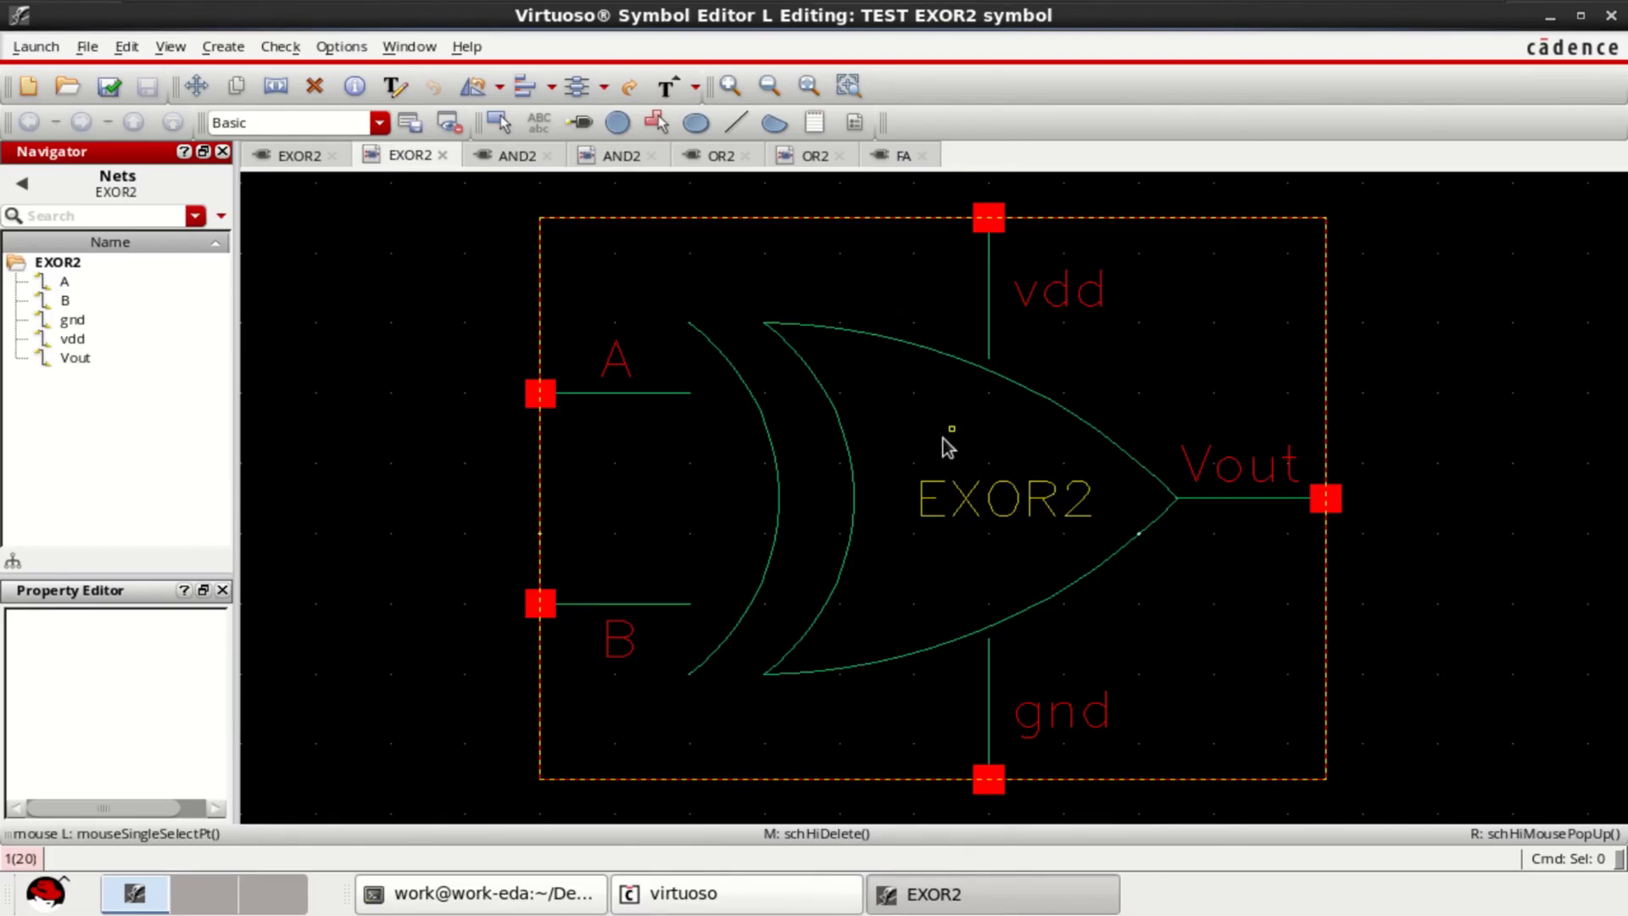
left_click(616, 158)
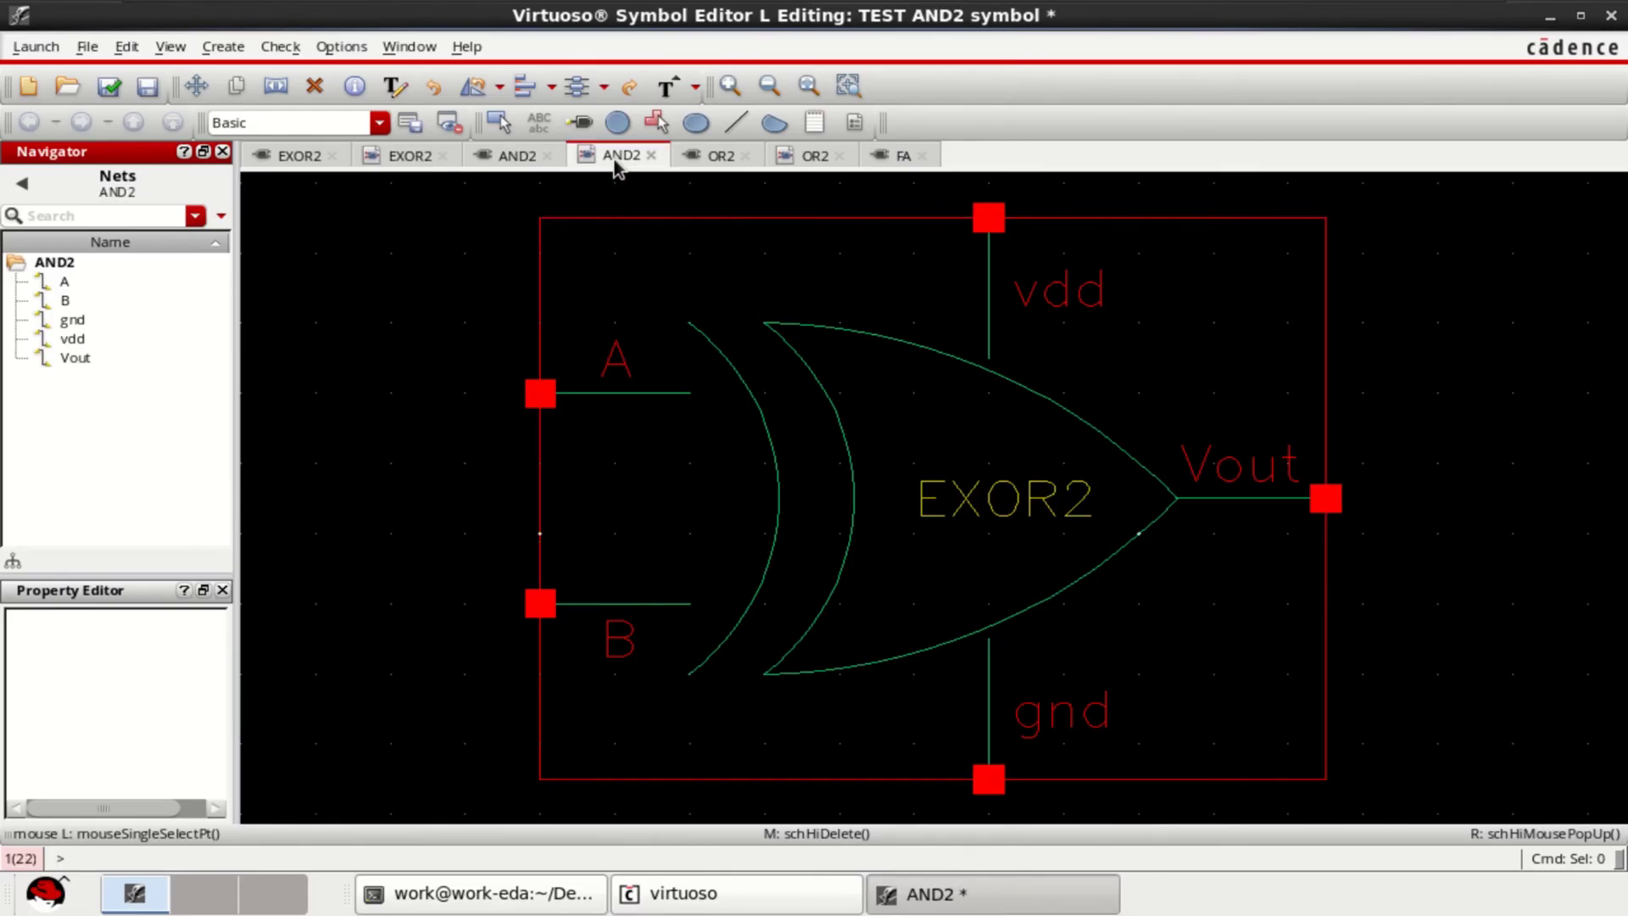
left_click(808, 161)
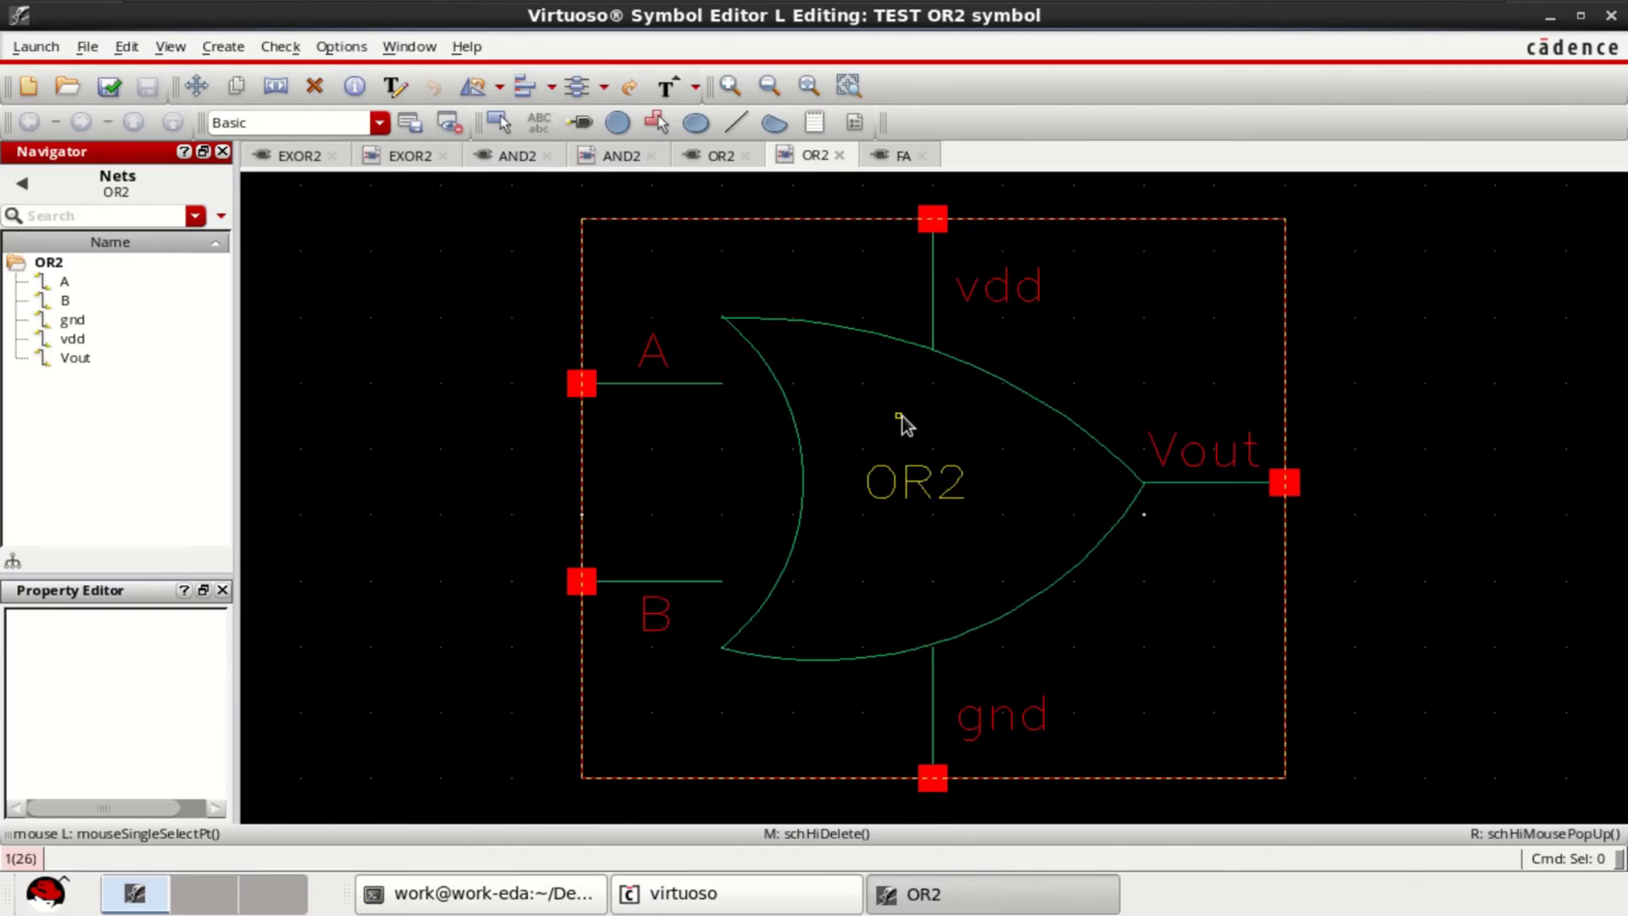
left_click(301, 159)
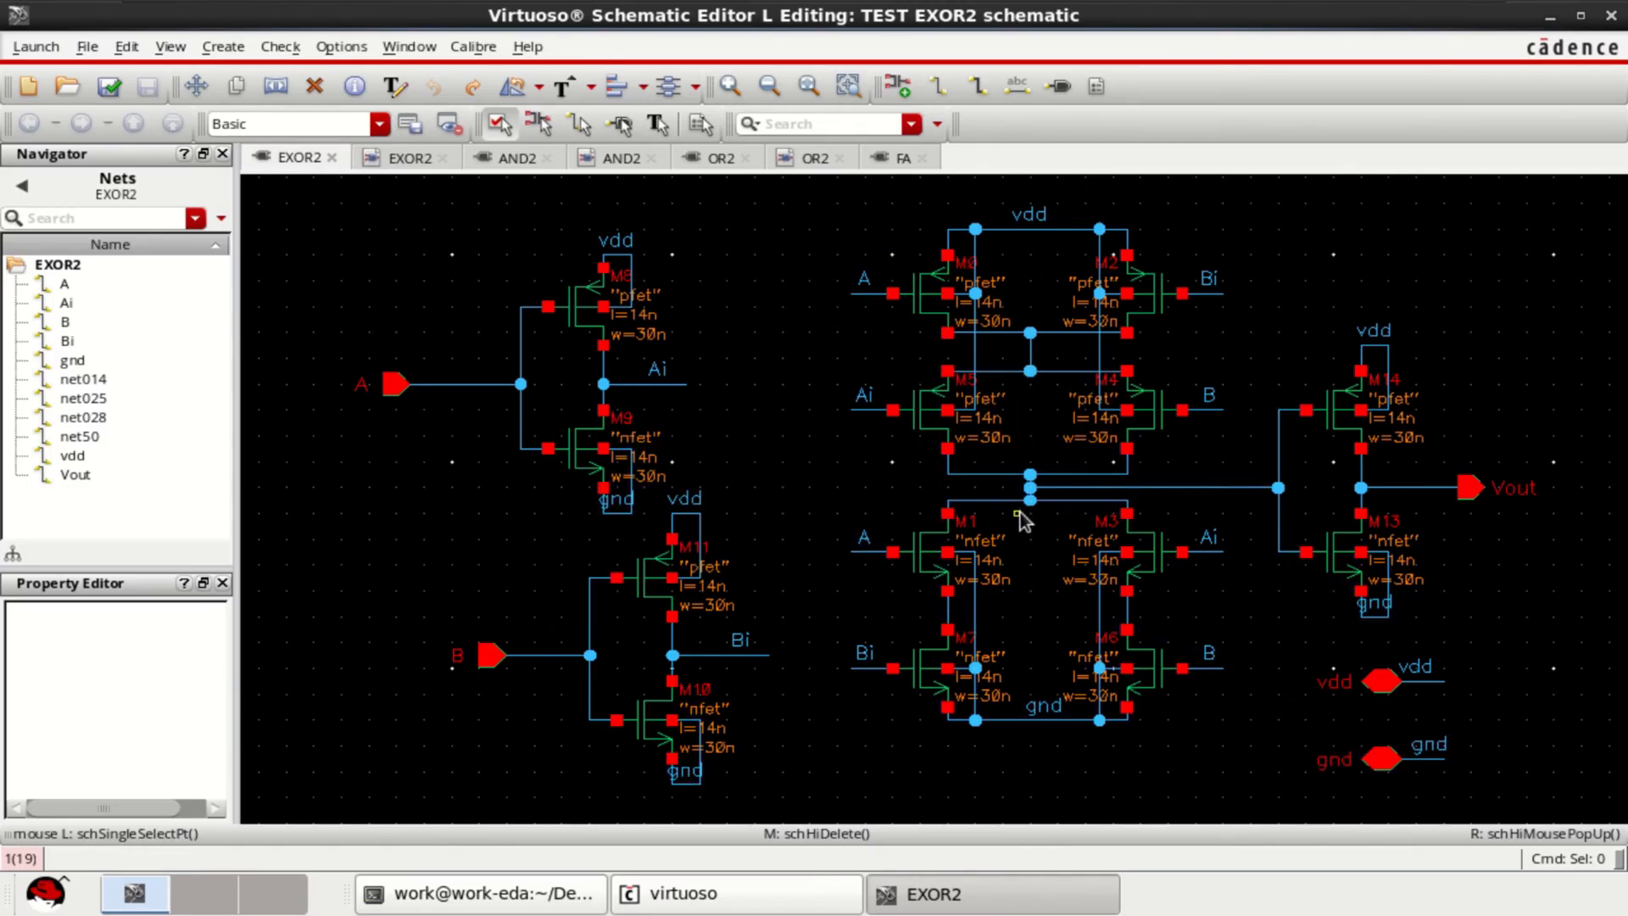
Step: Review the AND2 and OR2 schematics, then switch to the FA schematic tab
left_click(531, 162)
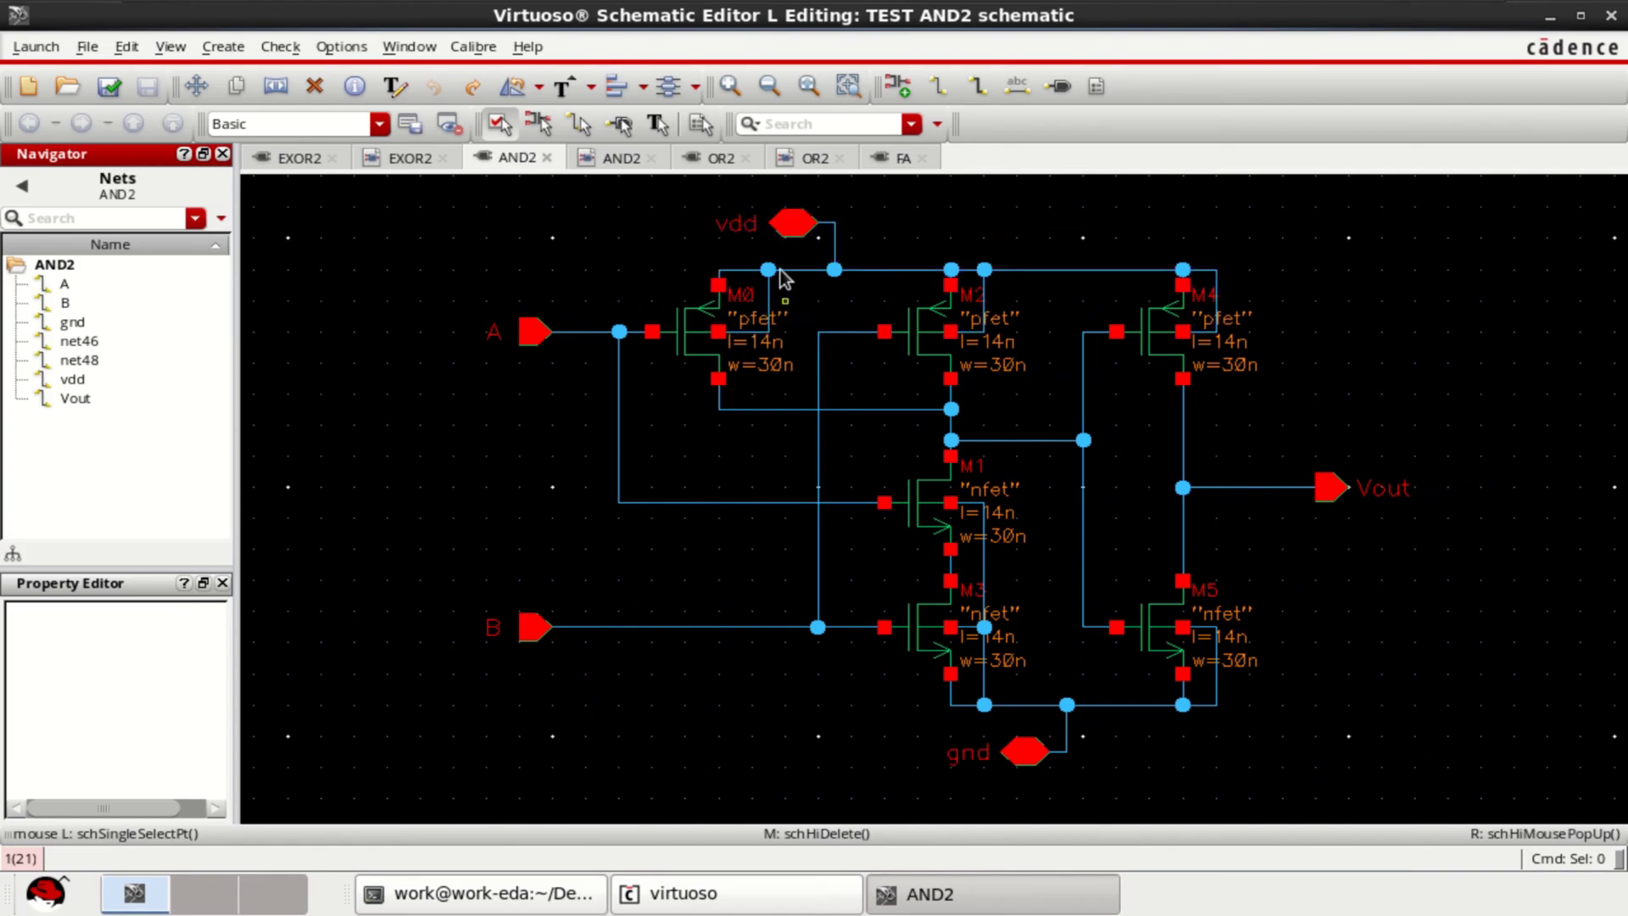
left_click(705, 159)
mouse_move(951, 415)
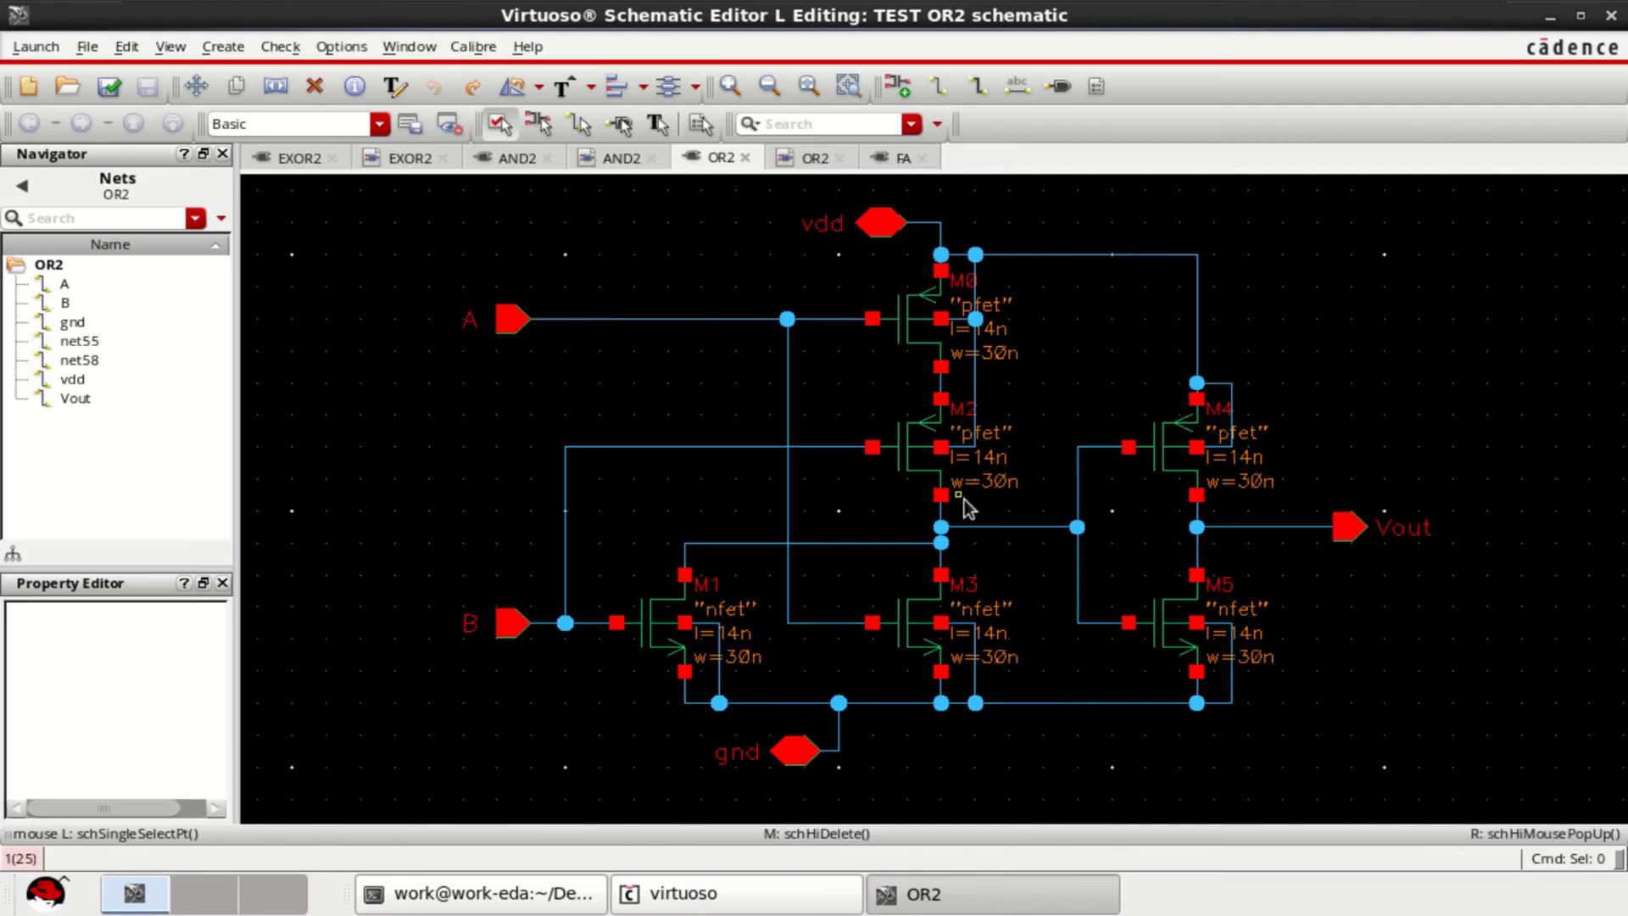
left_click(880, 164)
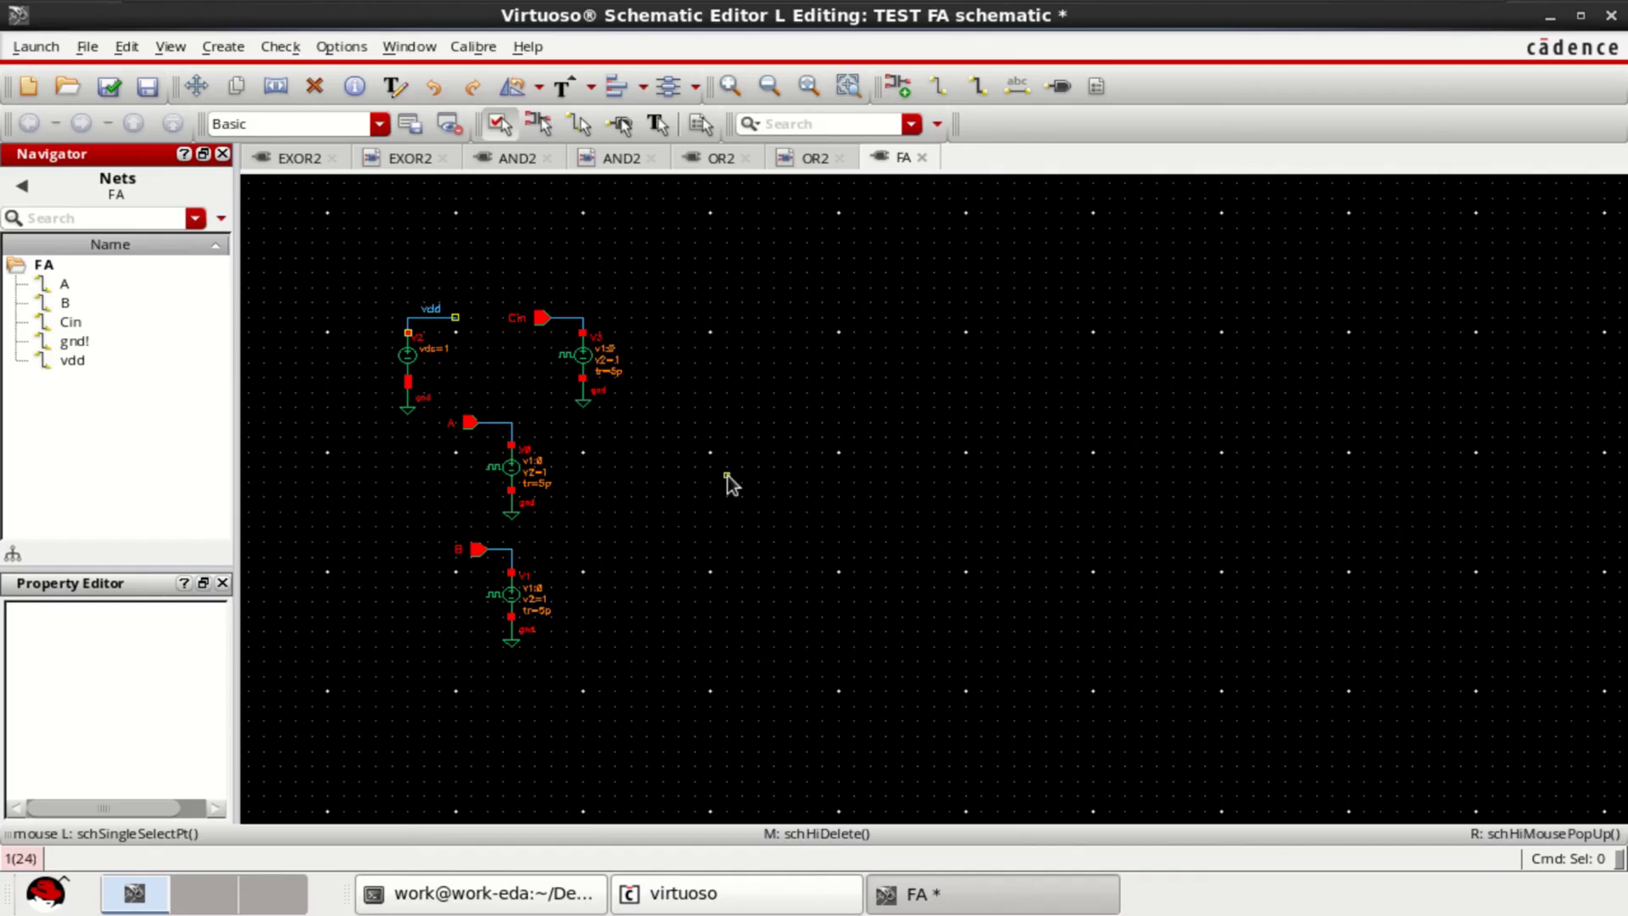
Step: Browse for a new instance and choose the TEST library's EXOR2 symbol
left_click(899, 86)
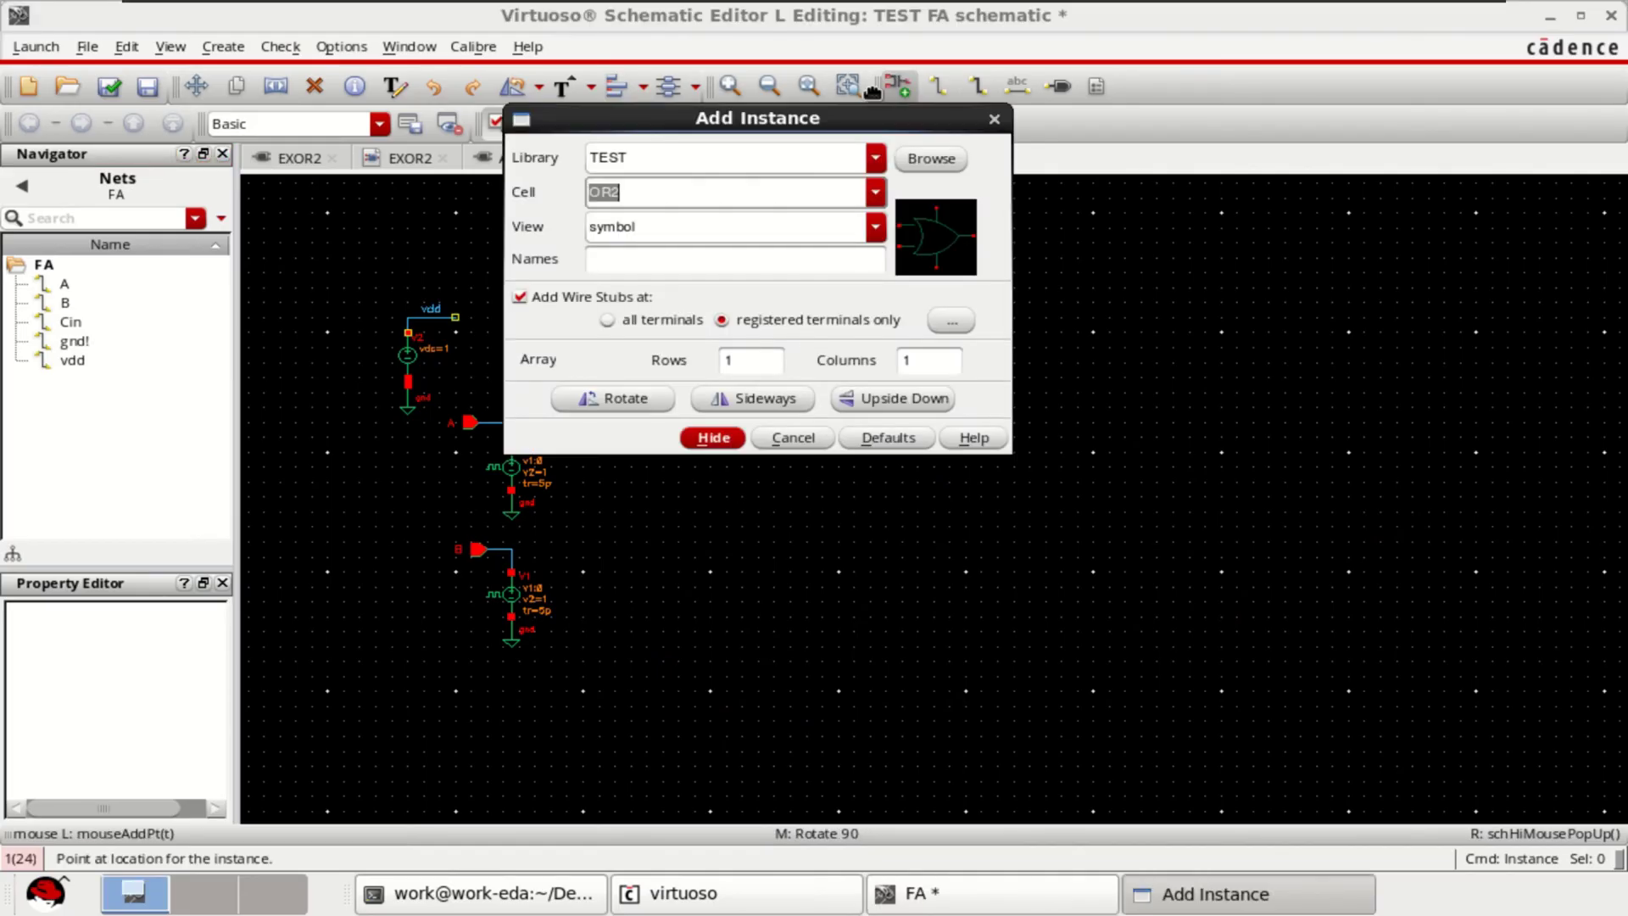
left_click(926, 161)
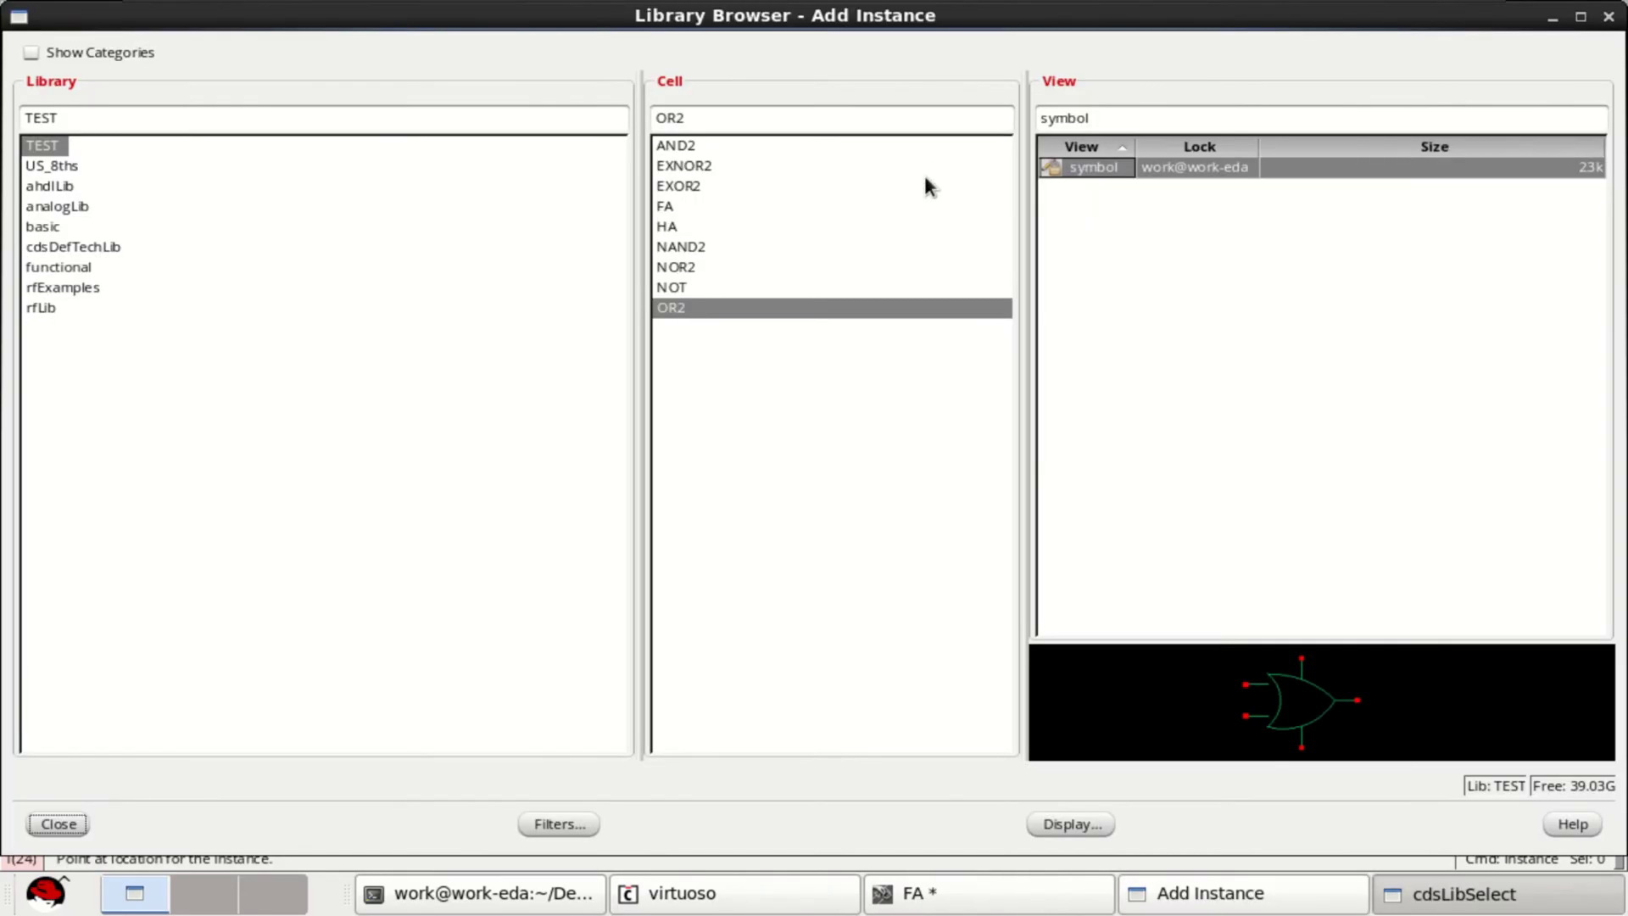
left_click(679, 144)
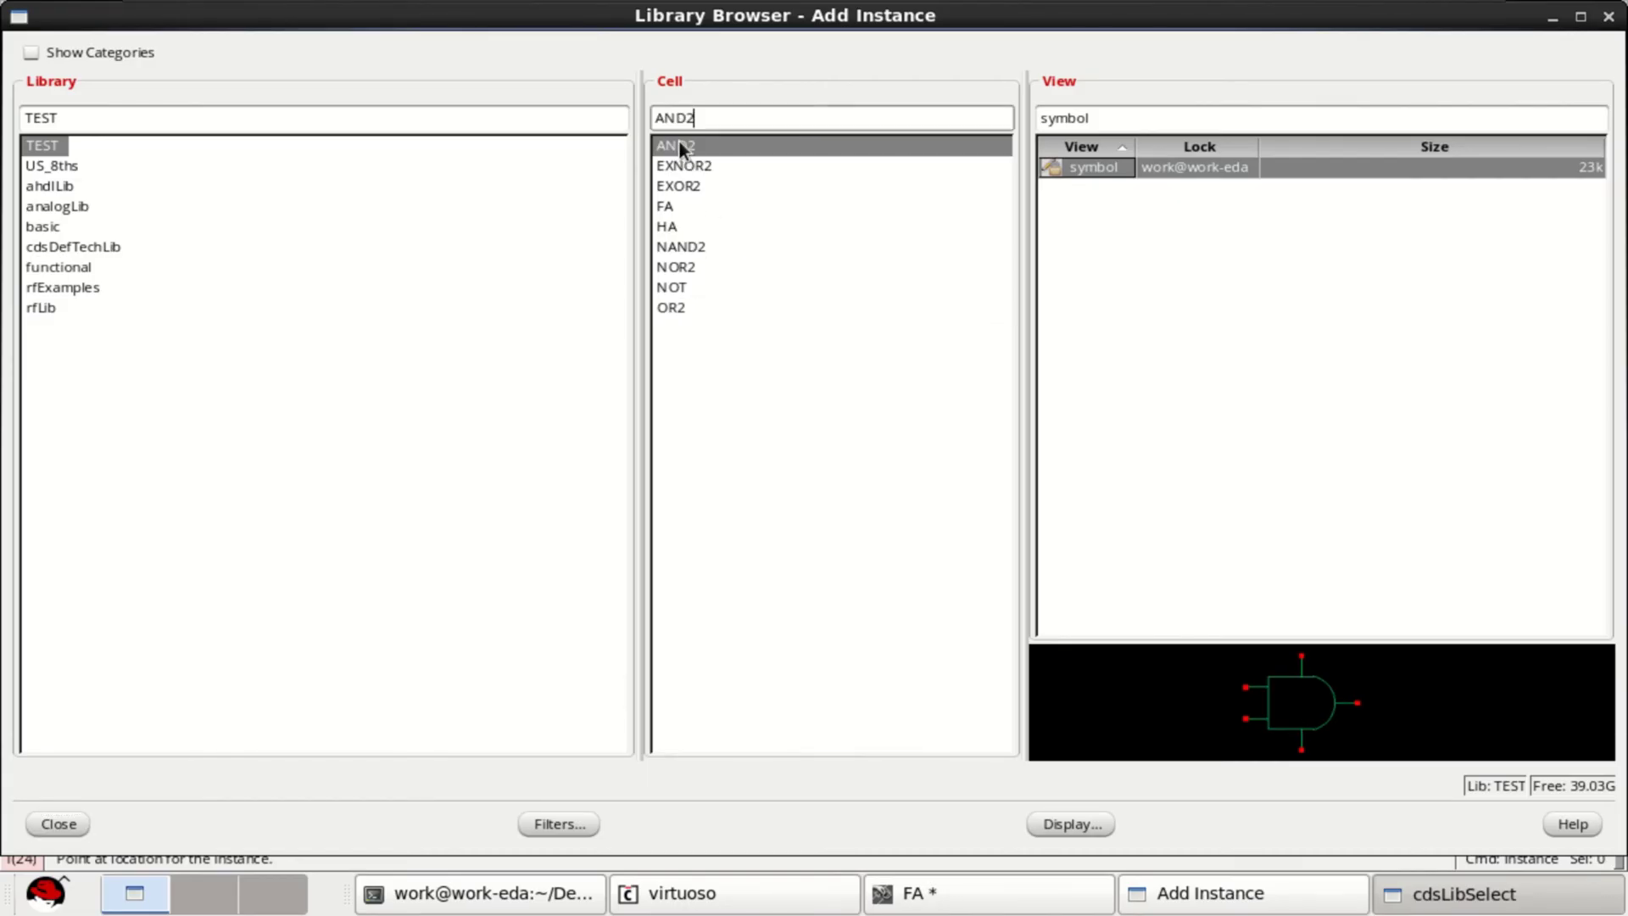
left_click(683, 185)
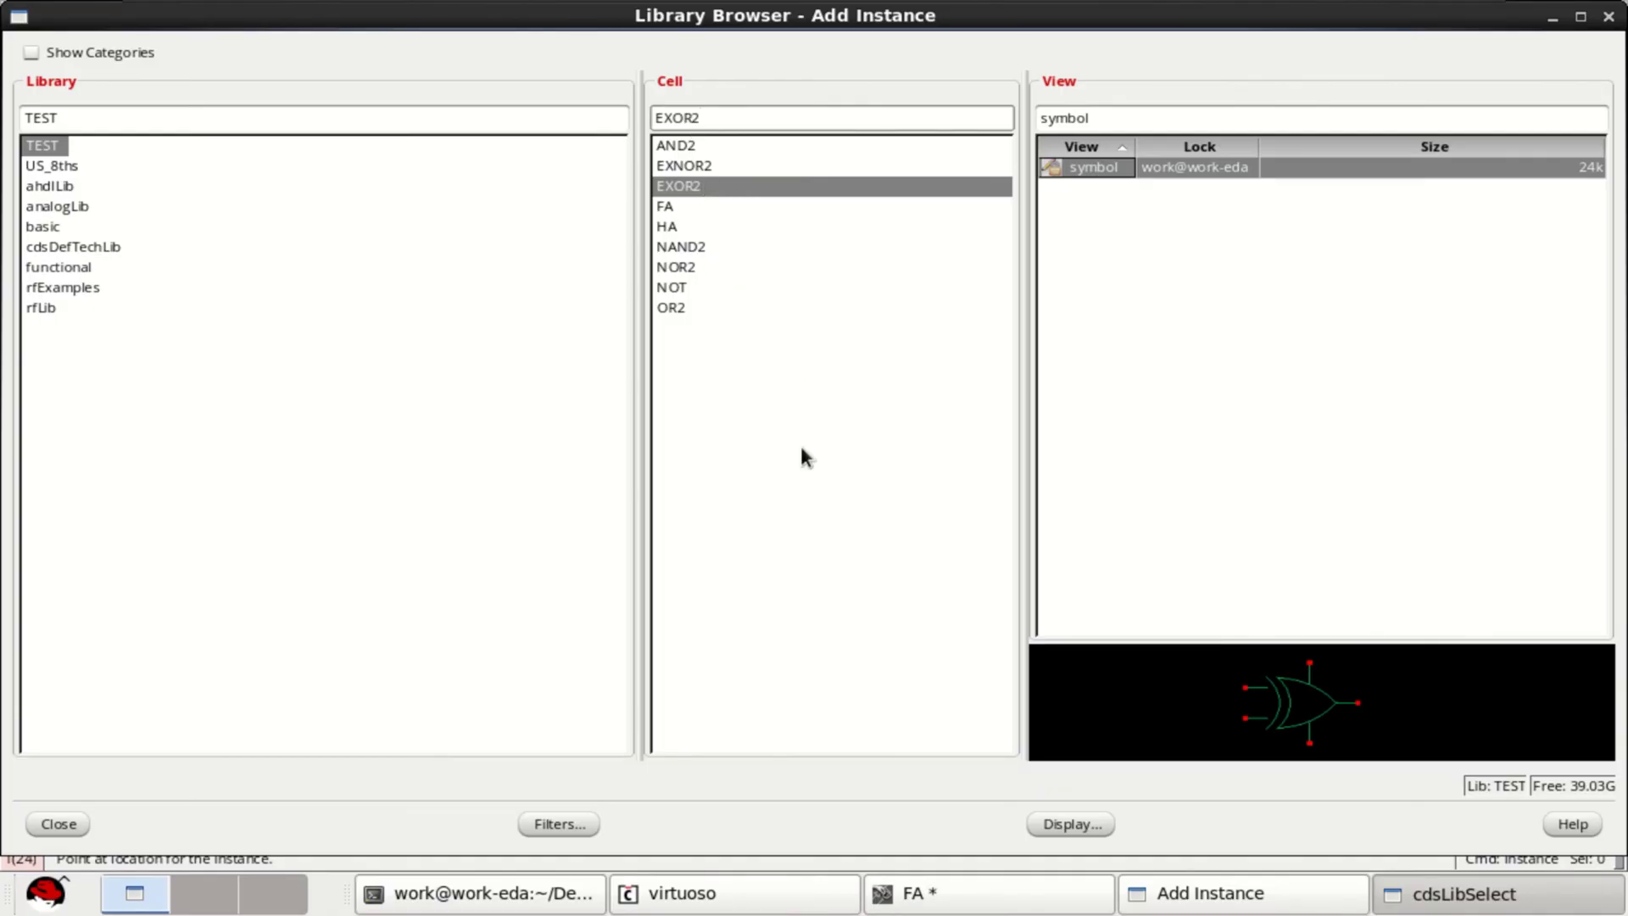
Step: Place two EXOR2 gates side by side, nudging the second one slightly up
left_click(59, 823)
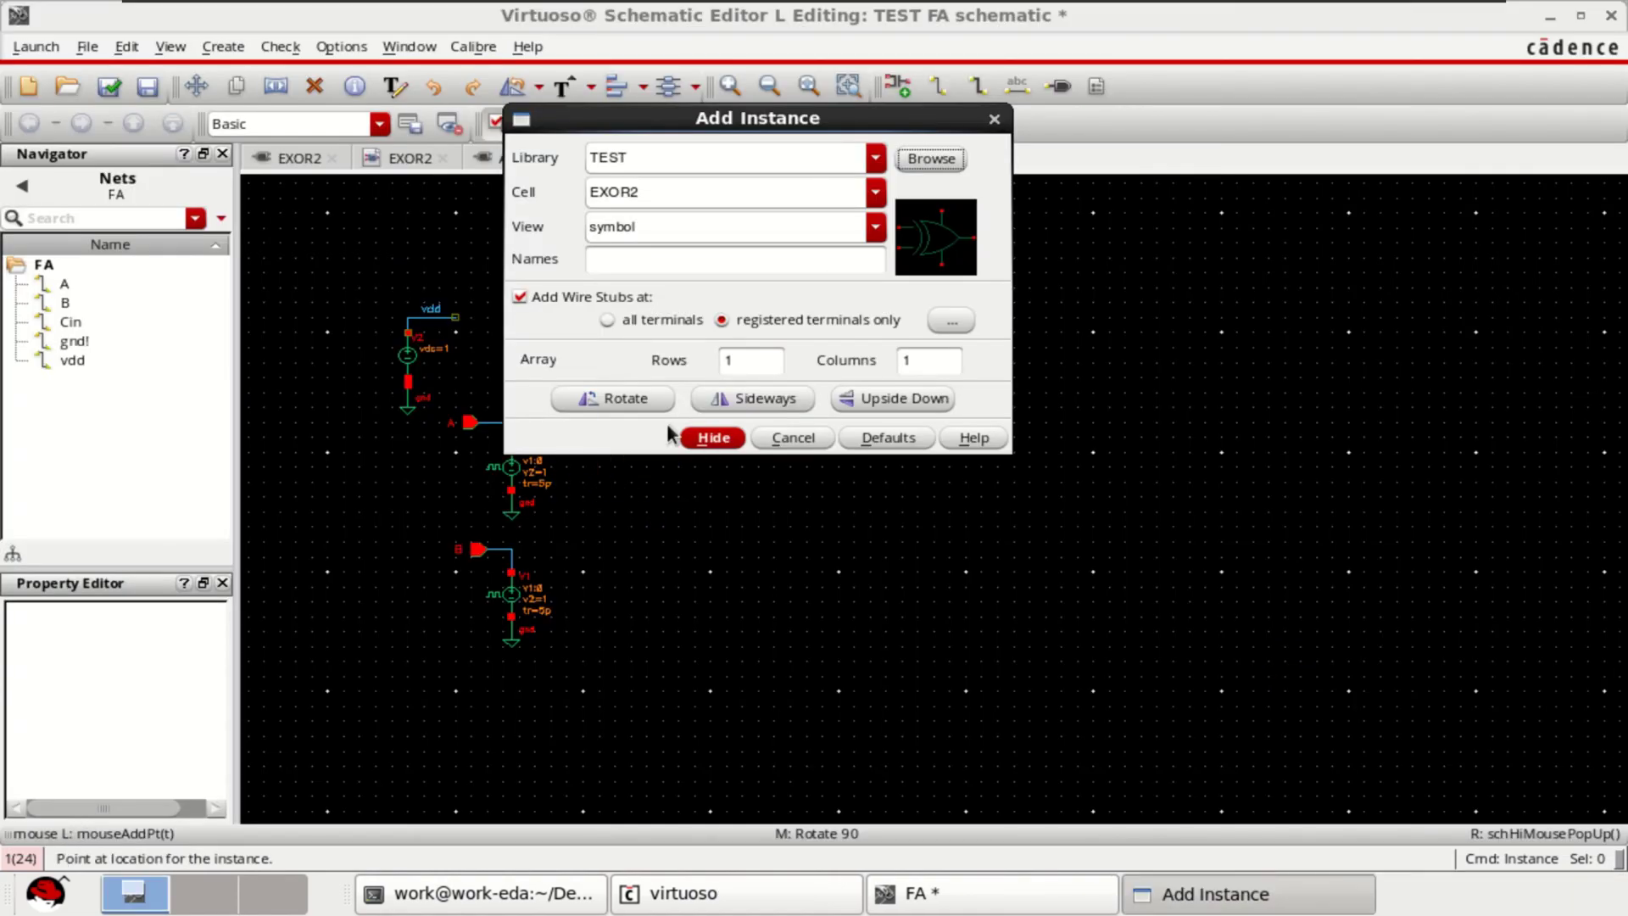
left_click(713, 438)
left_click(808, 397)
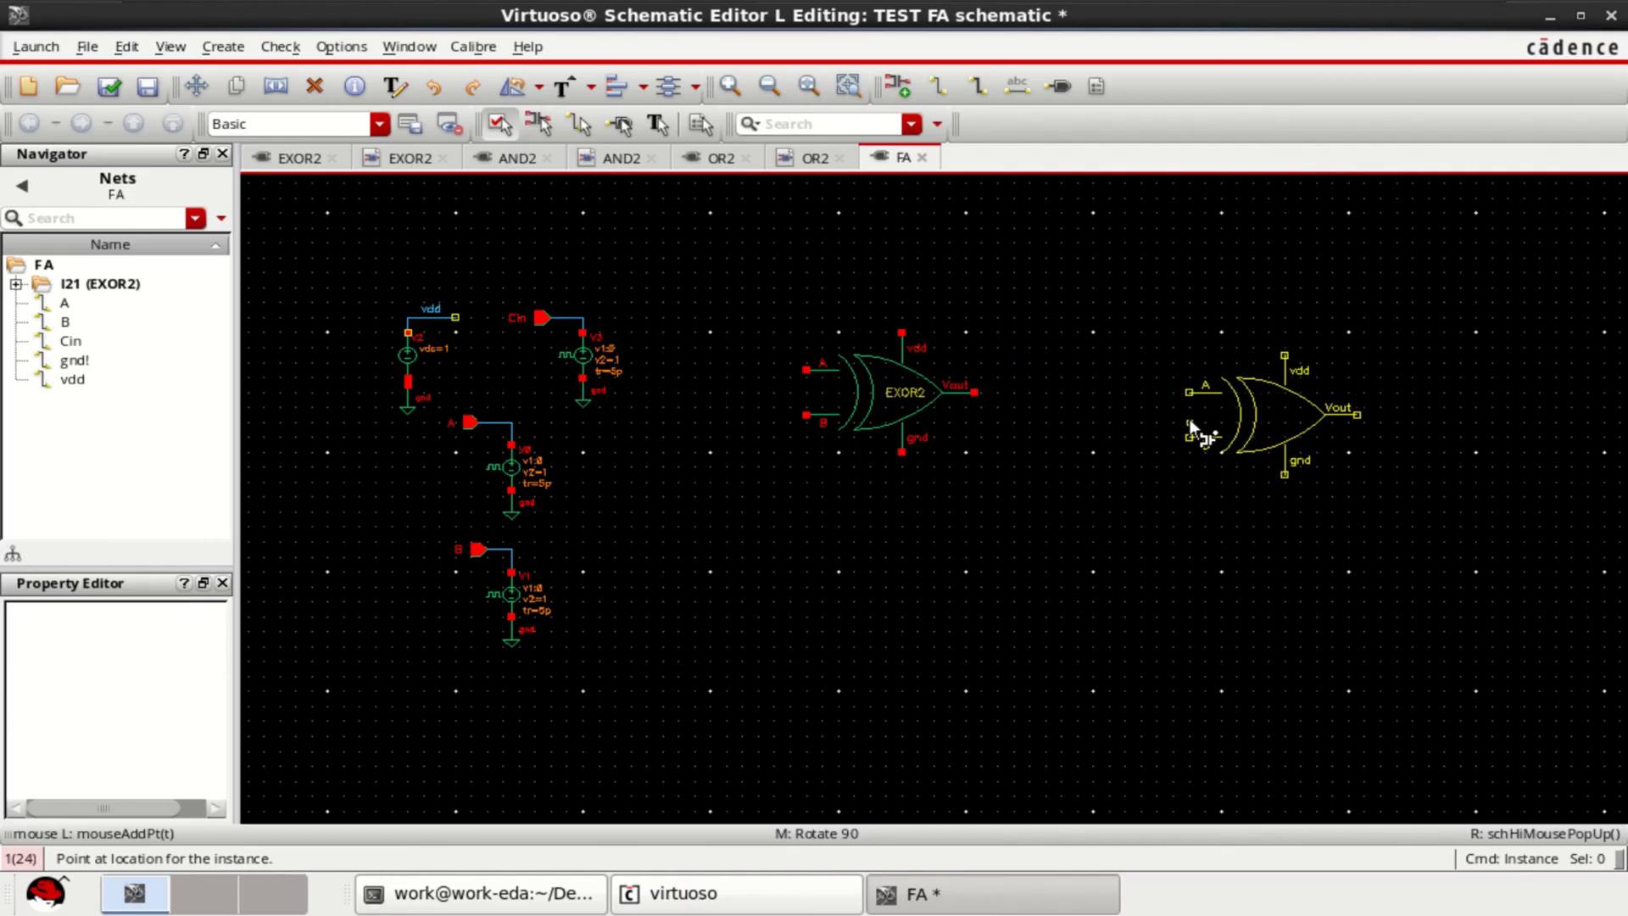
left_click(1188, 417)
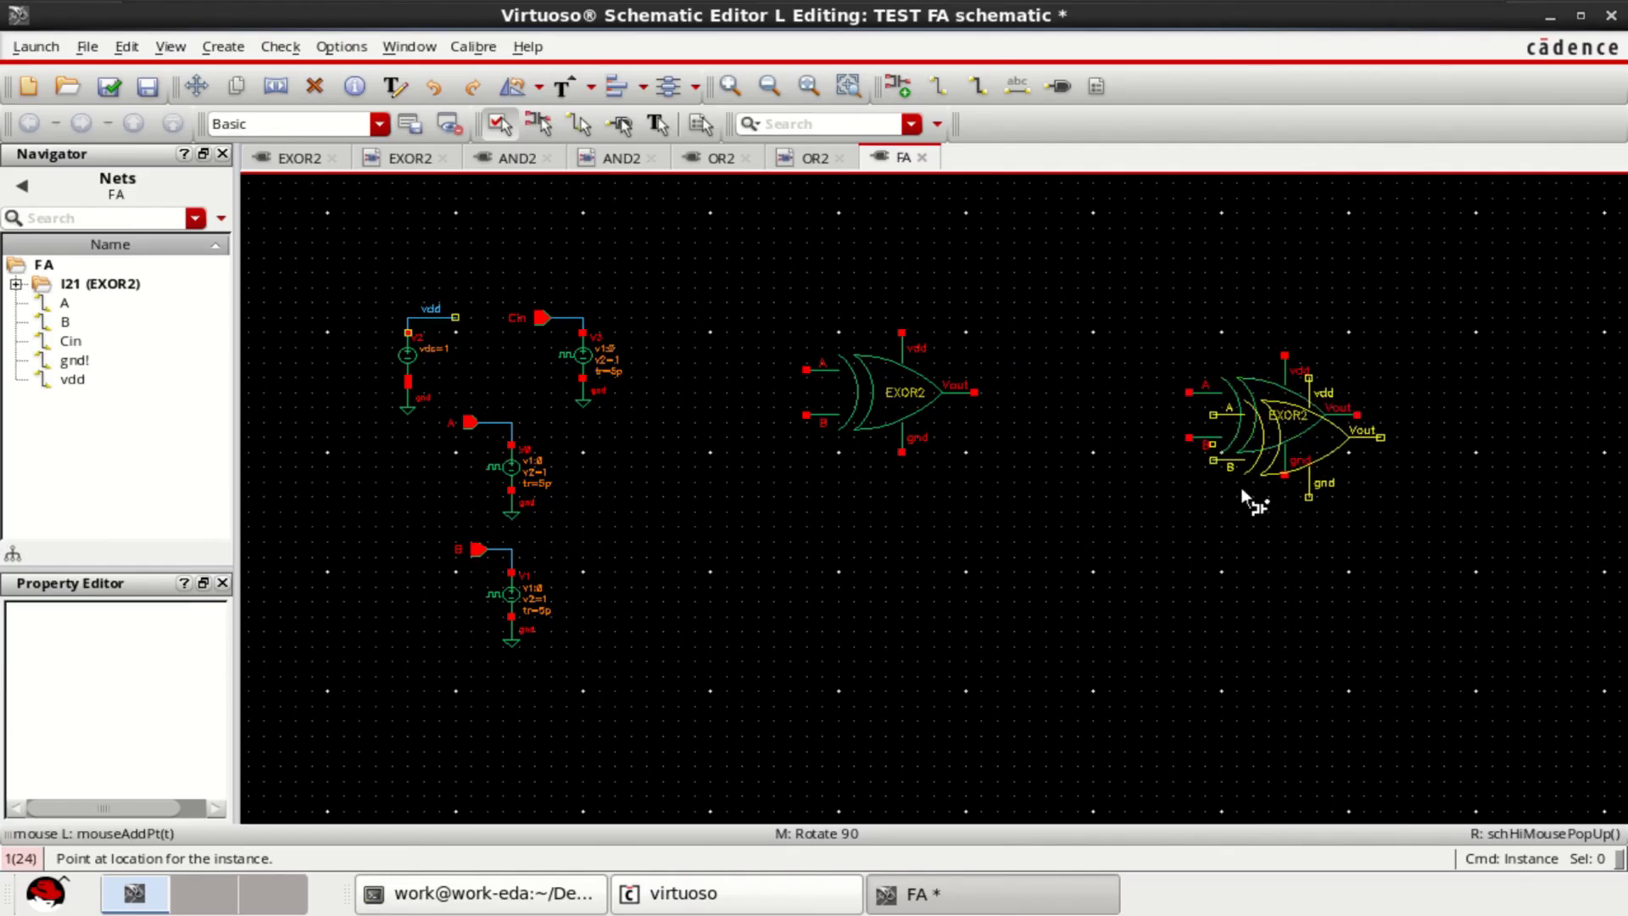
key("Escape")
left_click_drag(1240, 424, 1233, 371)
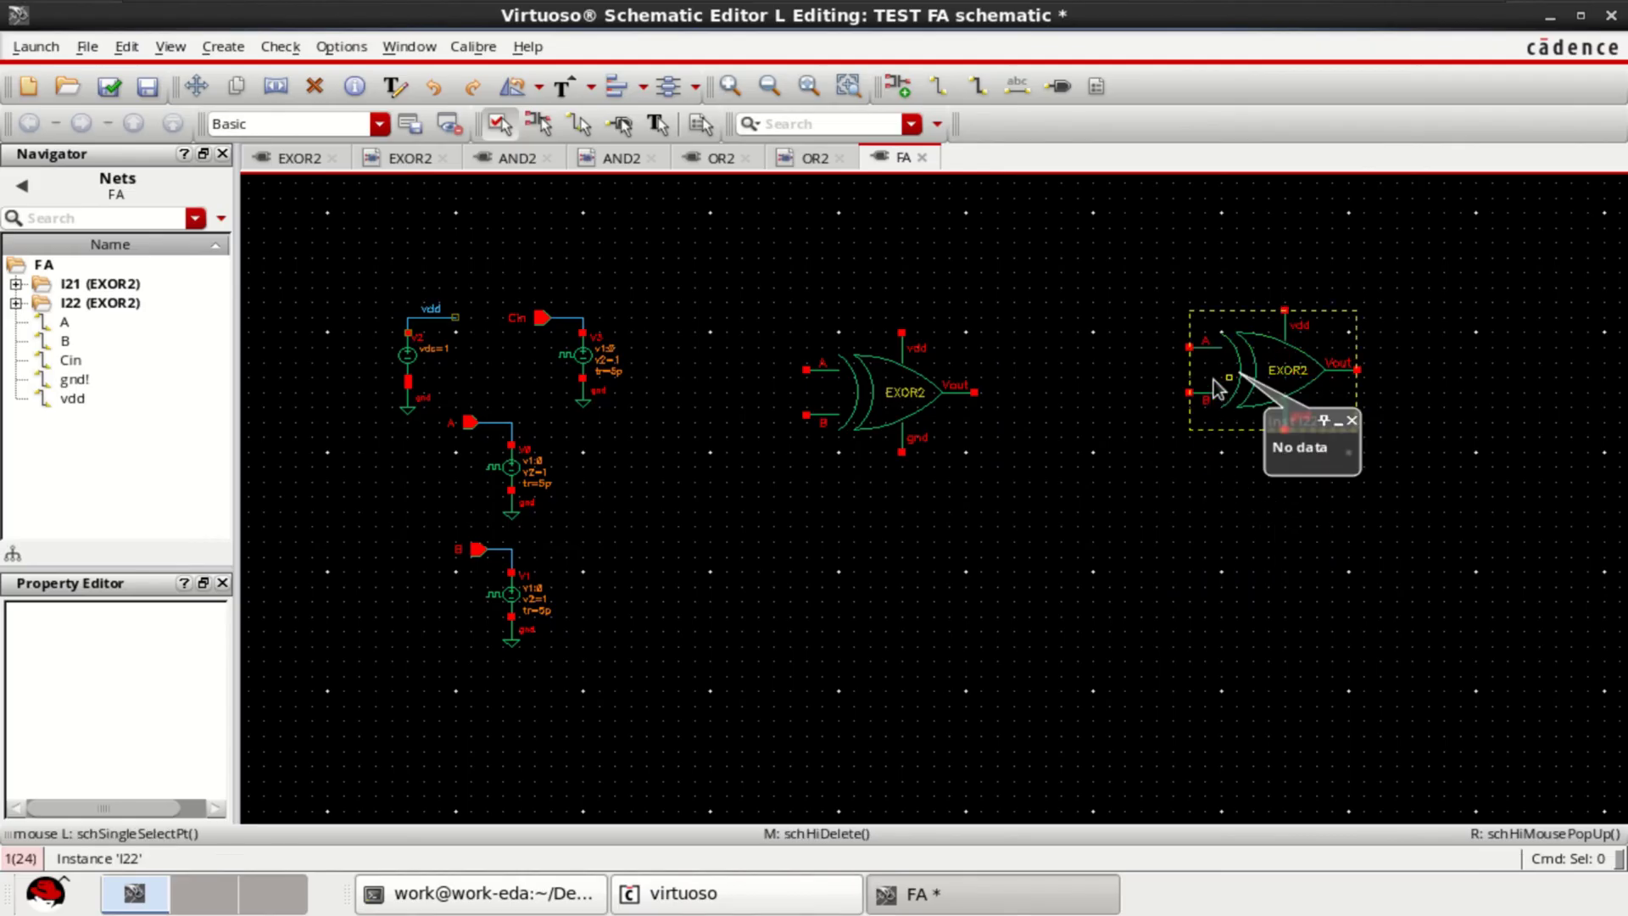
Step: Place two AND2 gates below the EXOR2 gates
left_click(897, 86)
left_click(875, 193)
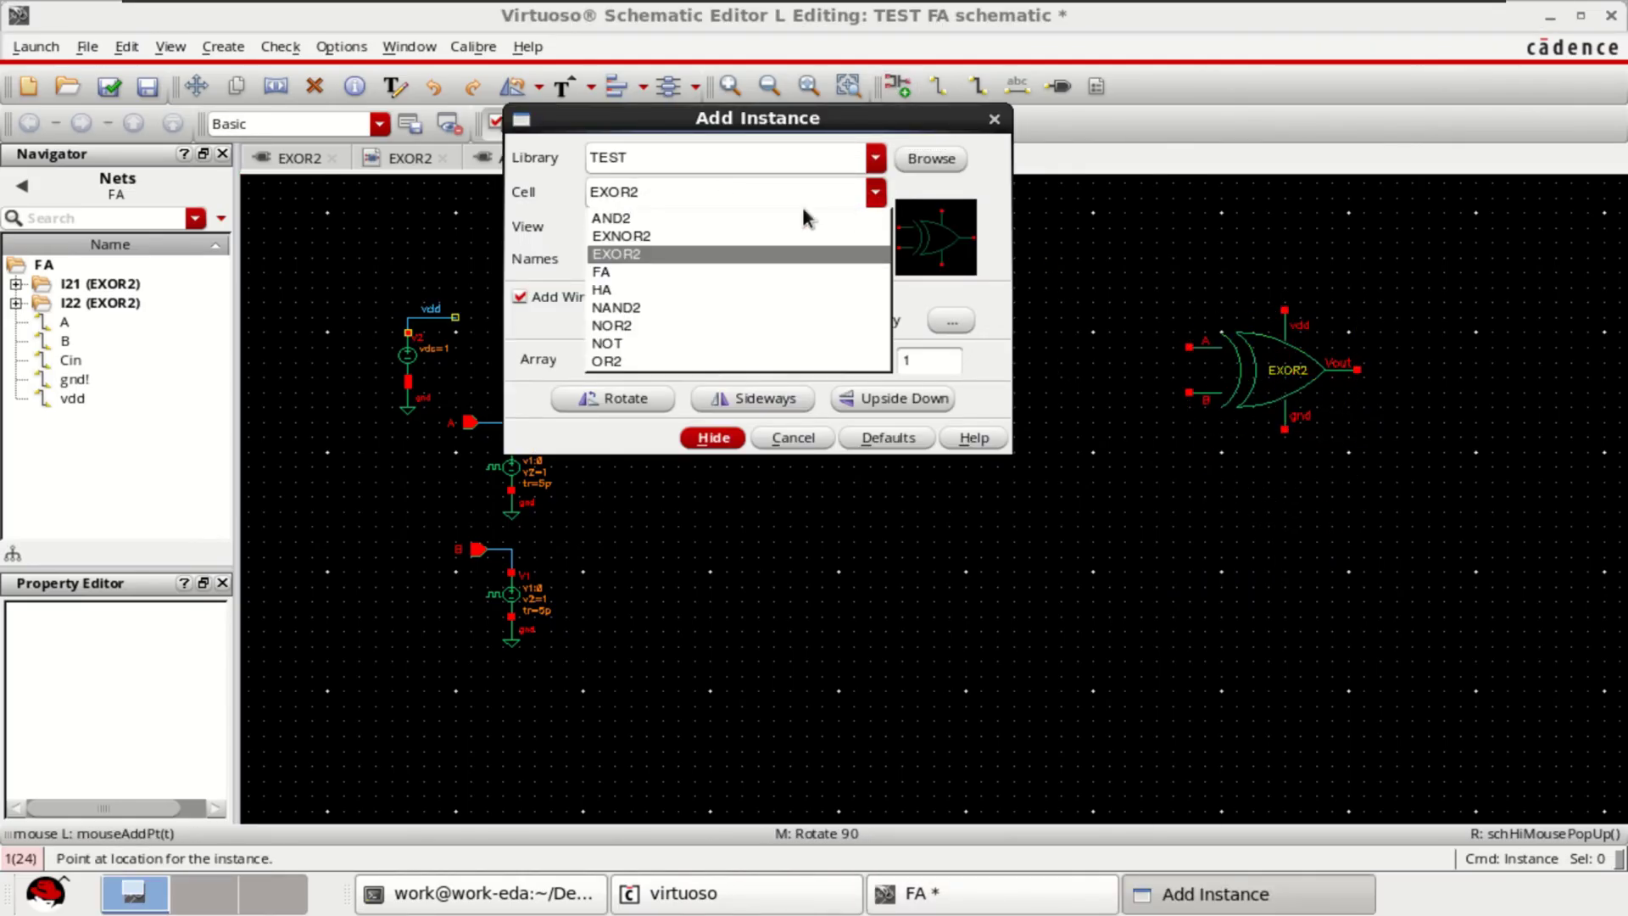
left_click(697, 215)
left_click(721, 440)
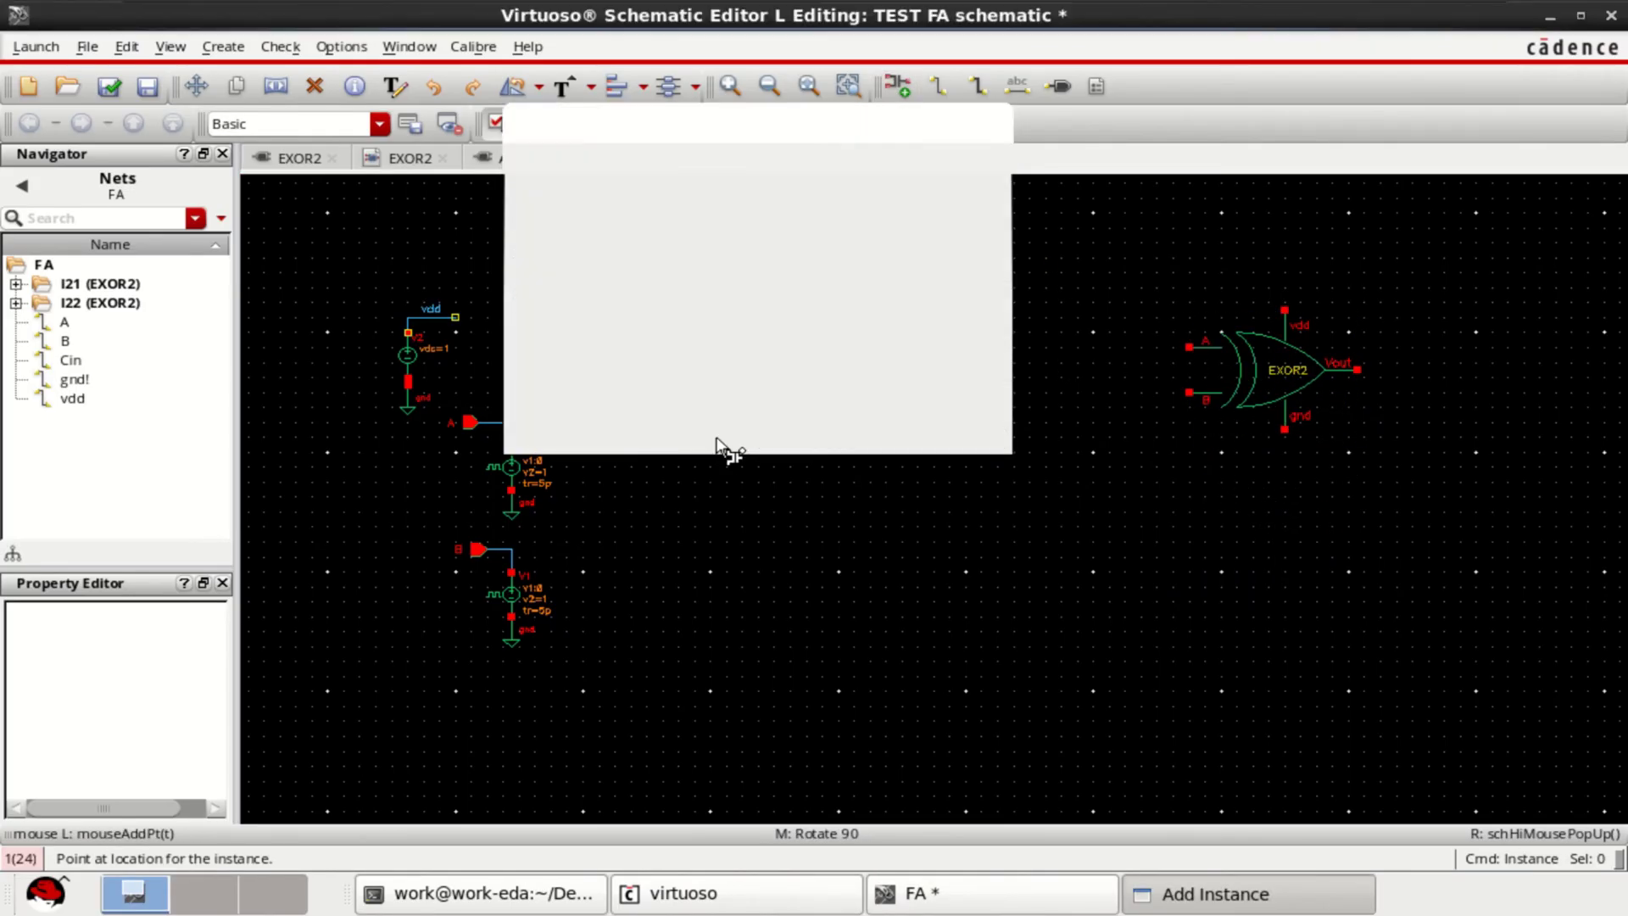
left_click(821, 612)
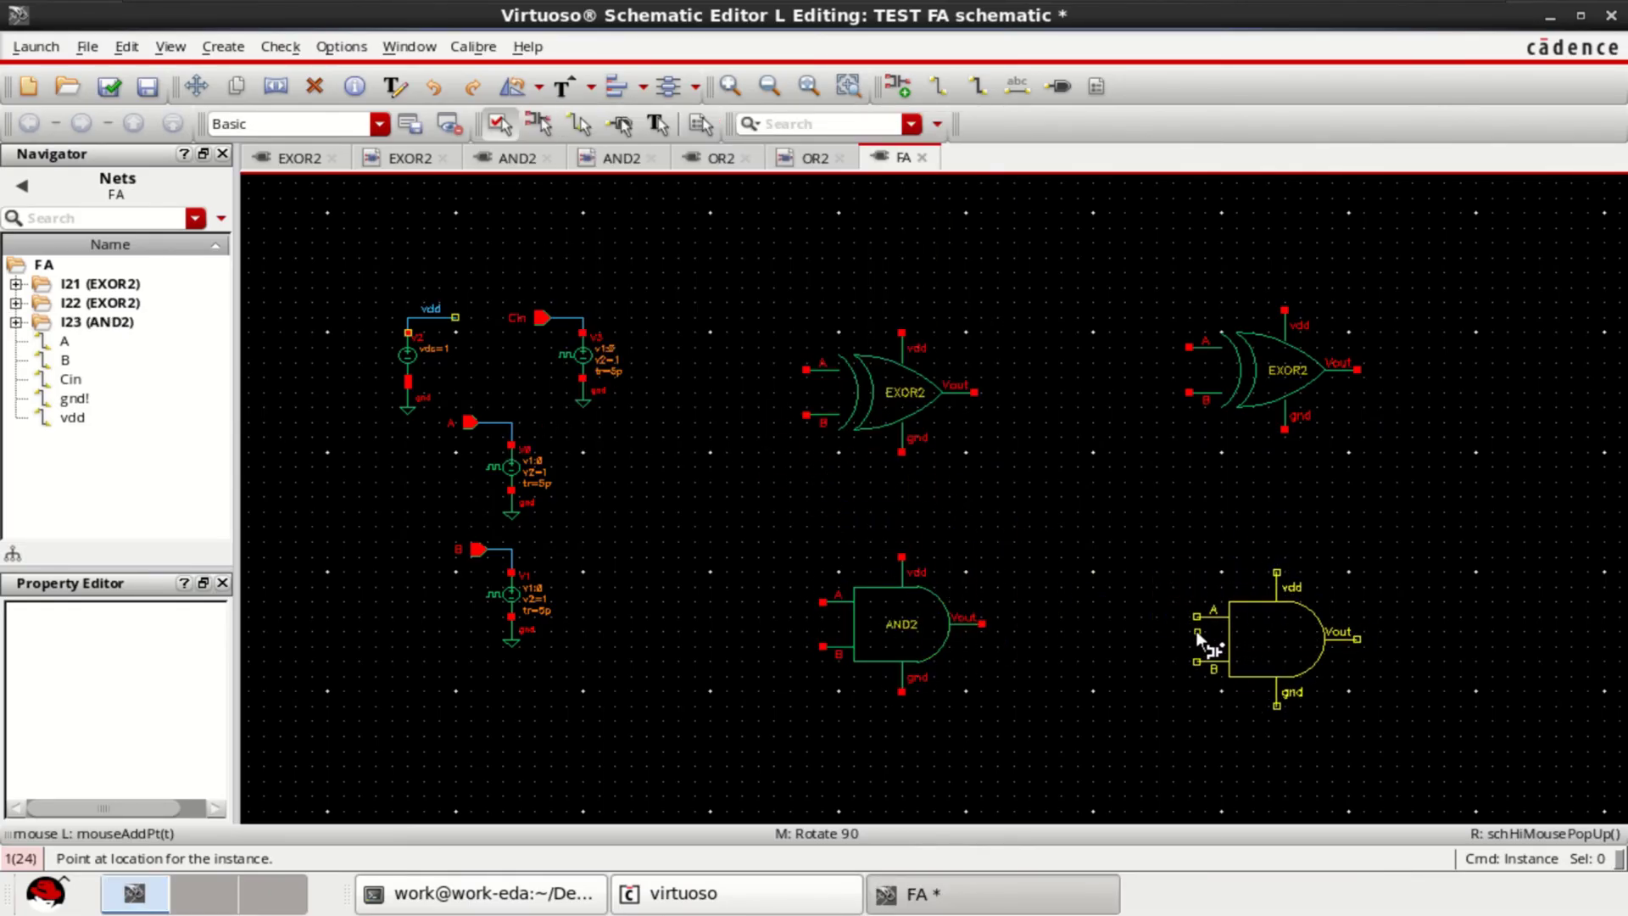
left_click(1204, 627)
key("Escape")
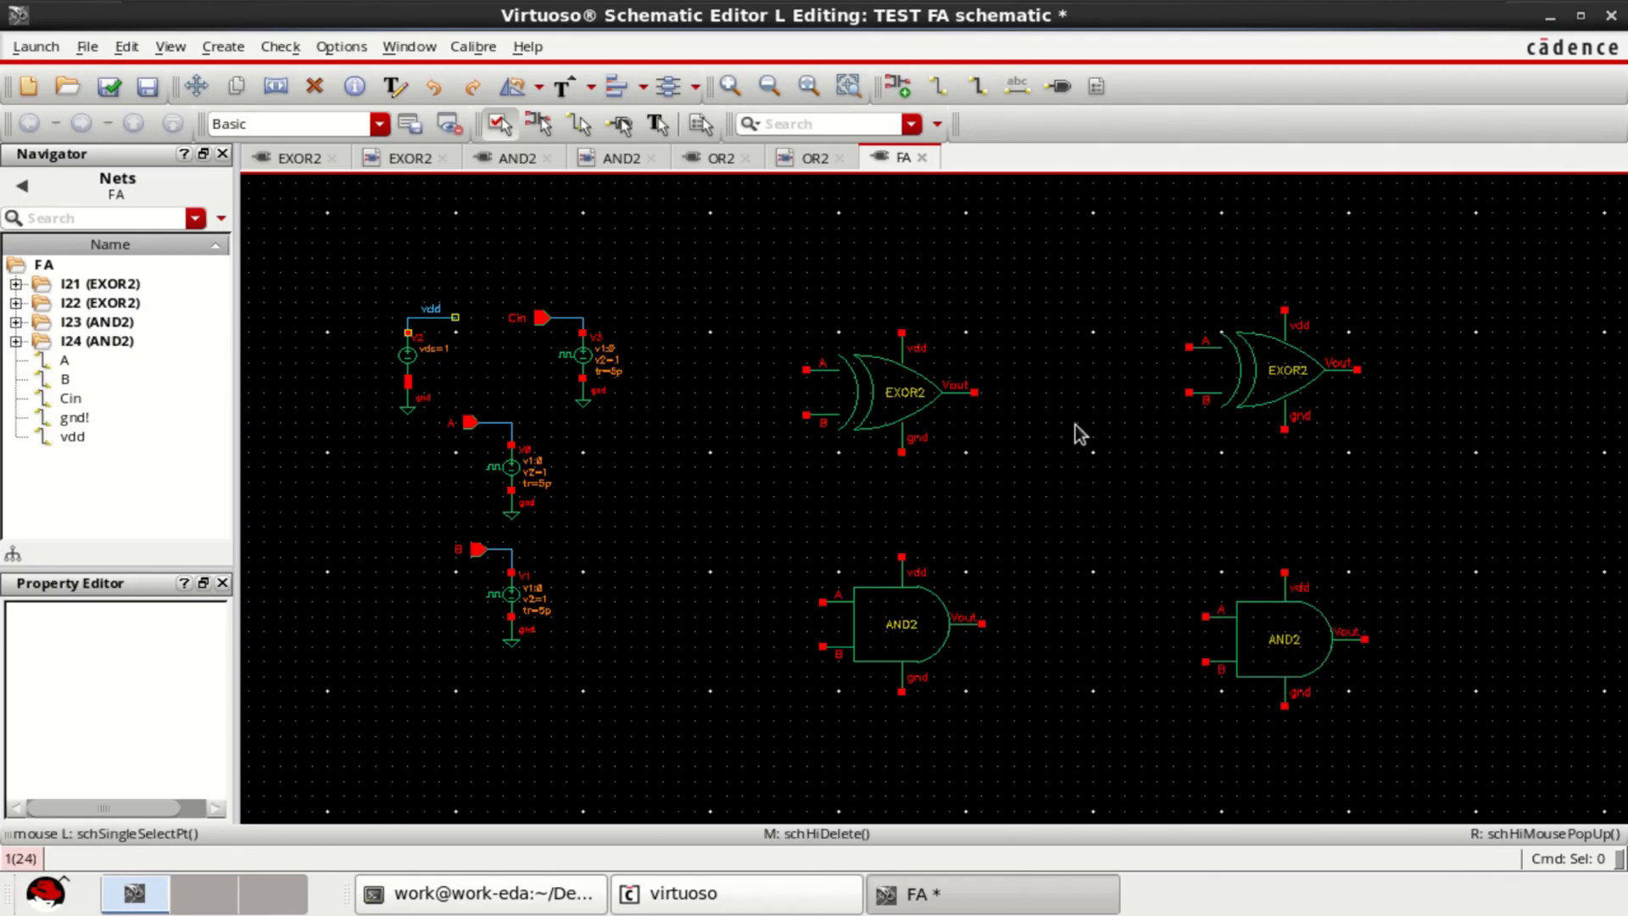
Step: Place one OR2 gate at the far right of the schematic
left_click(898, 86)
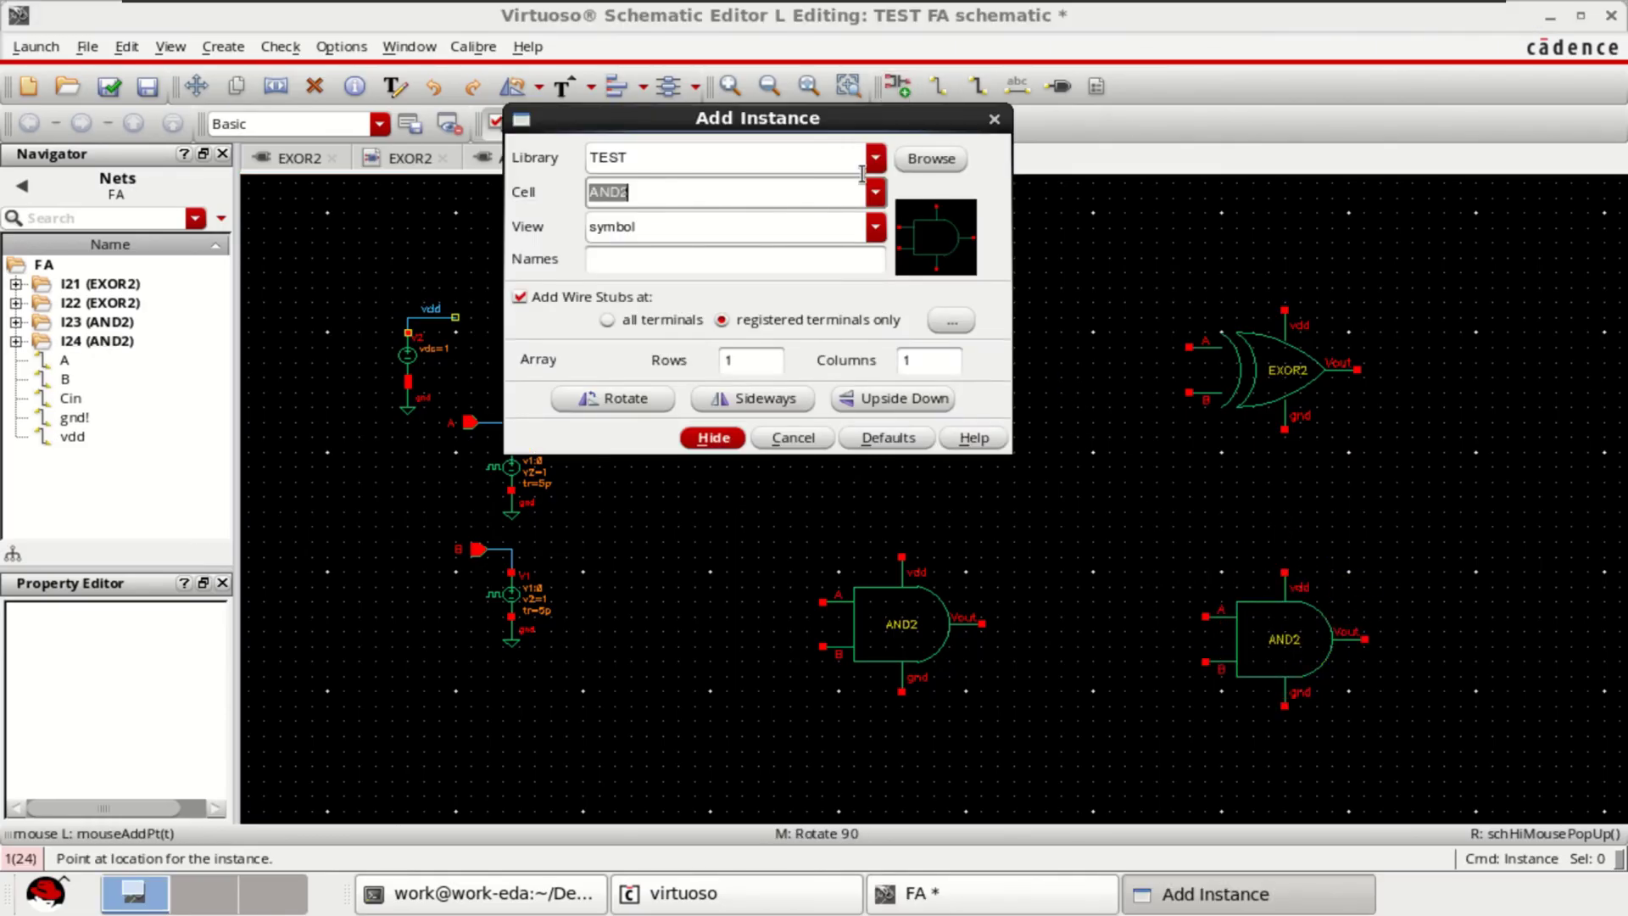
left_click(874, 192)
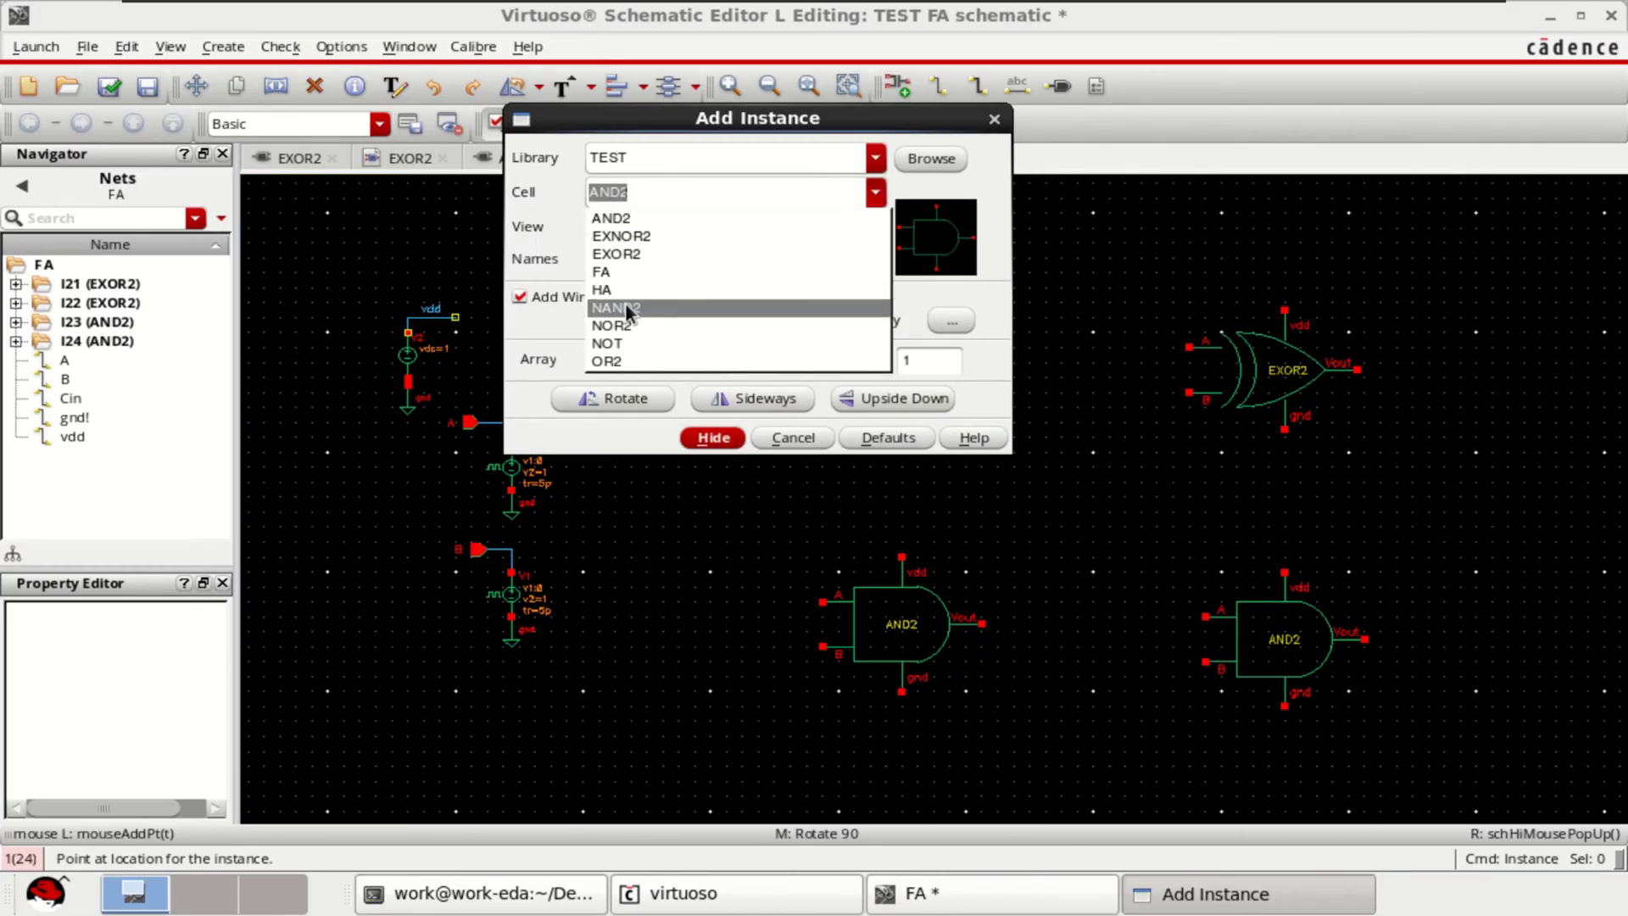
left_click(629, 357)
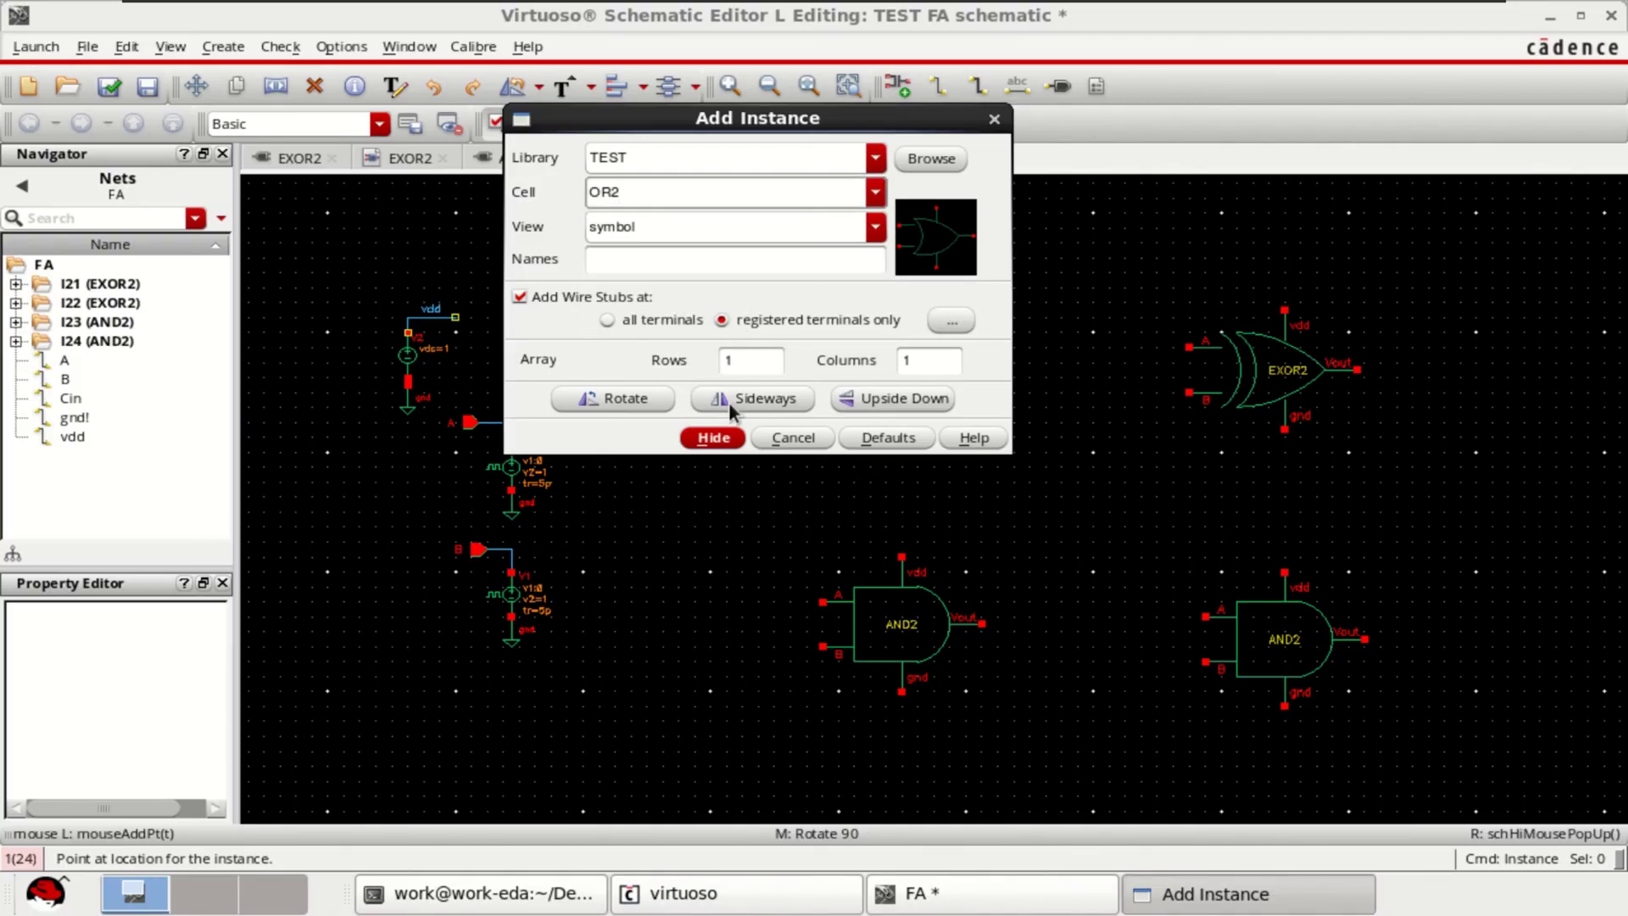
left_click(714, 438)
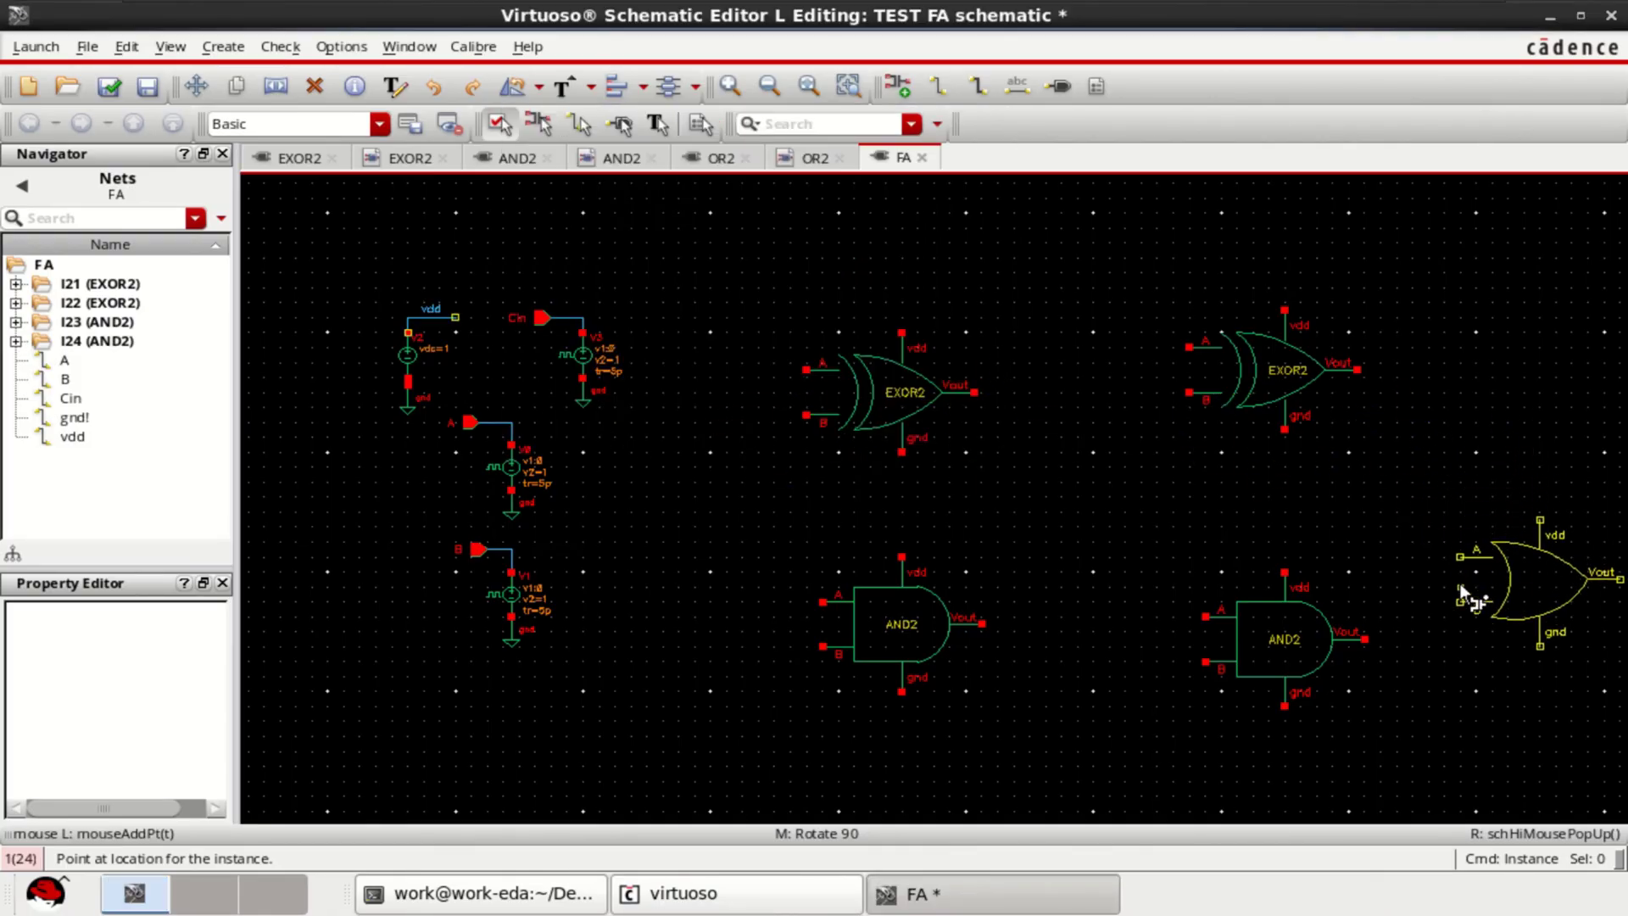
left_click(1473, 548)
key("f")
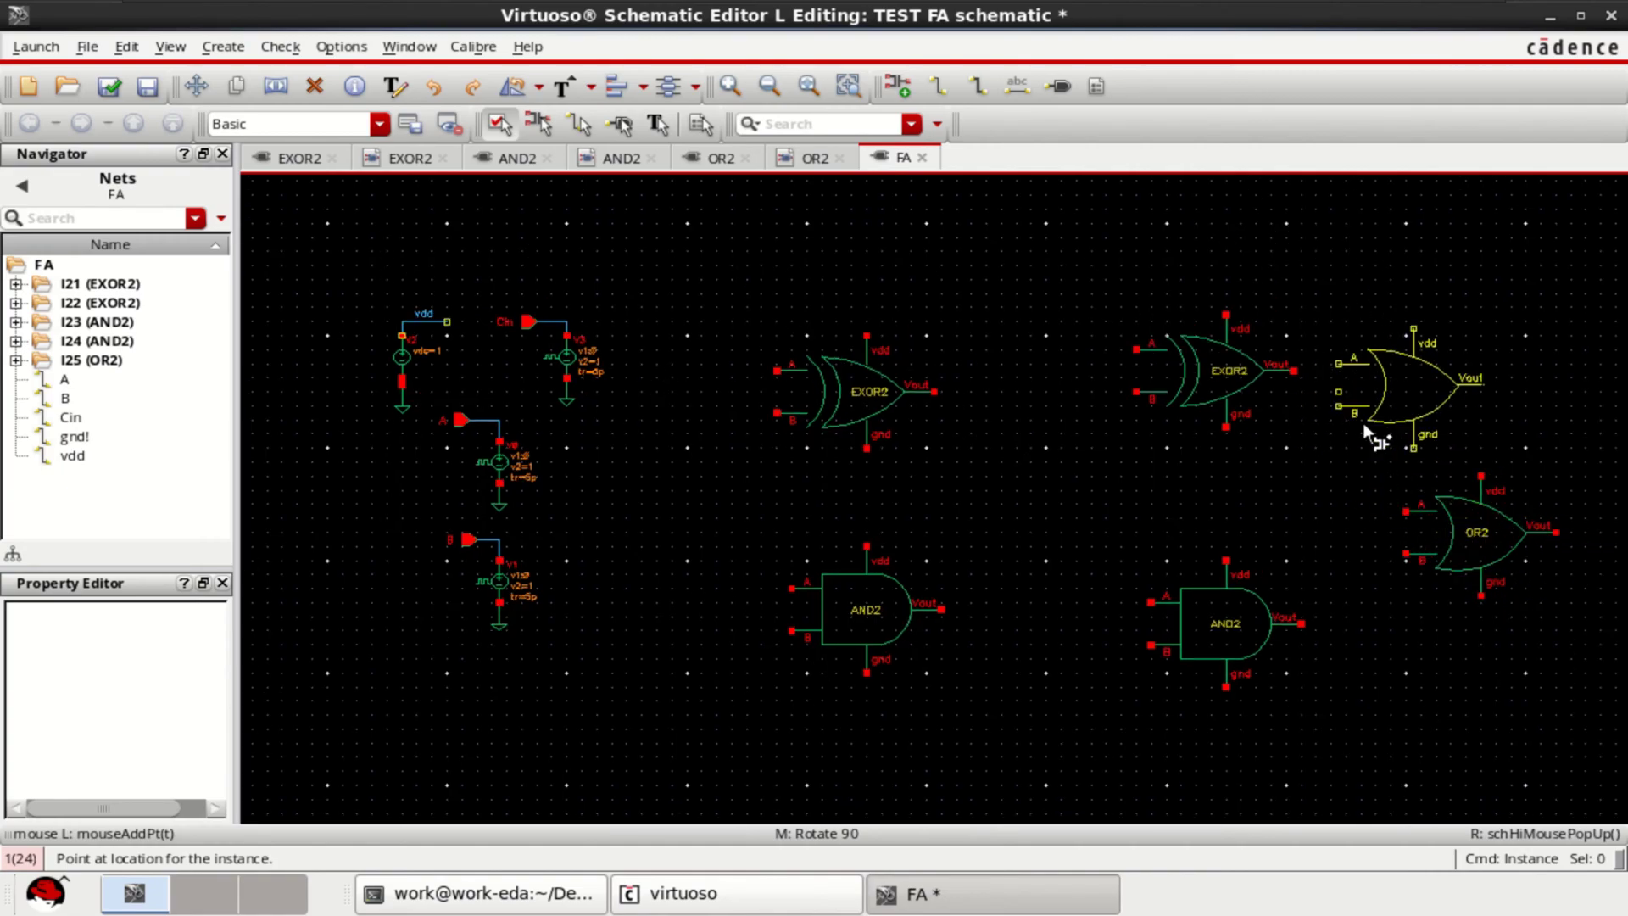
key("Escape")
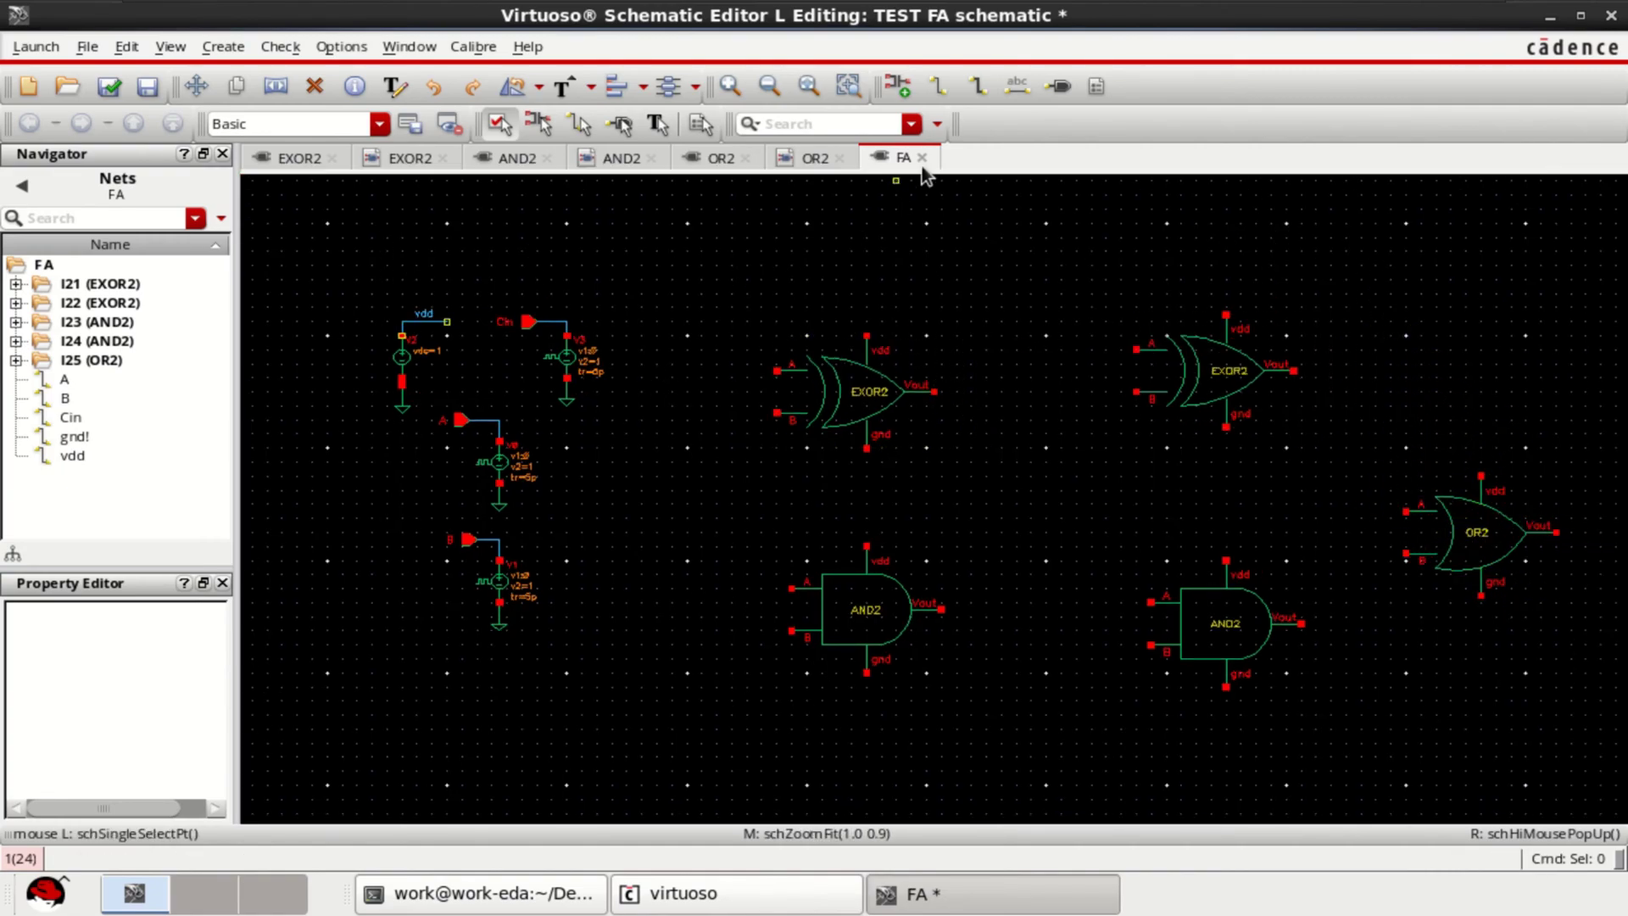
Step: Draw wires leading left from the first EXOR2's A and B inputs
left_click(937, 86)
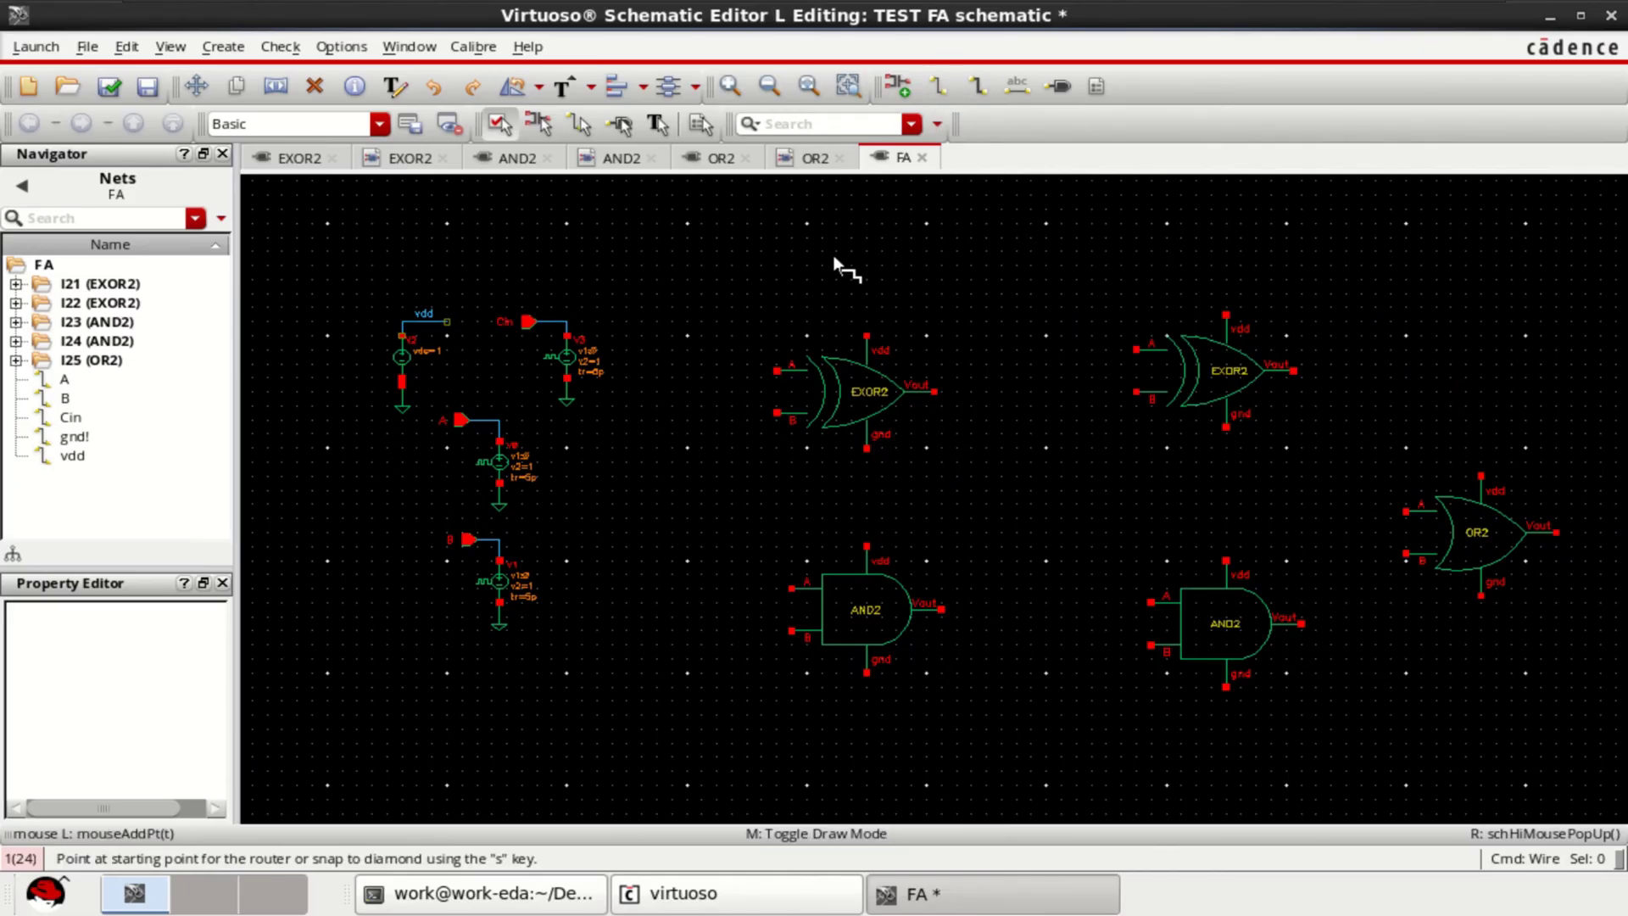
left_click(777, 371)
double_click(673, 369)
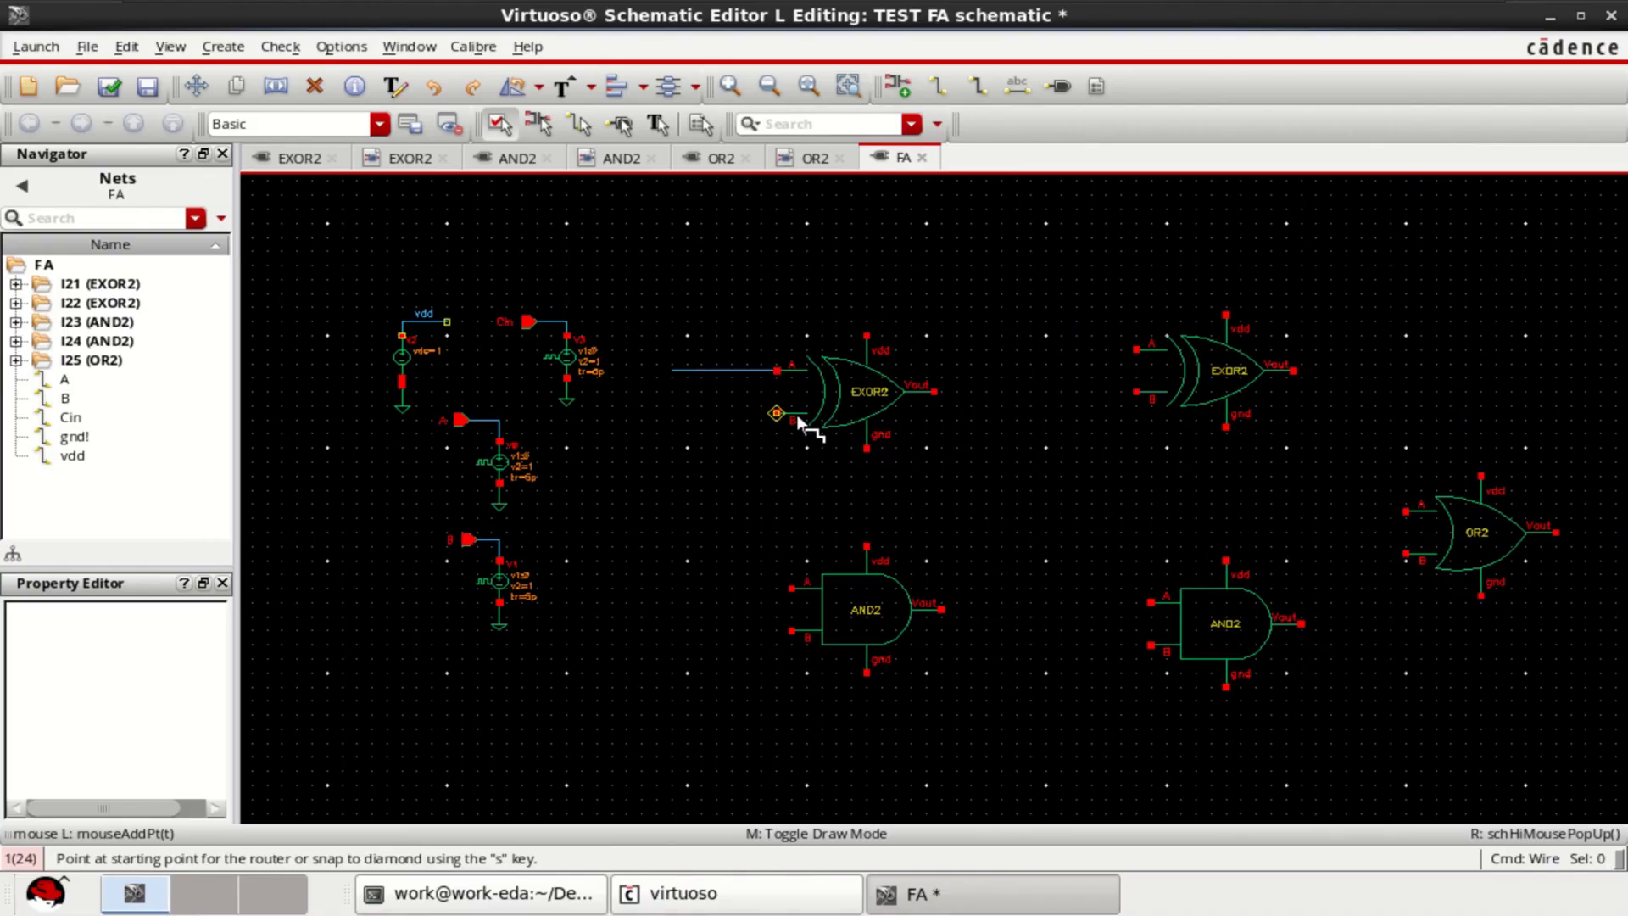
left_click(775, 410)
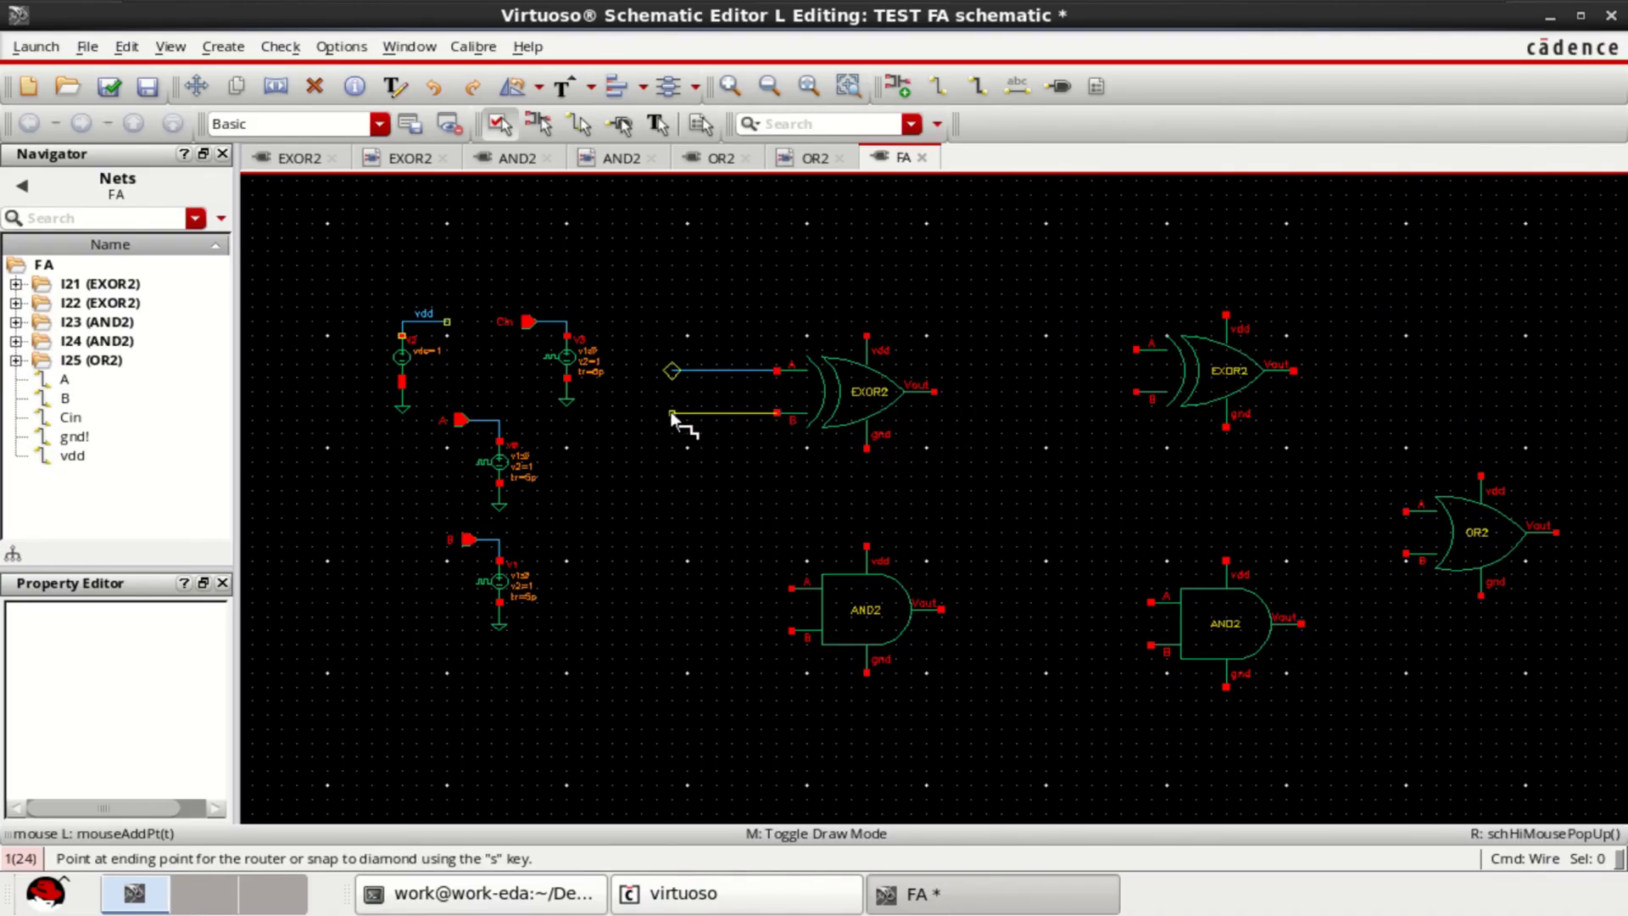
left_click(671, 413)
left_click(669, 412)
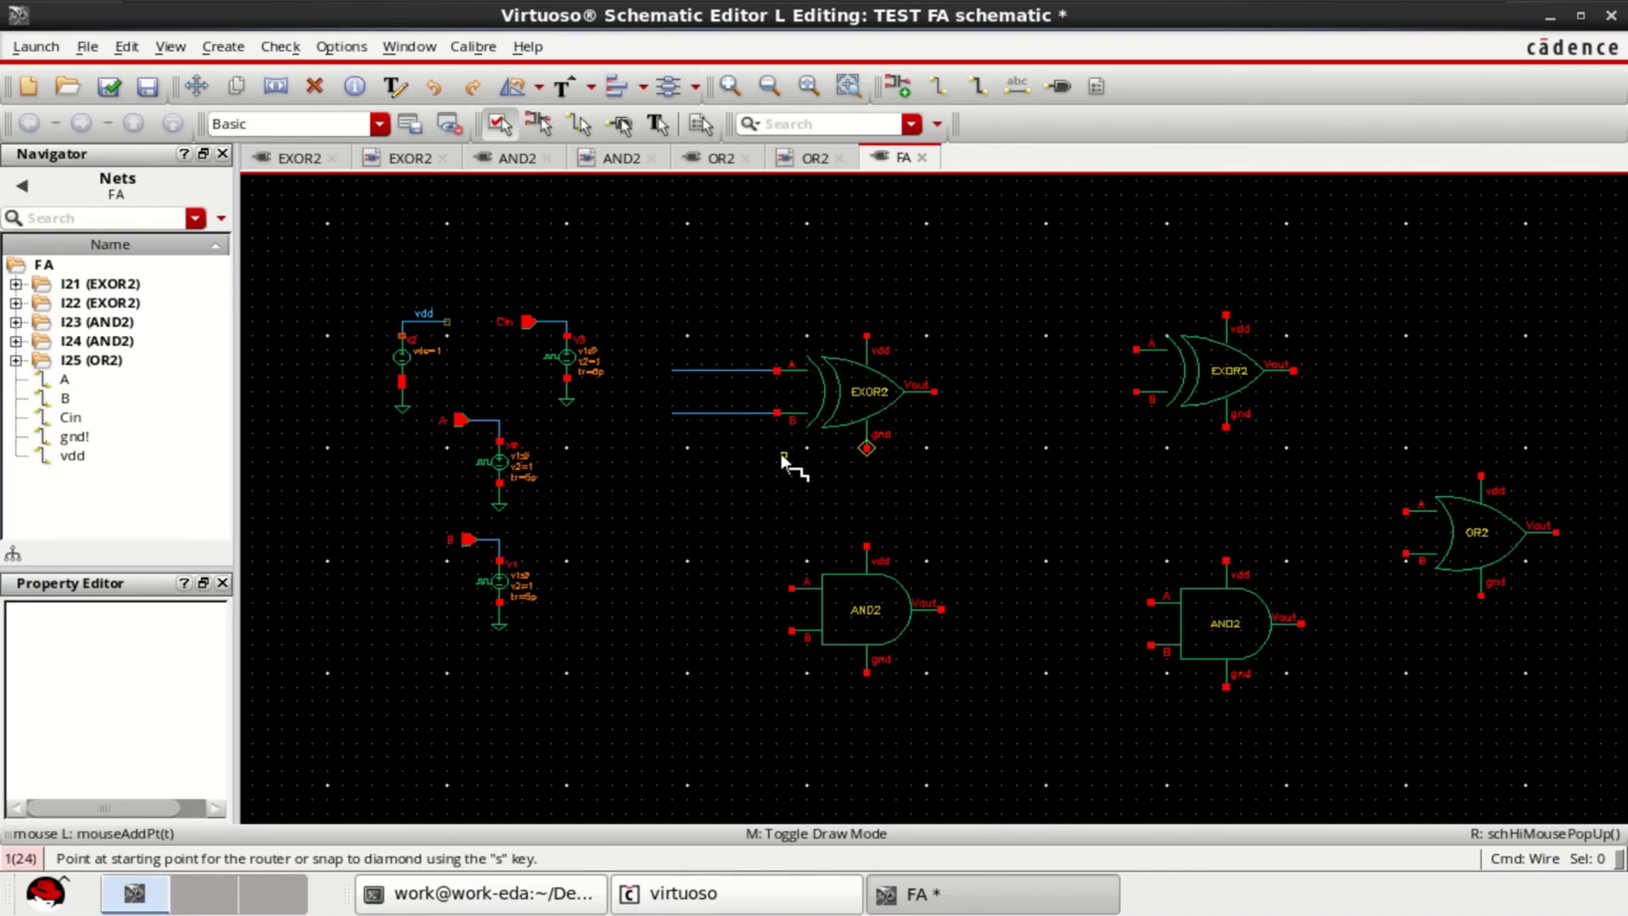
Step: Branch the A and B nets down to the first AND2's A and B pins
left_click(739, 371)
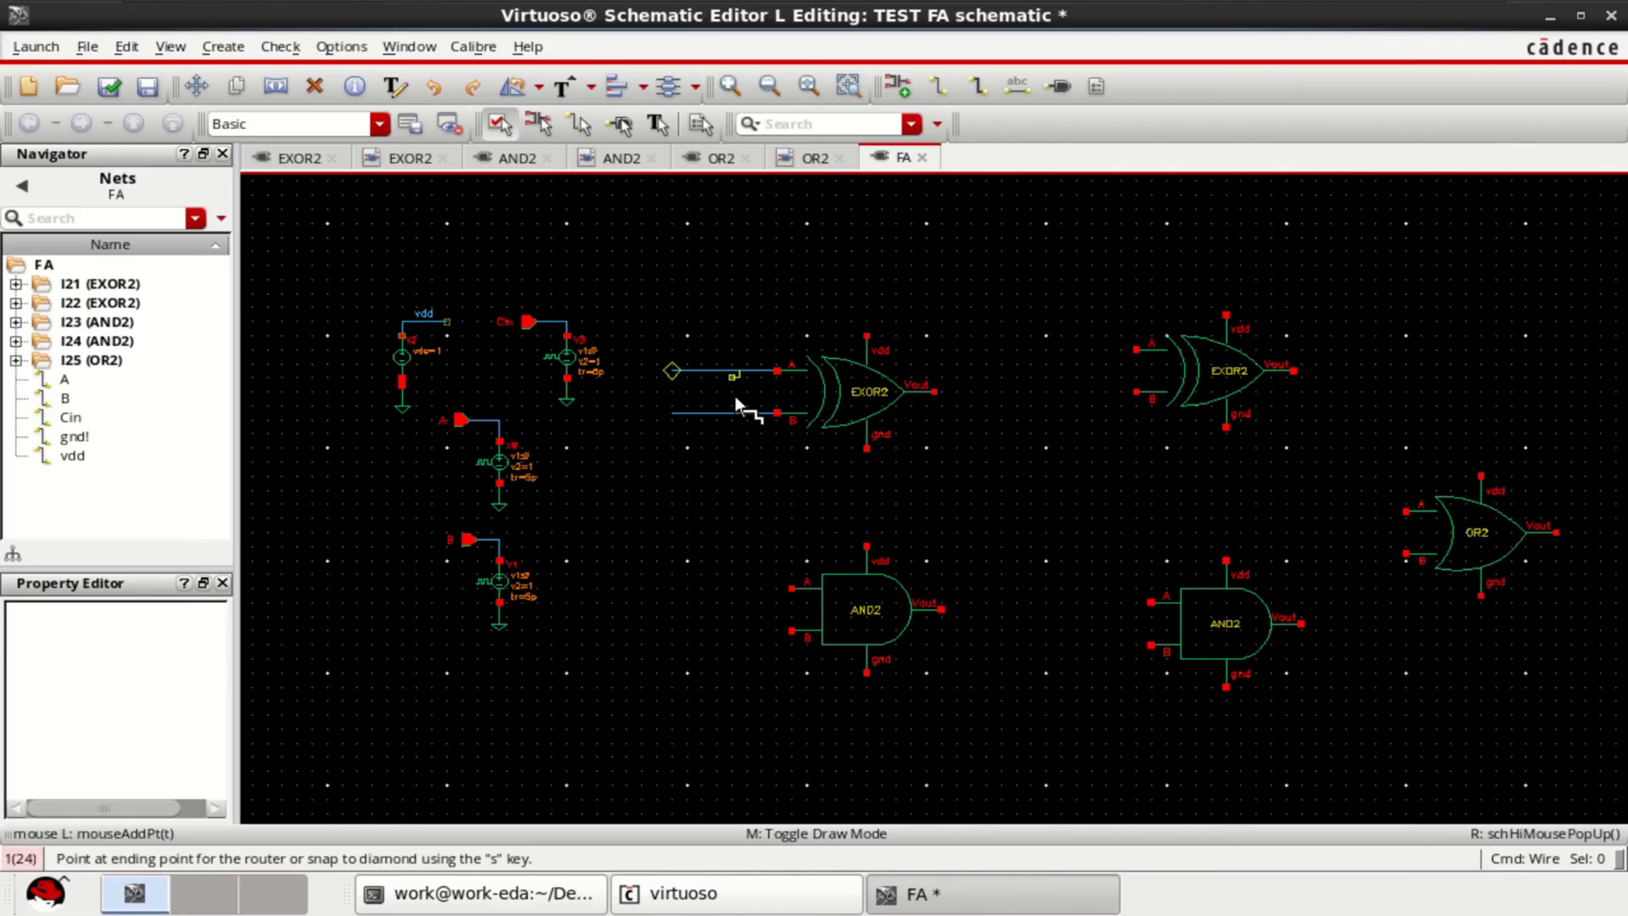
left_click(792, 586)
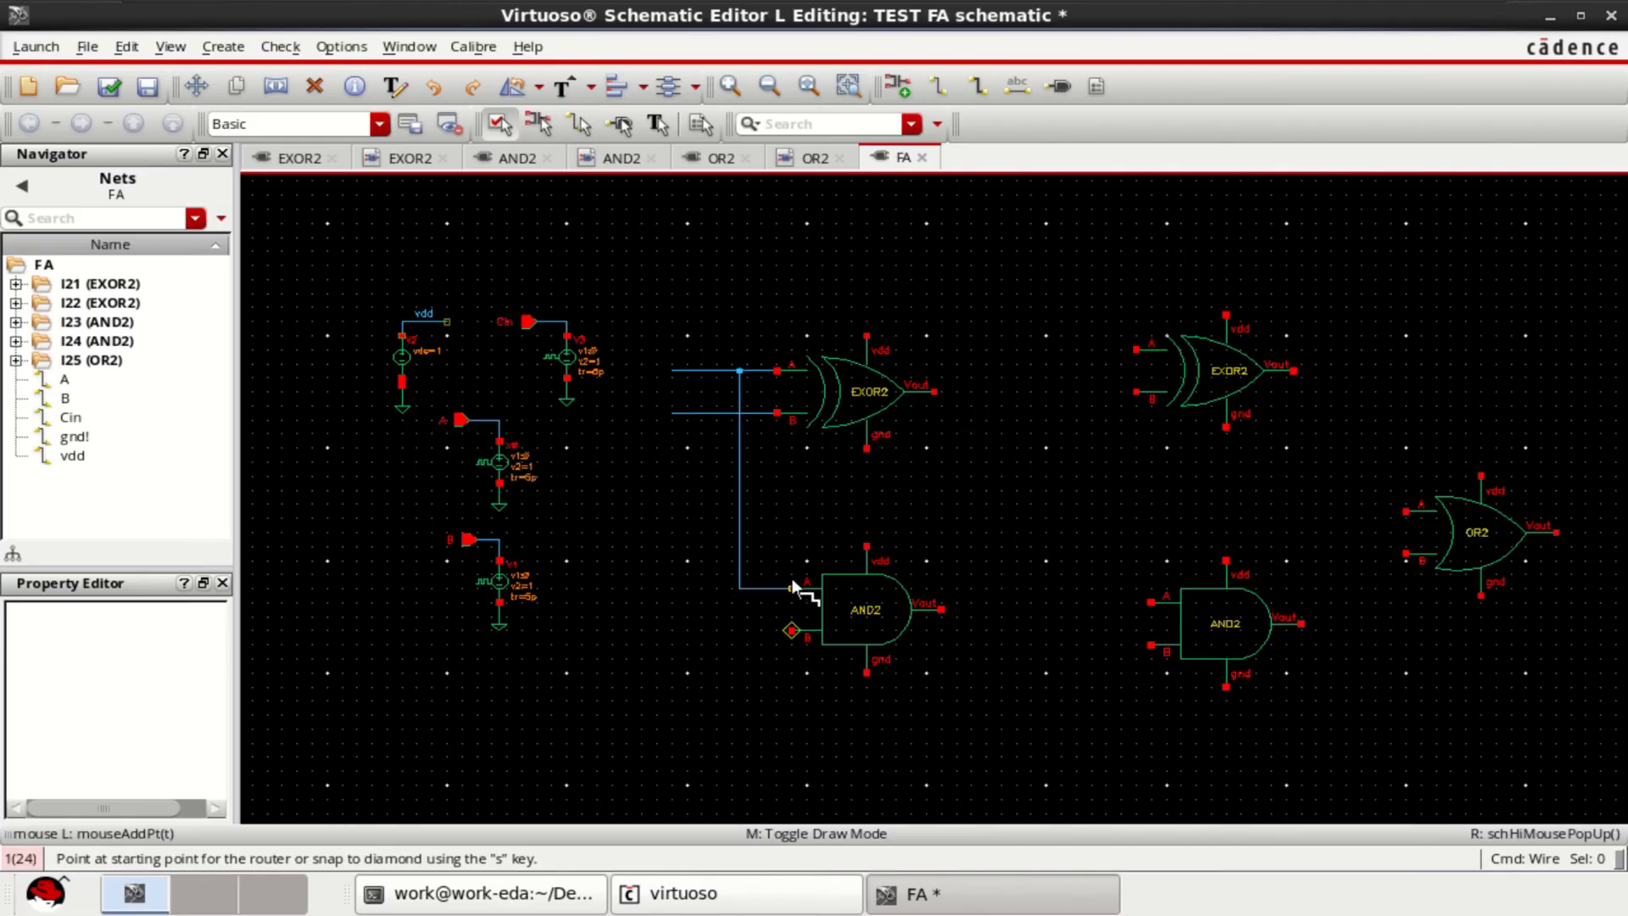
left_click(700, 412)
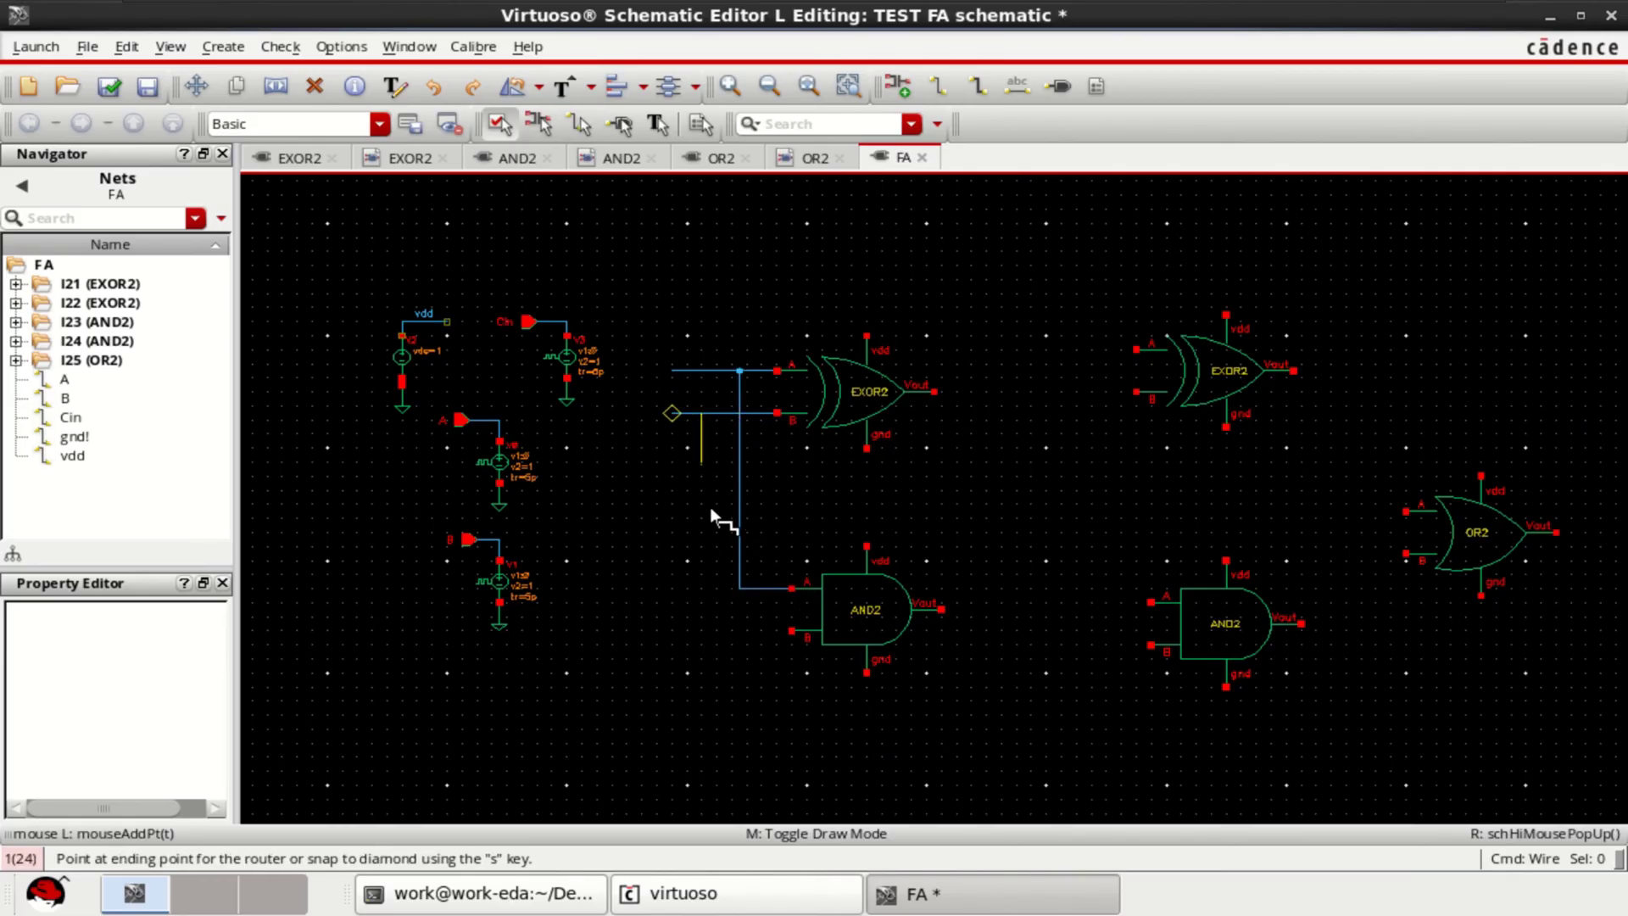
left_click(792, 630)
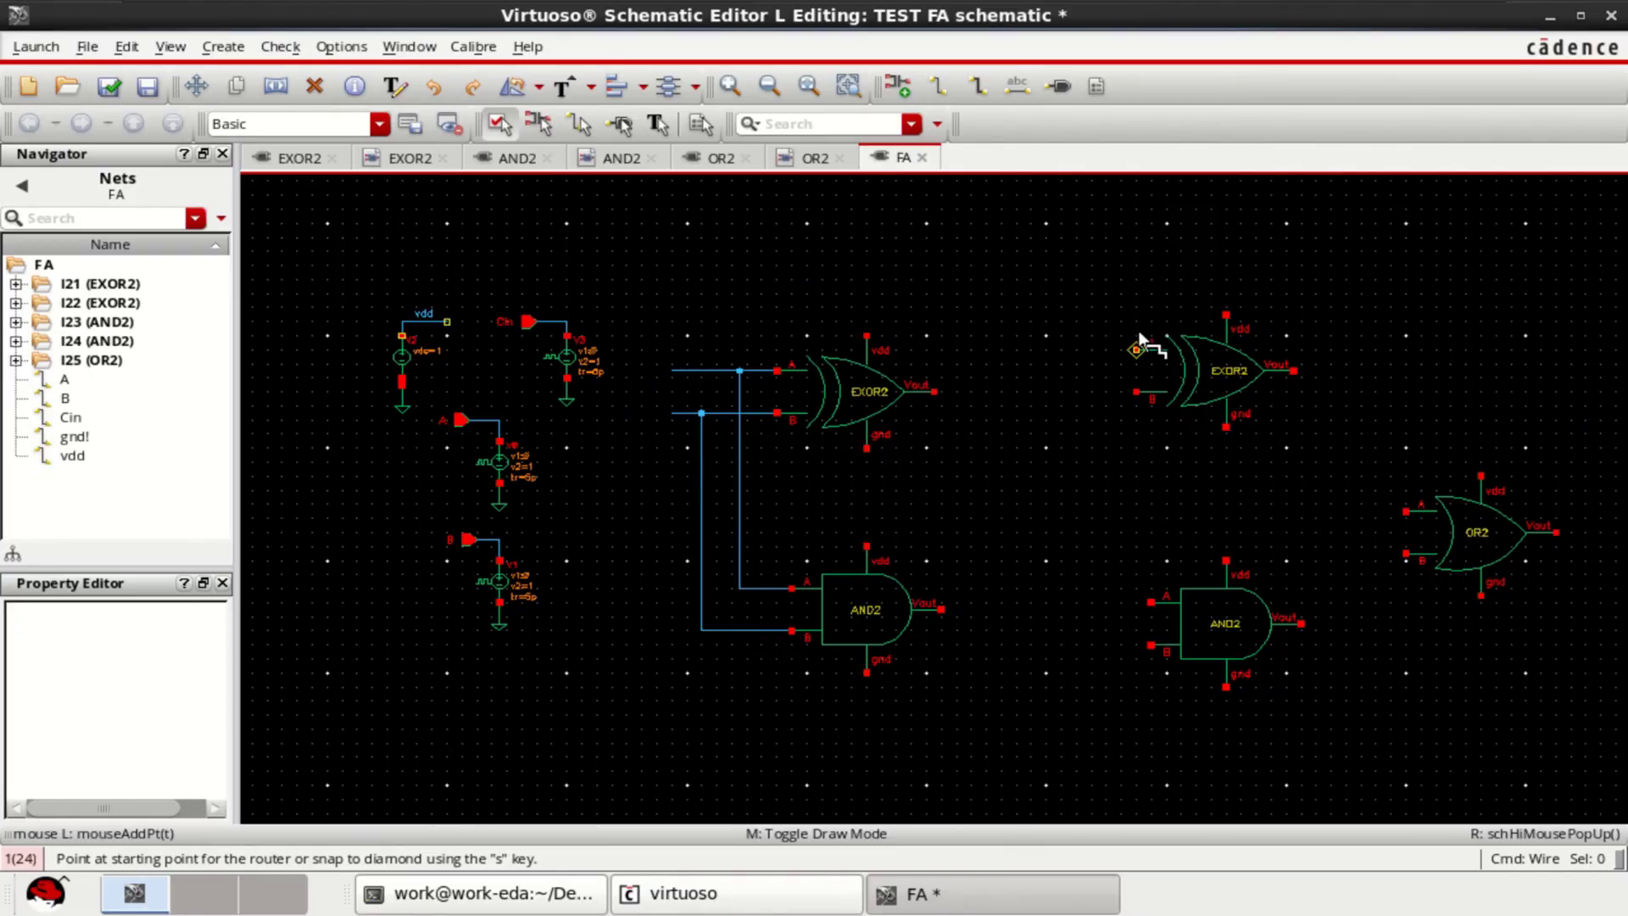
Step: Shift the second EXOR2 left to sit beside the first EXOR2's output wire
key("Escape")
left_click(1221, 354)
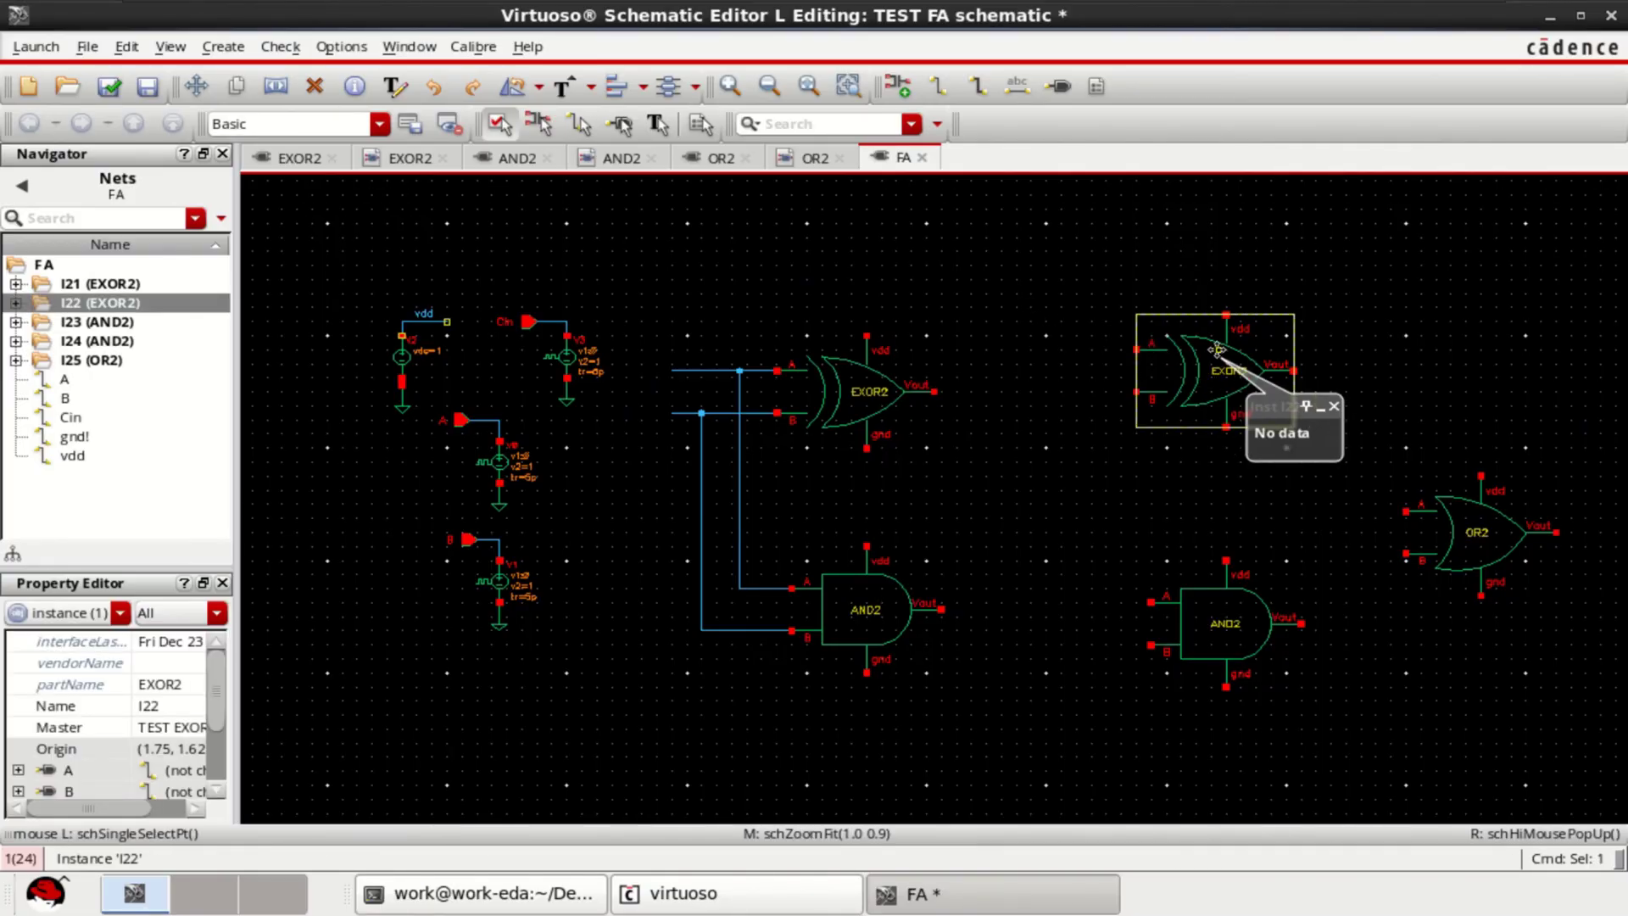
key("s")
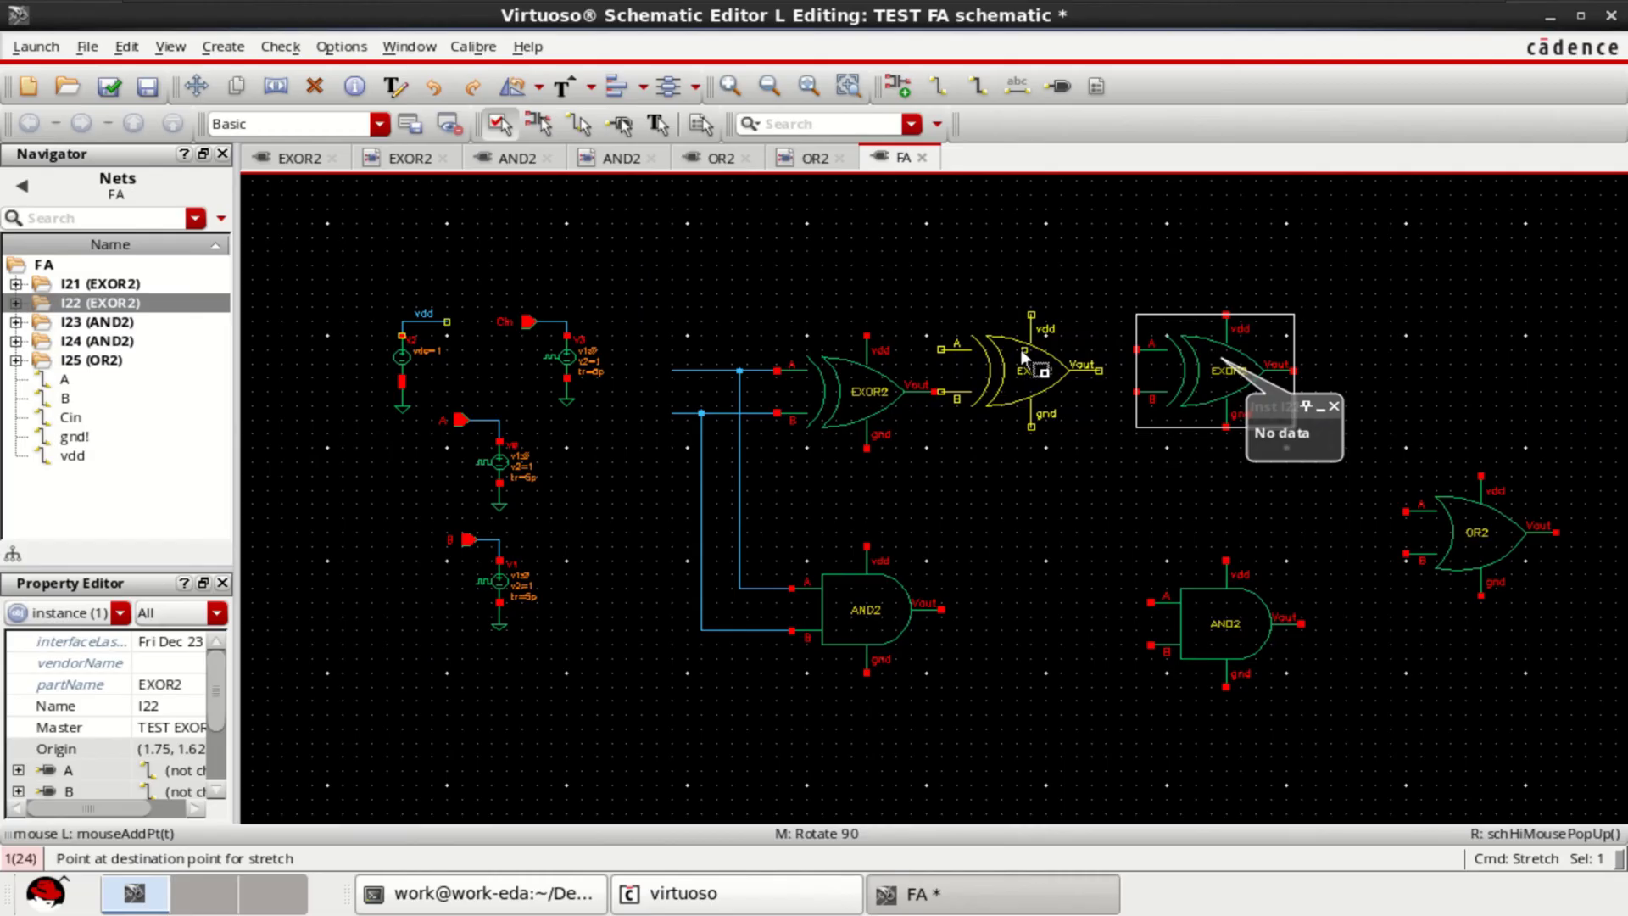
left_click(1010, 350)
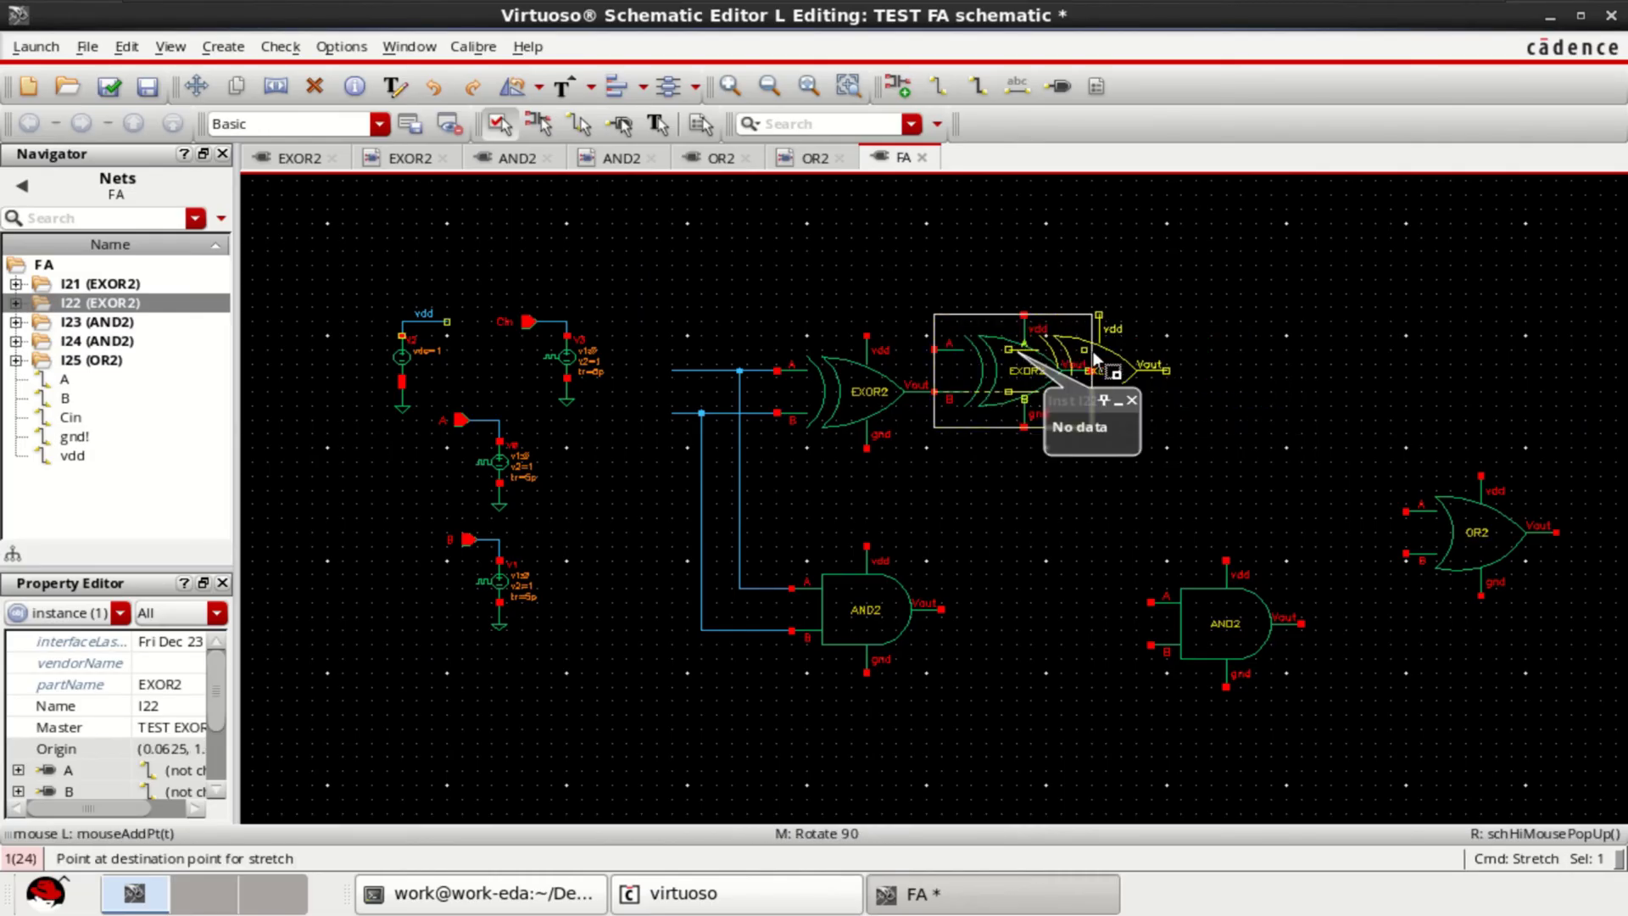
left_click(1161, 349)
left_click(1353, 255)
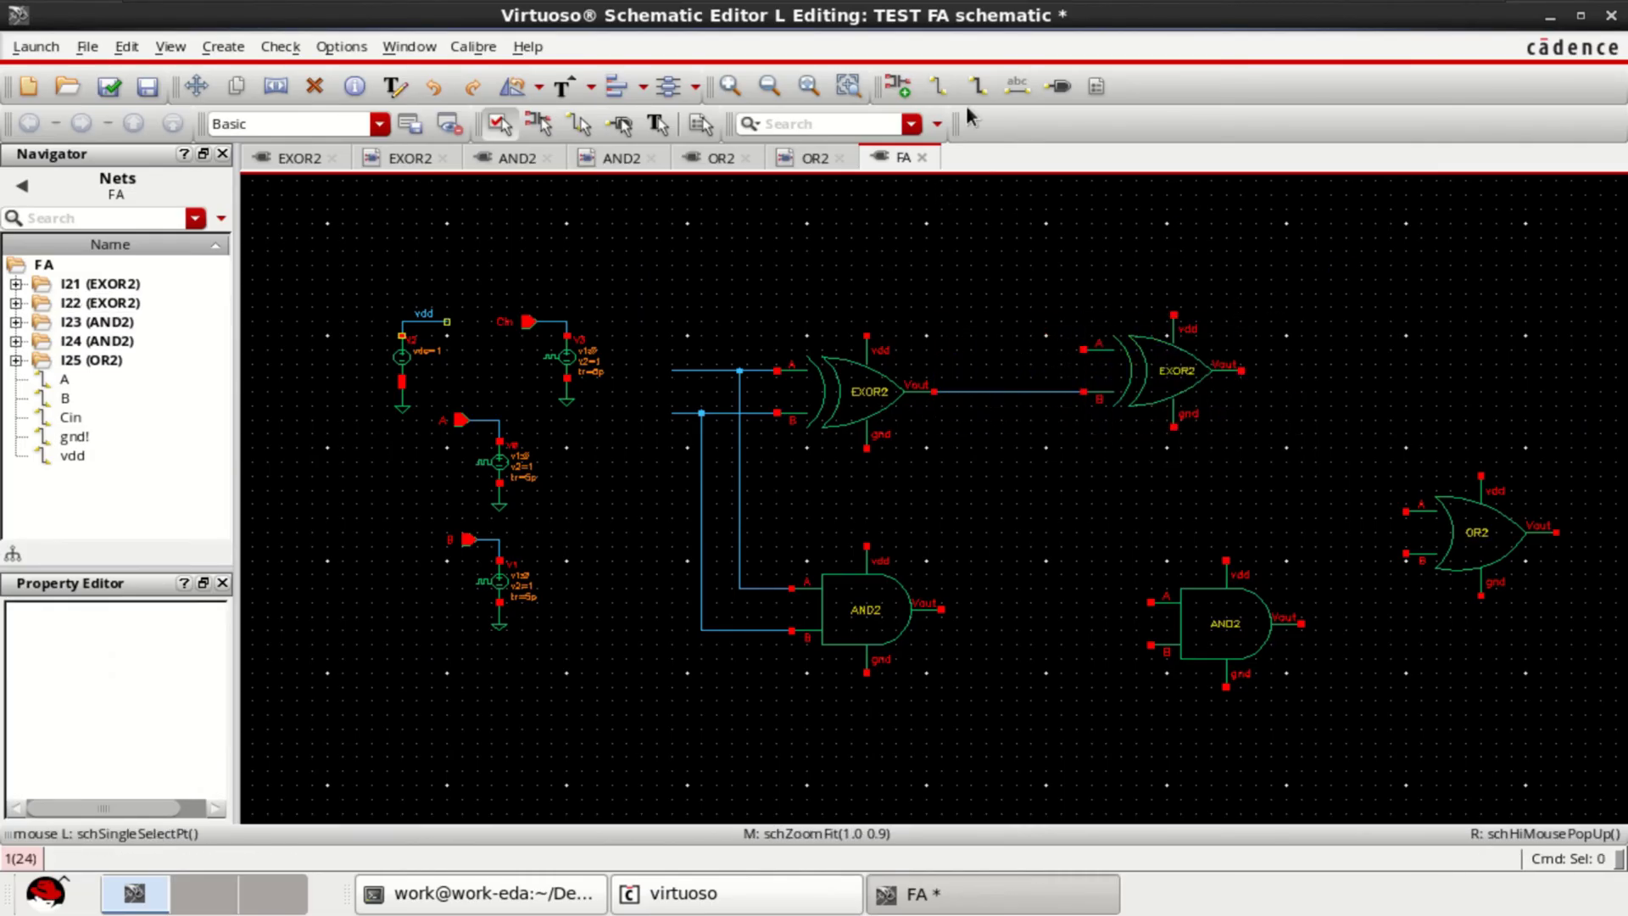
Step: Run a wire left from the second EXOR2's A input and shift the second AND2 left
left_click(936, 86)
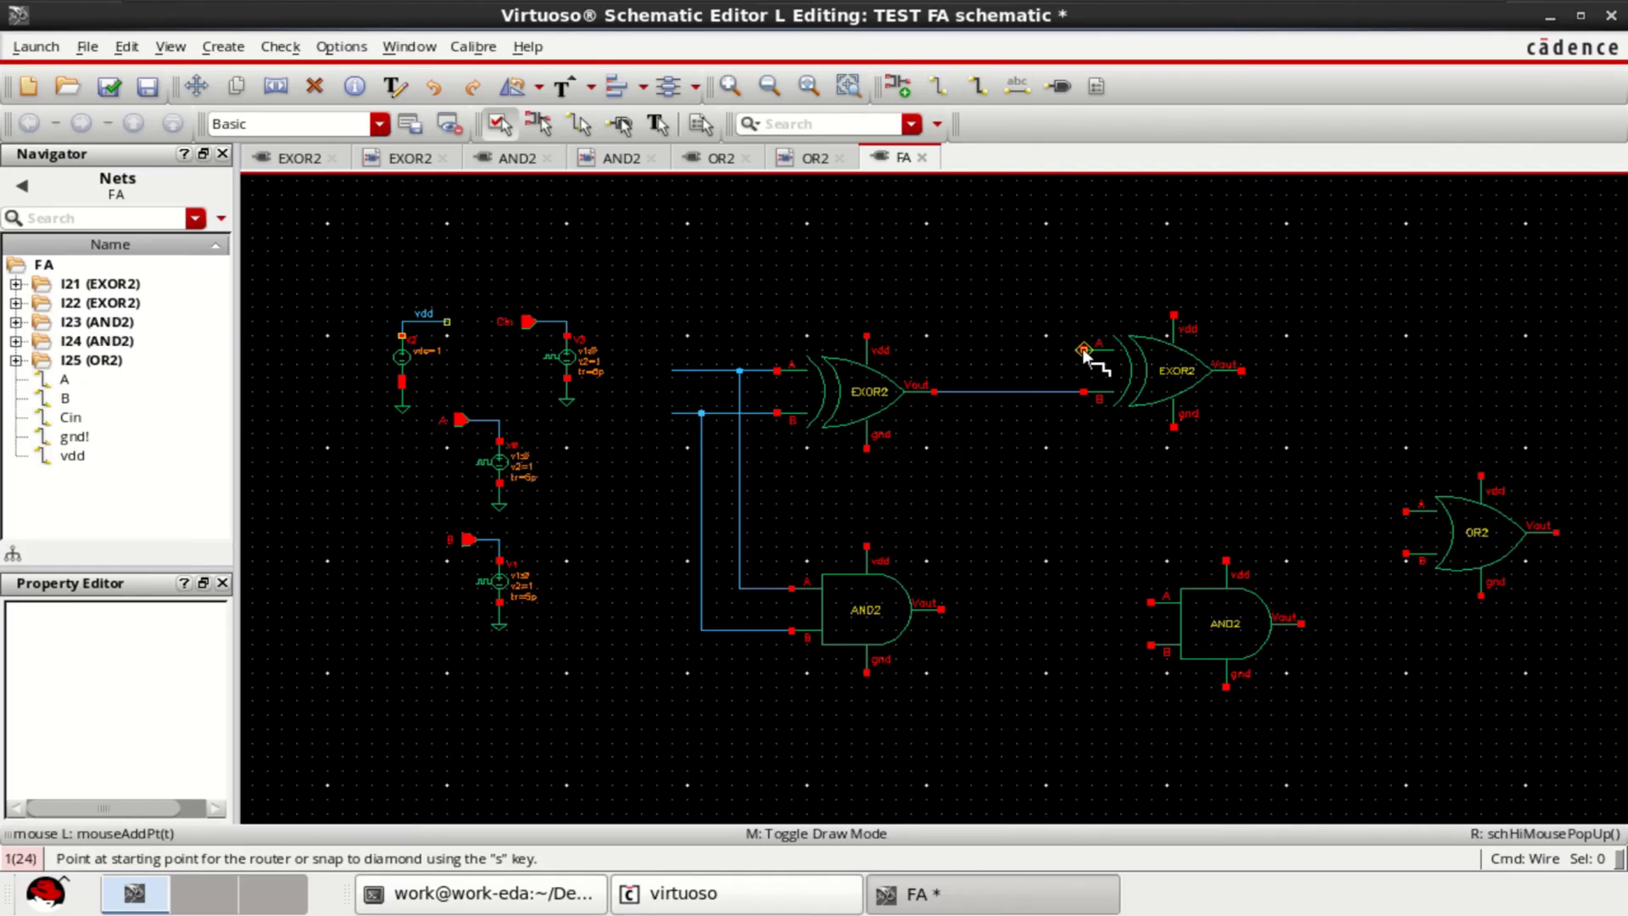
left_click(1084, 349)
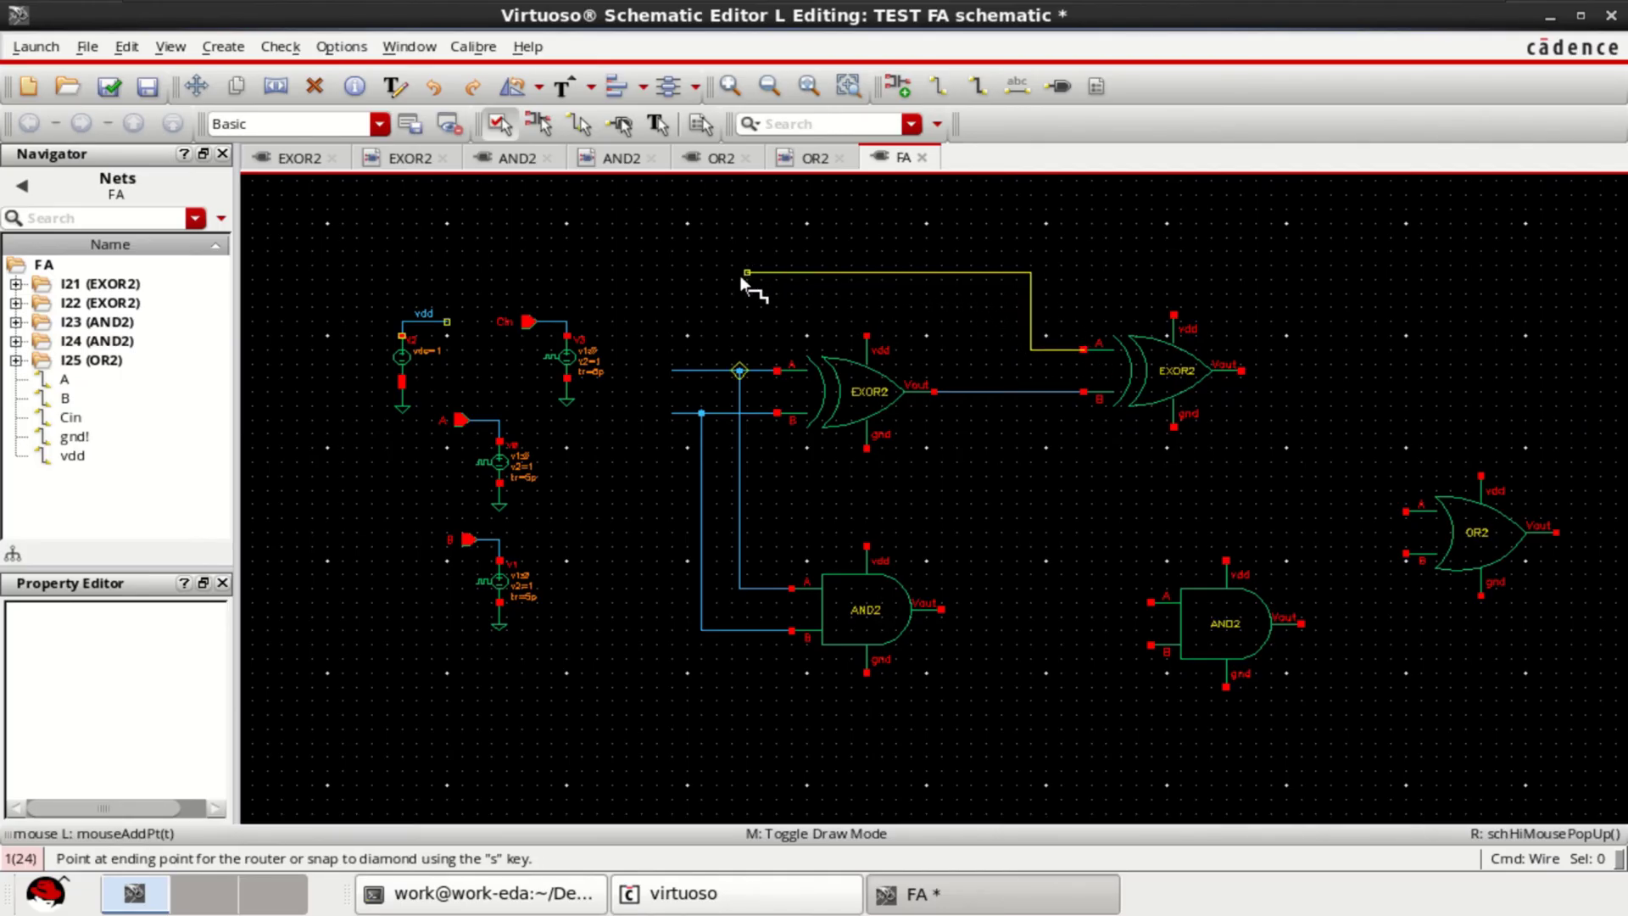
double_click(665, 287)
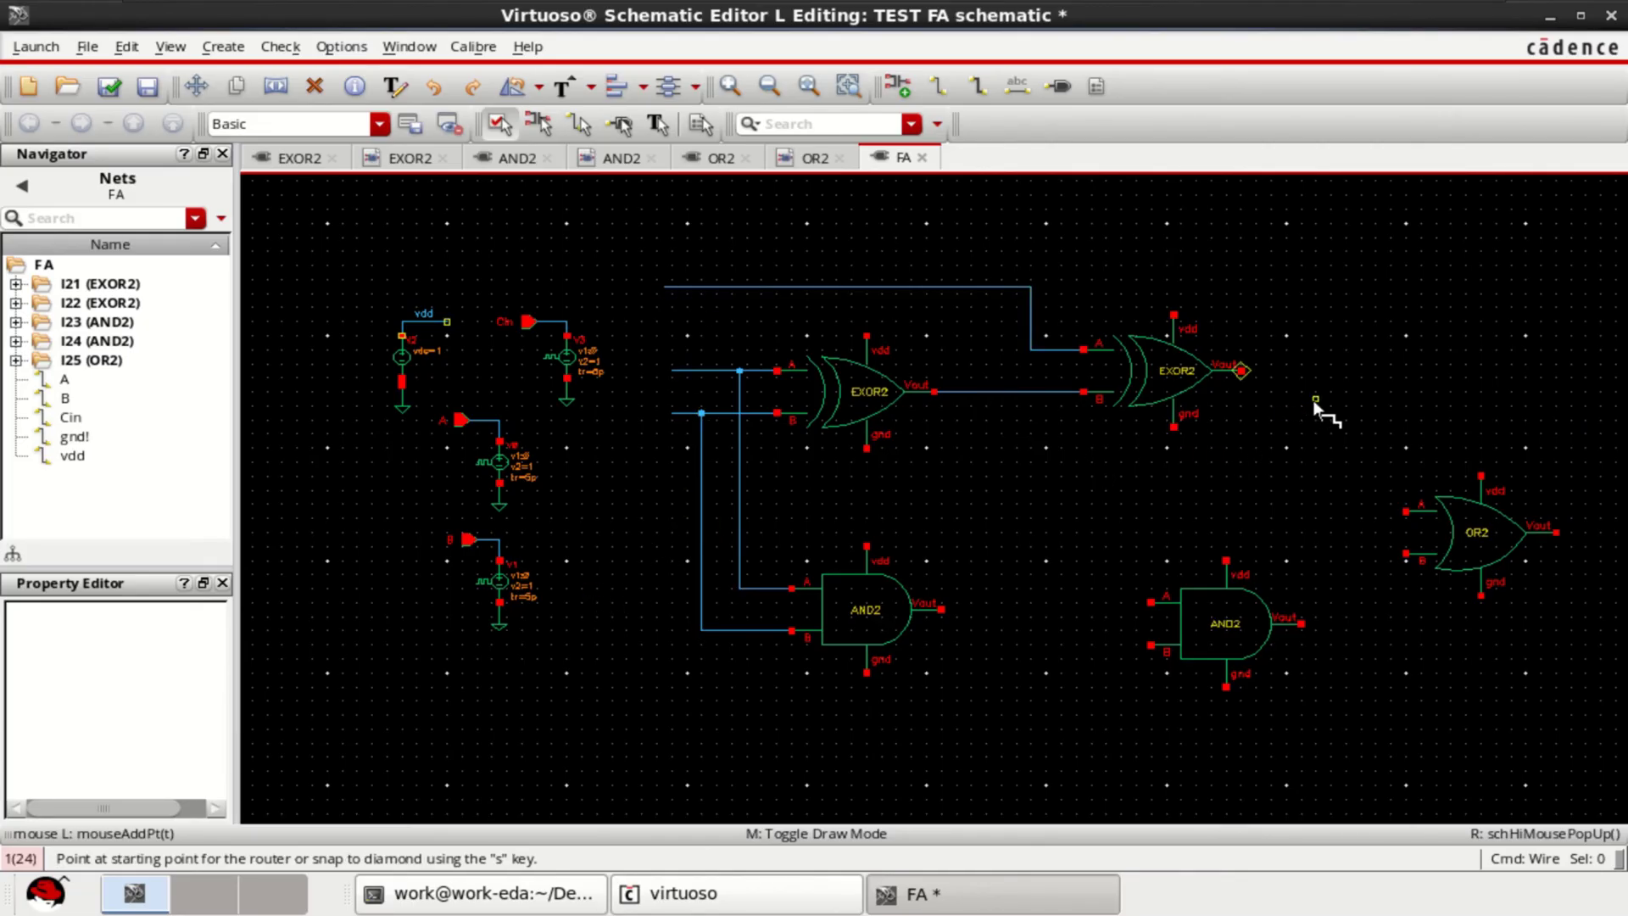
key("s")
left_click(1219, 617)
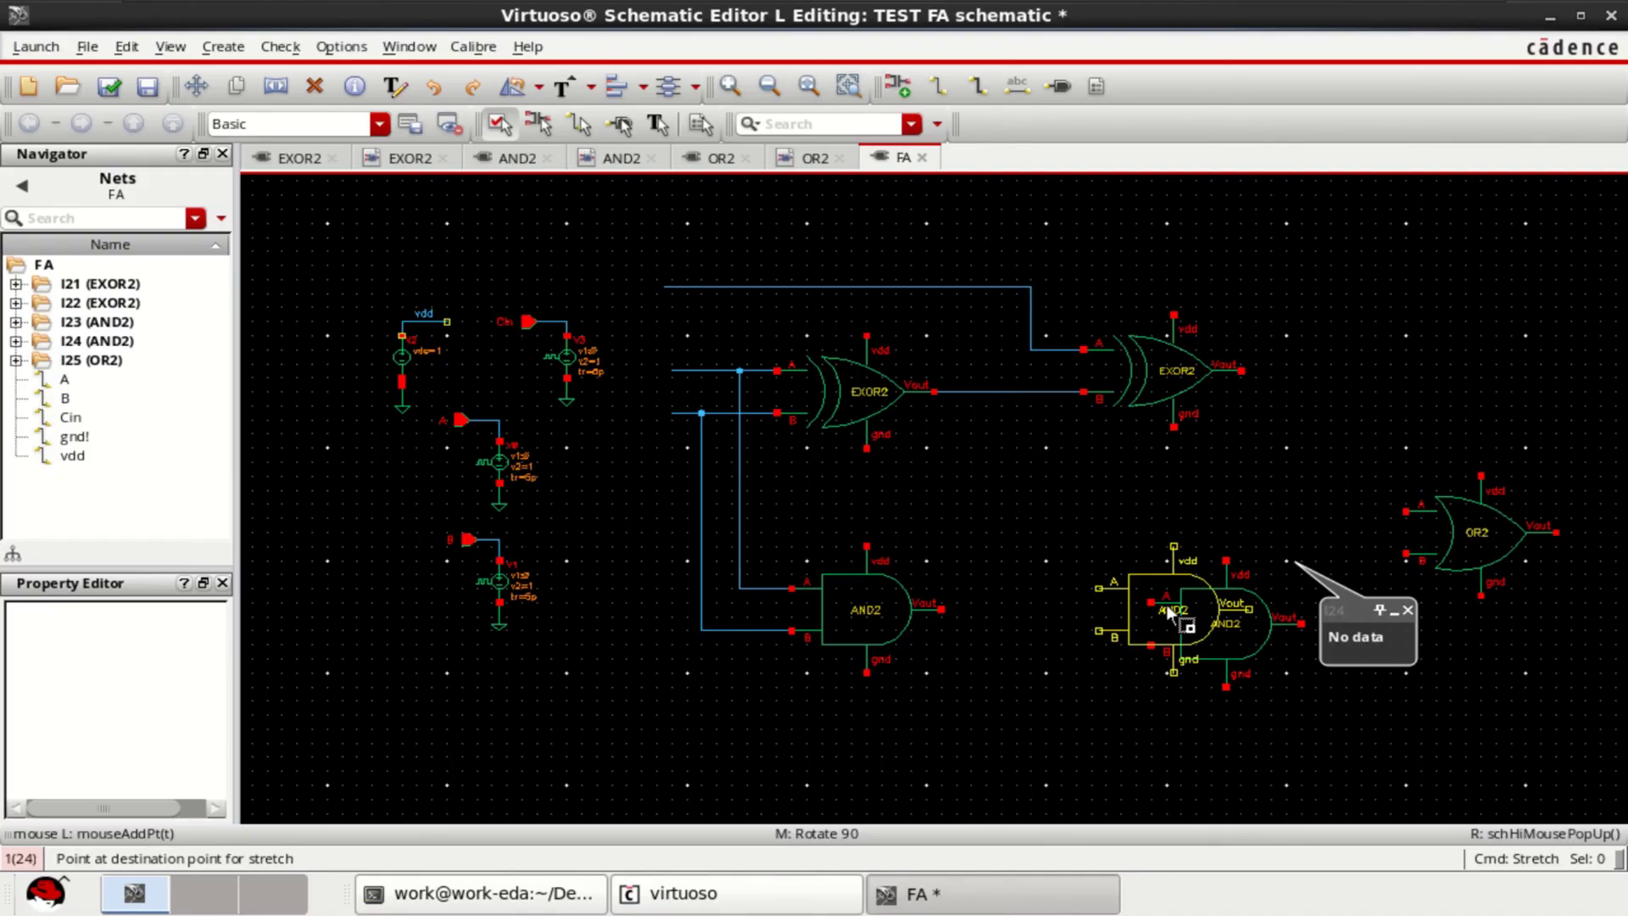
left_click(1166, 604)
Step: Wire the second AND2's A pin to the second EXOR2's A net and B pin to the first EXOR2's output
key("w")
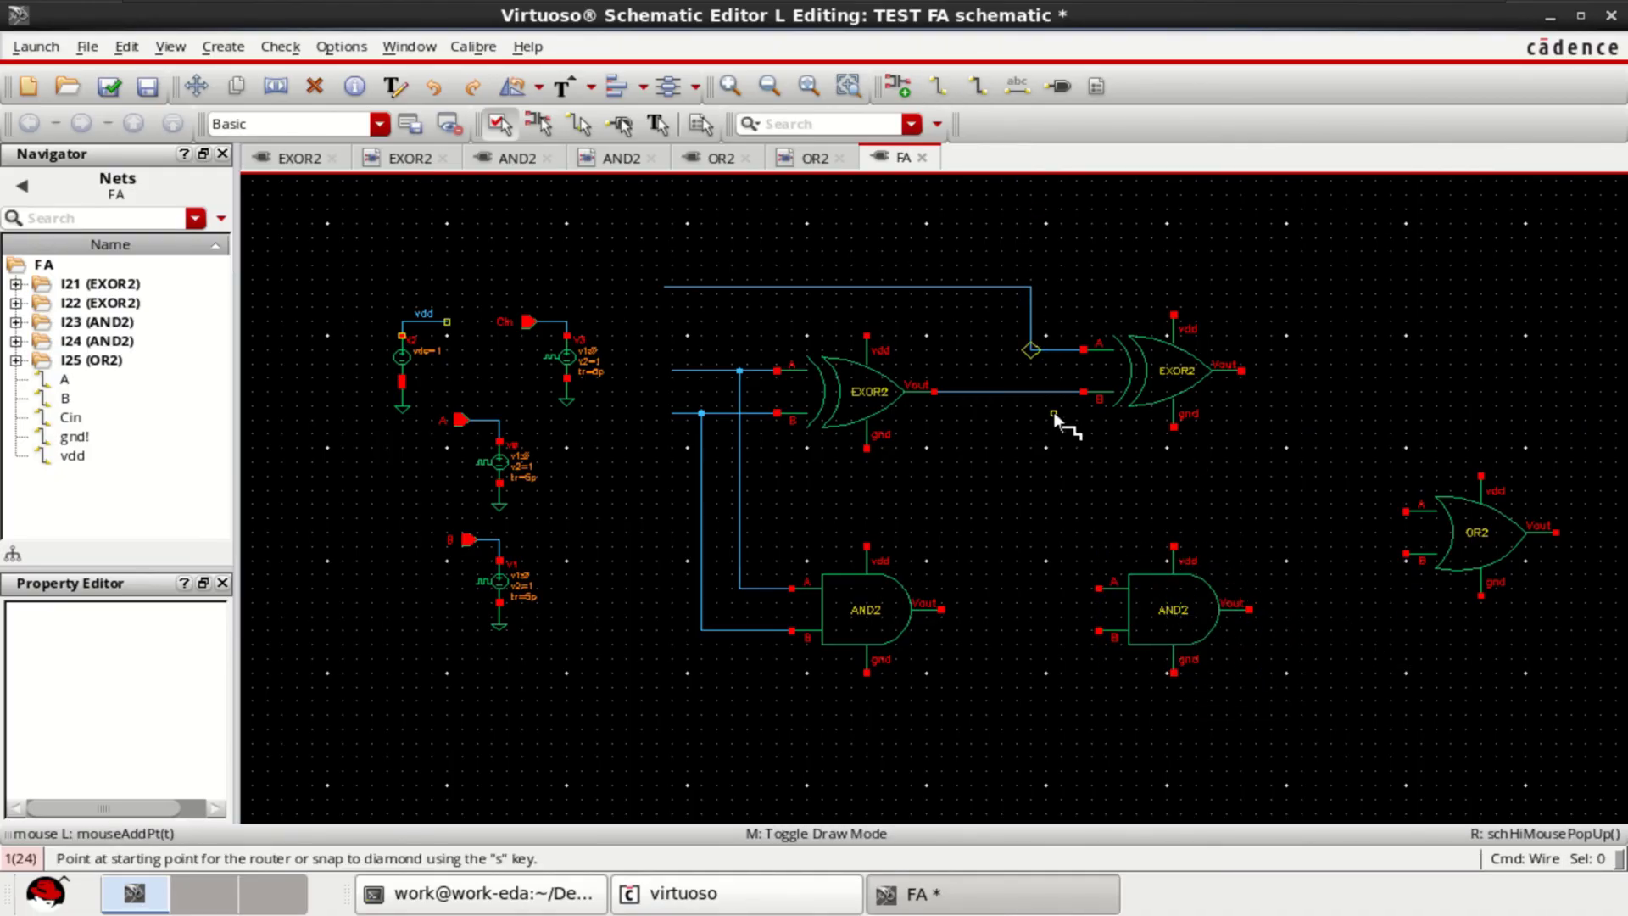
left_click(1046, 392)
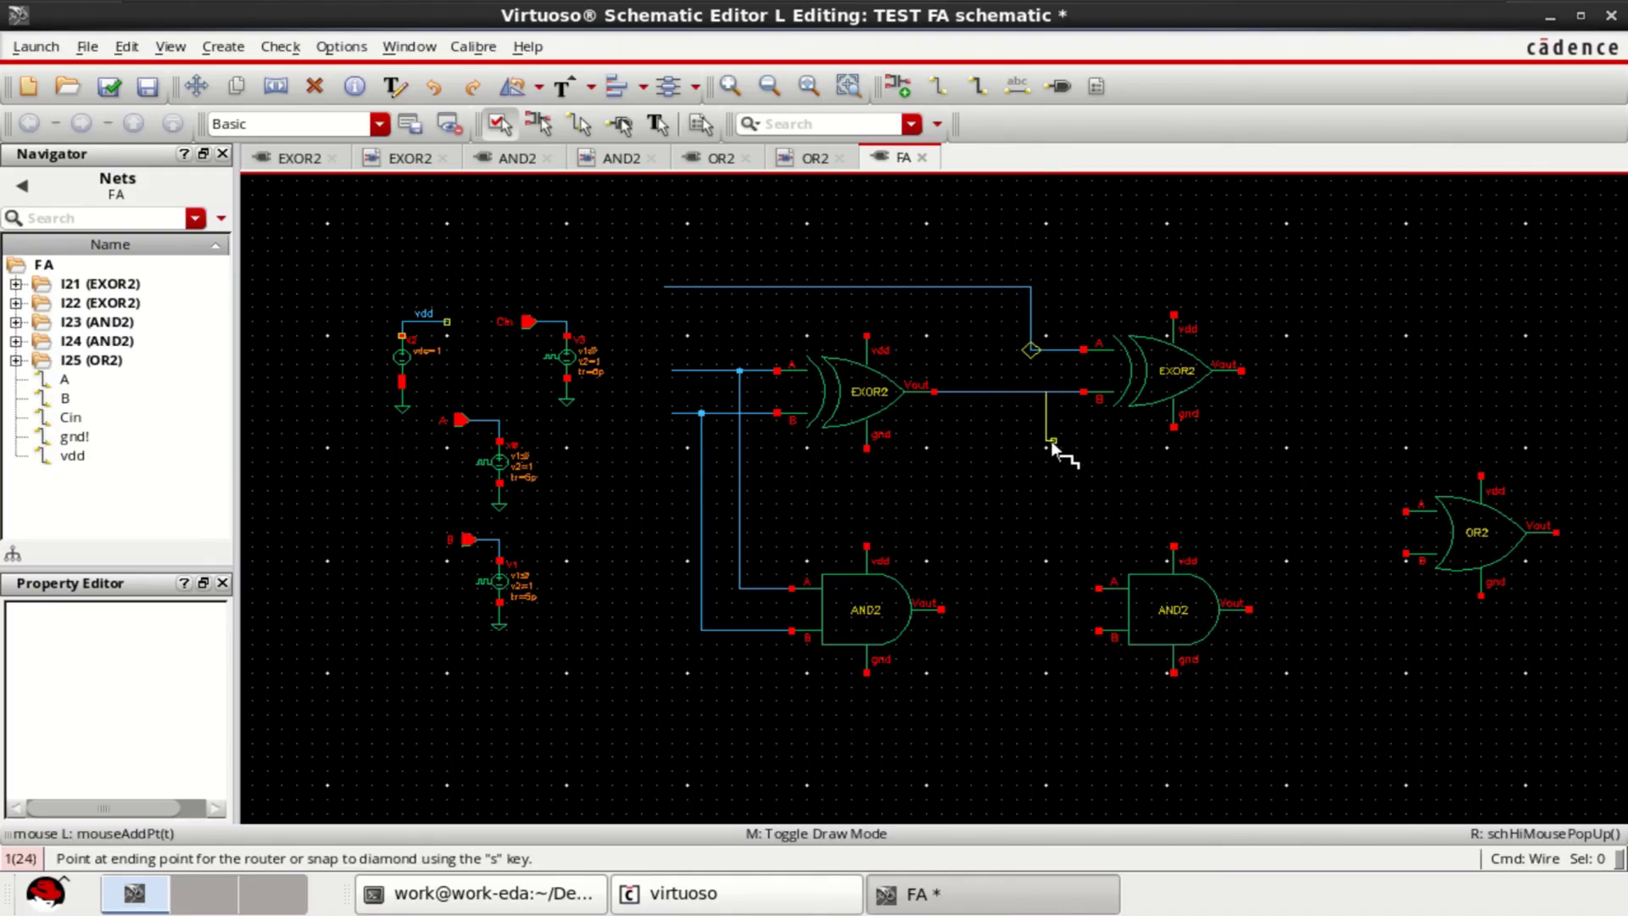
key("Escape")
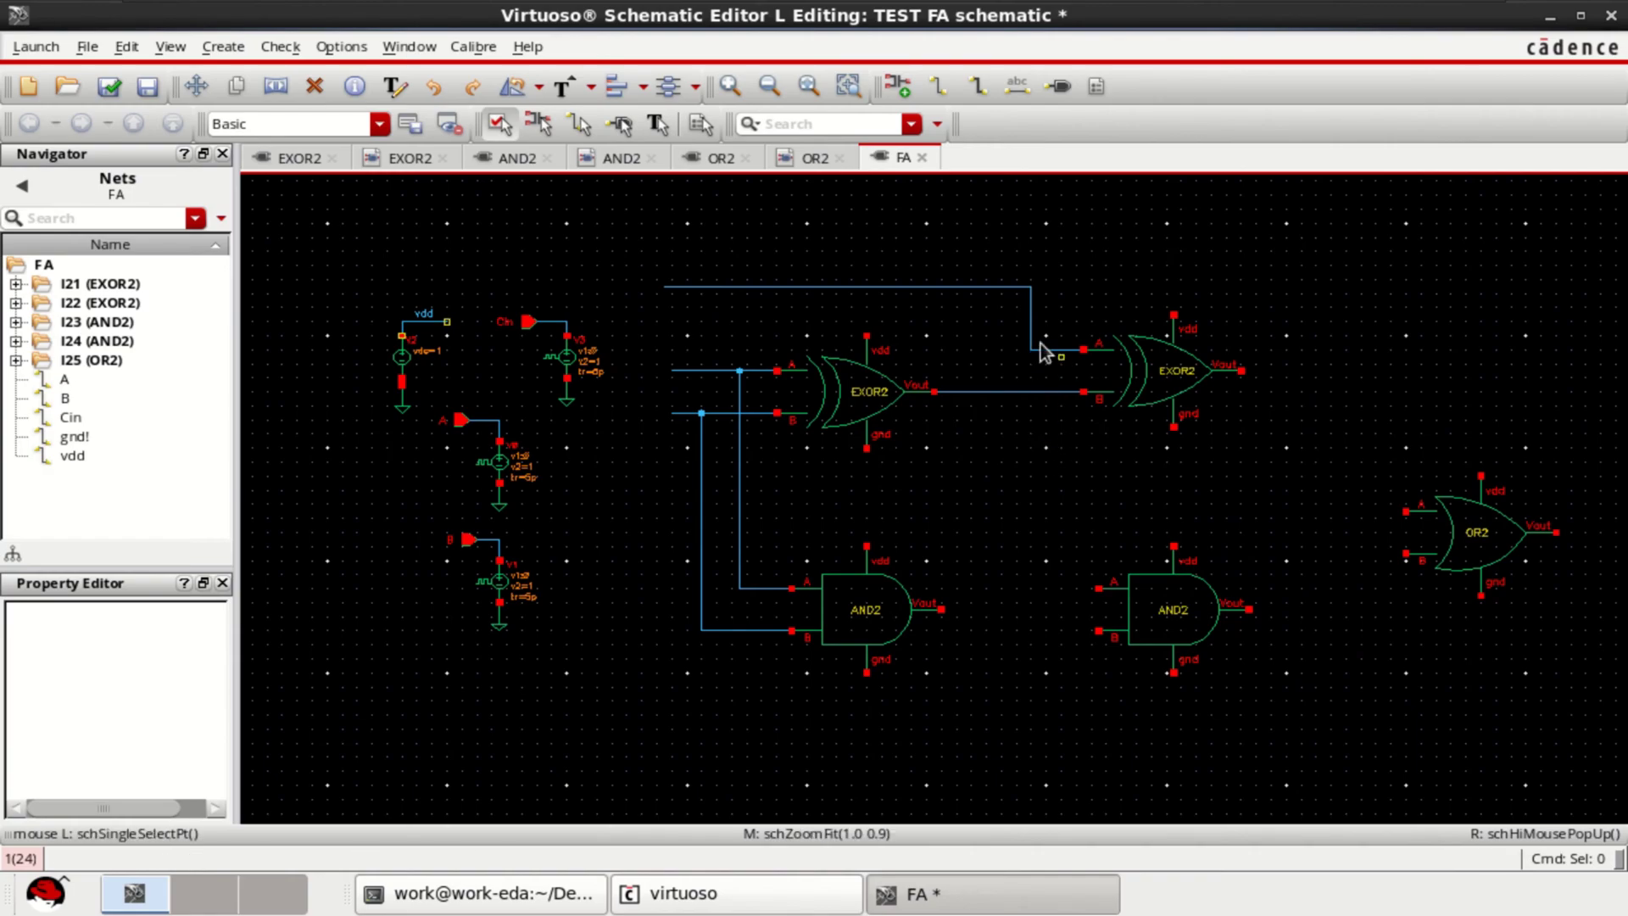
left_click(939, 88)
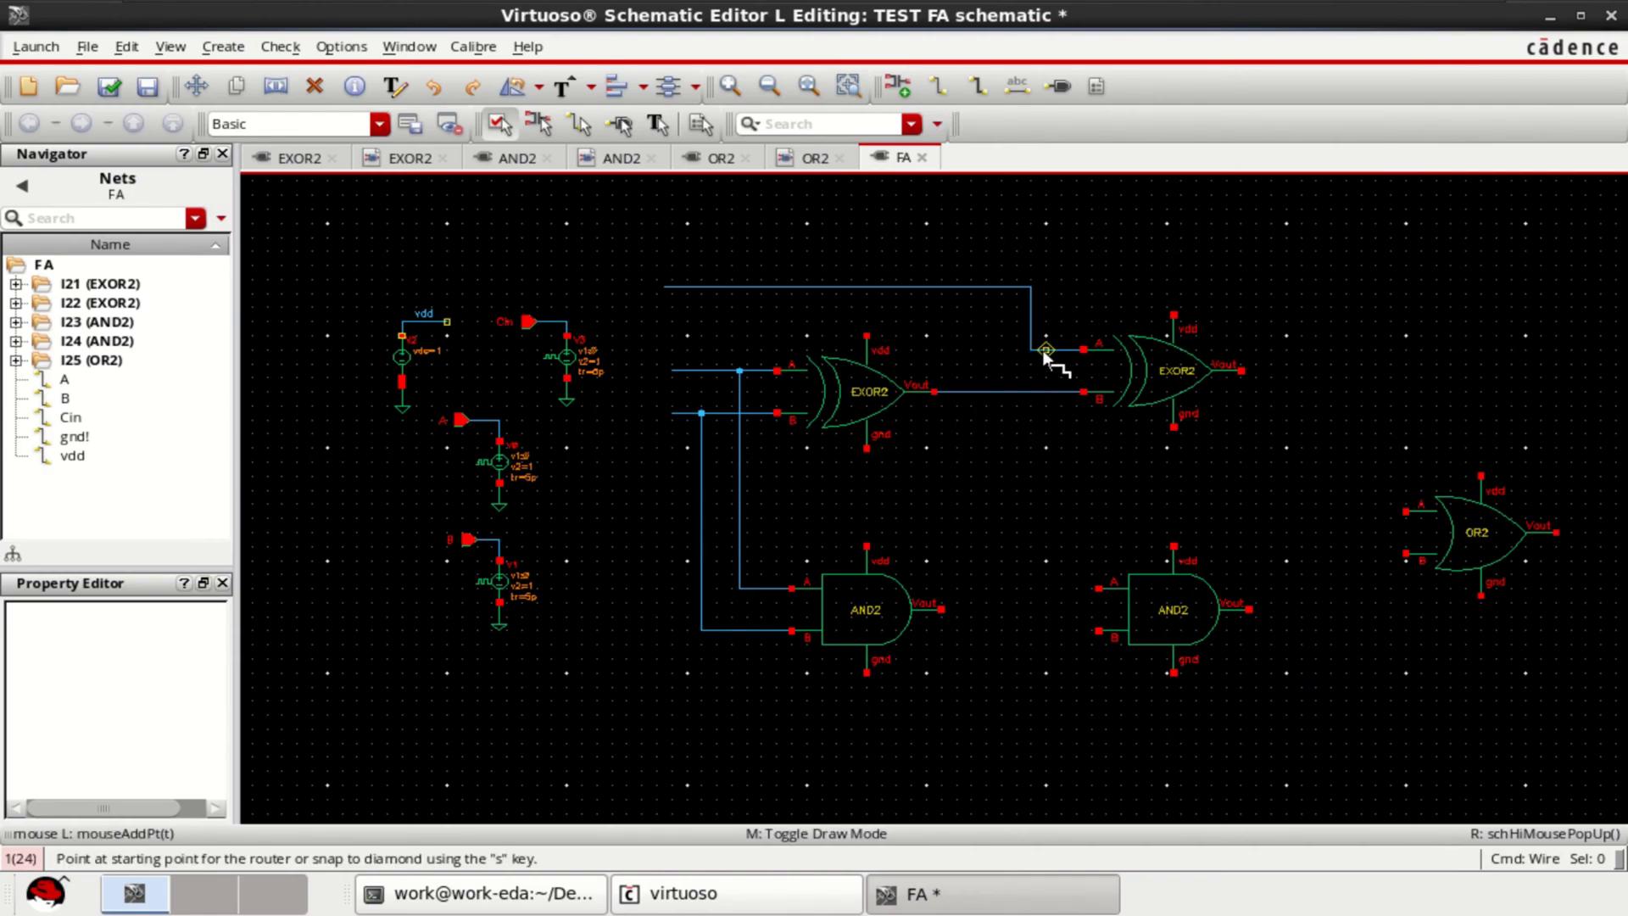
left_click(1054, 350)
left_click(1099, 589)
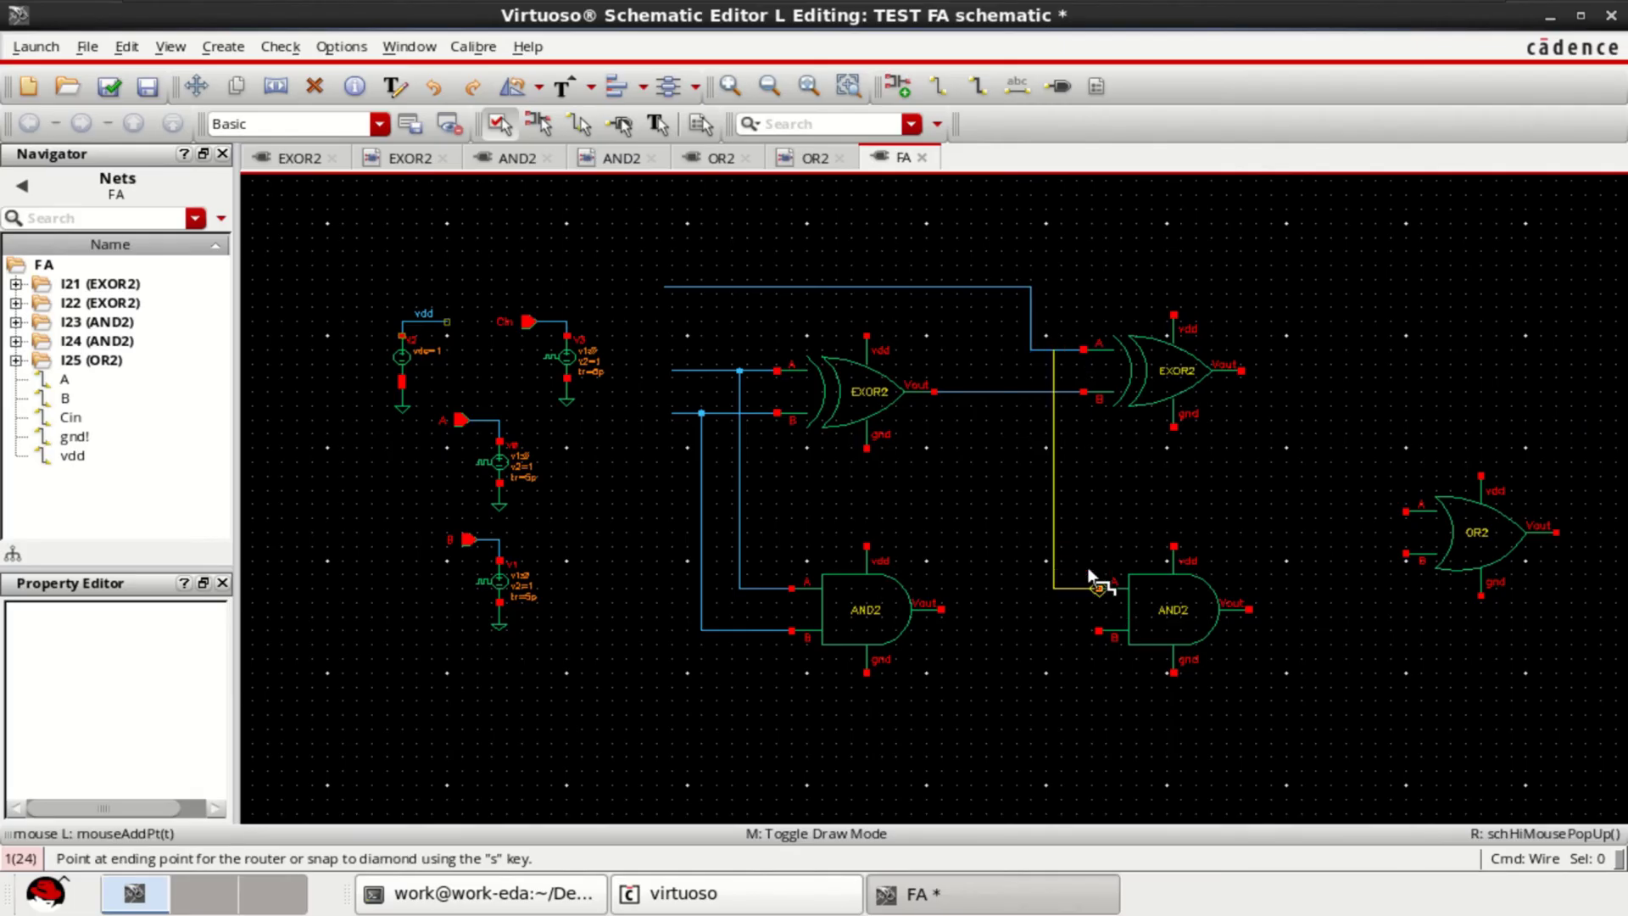
left_click(1000, 391)
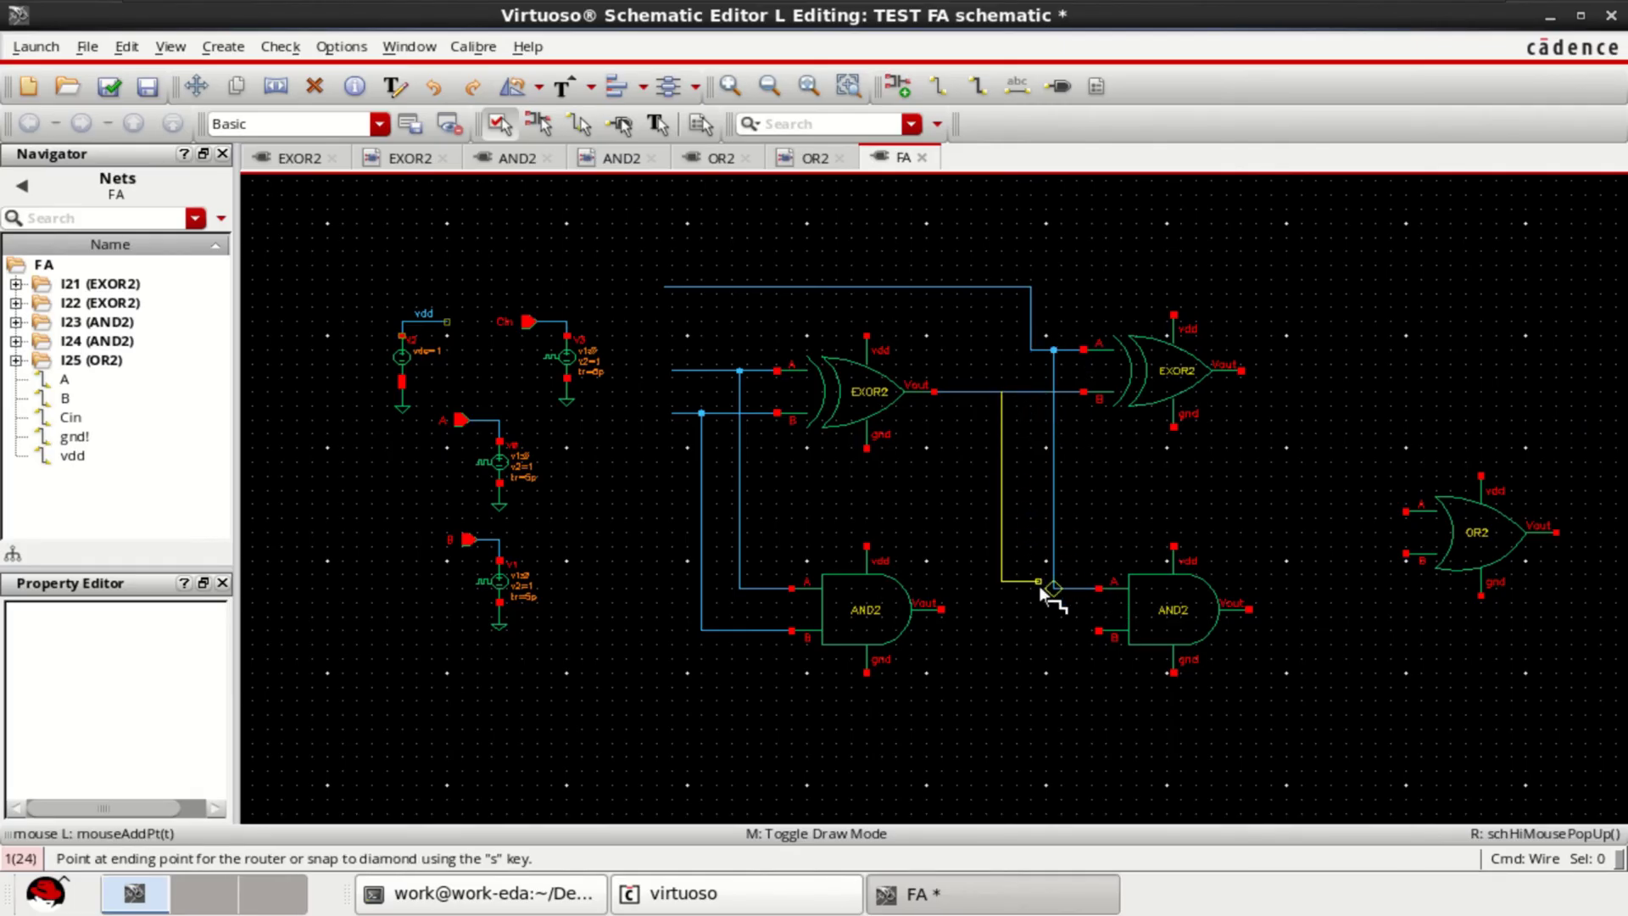
left_click(1100, 631)
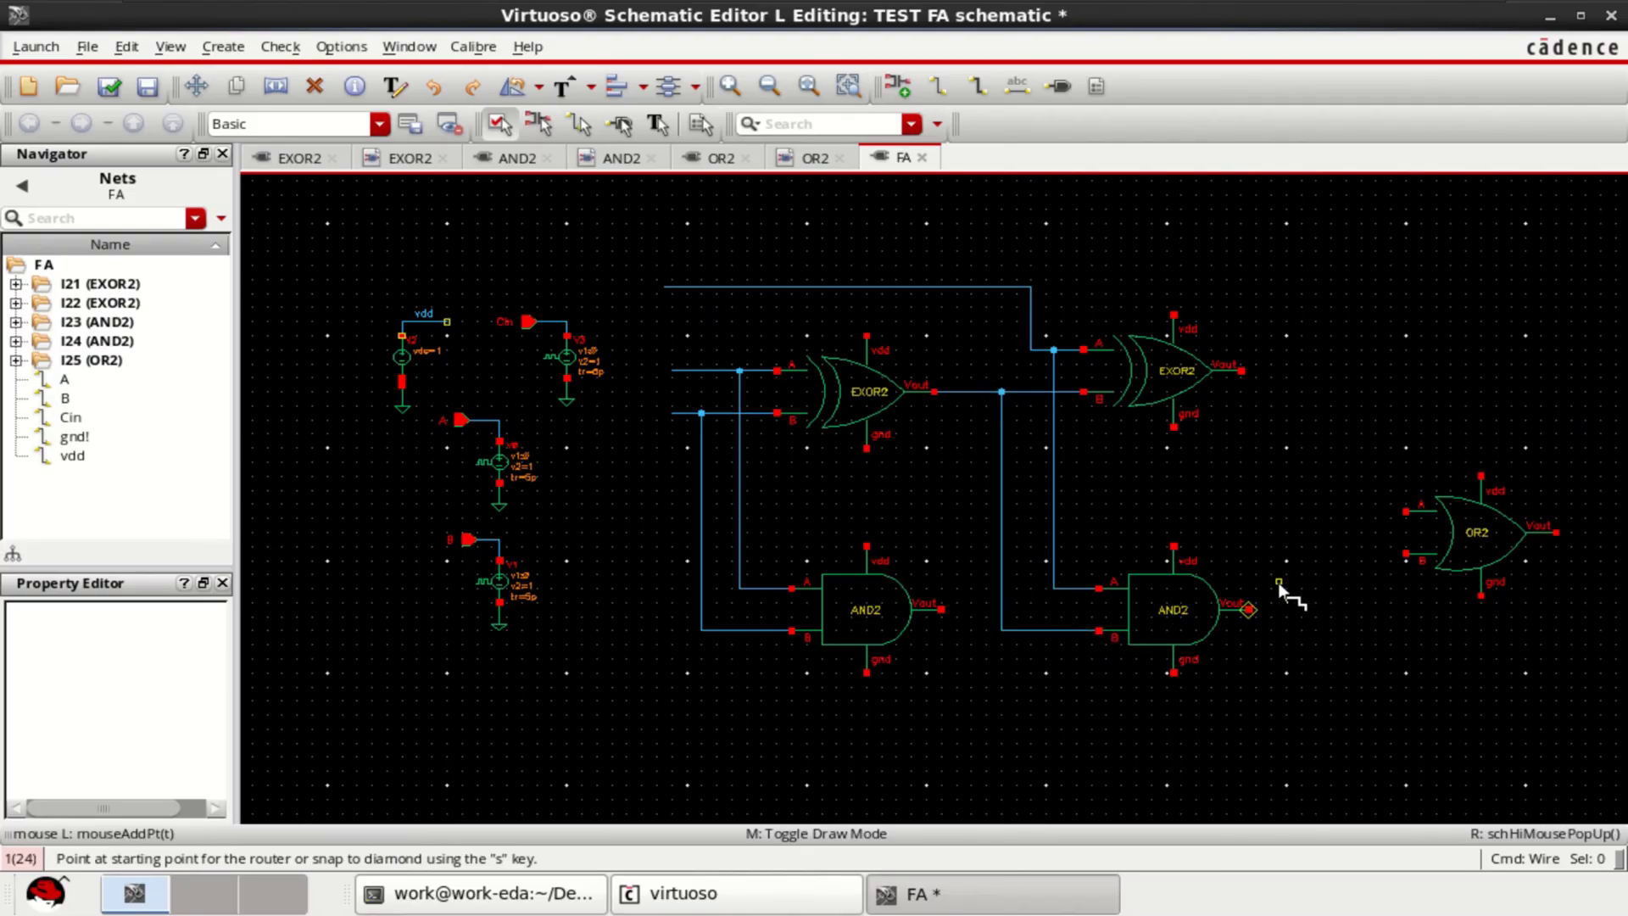
key("Escape")
key("s")
left_click(1460, 536)
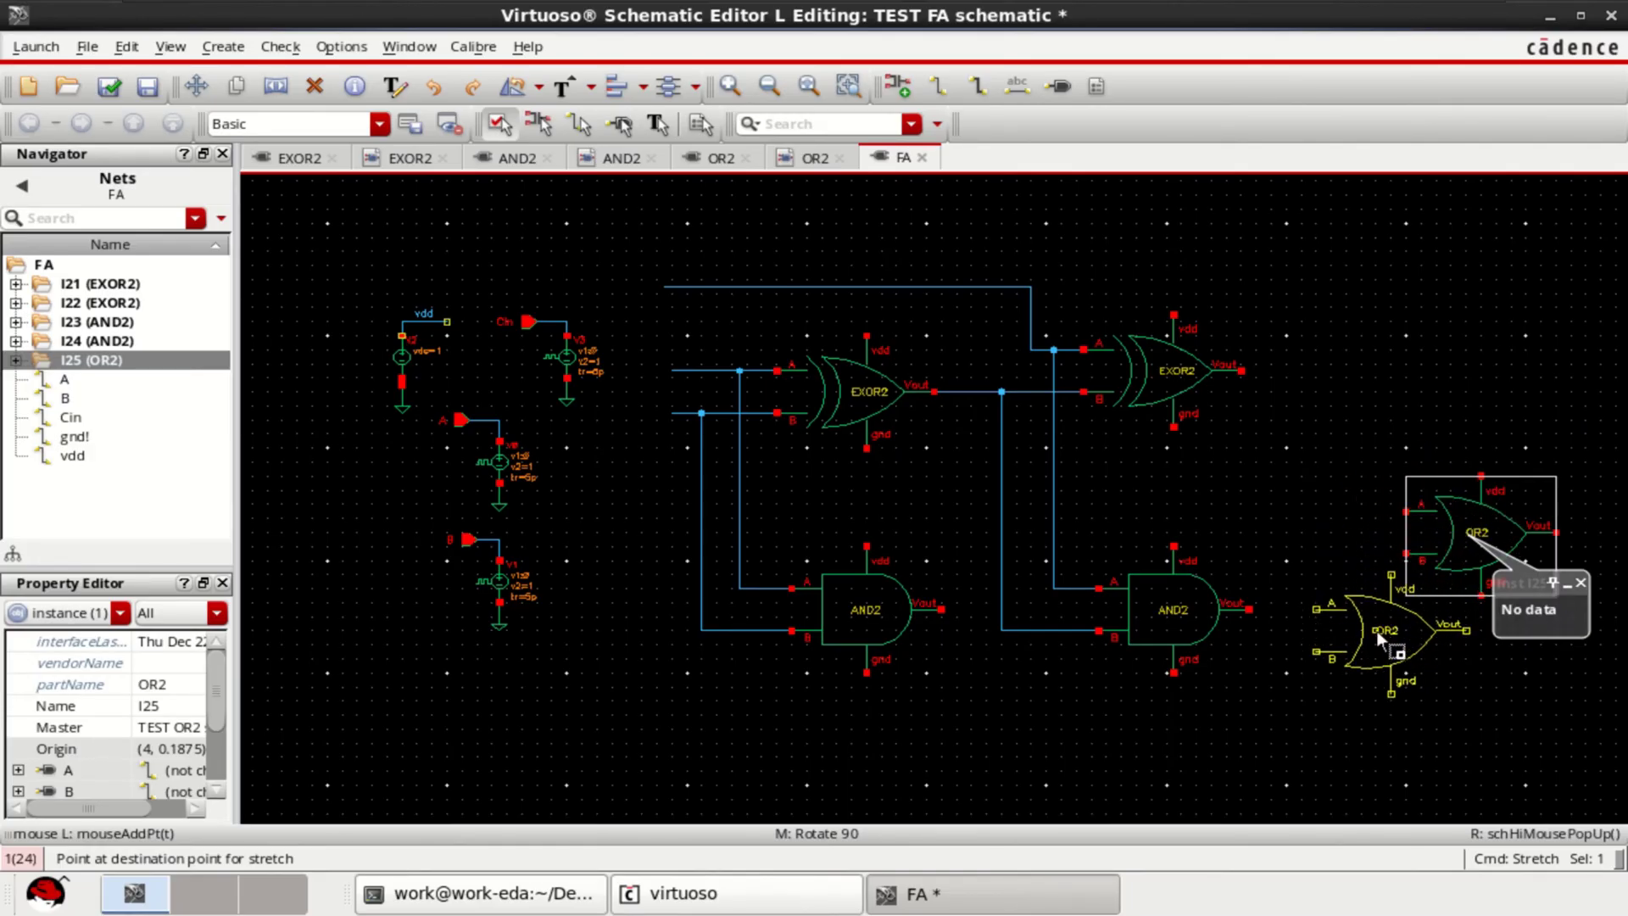
Step: Set the OR2 beside the second AND2 and wire both AND2 outputs to OR2 inputs A and B
left_click(1376, 629)
key("Escape")
left_click(1284, 668)
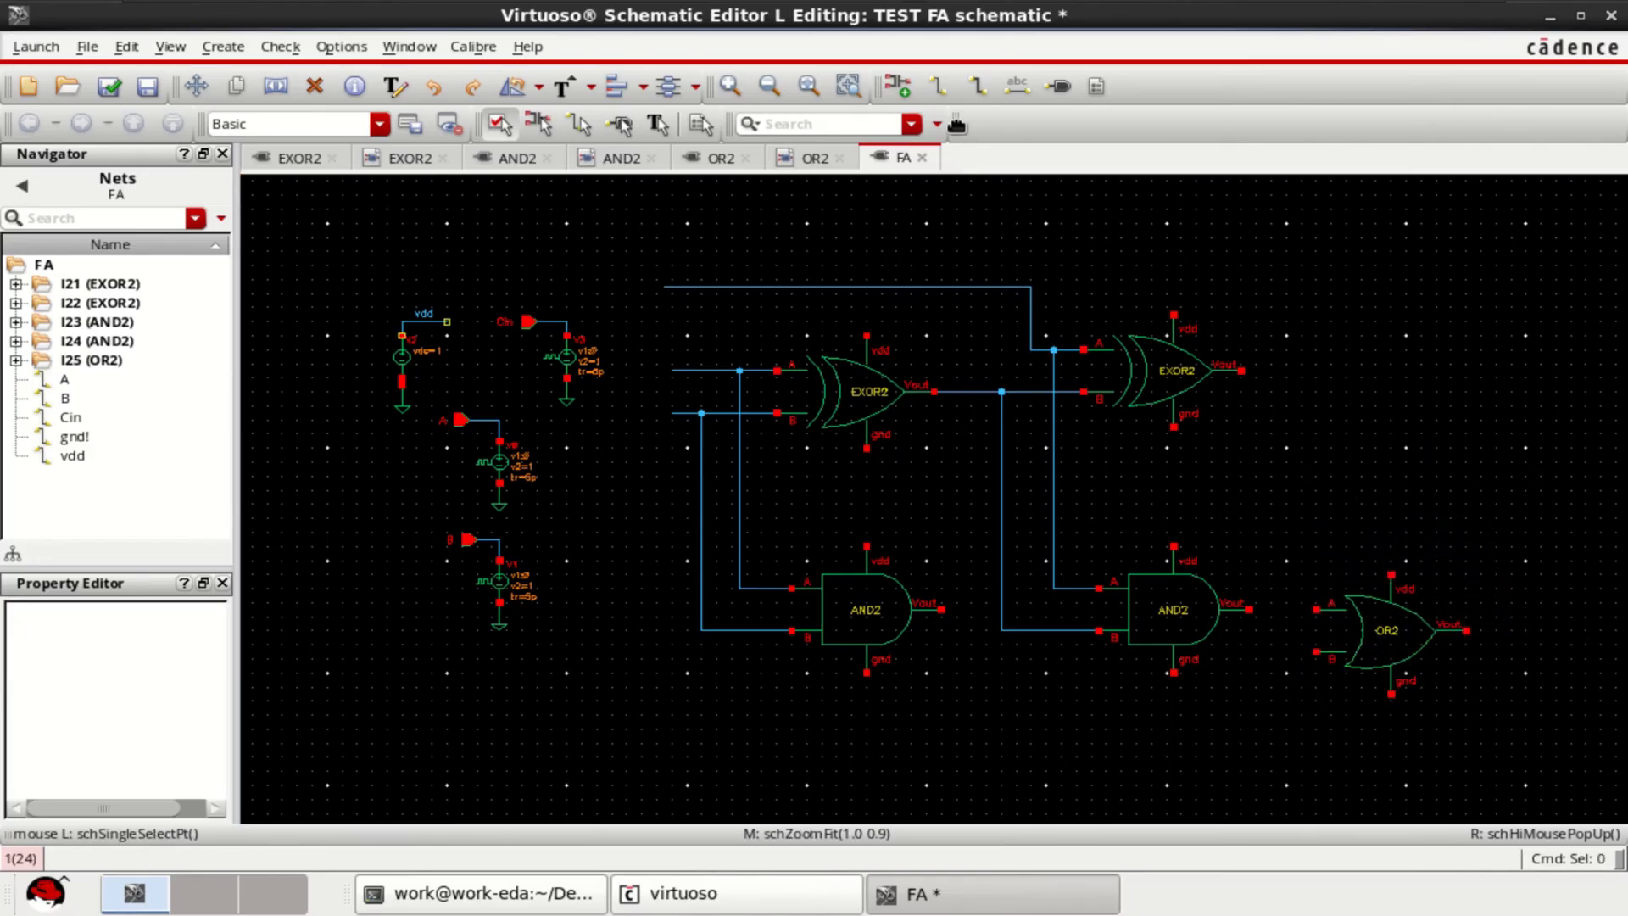
left_click(938, 86)
left_click(1316, 609)
left_click(1248, 609)
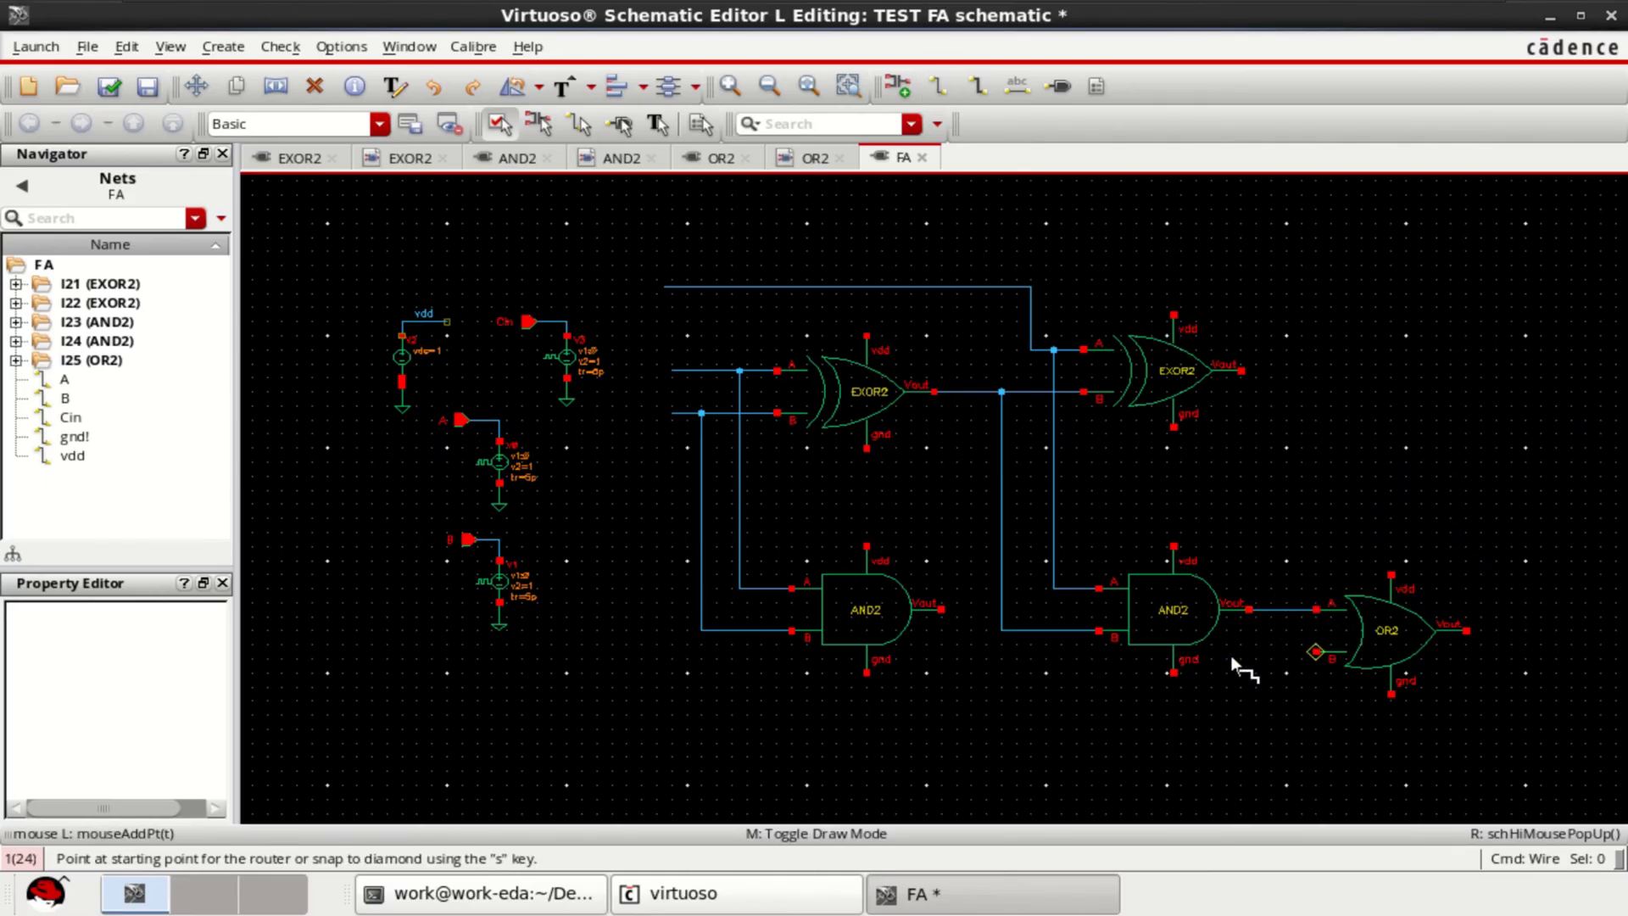
left_click(941, 609)
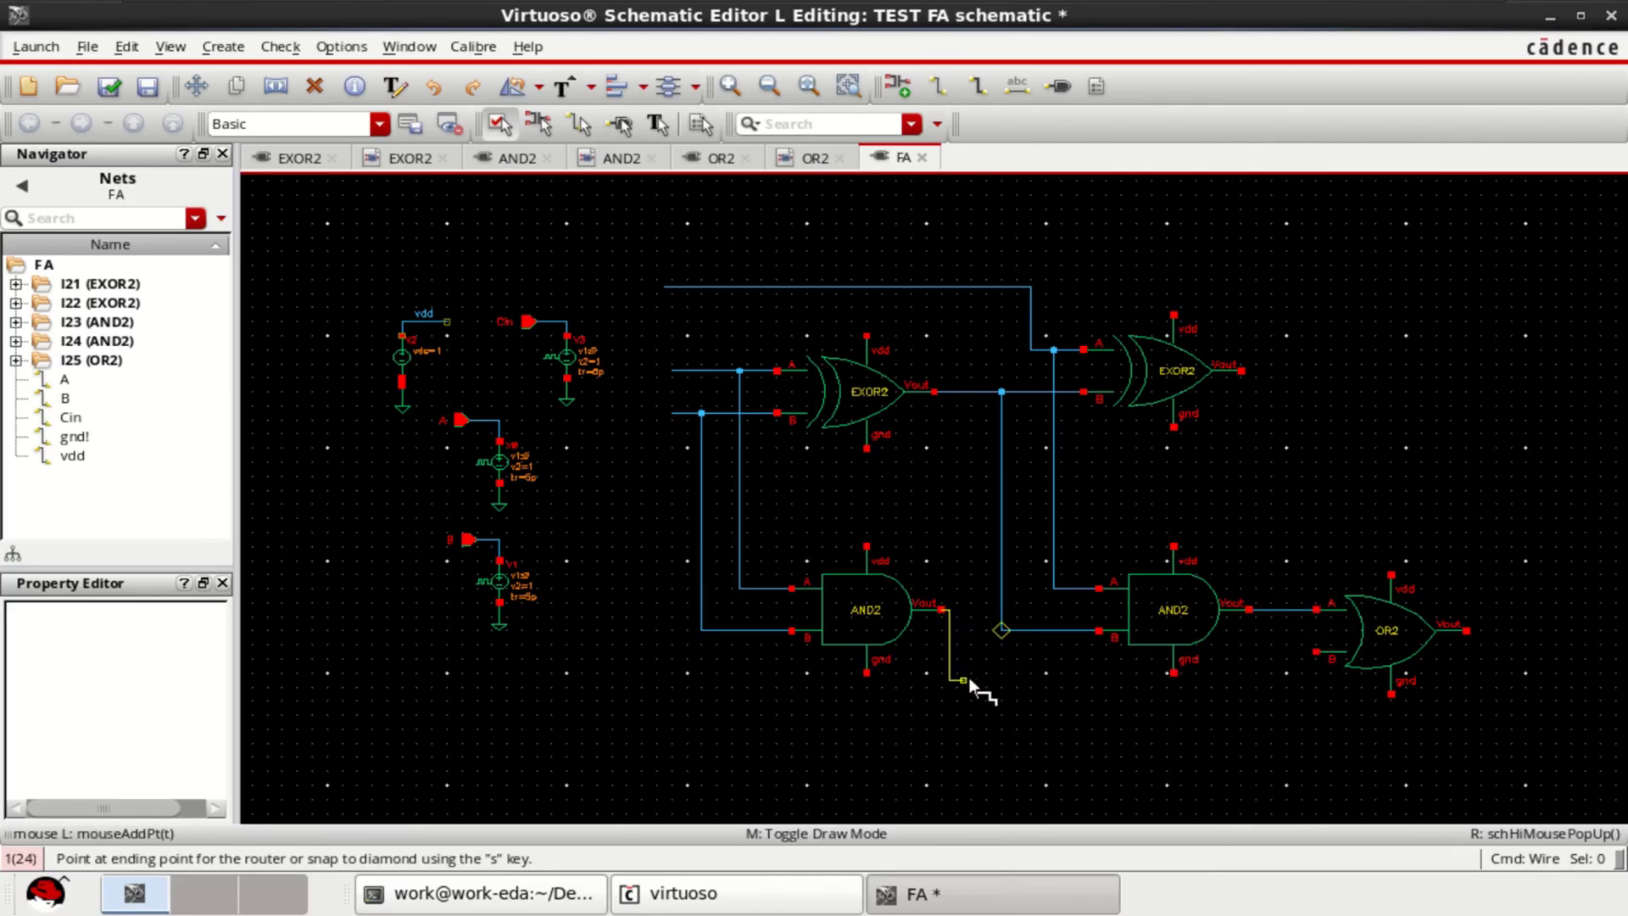
left_click(1316, 653)
key("Escape")
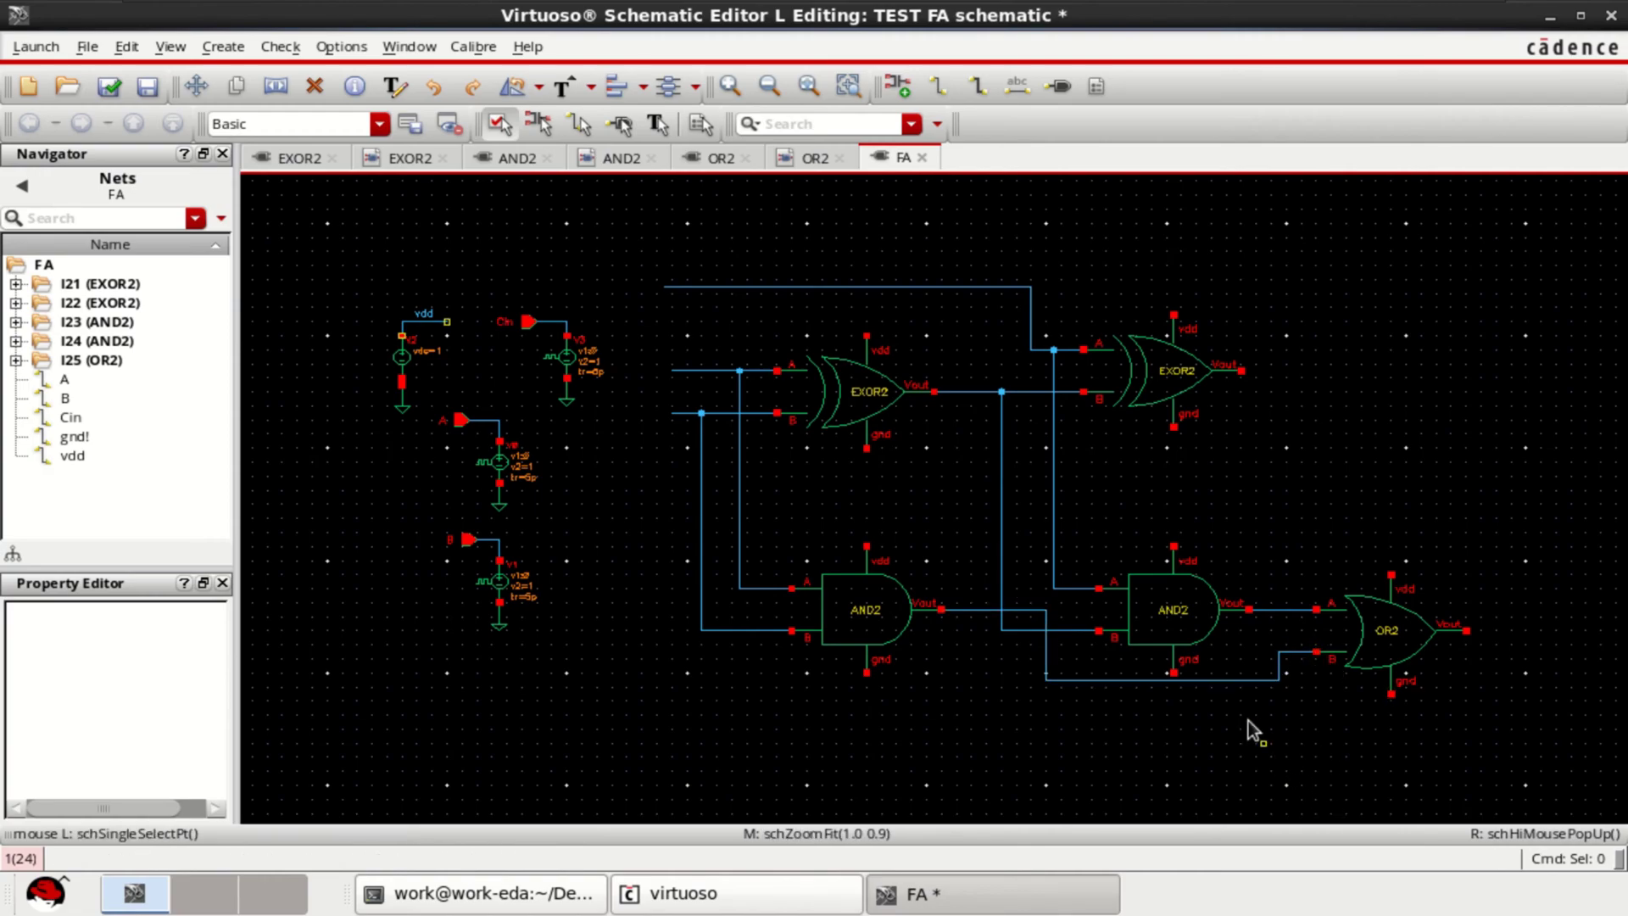
Step: Move the second AND2 gate upward, then nudge it slightly back down
left_click(1158, 595)
left_click_drag(1158, 595, 1163, 522)
left_click(1356, 425)
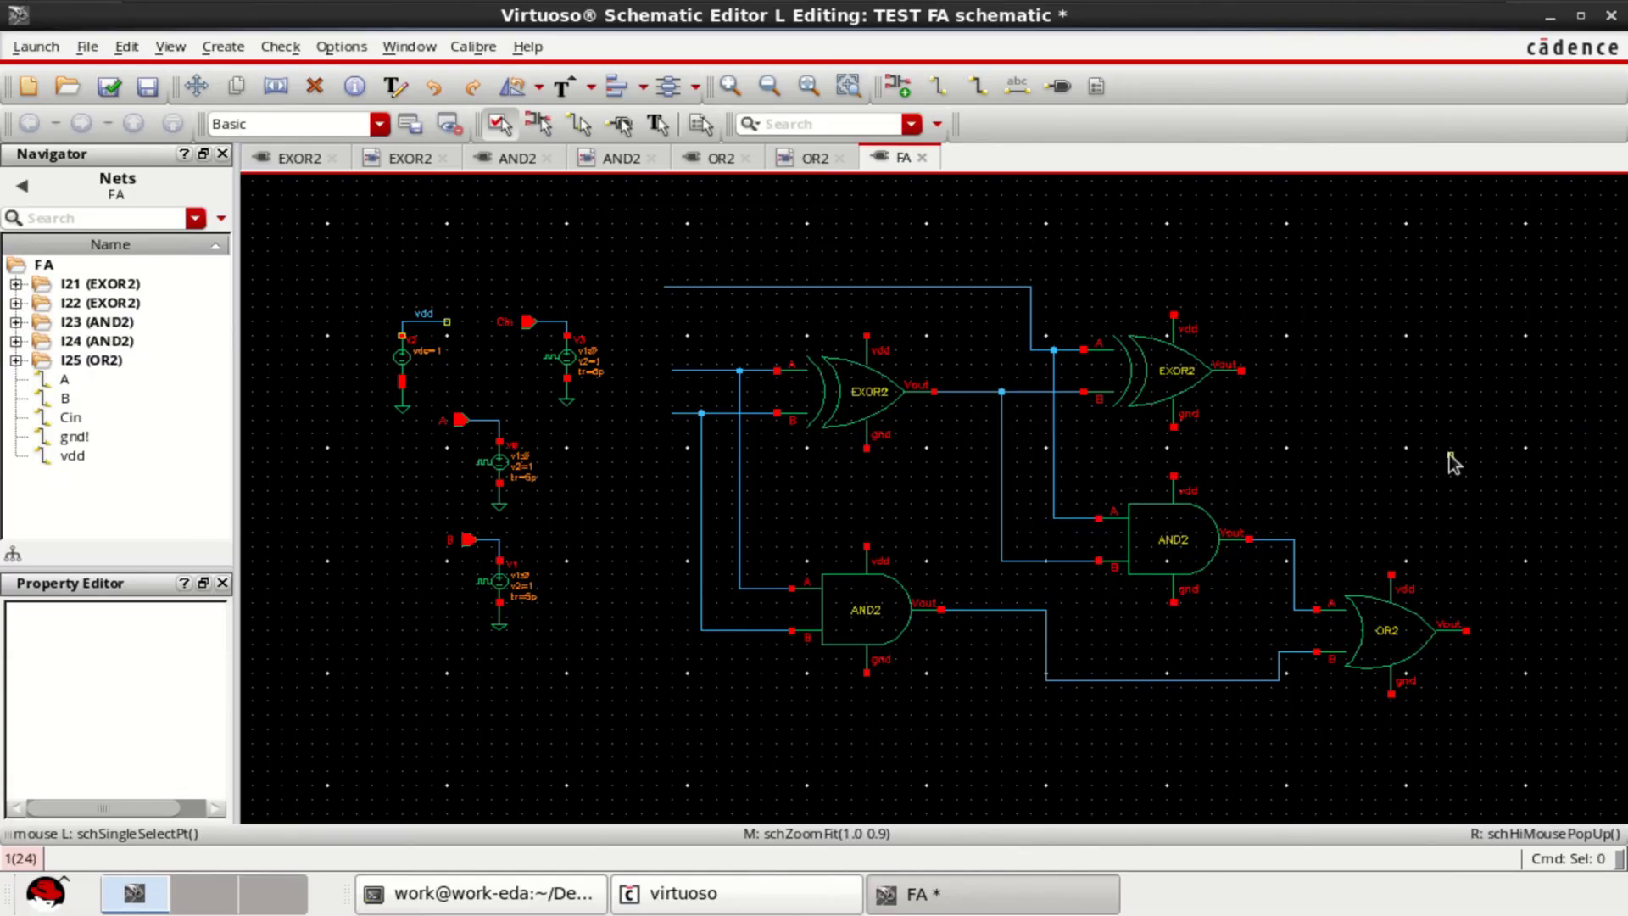
mouse_move(1185, 517)
left_click_drag(1176, 512, 1174, 541)
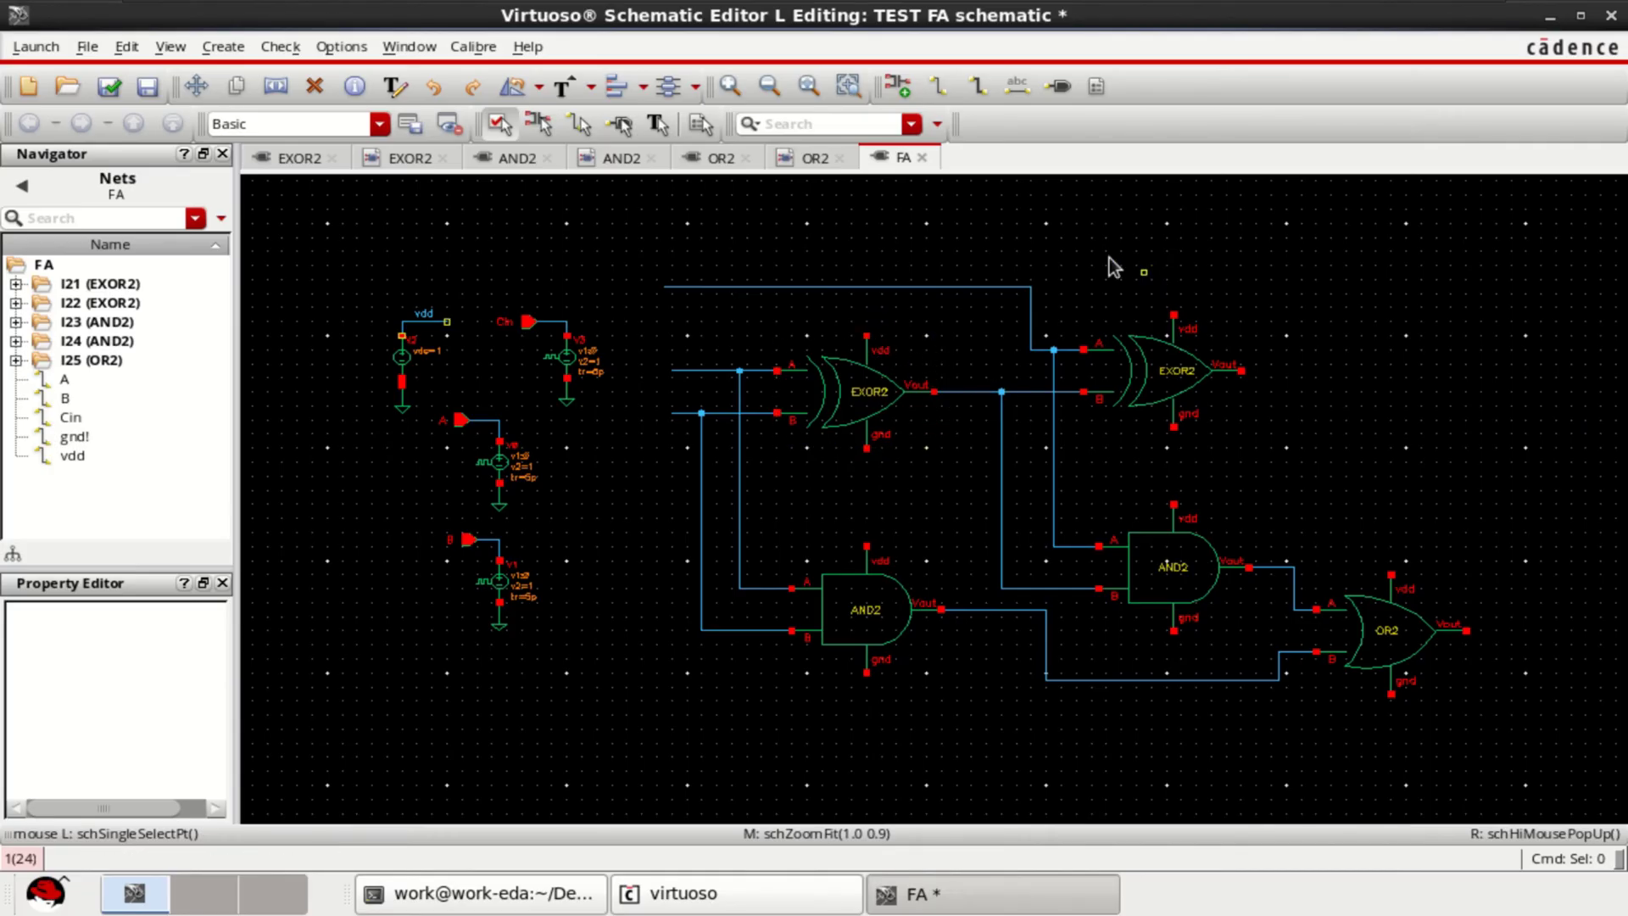
Step: Add short vdd wire stubs above both EXOR2 gates
left_click(937, 85)
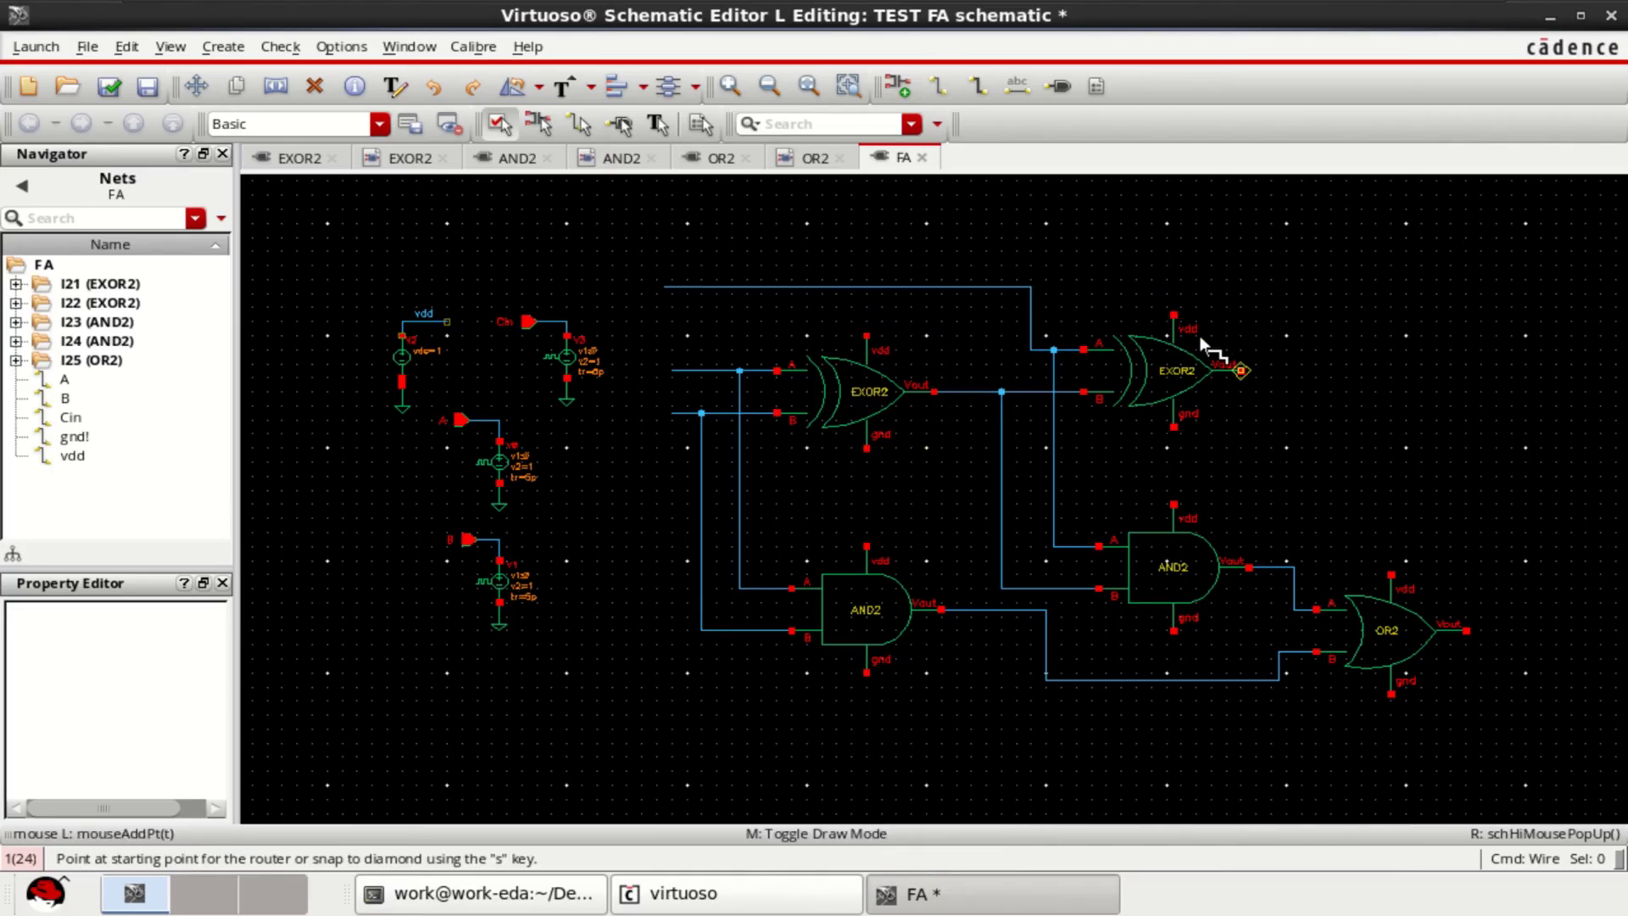
left_click(1173, 292)
left_click(1173, 274)
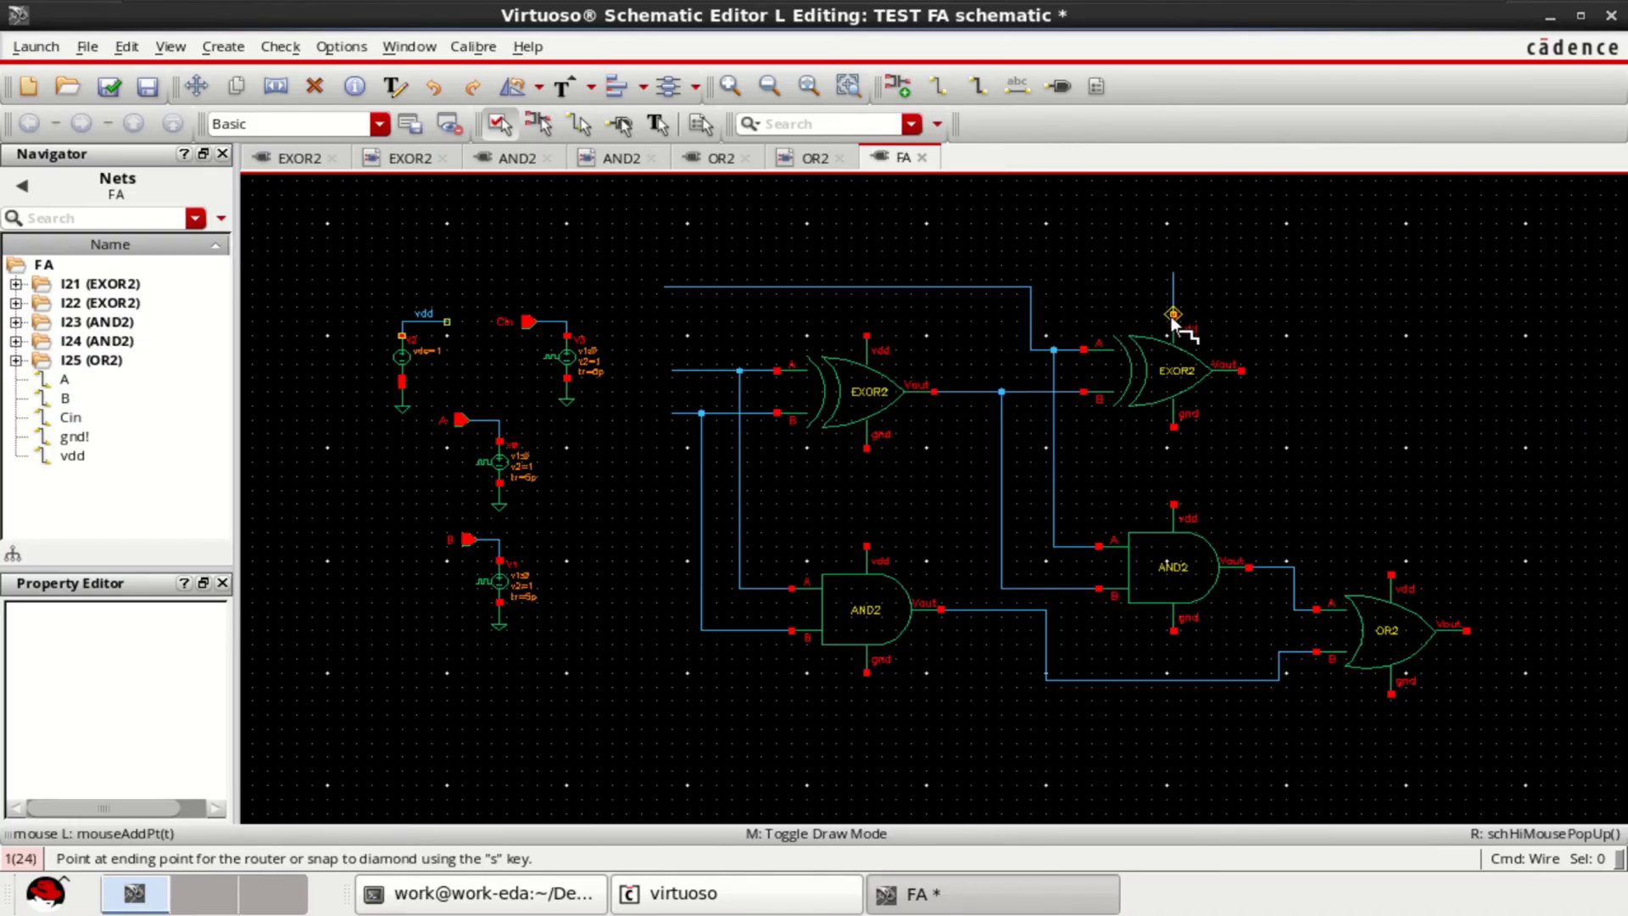
left_click(1173, 314)
left_click(865, 336)
left_click(843, 314)
key("Escape")
Step: Add short vdd wire stubs above both AND2 gates
left_click(943, 89)
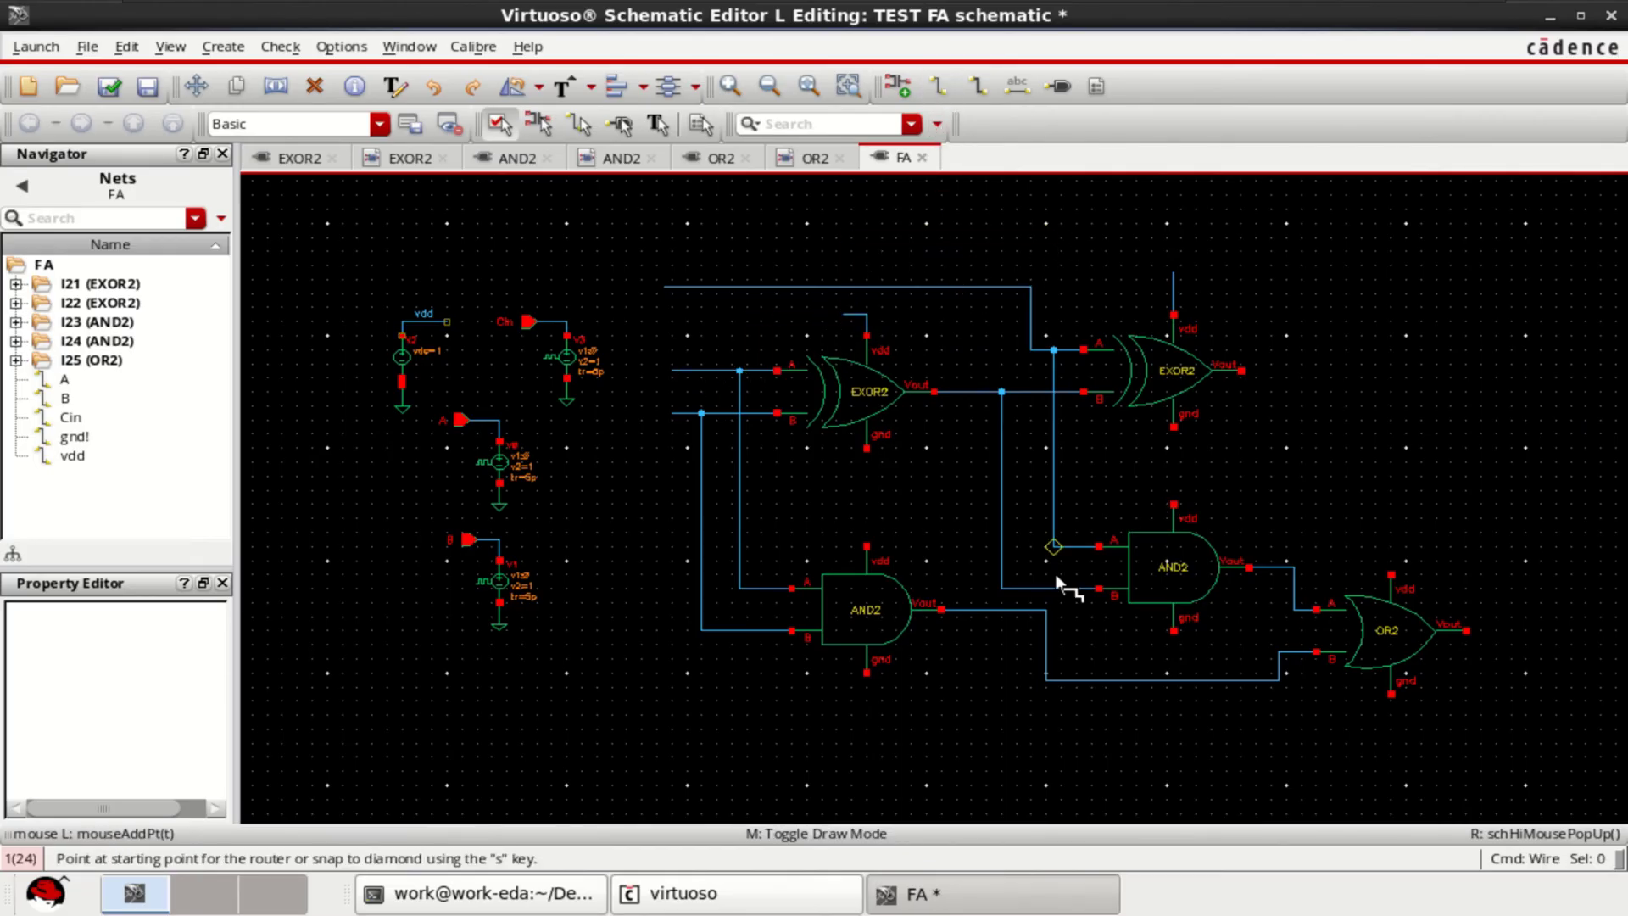
left_click(862, 550)
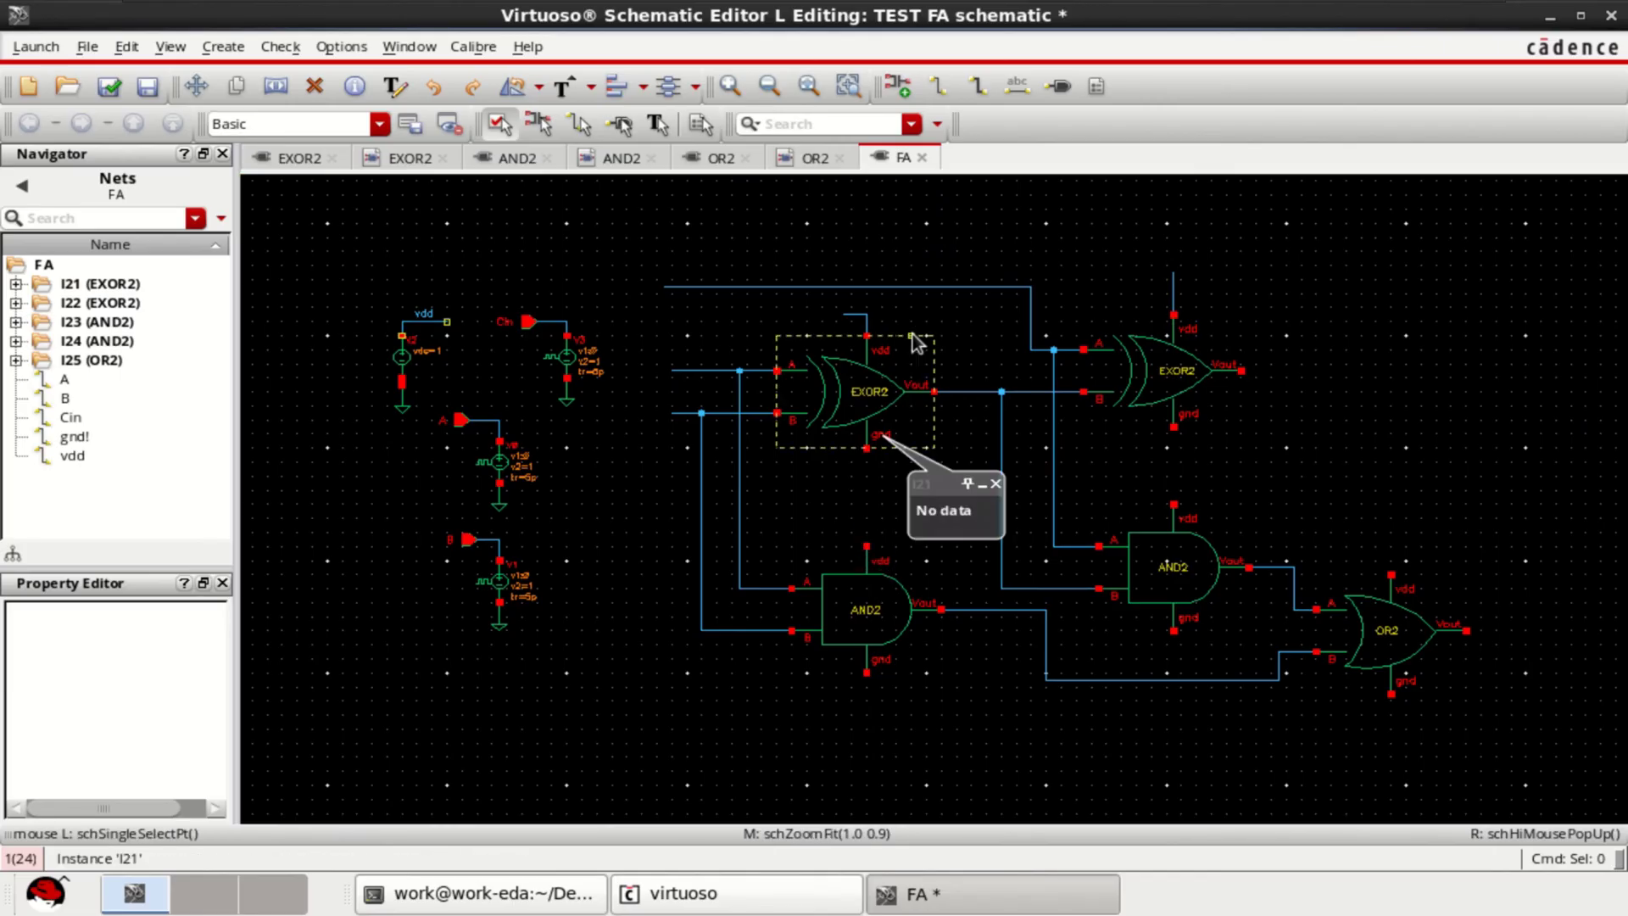
key("Escape")
left_click(939, 86)
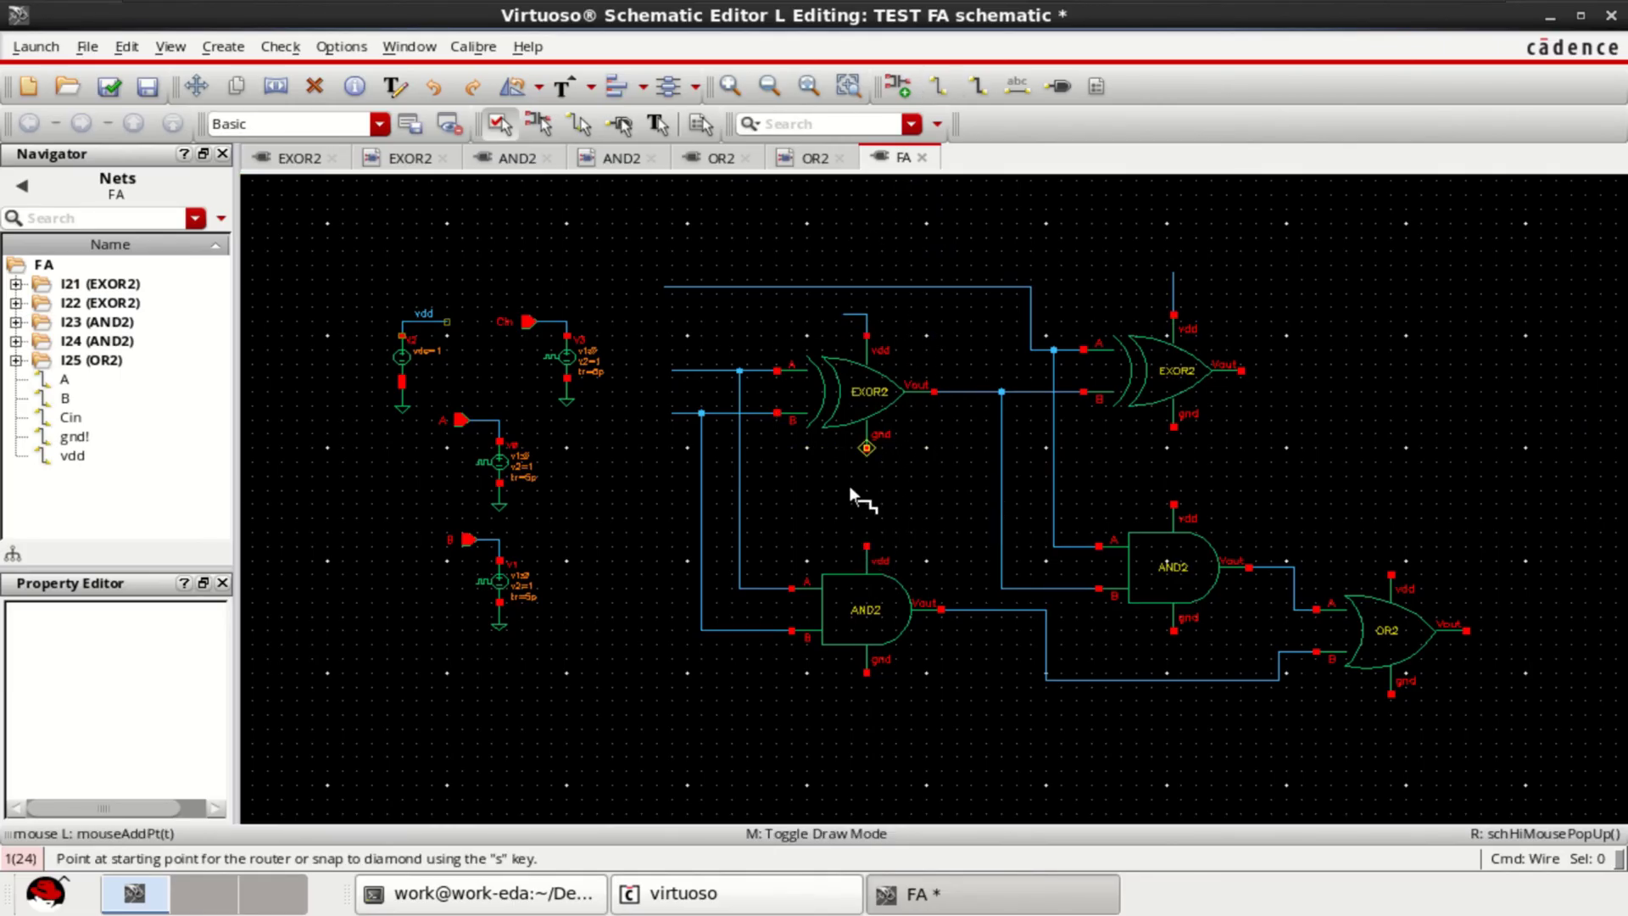
left_click(868, 546)
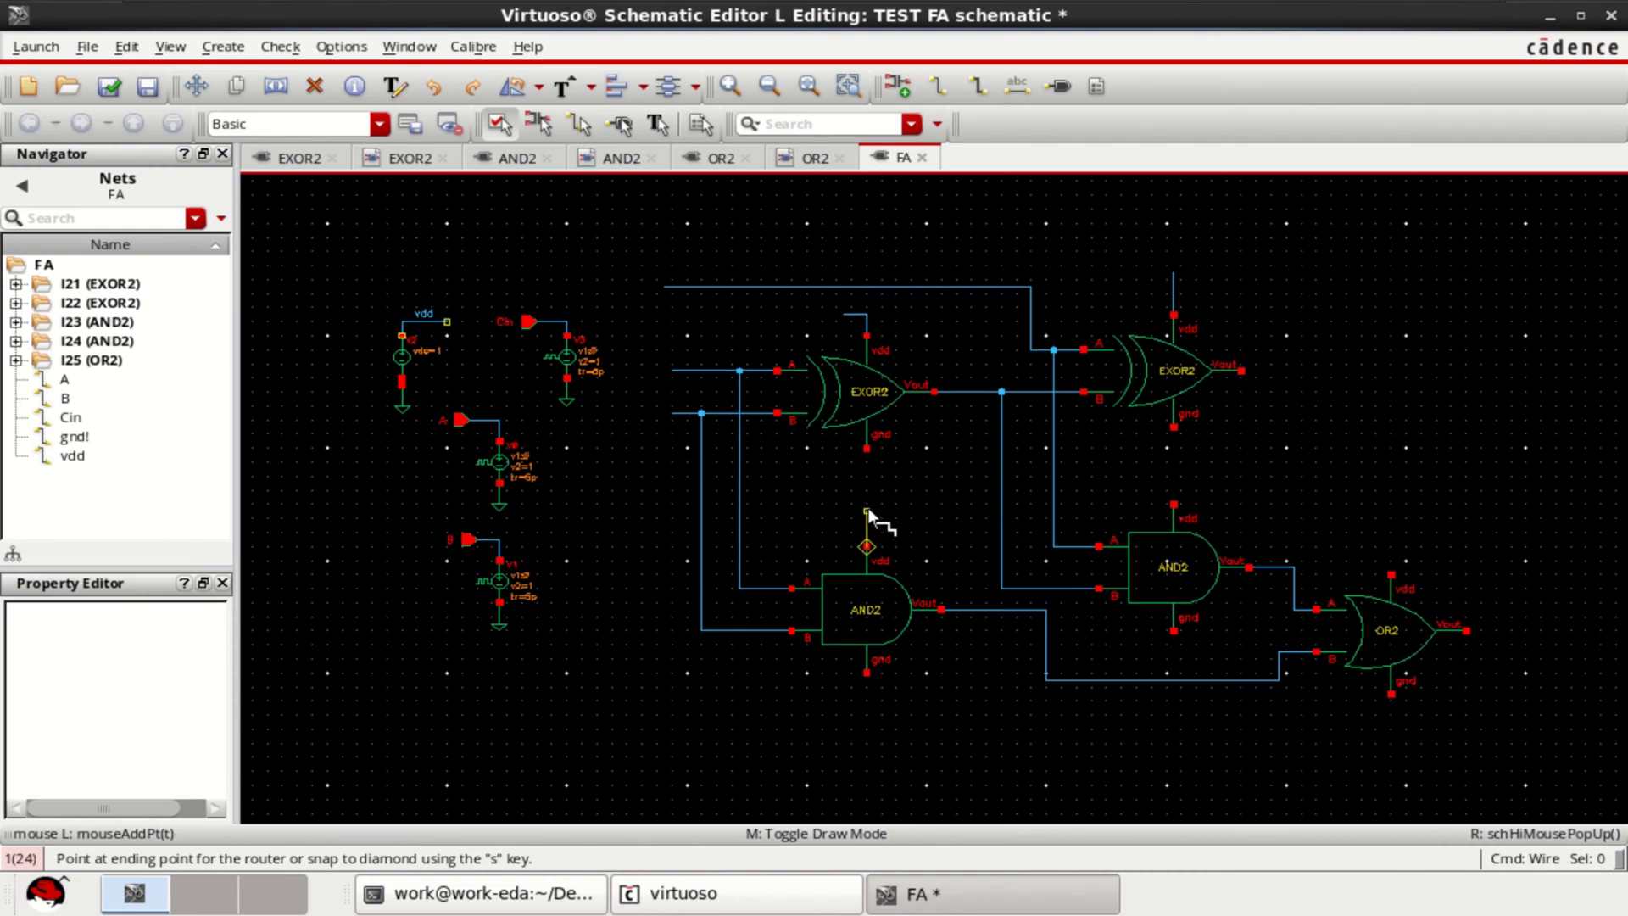
double_click(872, 512)
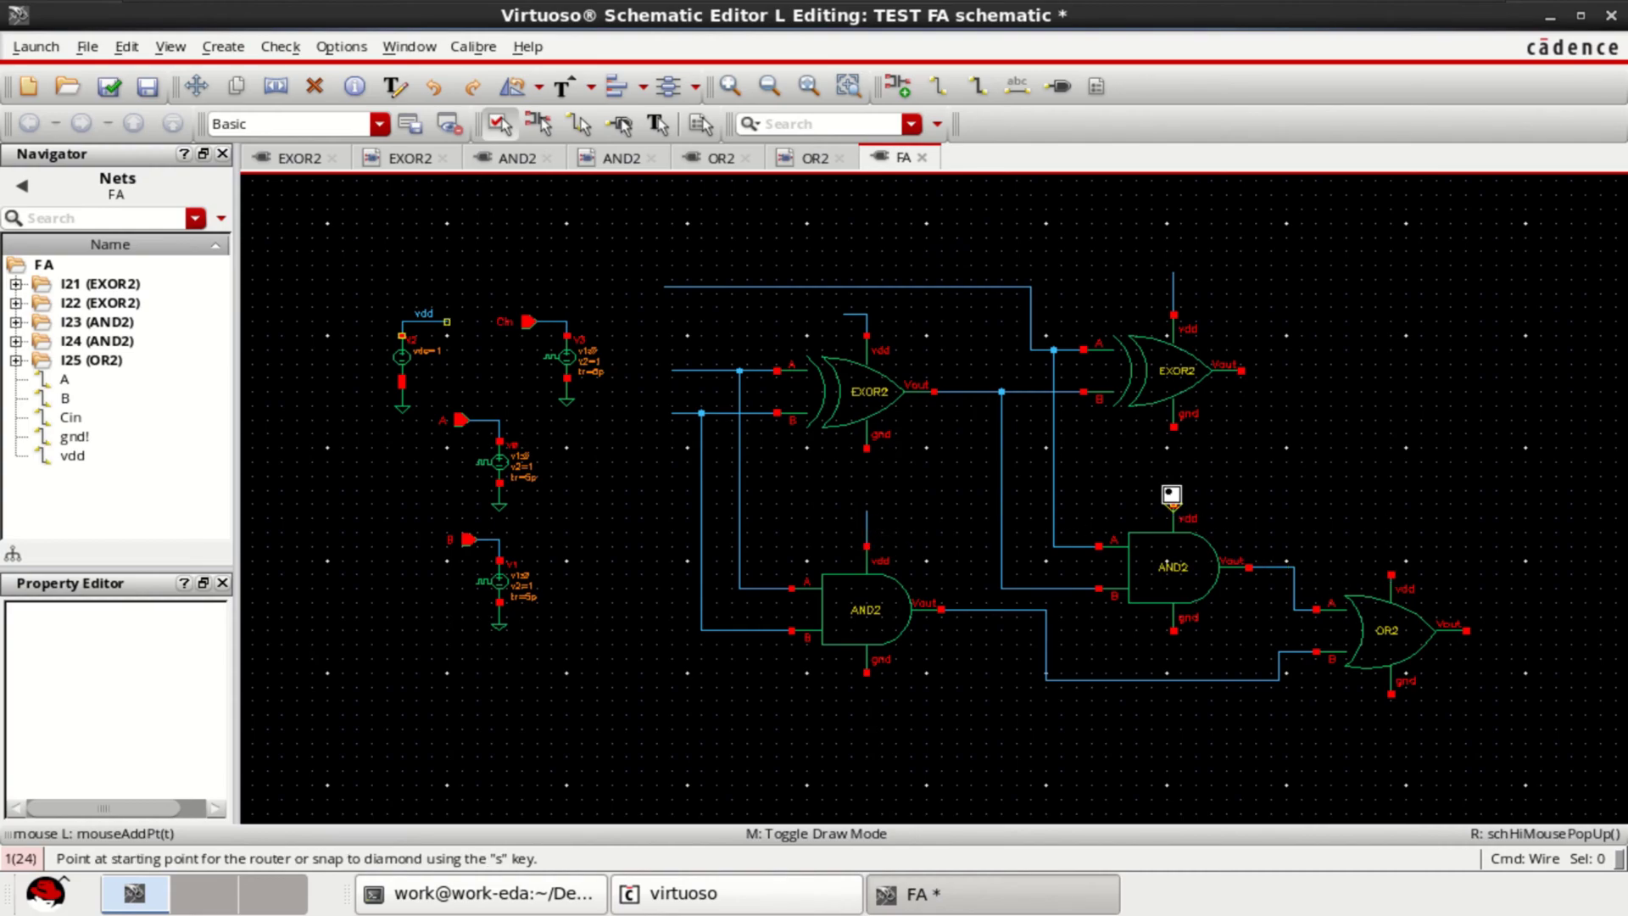
left_click(1173, 504)
double_click(1171, 469)
key("Escape")
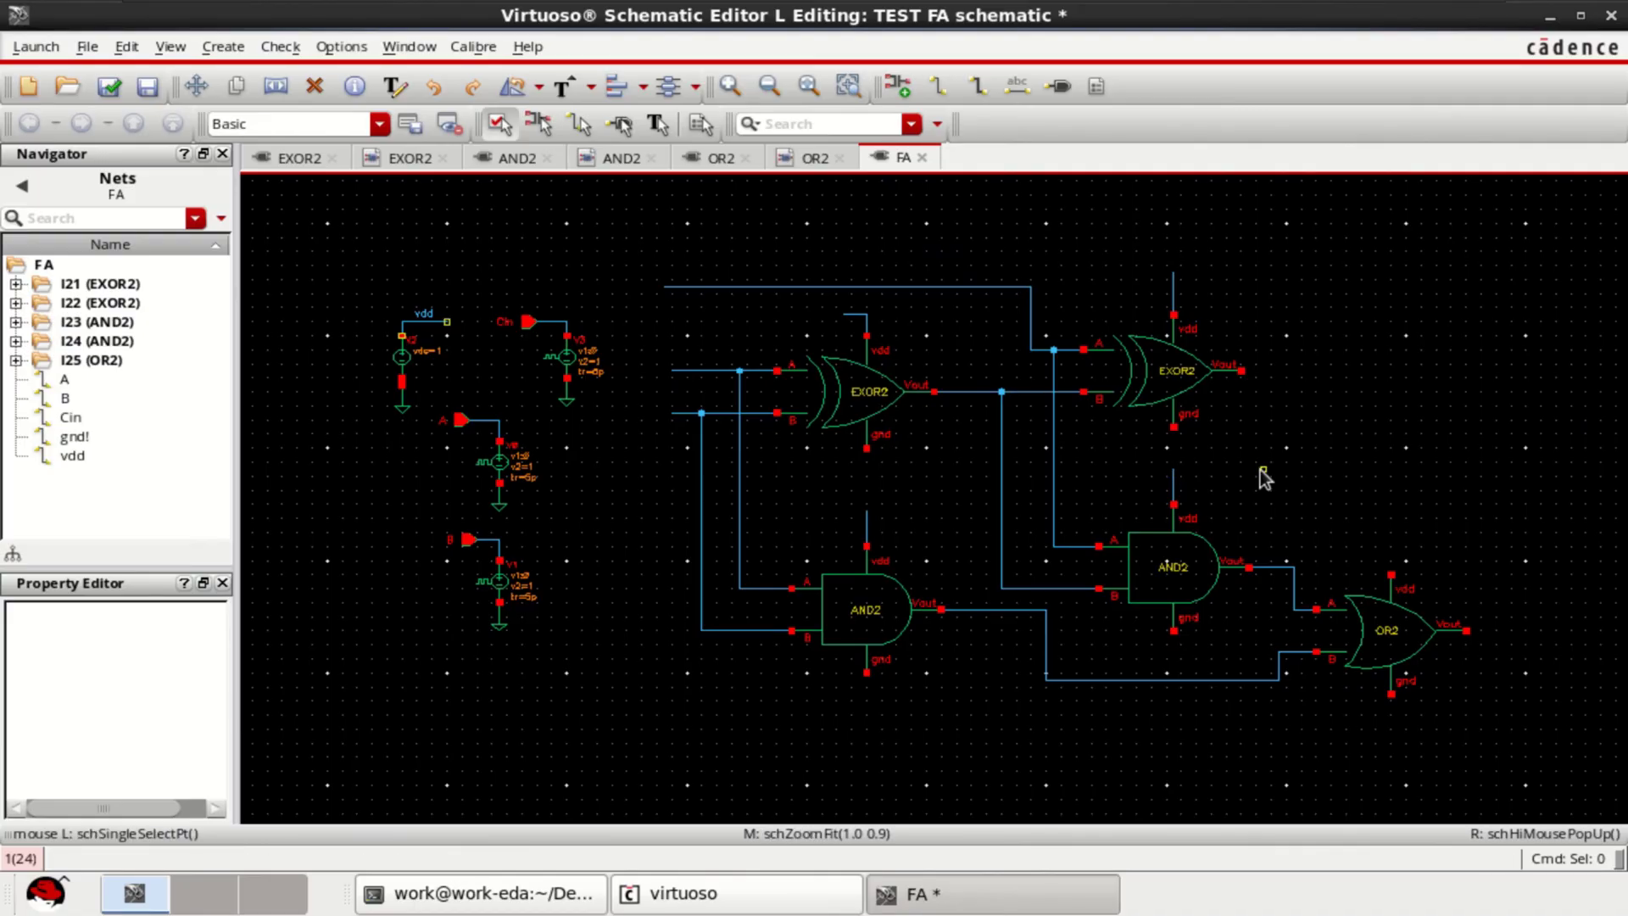
Step: Choose the analogLib gnd symbol as the instance to place
left_click(897, 85)
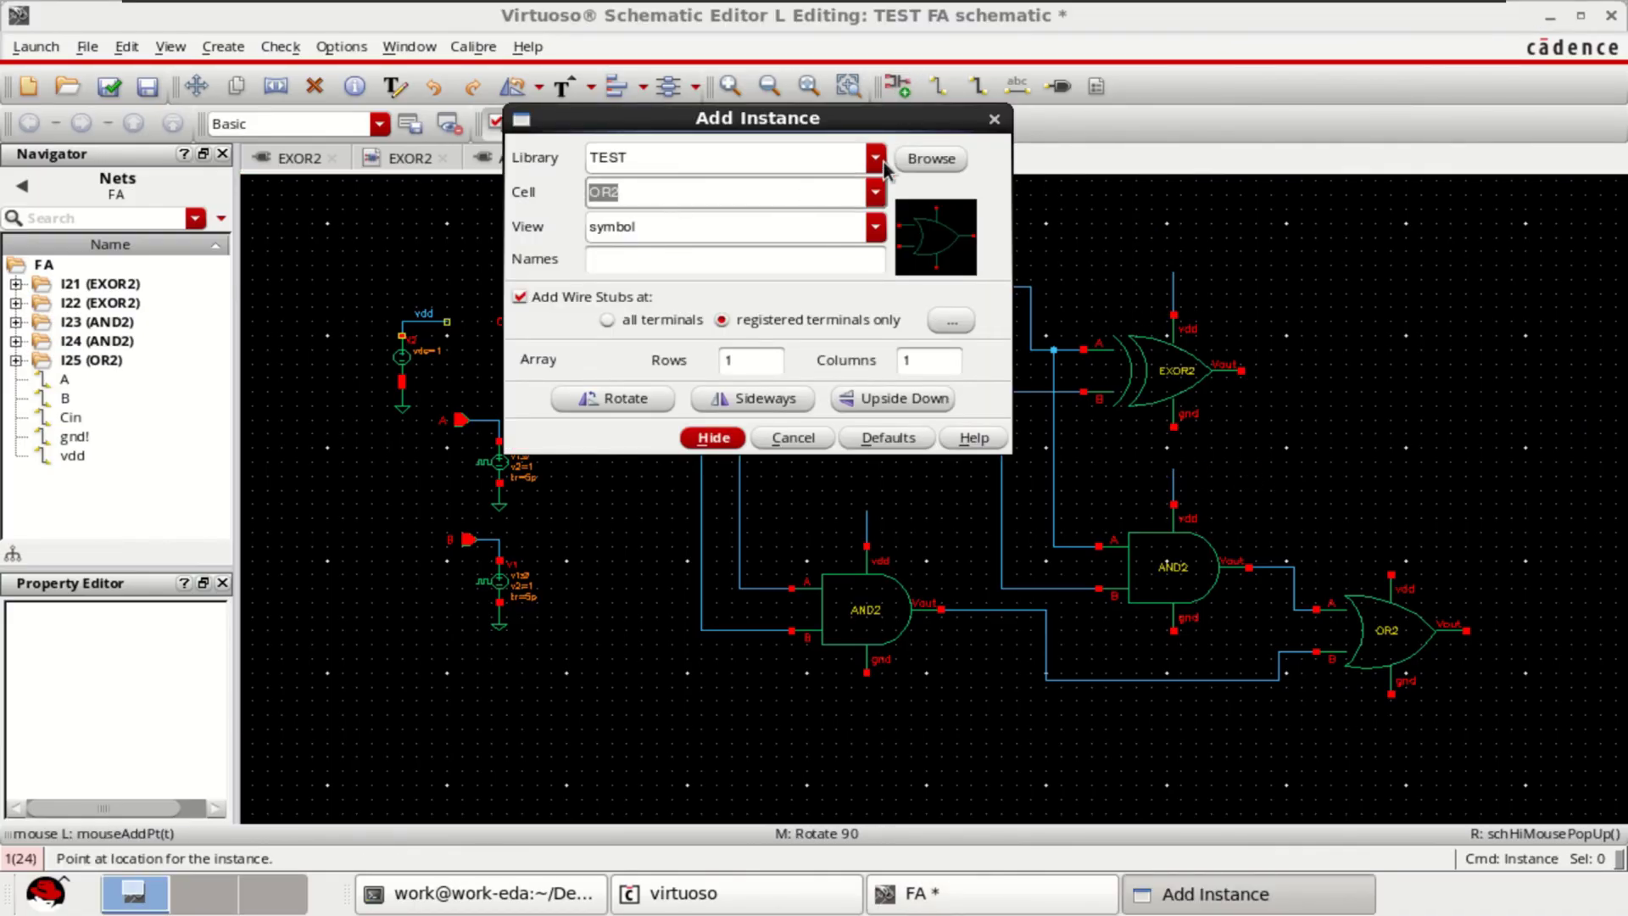
left_click(932, 159)
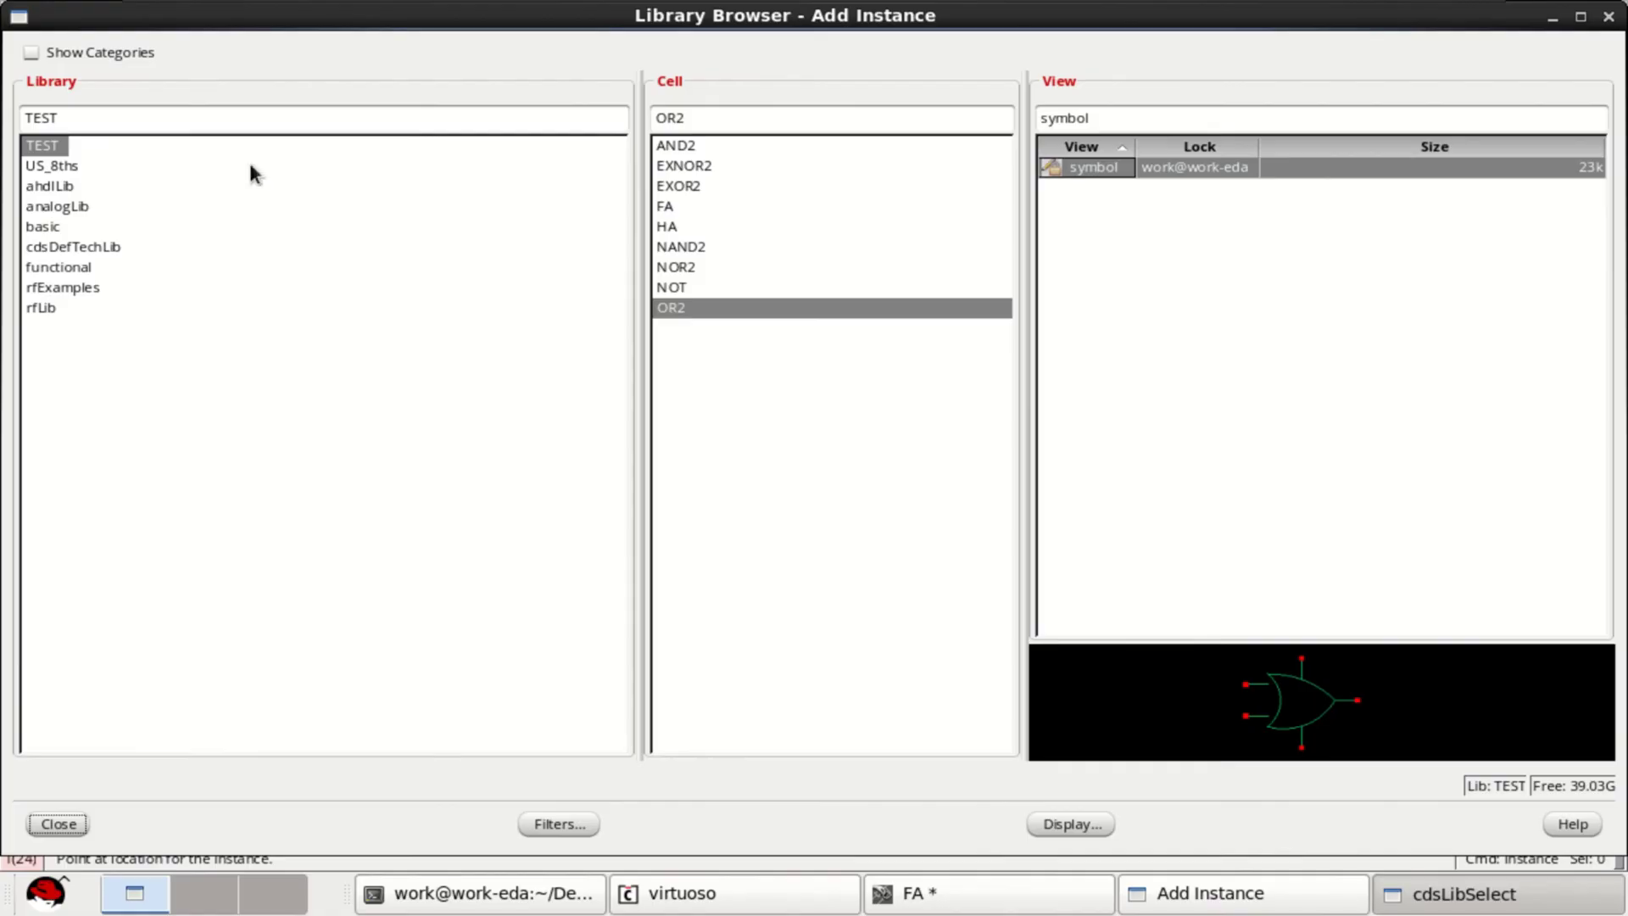
left_click(63, 207)
left_click(722, 121)
type("gnd")
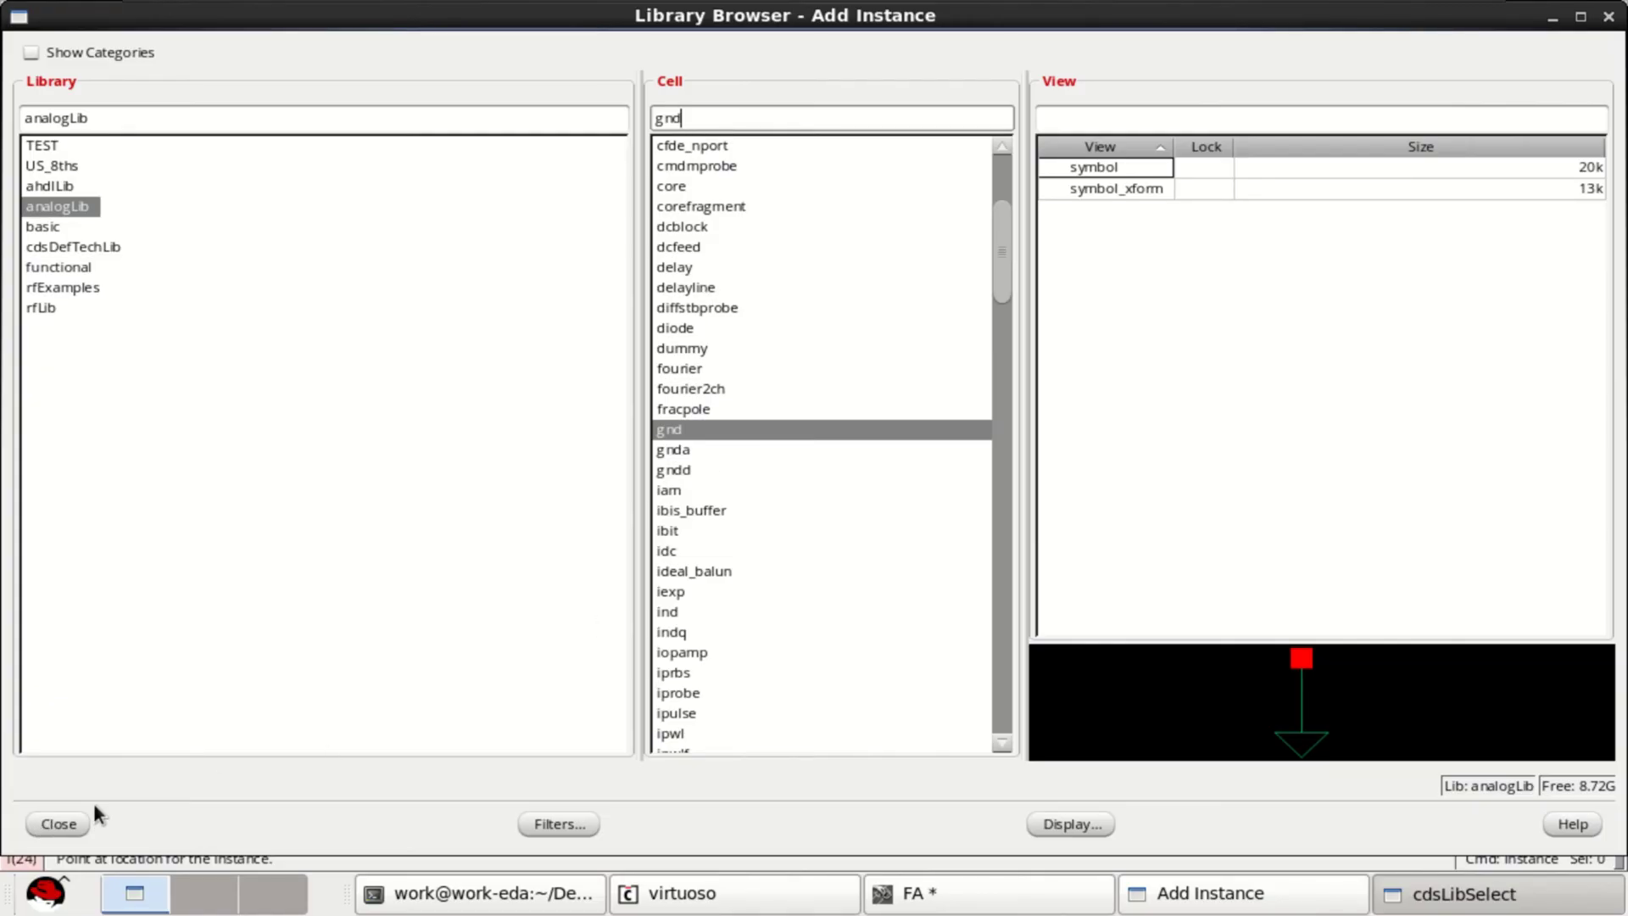
left_click(1101, 166)
left_click(61, 823)
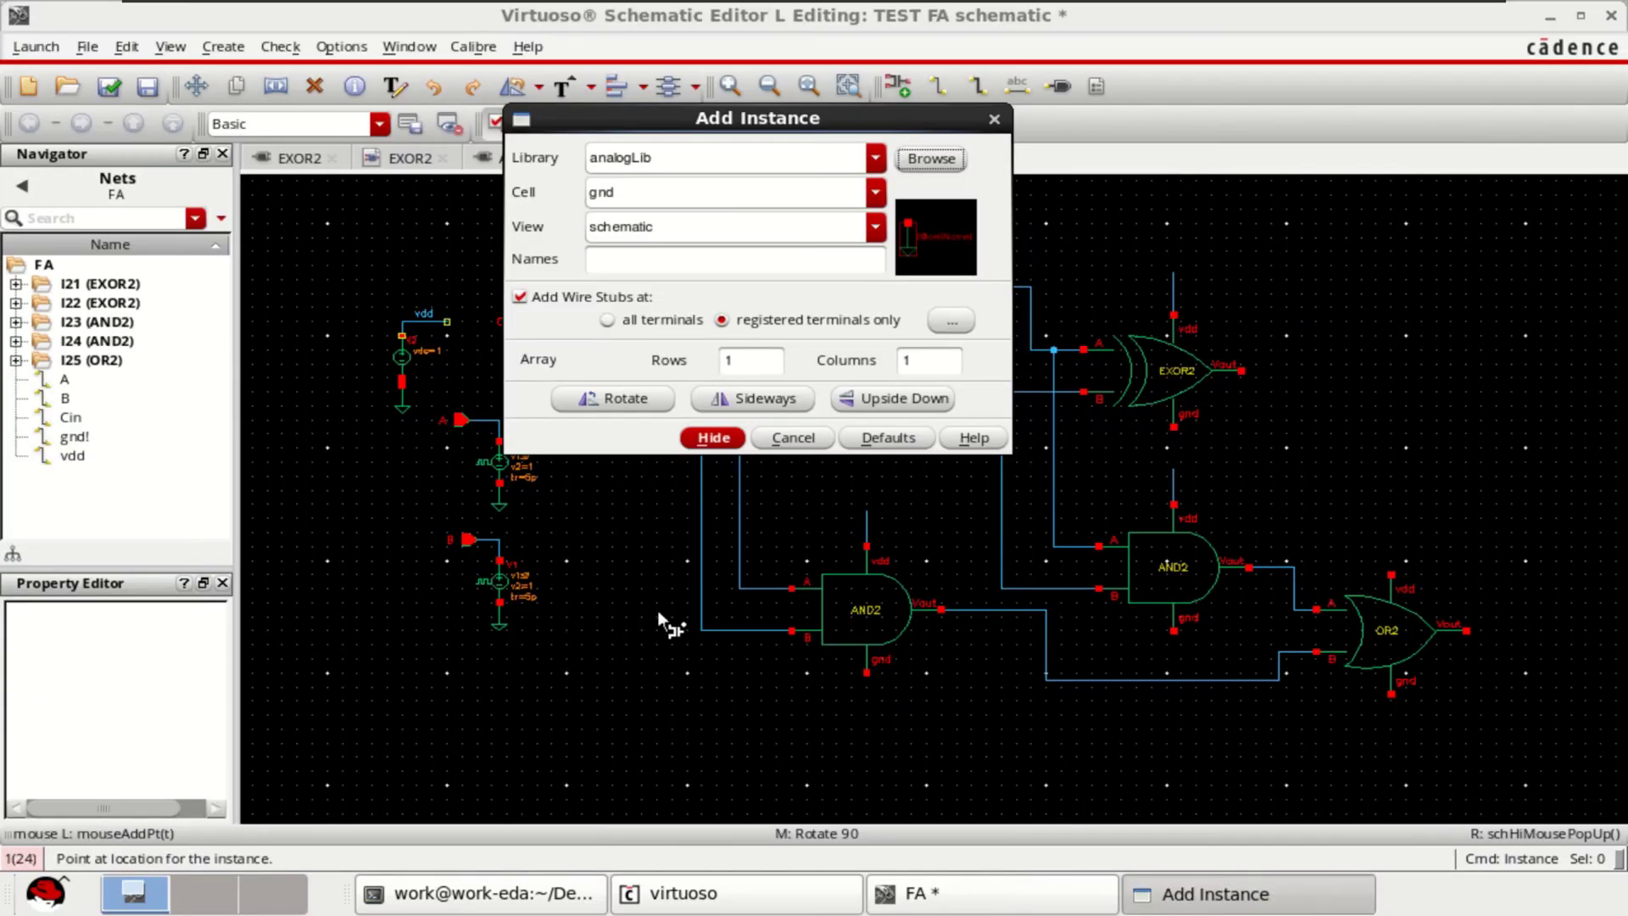
Step: Place ground symbols on the gates' gnd pins
left_click(725, 434)
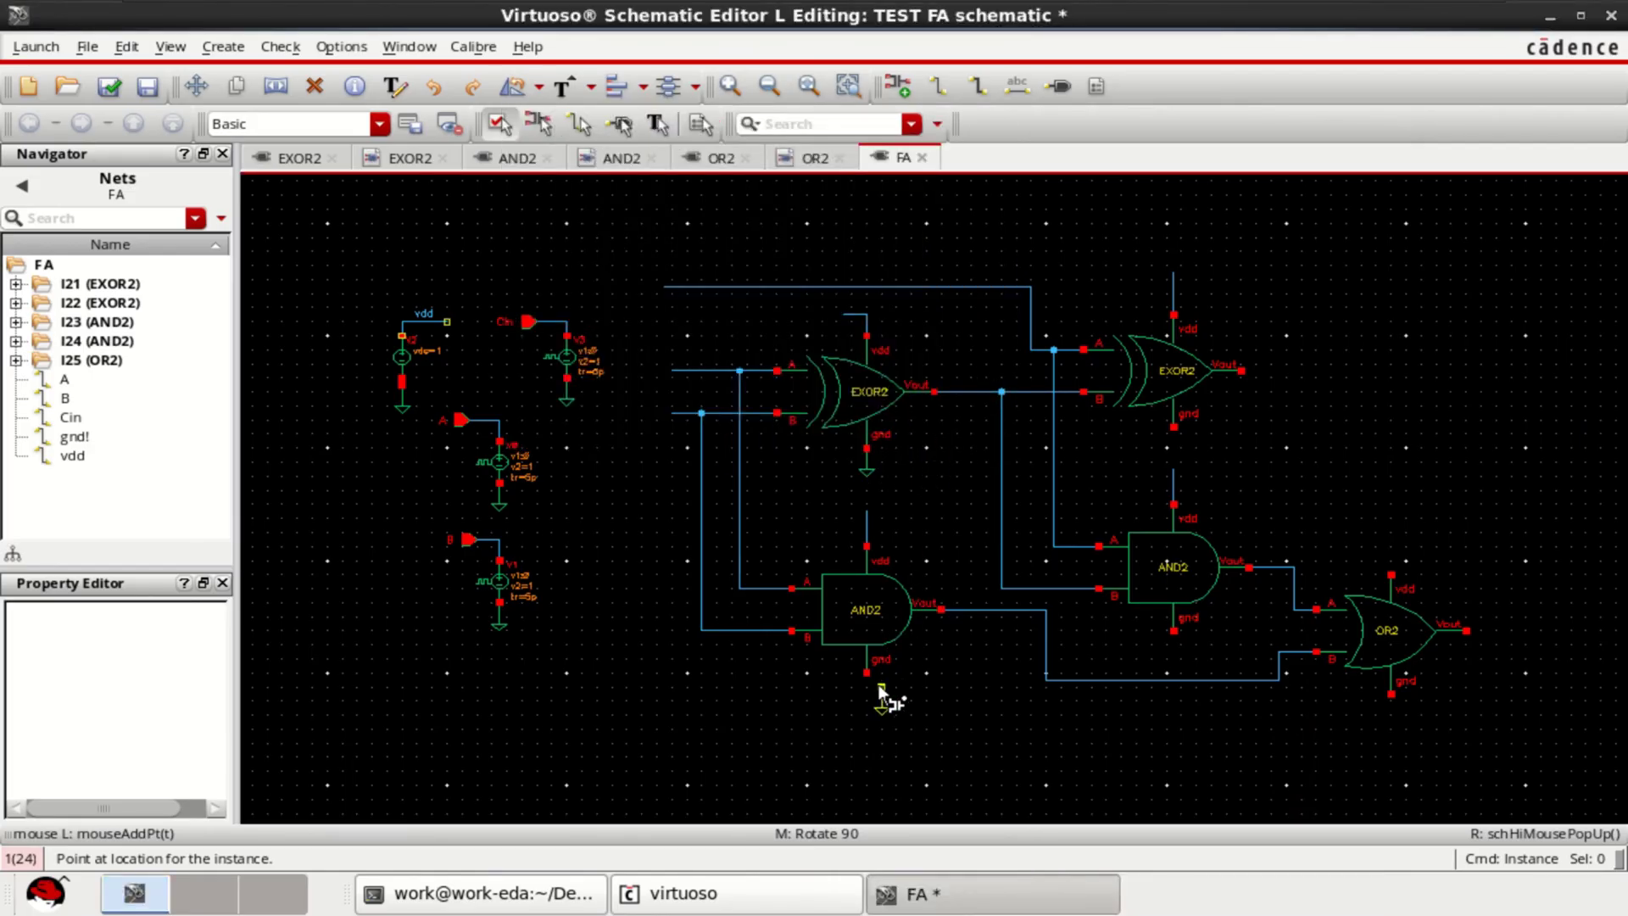
left_click(1391, 696)
key("Escape")
Step: Fit the view and name the supply wires above the first EXOR2 and lower AND2 'vdd'
left_click(1240, 568)
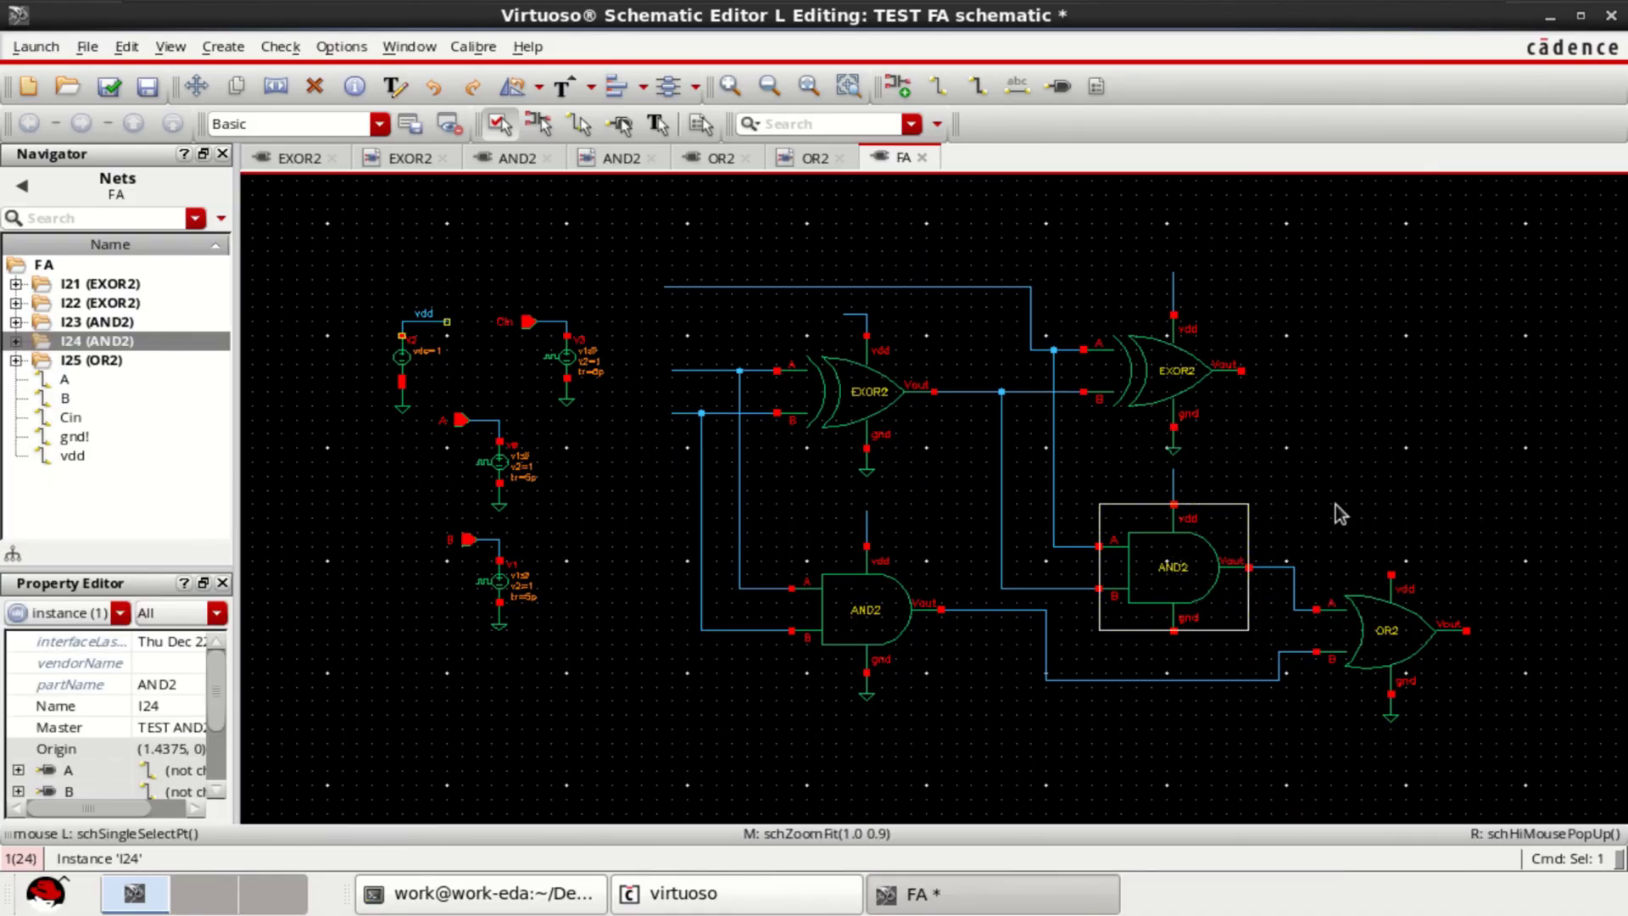
left_click(421, 326)
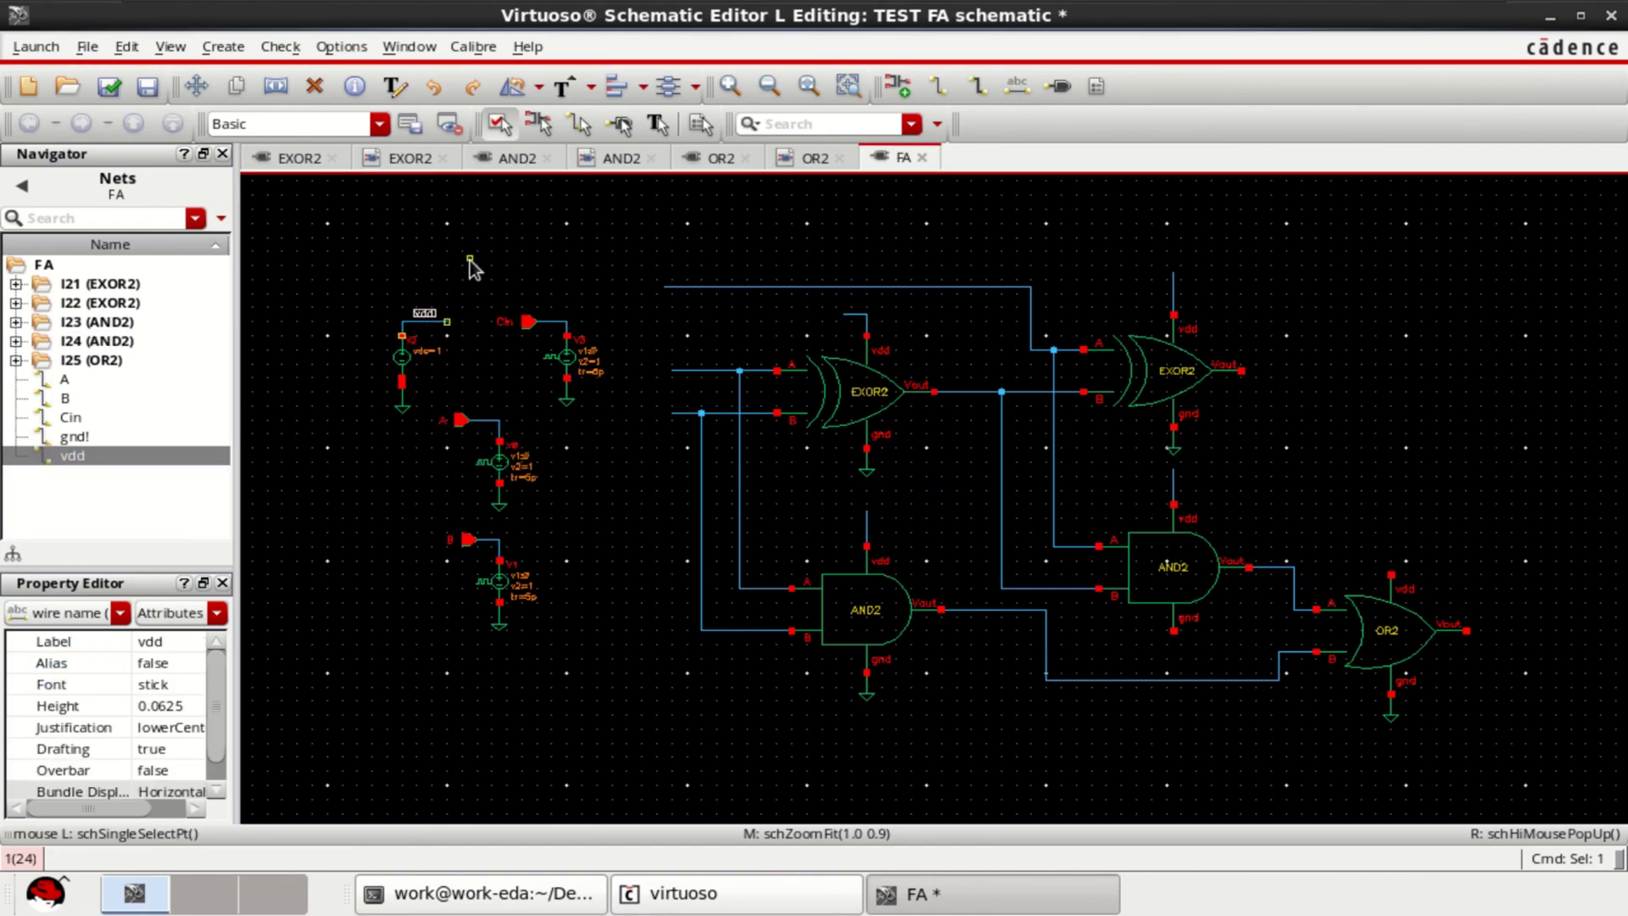
left_click(468, 251)
key("f")
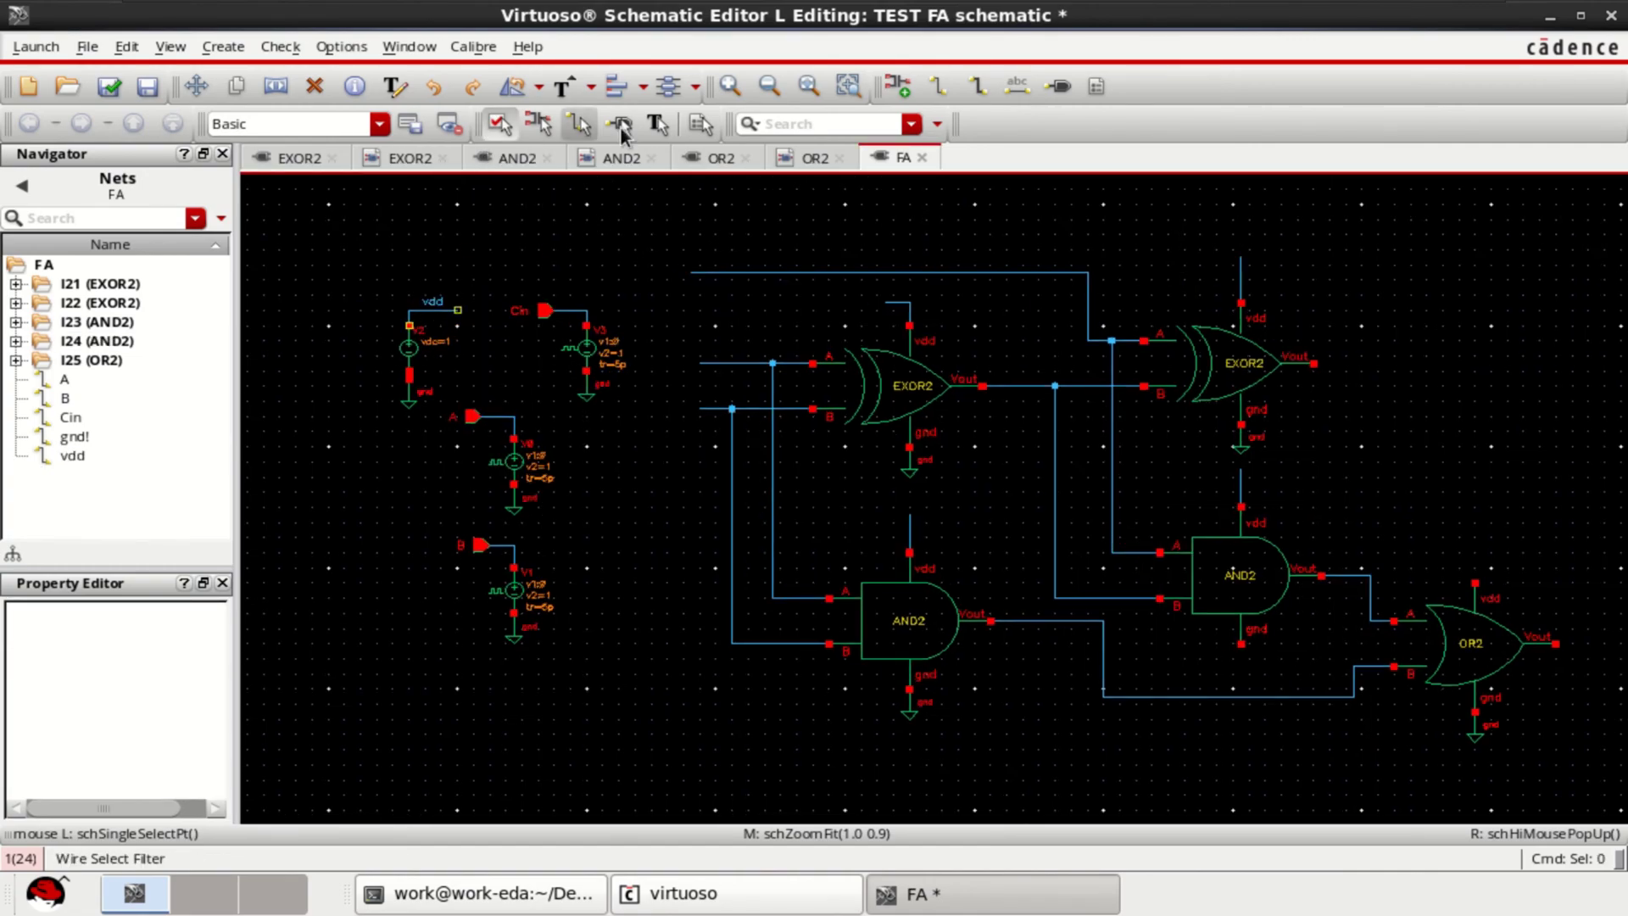
left_click(1017, 88)
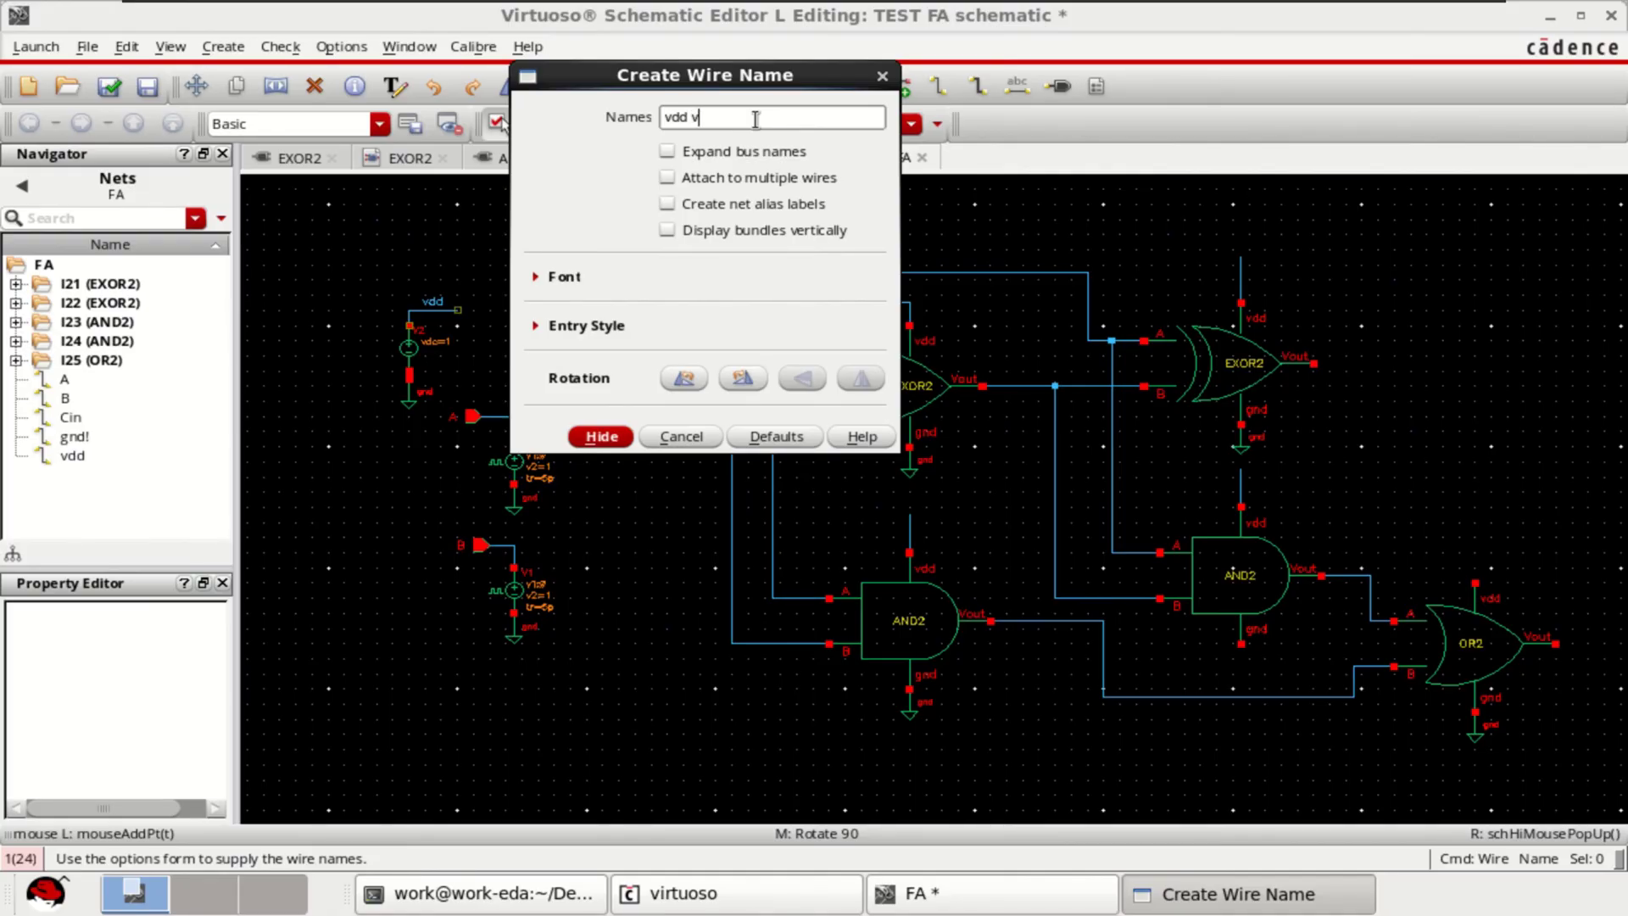
type("vdd vdd vdd")
left_click(602, 436)
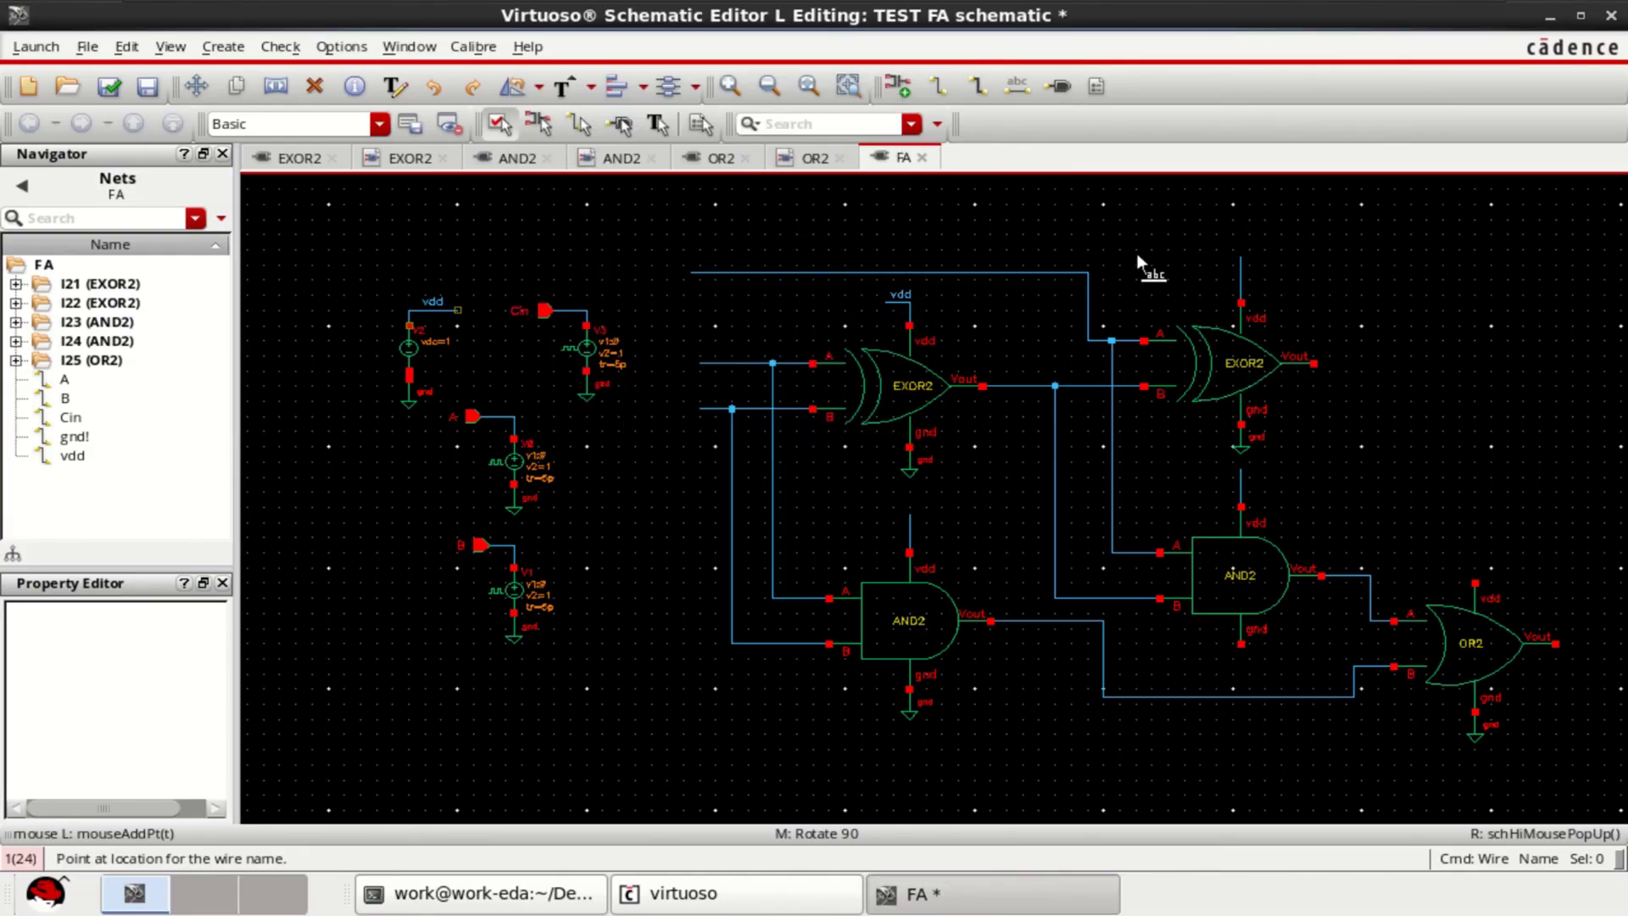
left_click(1241, 273)
left_click(913, 525)
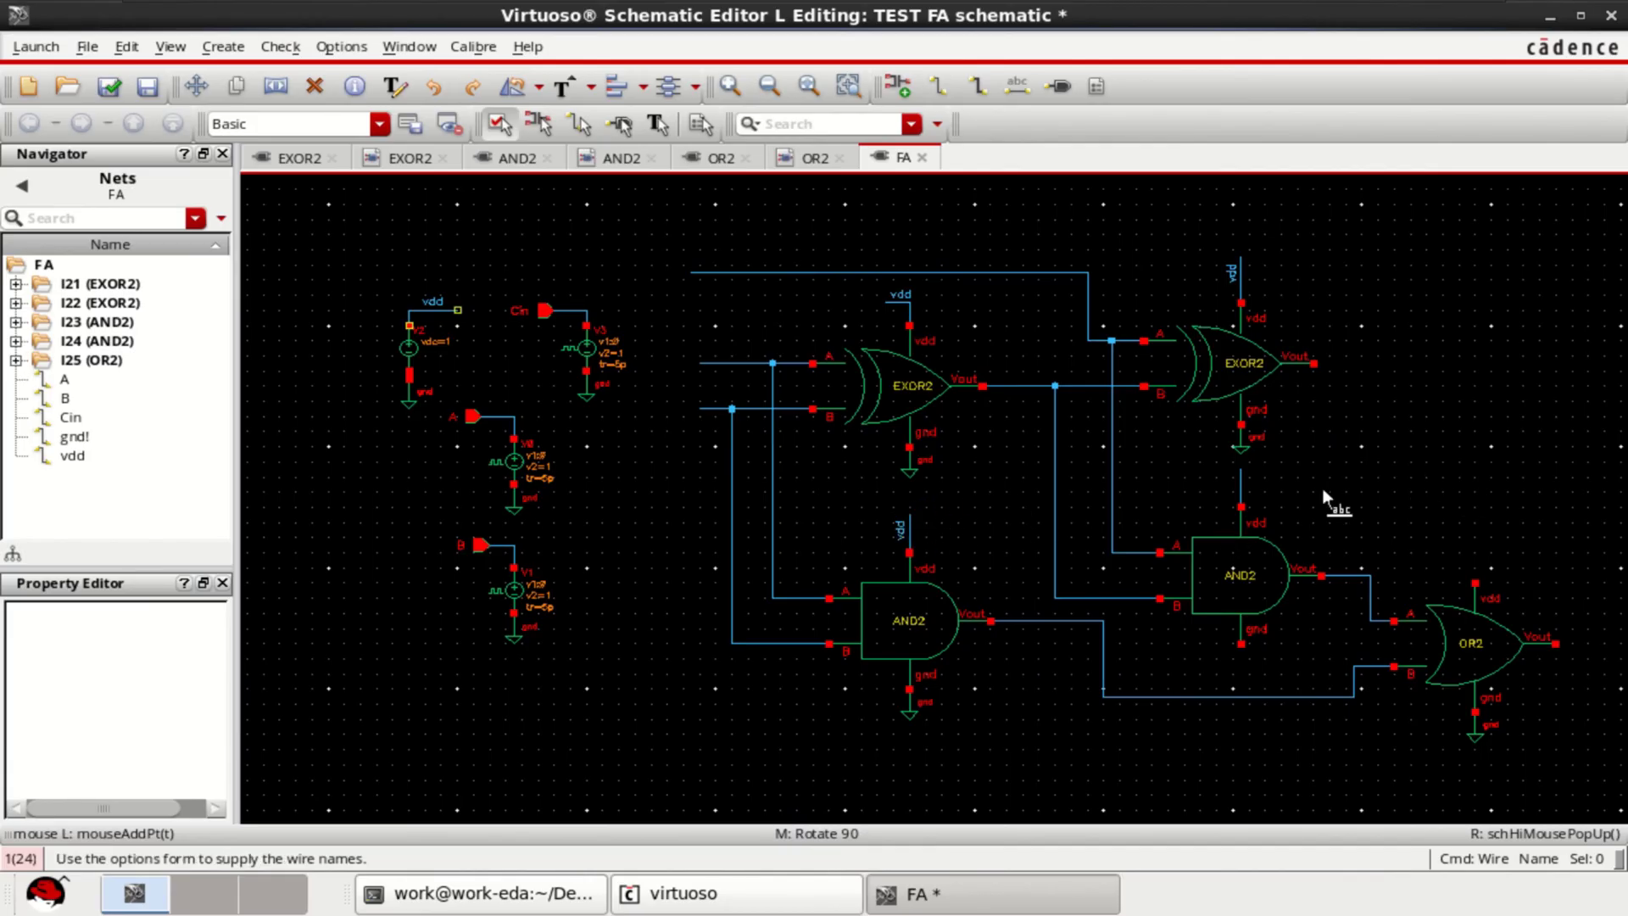
Step: Label the right AND2's supply wire 'vdd' with a rotated, vertical label
left_click(1017, 86)
type("vdd")
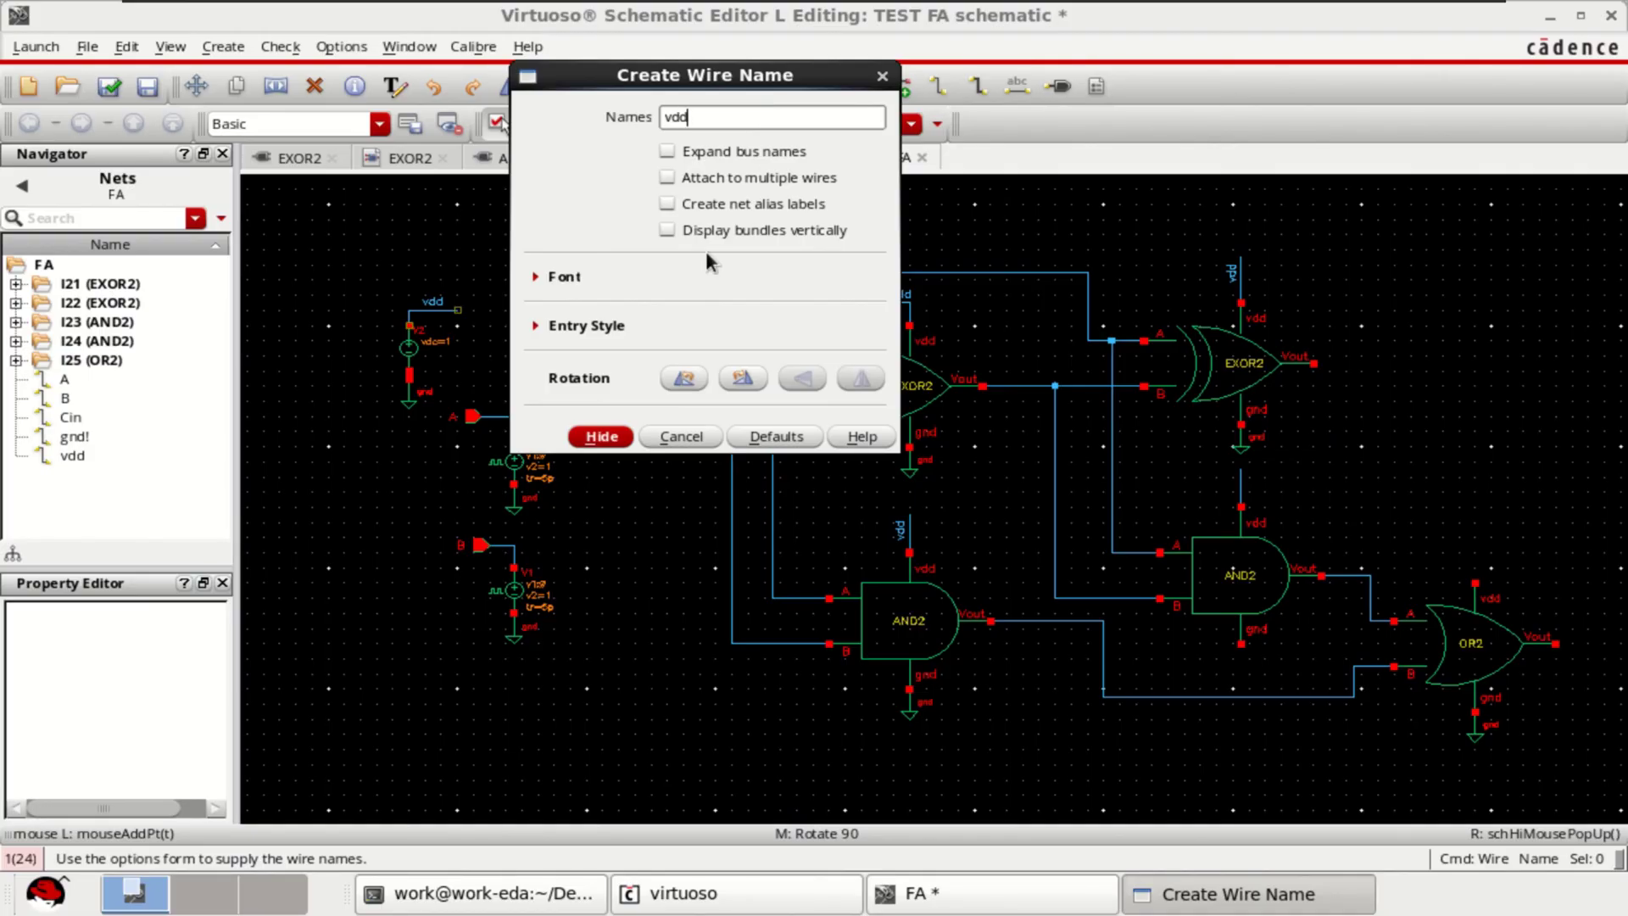
left_click(602, 436)
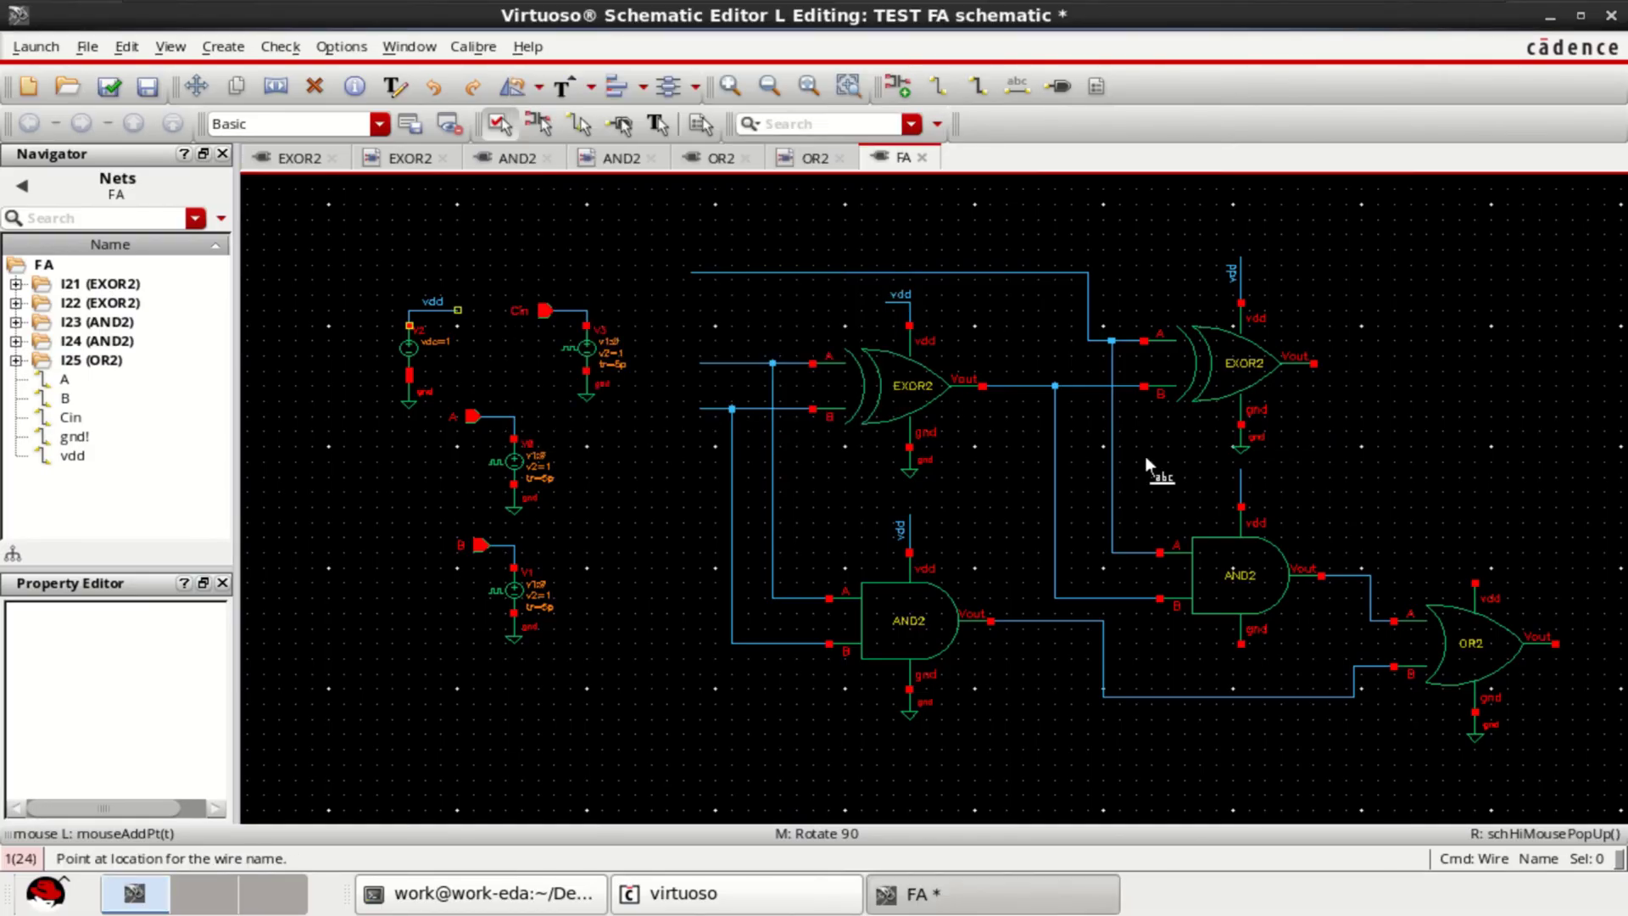
middle_click(1242, 490)
left_click(1242, 490)
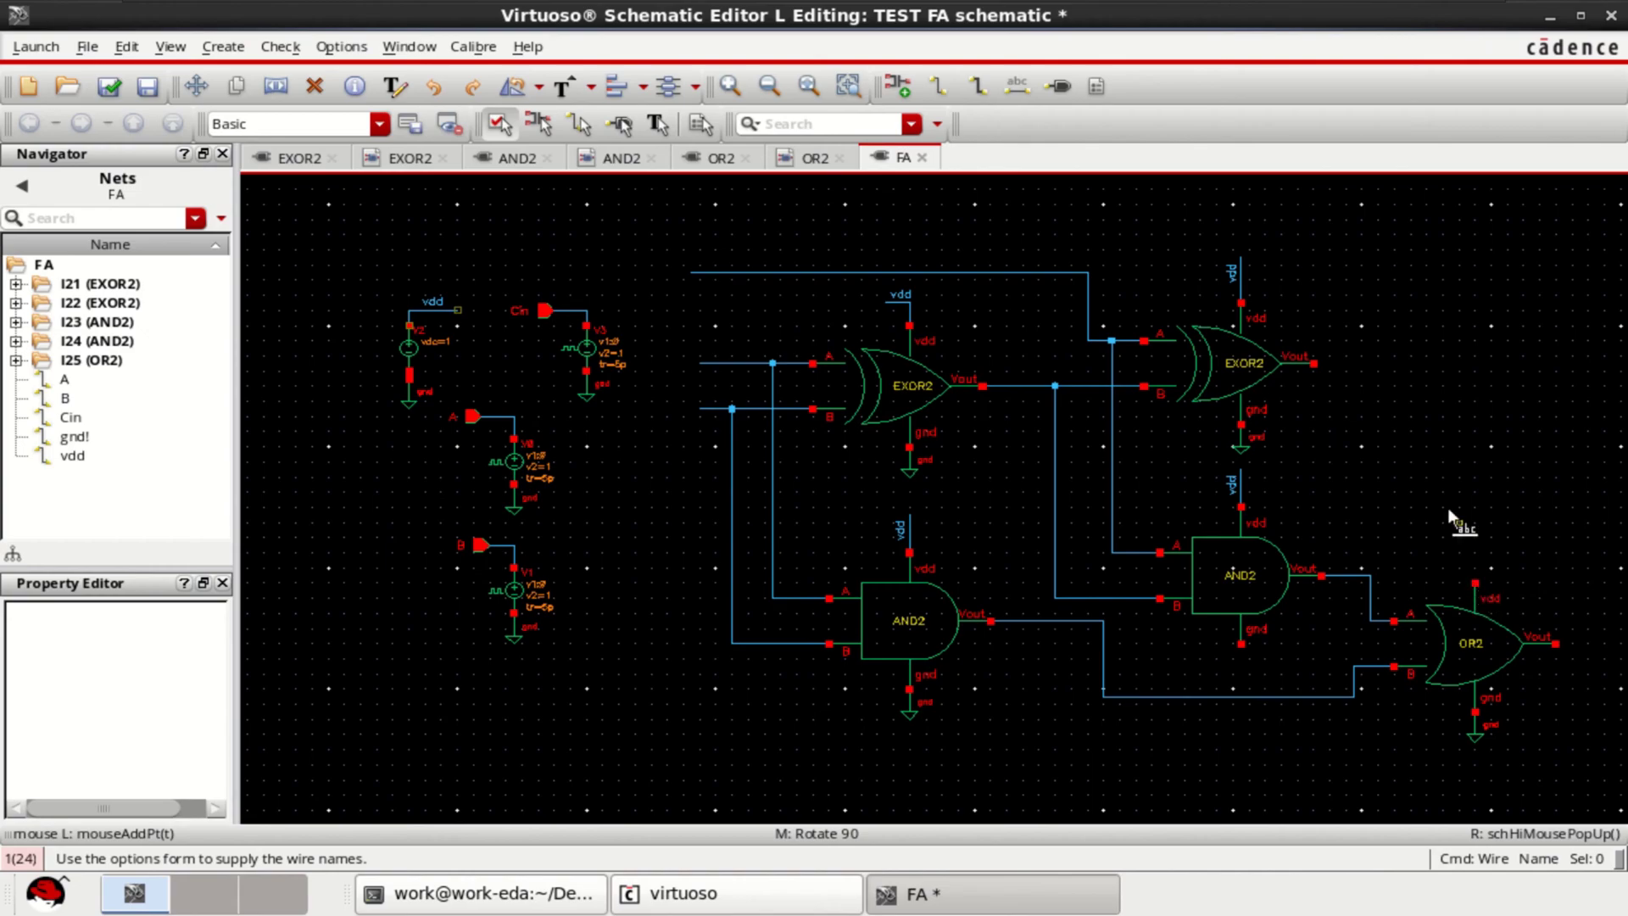
key("Escape")
Step: Draw a wire up from the OR2 vdd pin and name it 'vdd'
left_click(943, 92)
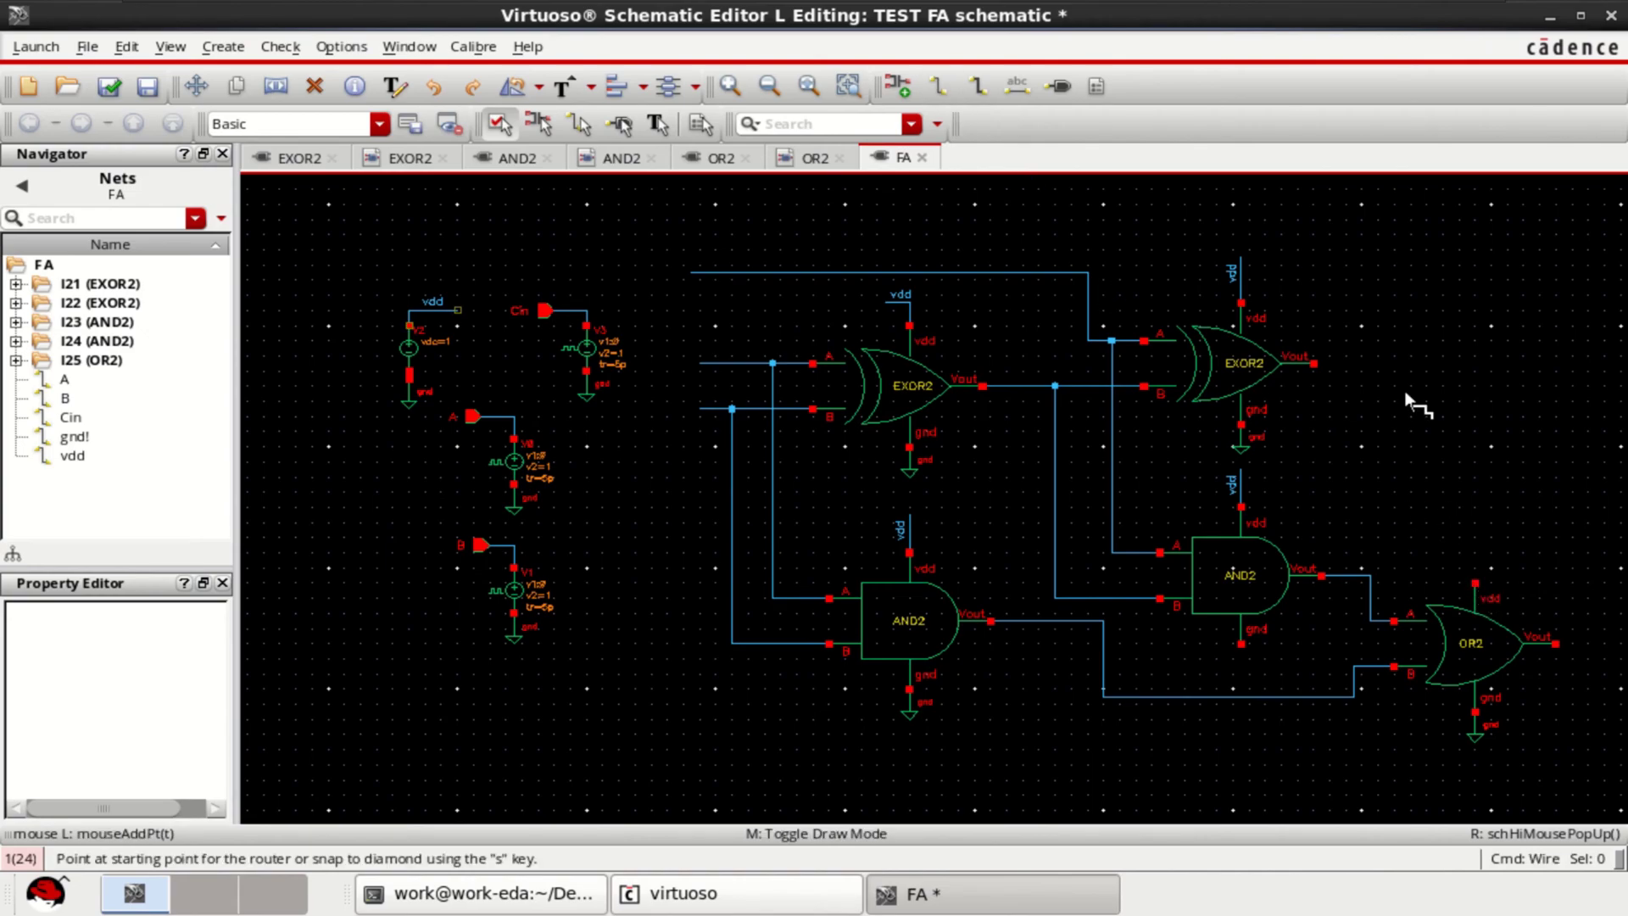
left_click(1474, 583)
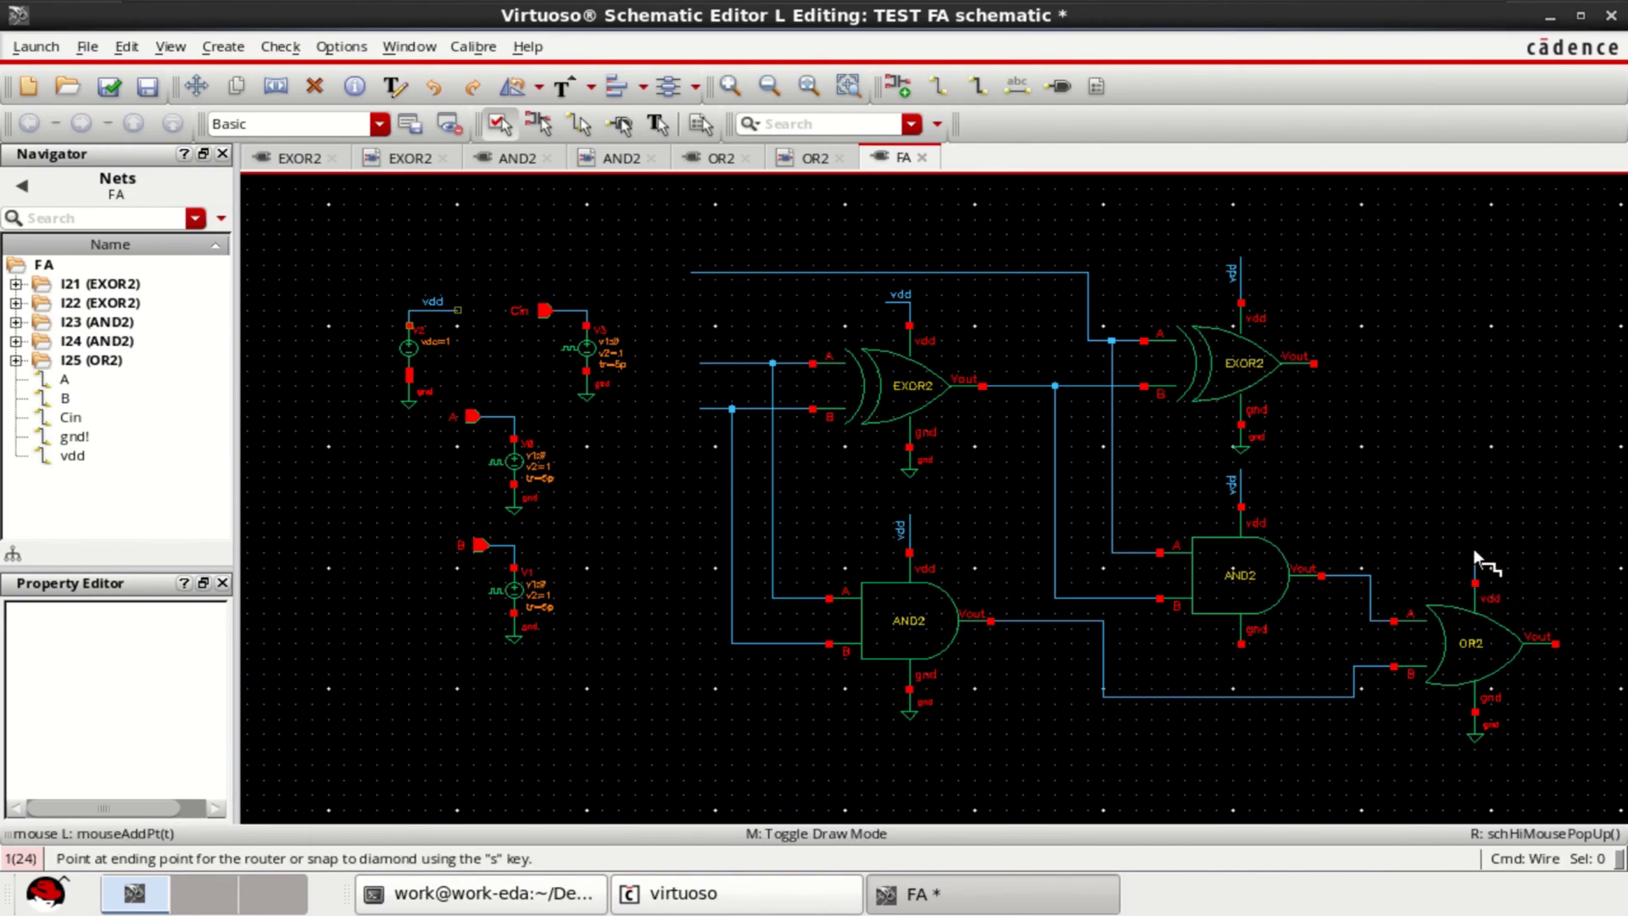
double_click(1473, 551)
key("Escape")
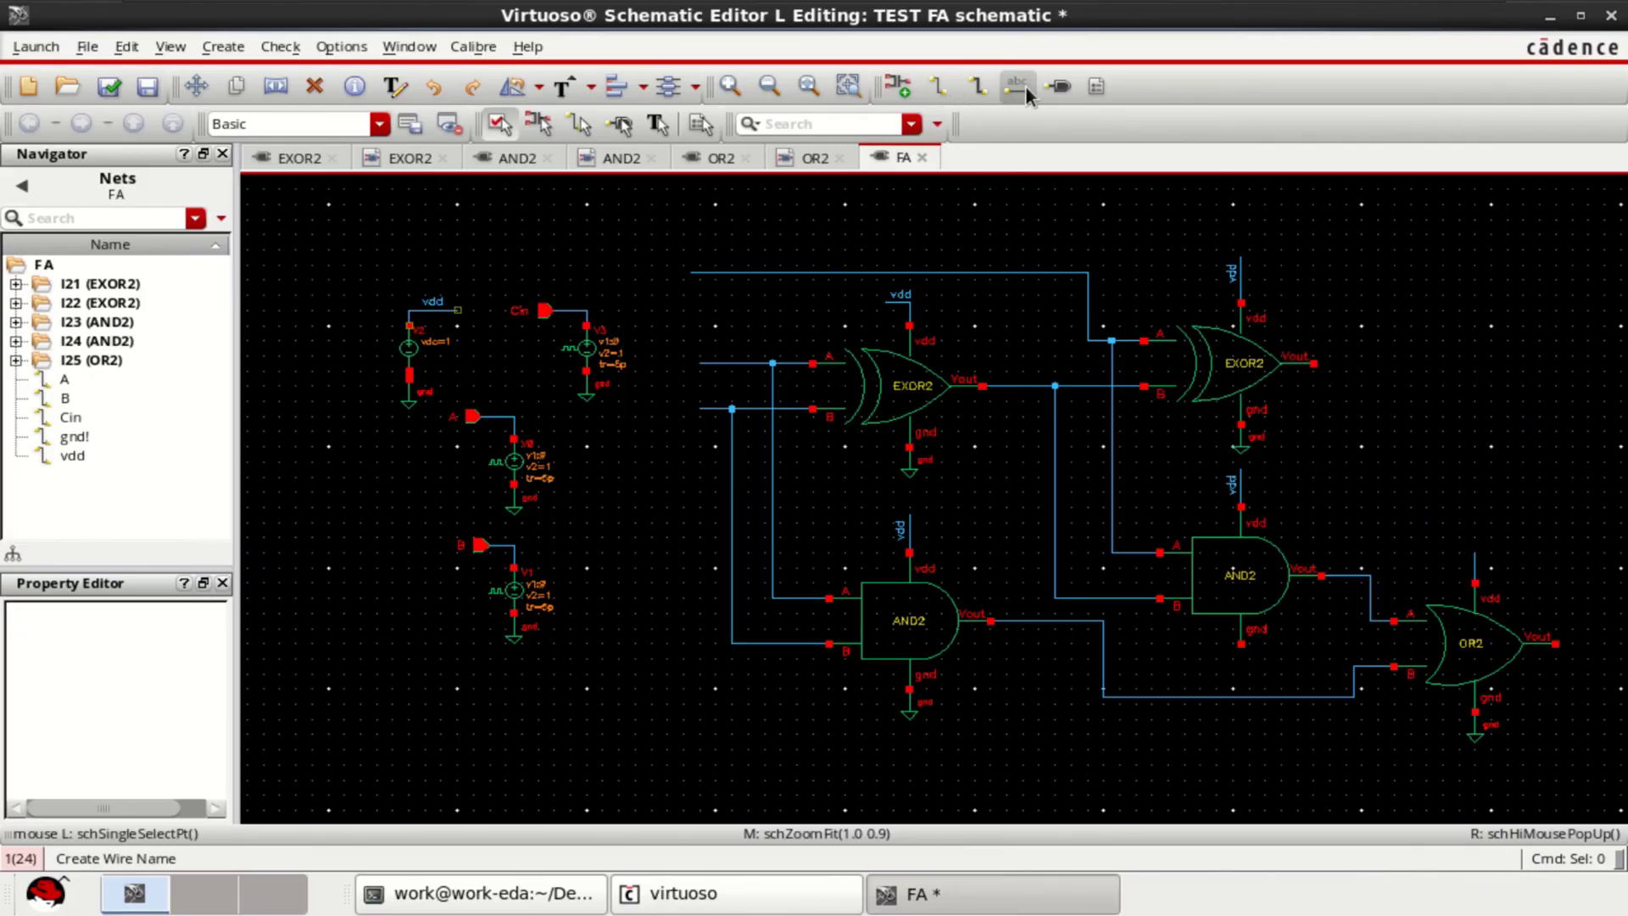
left_click(1022, 85)
type("vdd")
left_click(604, 435)
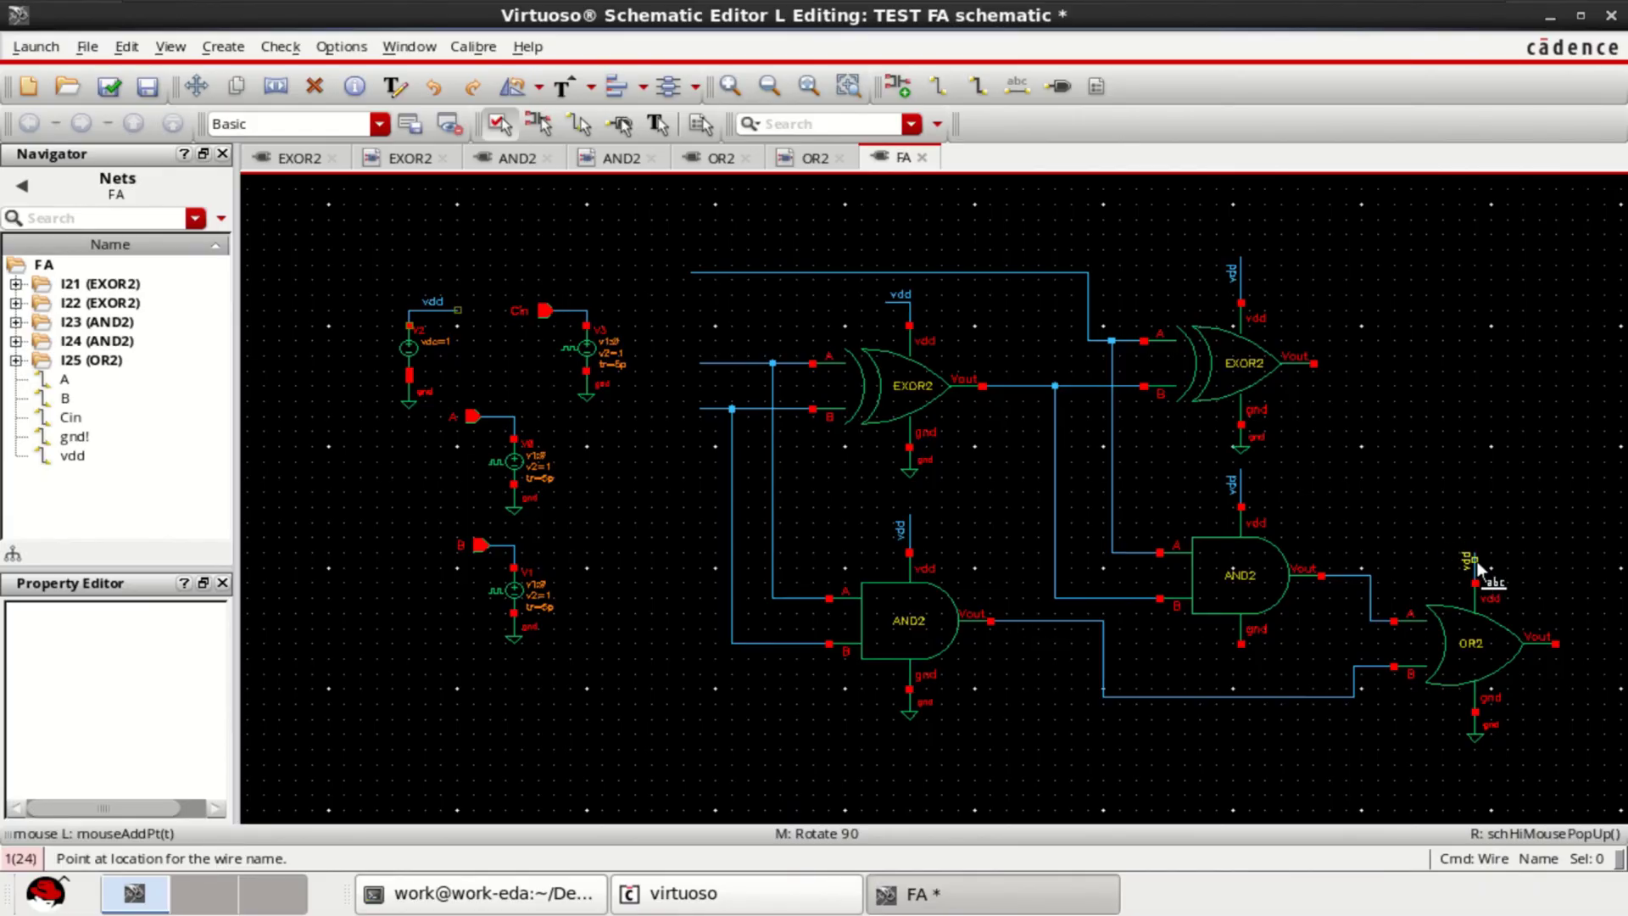
left_click(1477, 561)
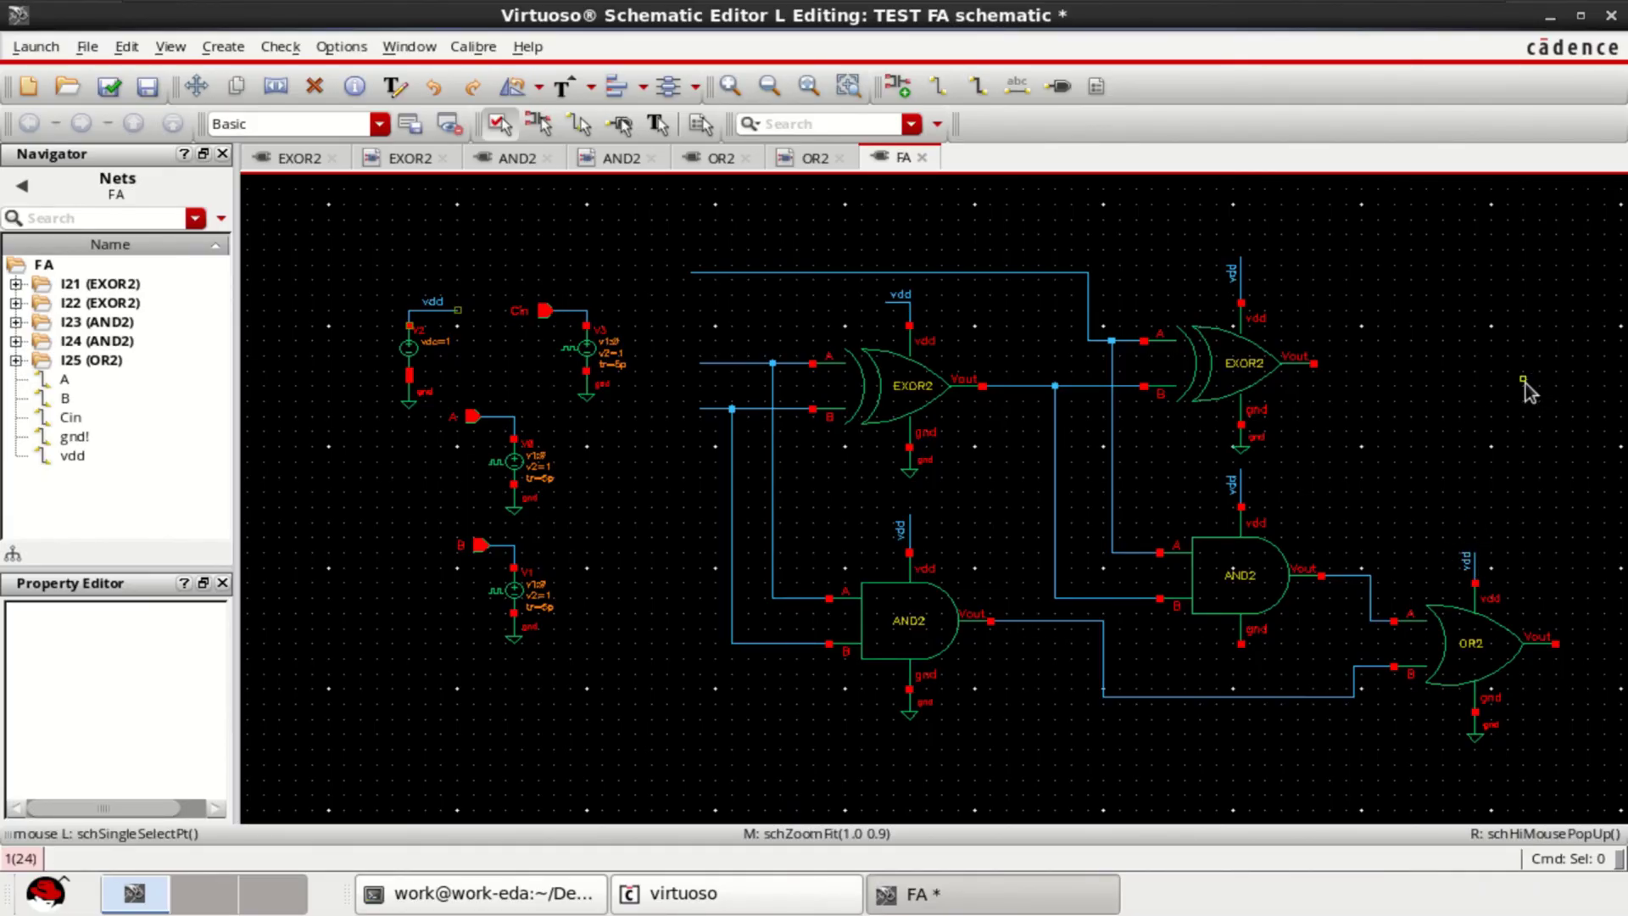
left_click(432, 301)
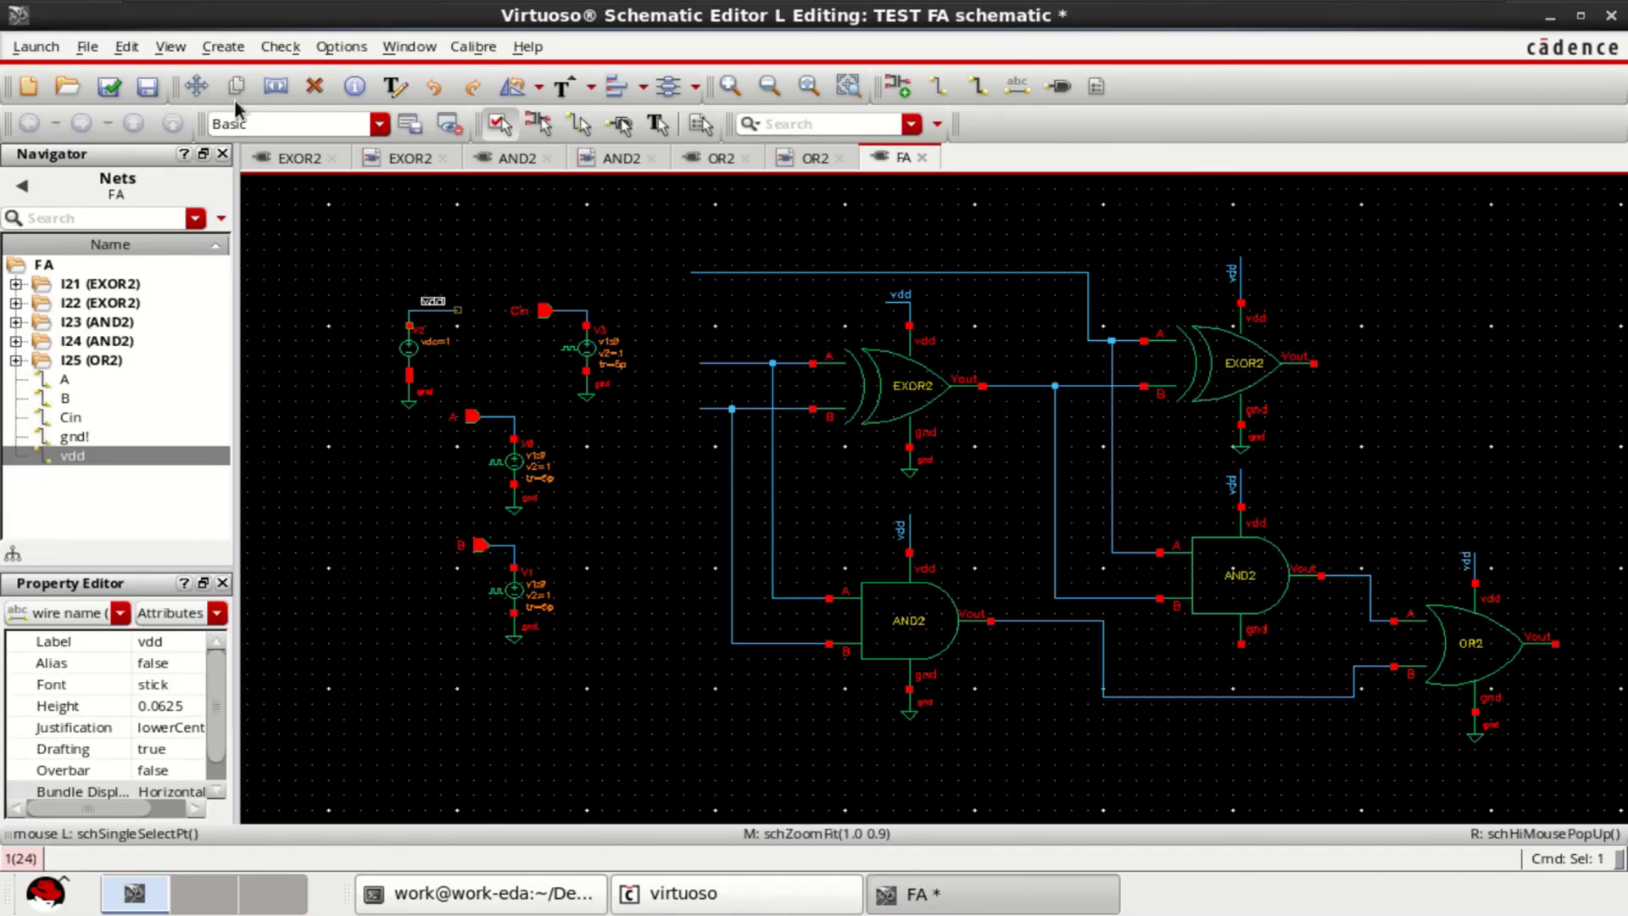
Step: Check and save the FA schematic, then close the 12-warning Schematic Check report
left_click(109, 86)
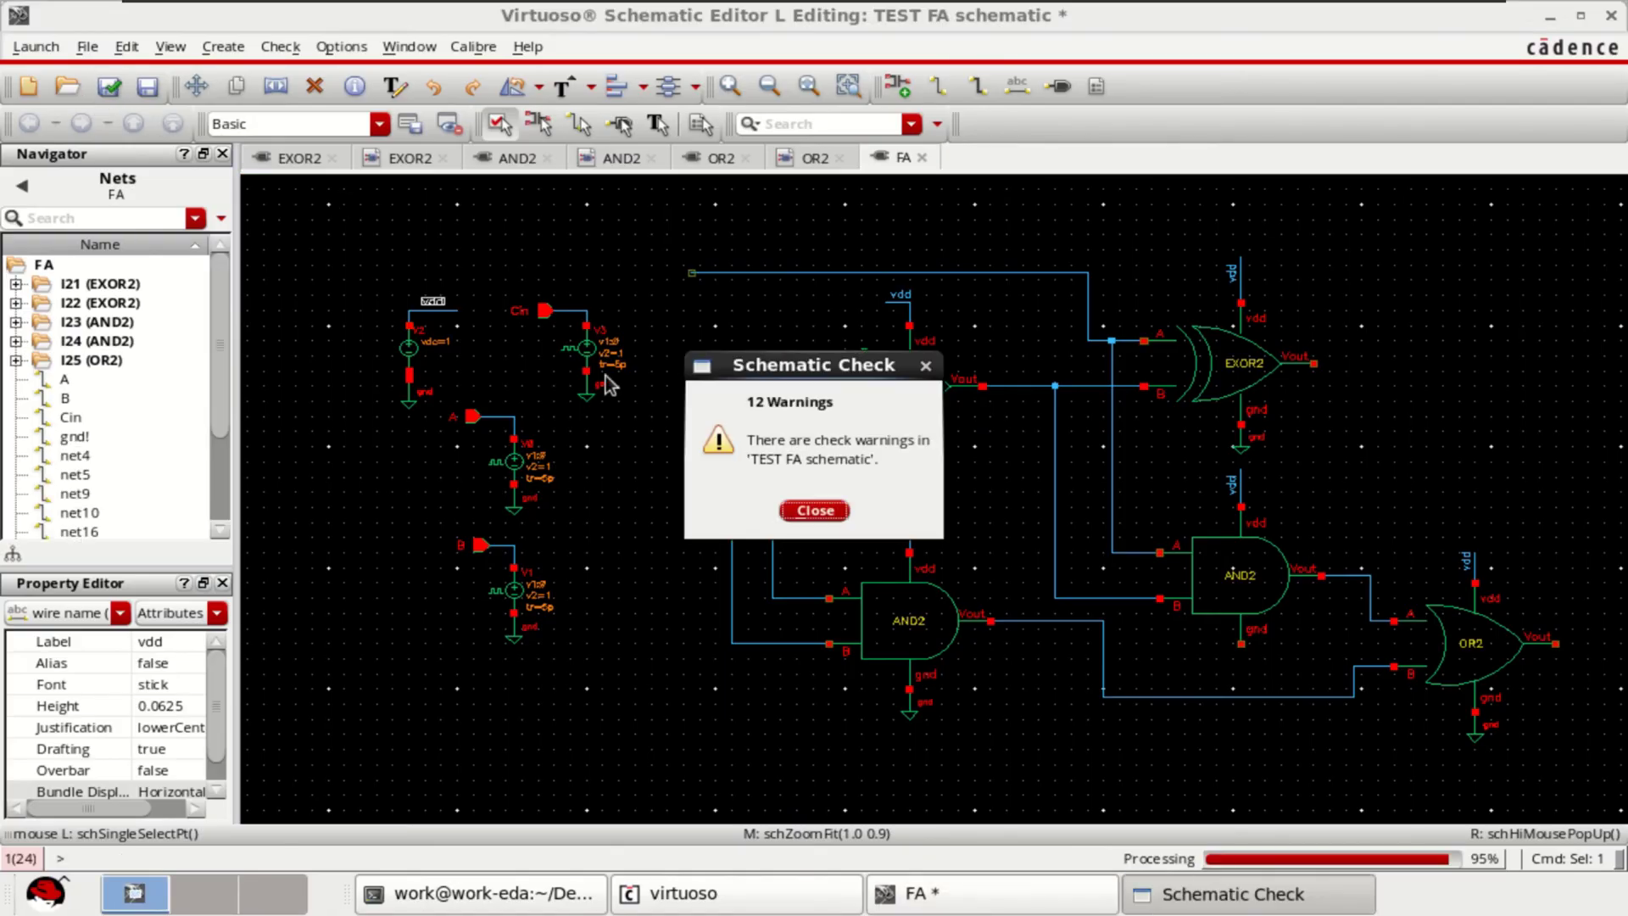
left_click(814, 509)
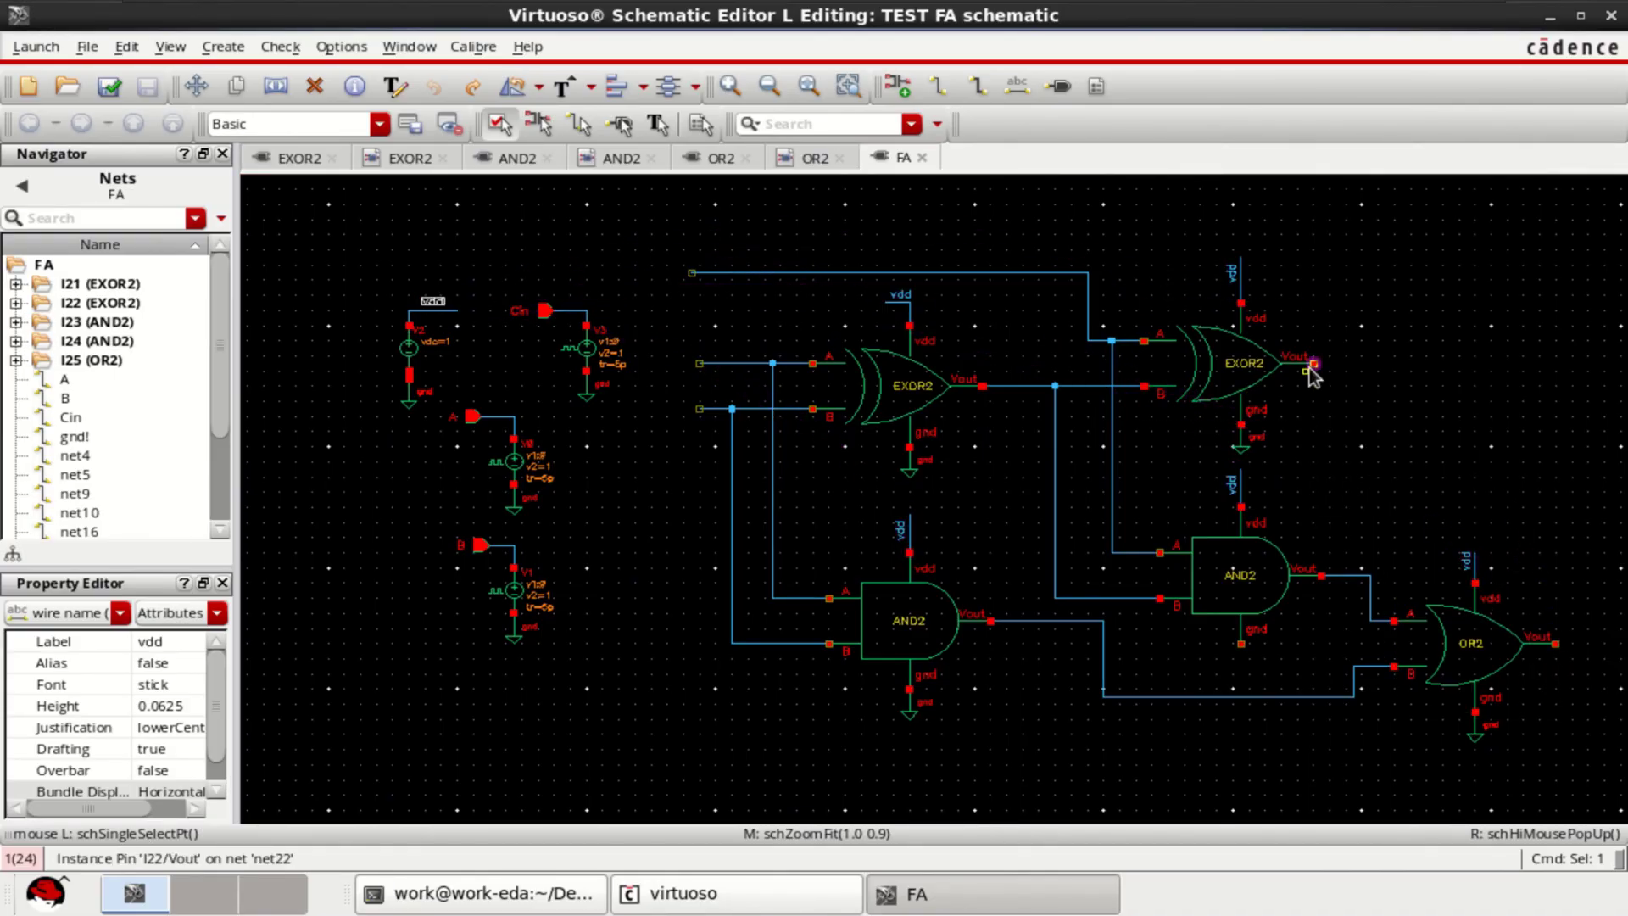
Step: Place an output pin named Sum to the right of the second EXOR2
left_click(1063, 86)
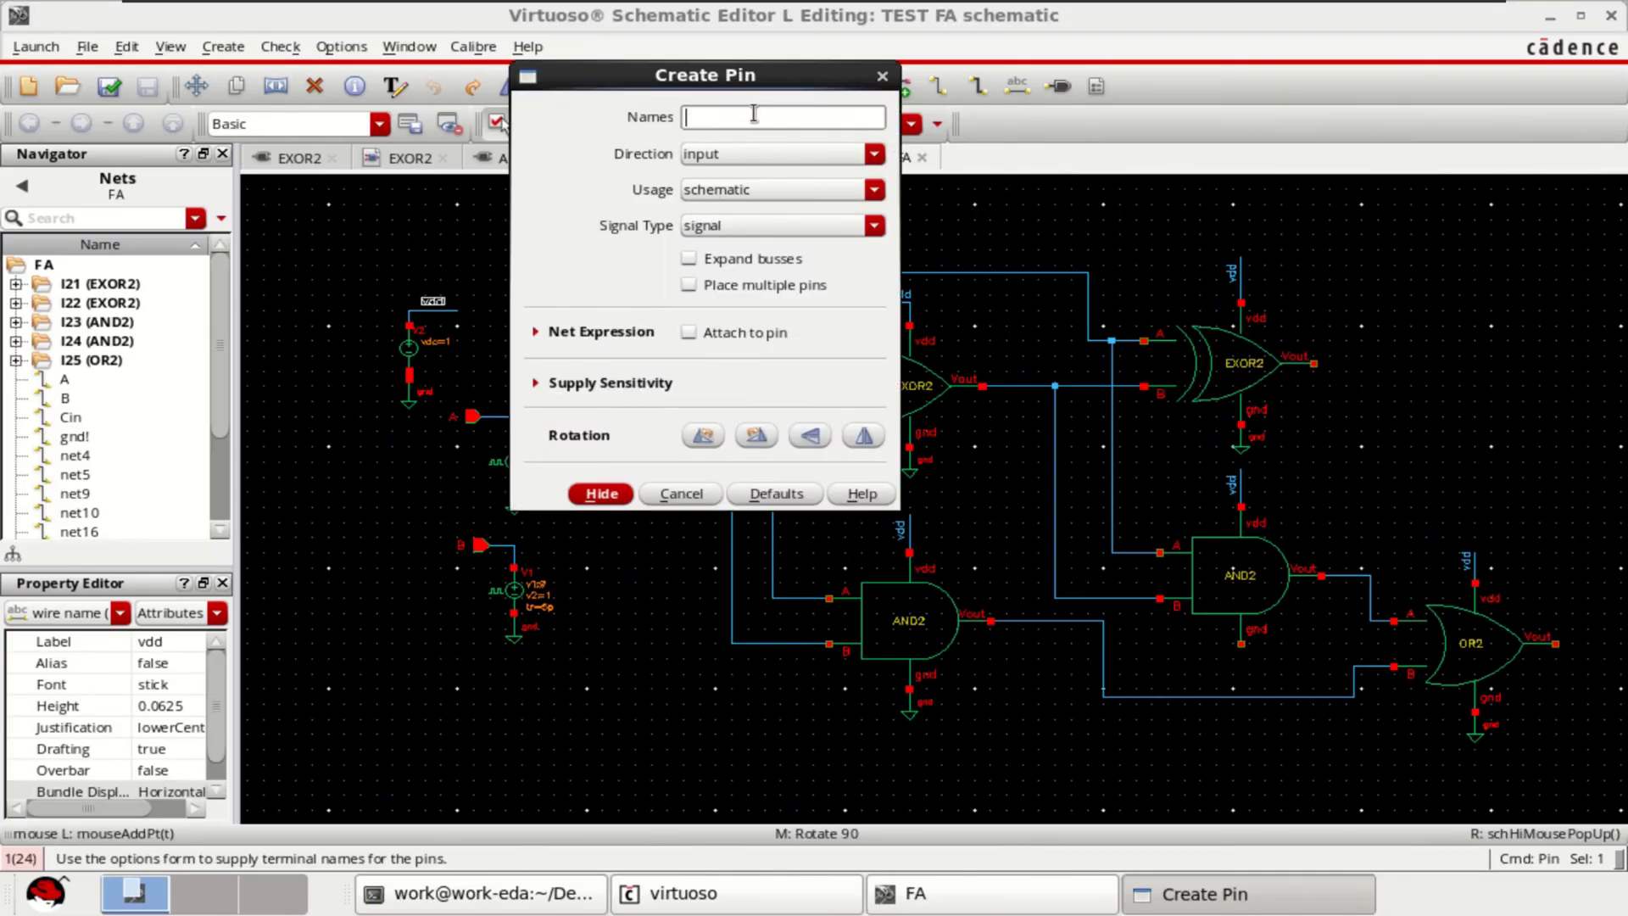
type("Sum")
left_click(744, 151)
left_click(734, 192)
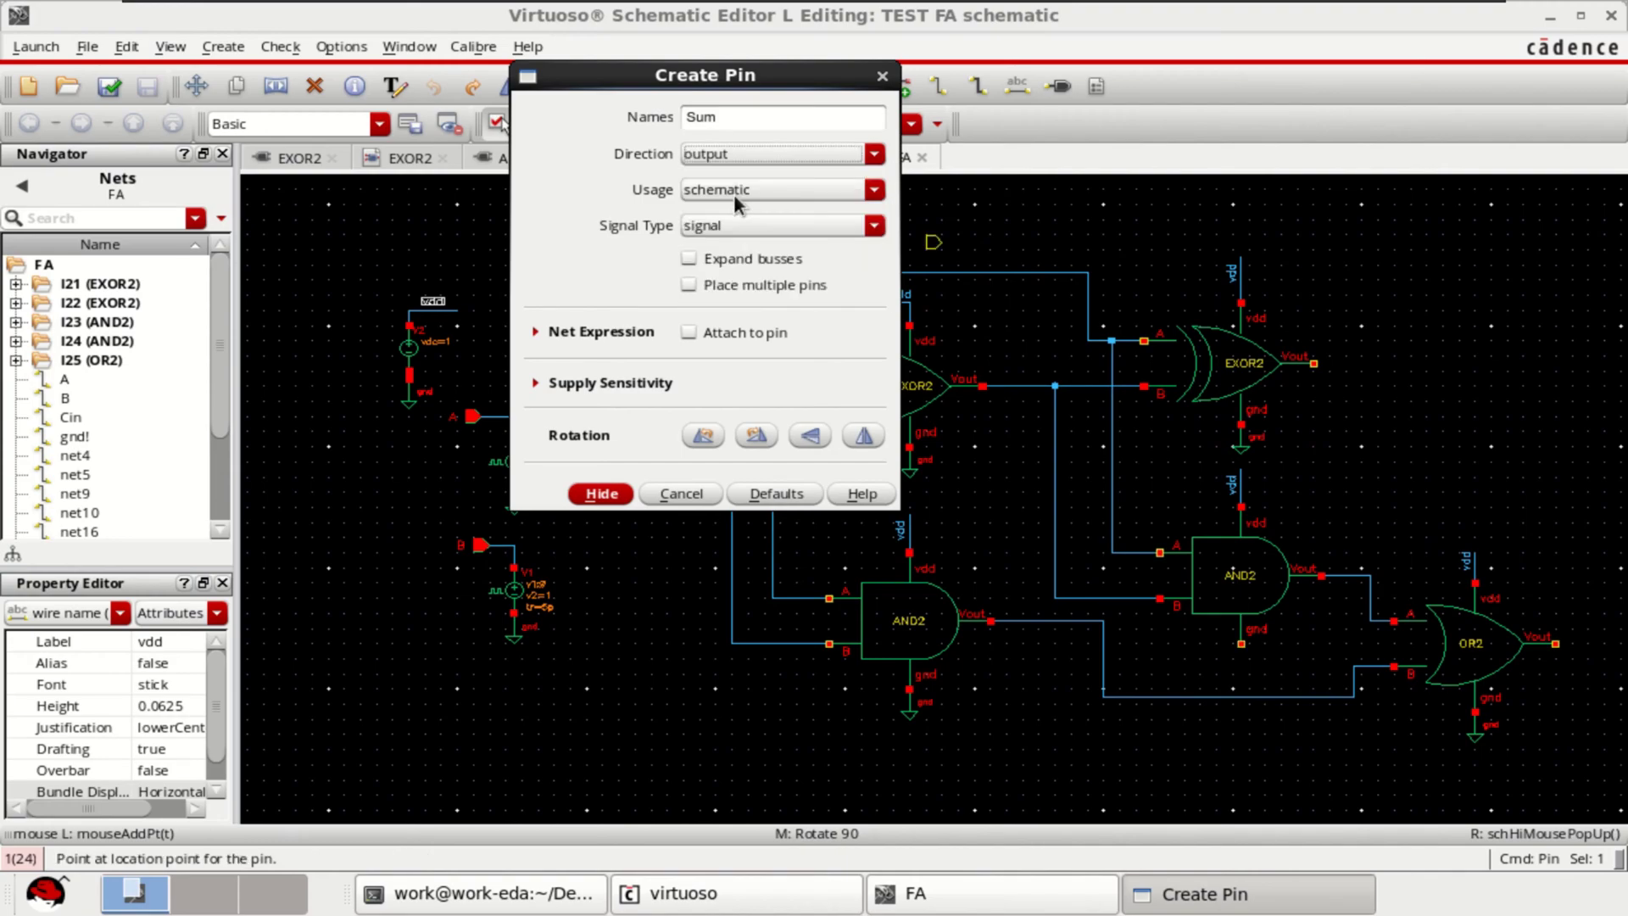
left_click(598, 494)
left_click(1398, 363)
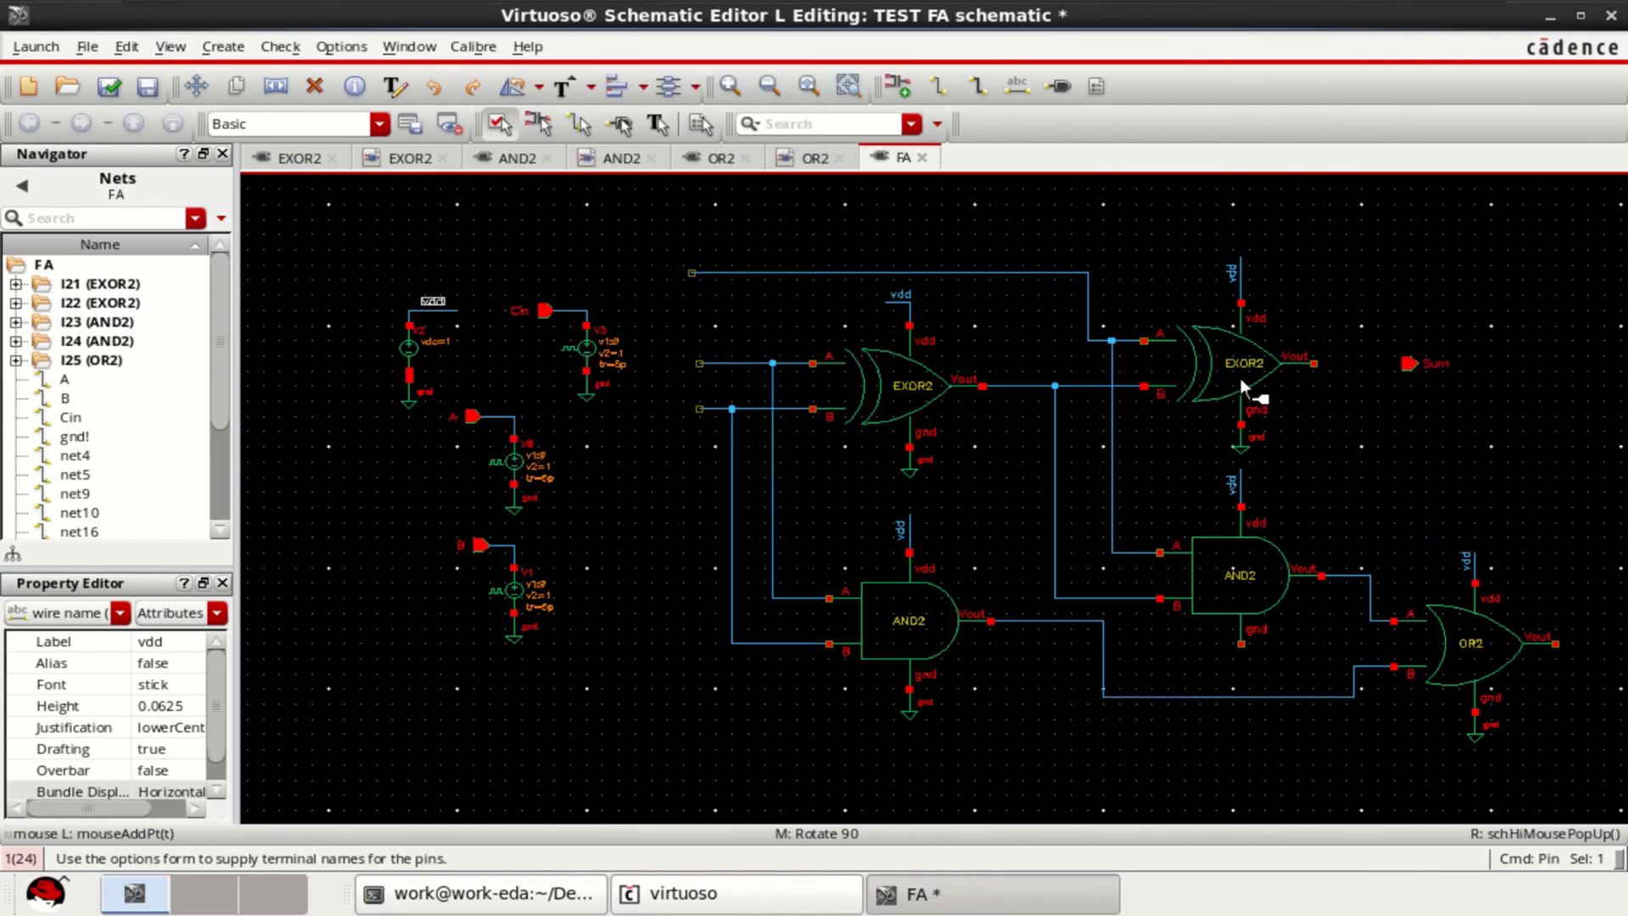
key("Escape")
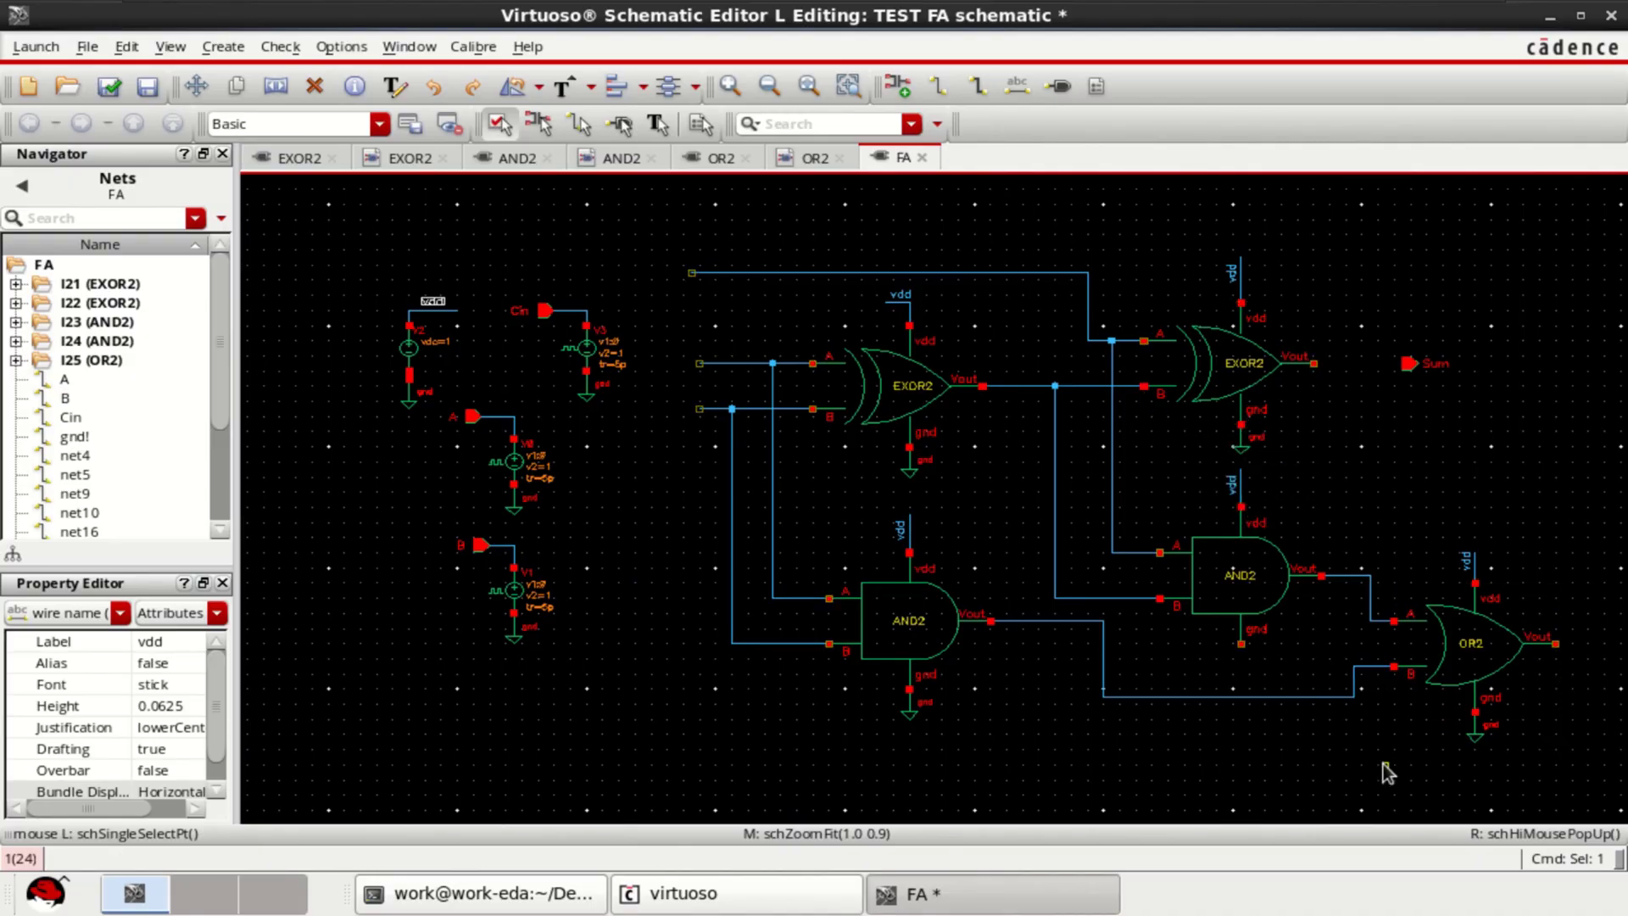
Step: Place an output pin named Carry to the right of the OR2 output
scroll(1386, 773, "right", 2, "shift")
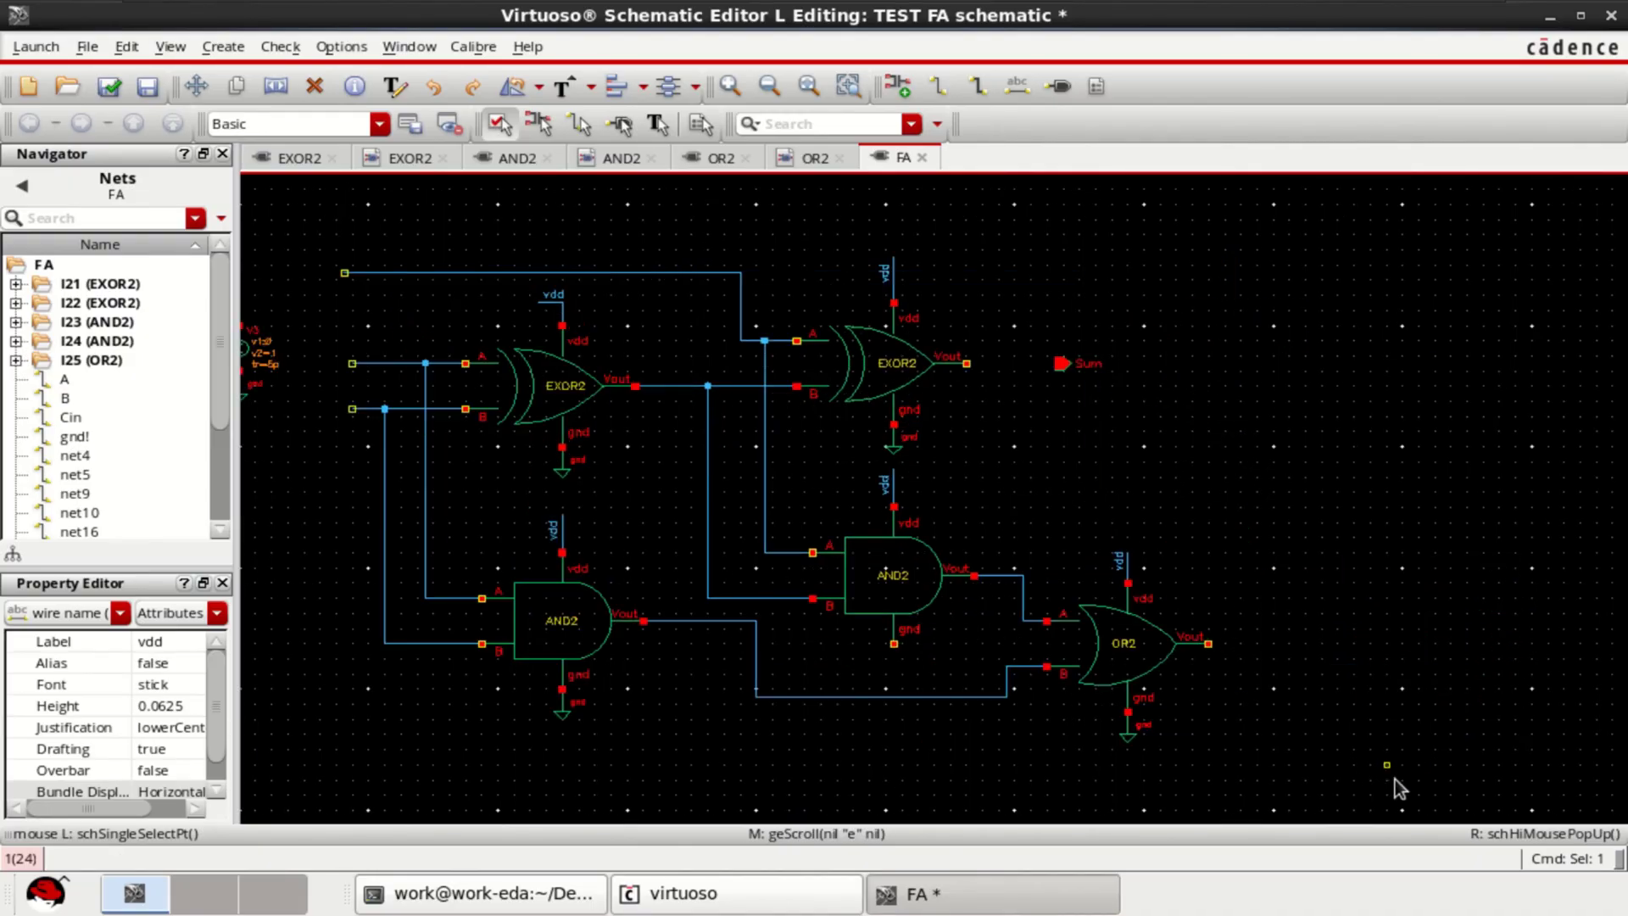
left_click(1058, 86)
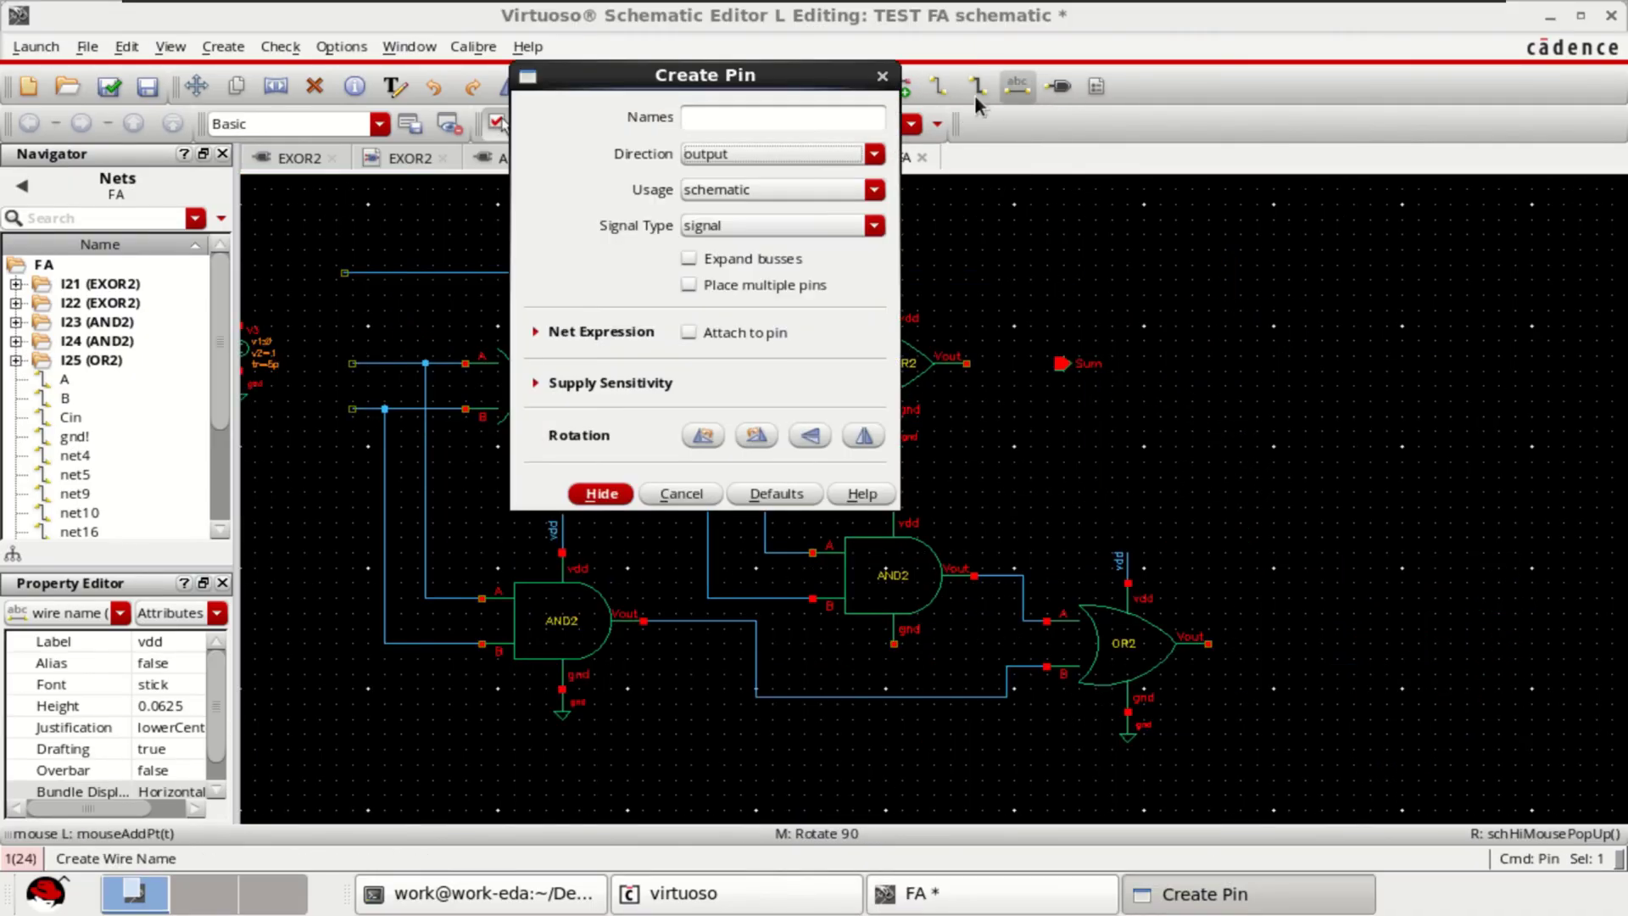
left_click(759, 122)
type("Ca")
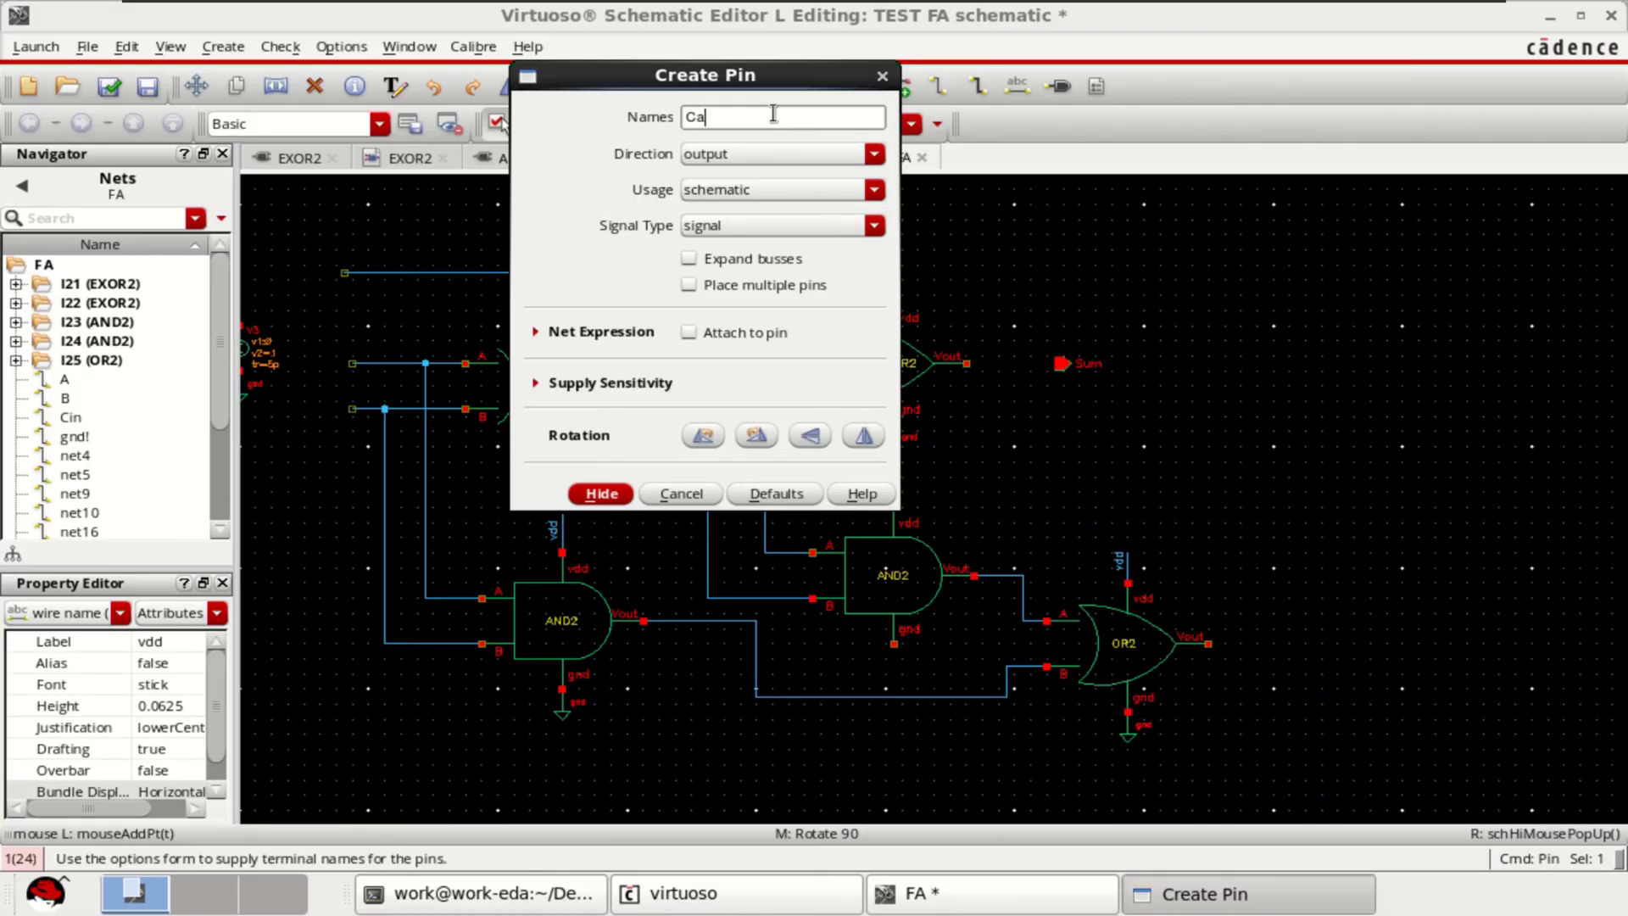
type("rry")
left_click(612, 496)
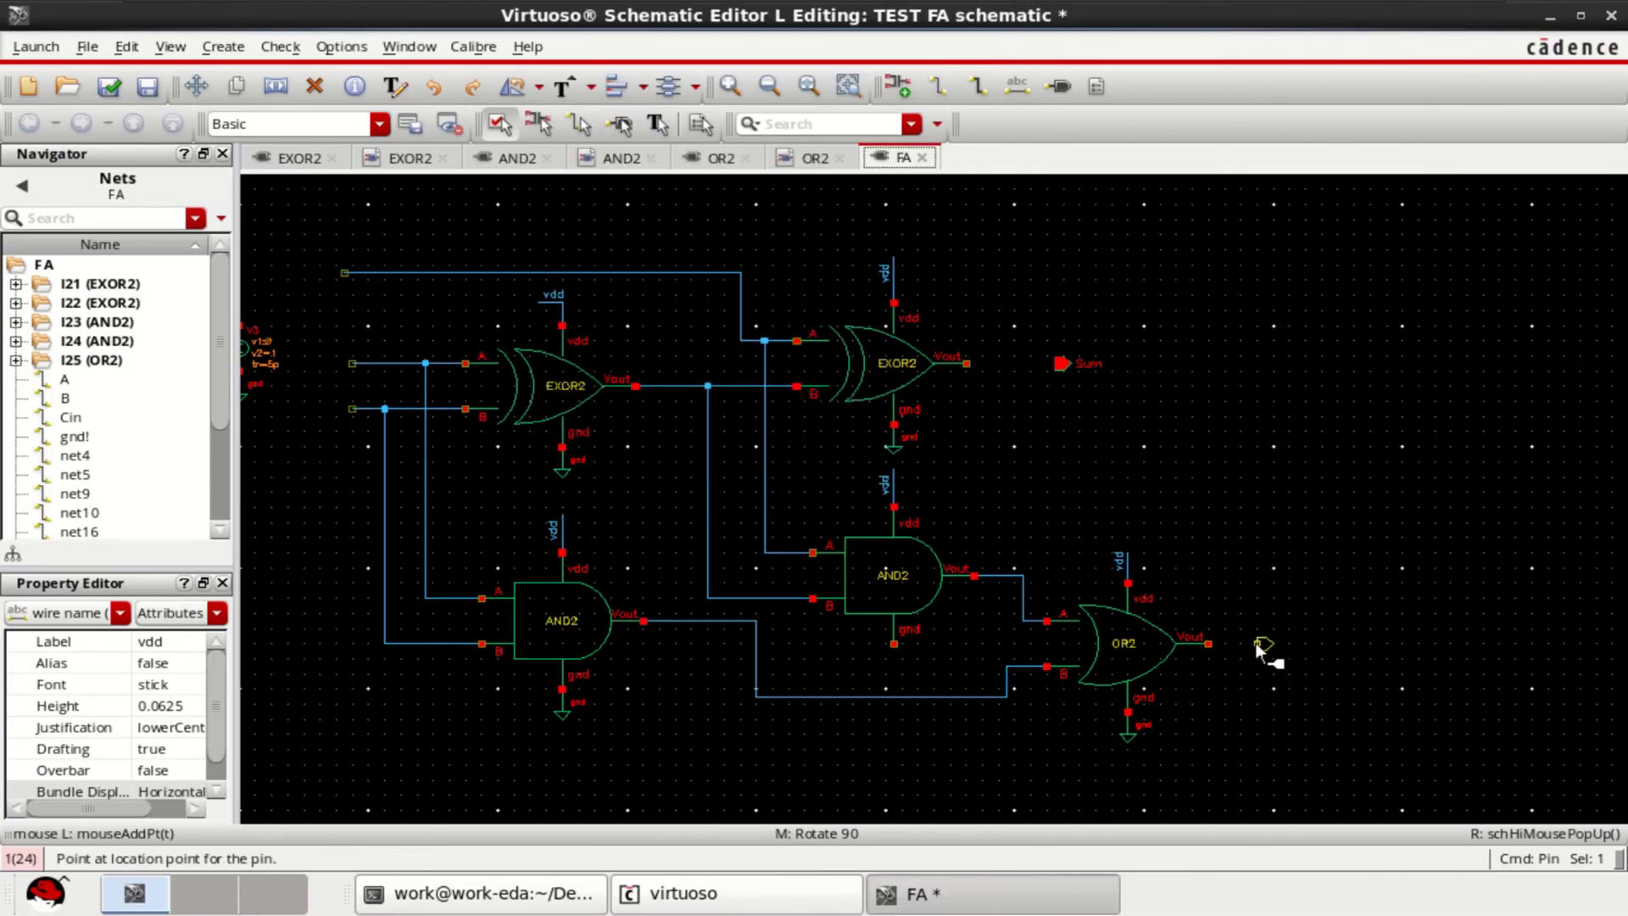
left_click(1264, 641)
key("Escape")
Step: Wire the Sum pin to the second EXOR2 Vout and the Carry pin to the OR2 Vout
left_click(936, 85)
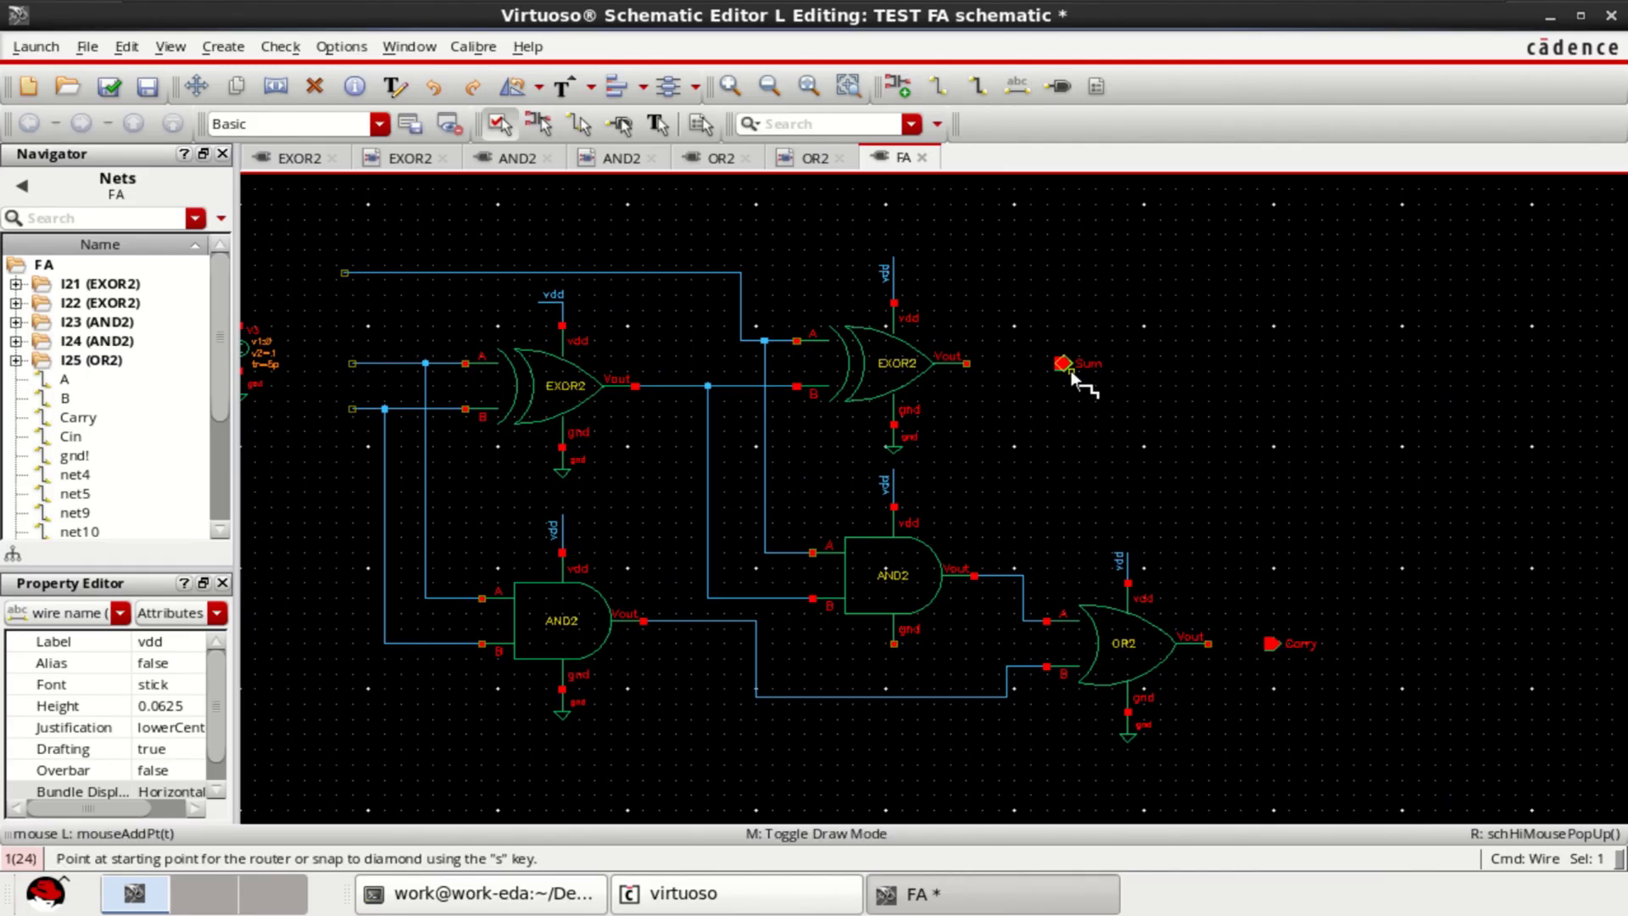
left_click(1070, 371)
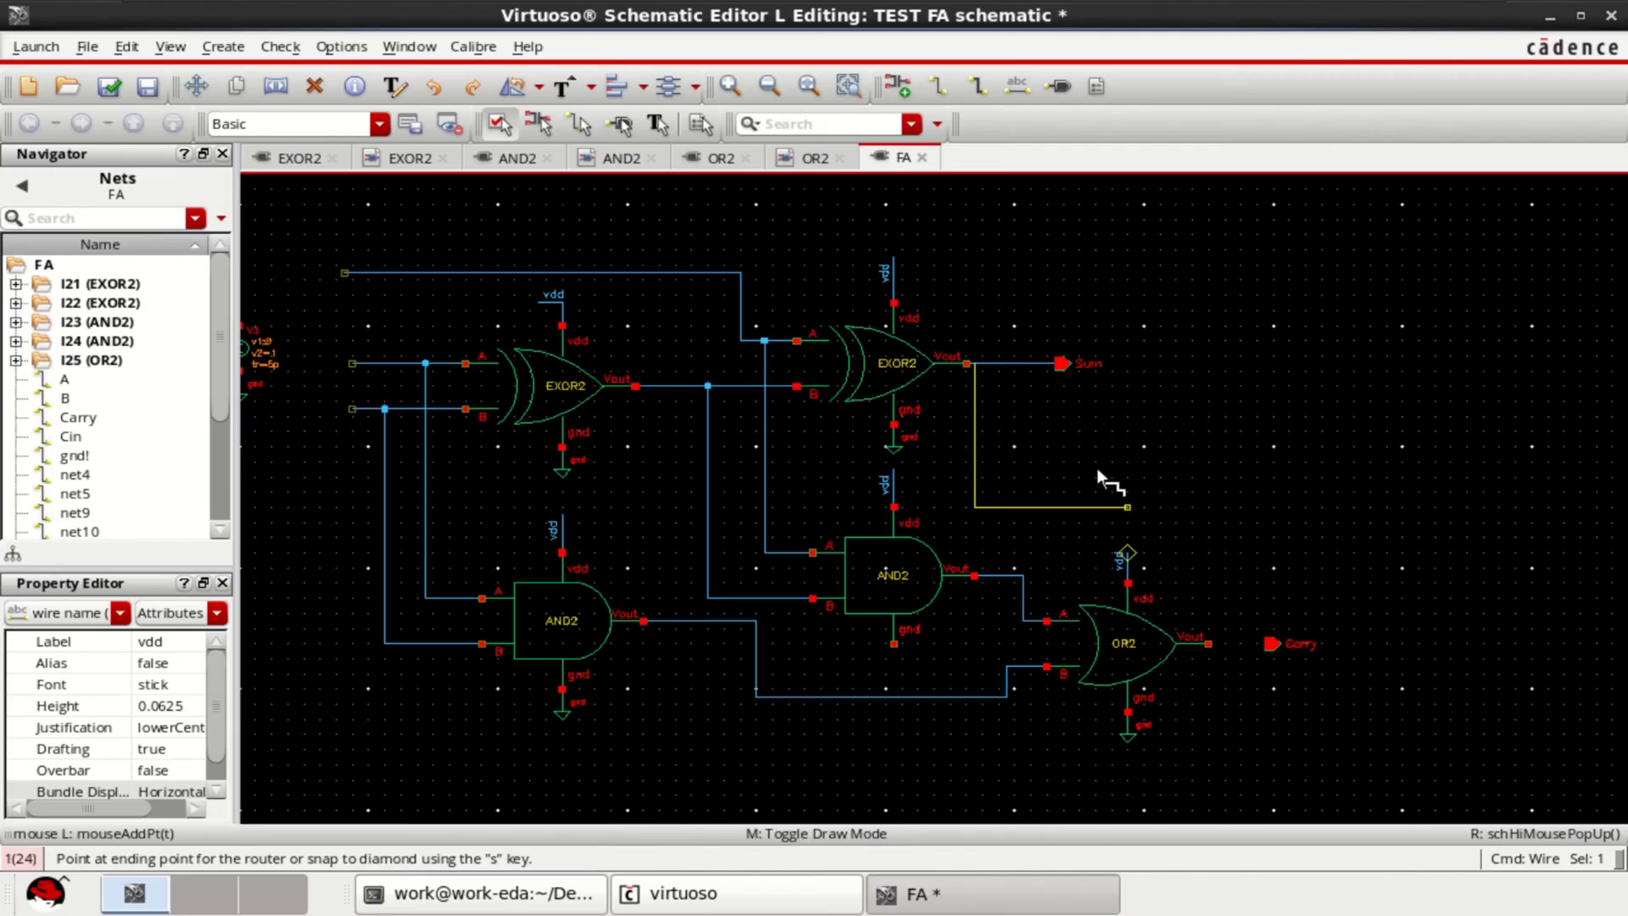
key("Escape")
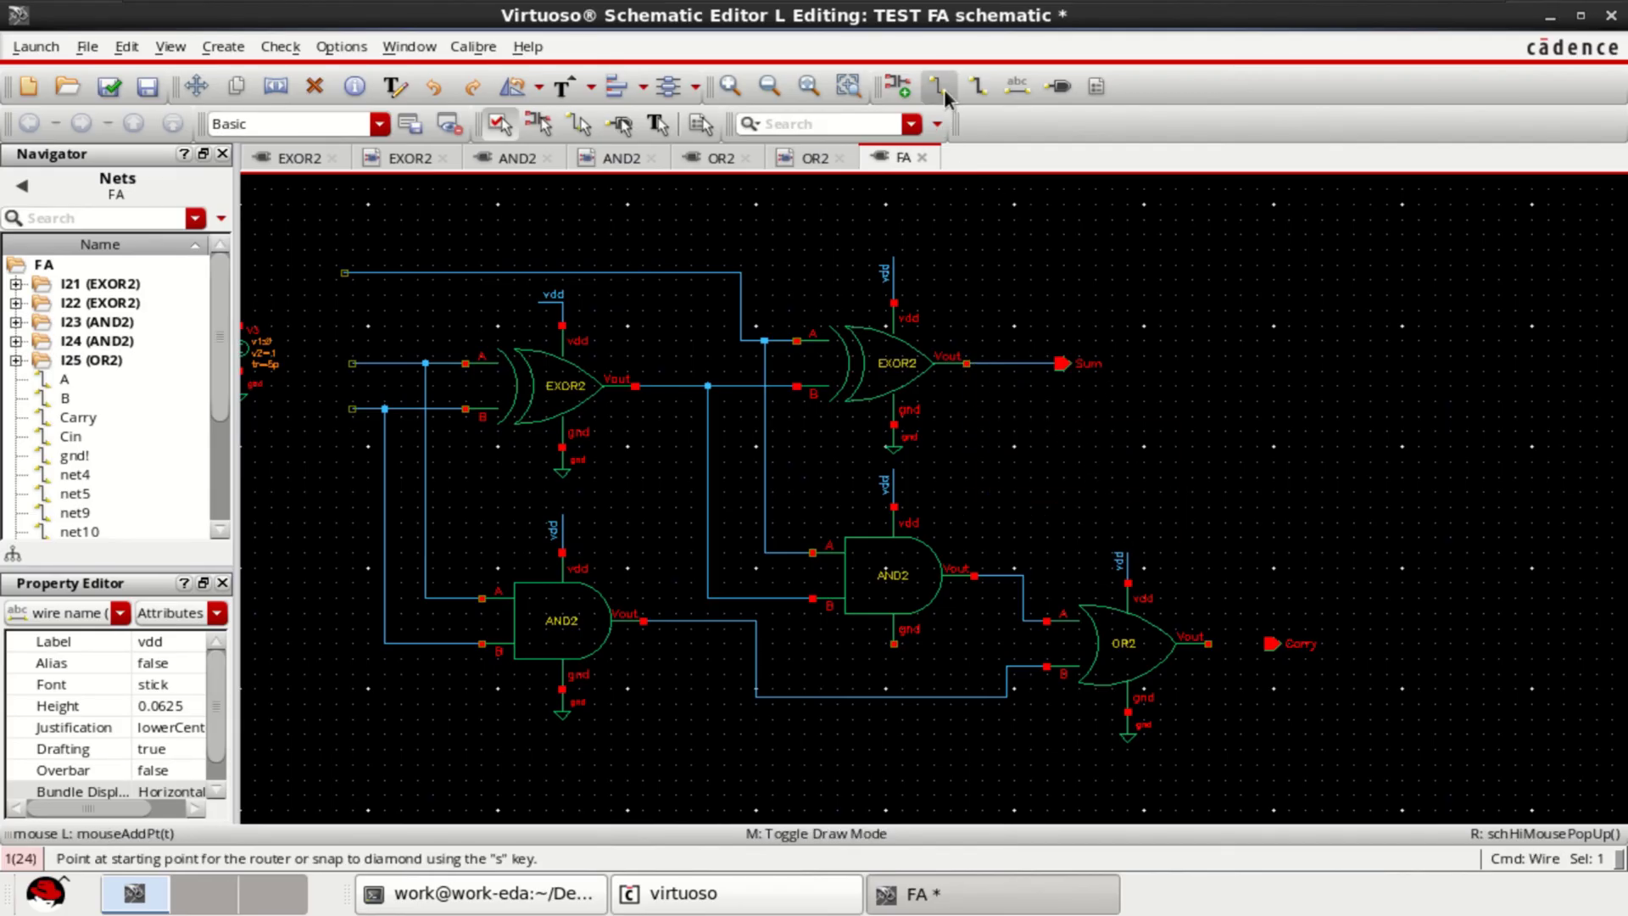
left_click(1267, 645)
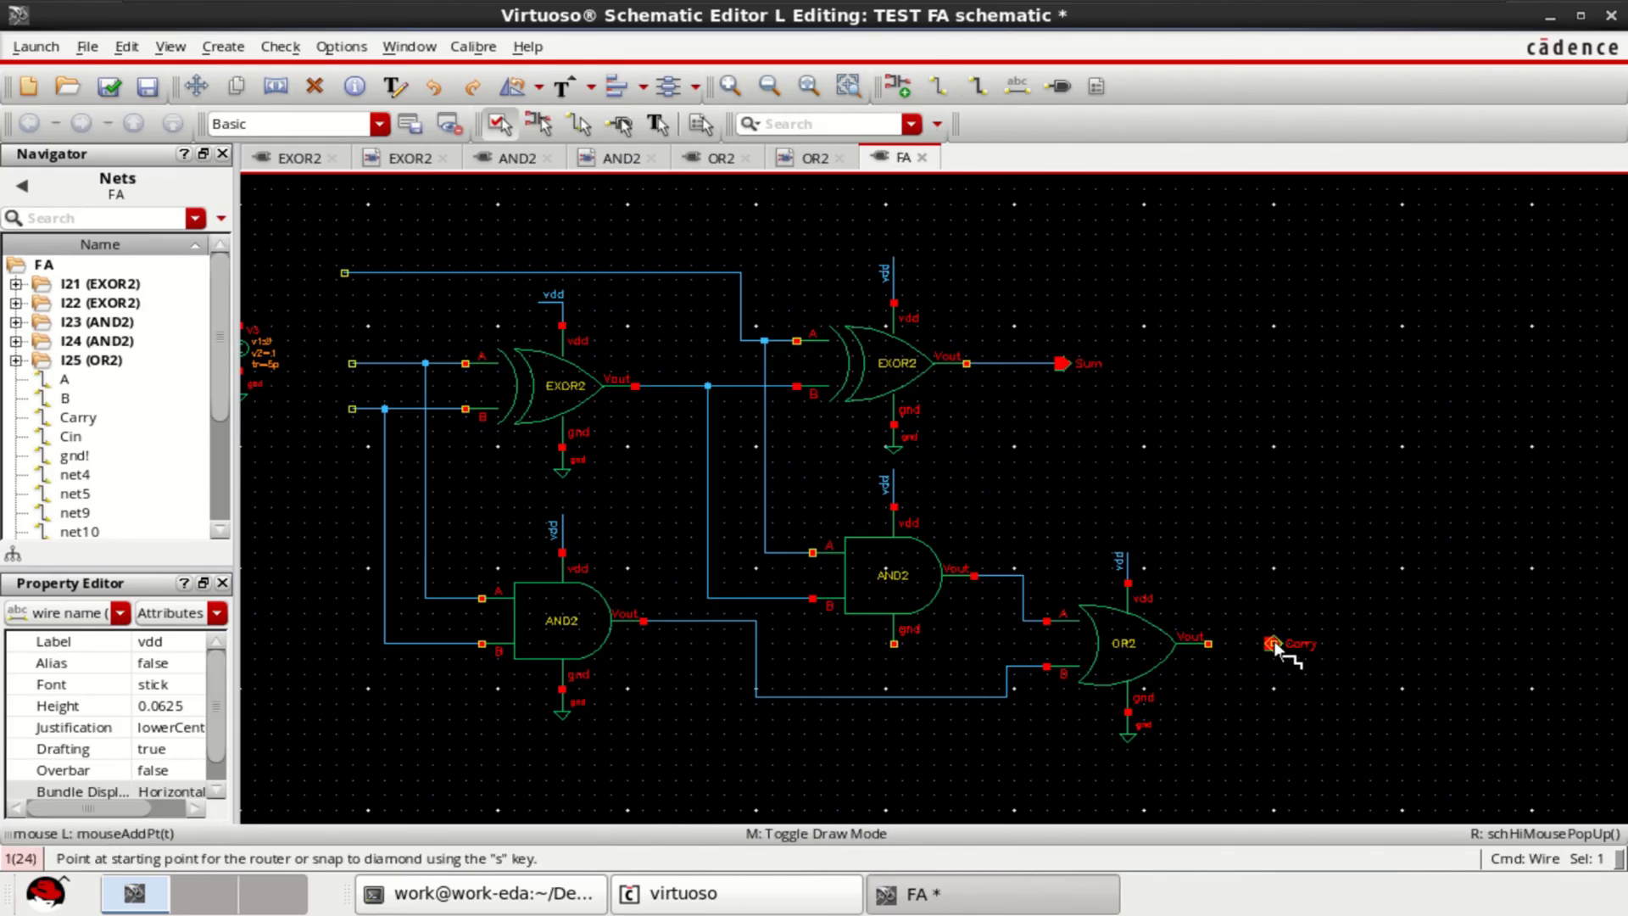
left_click(1202, 644)
key("Escape")
key("f")
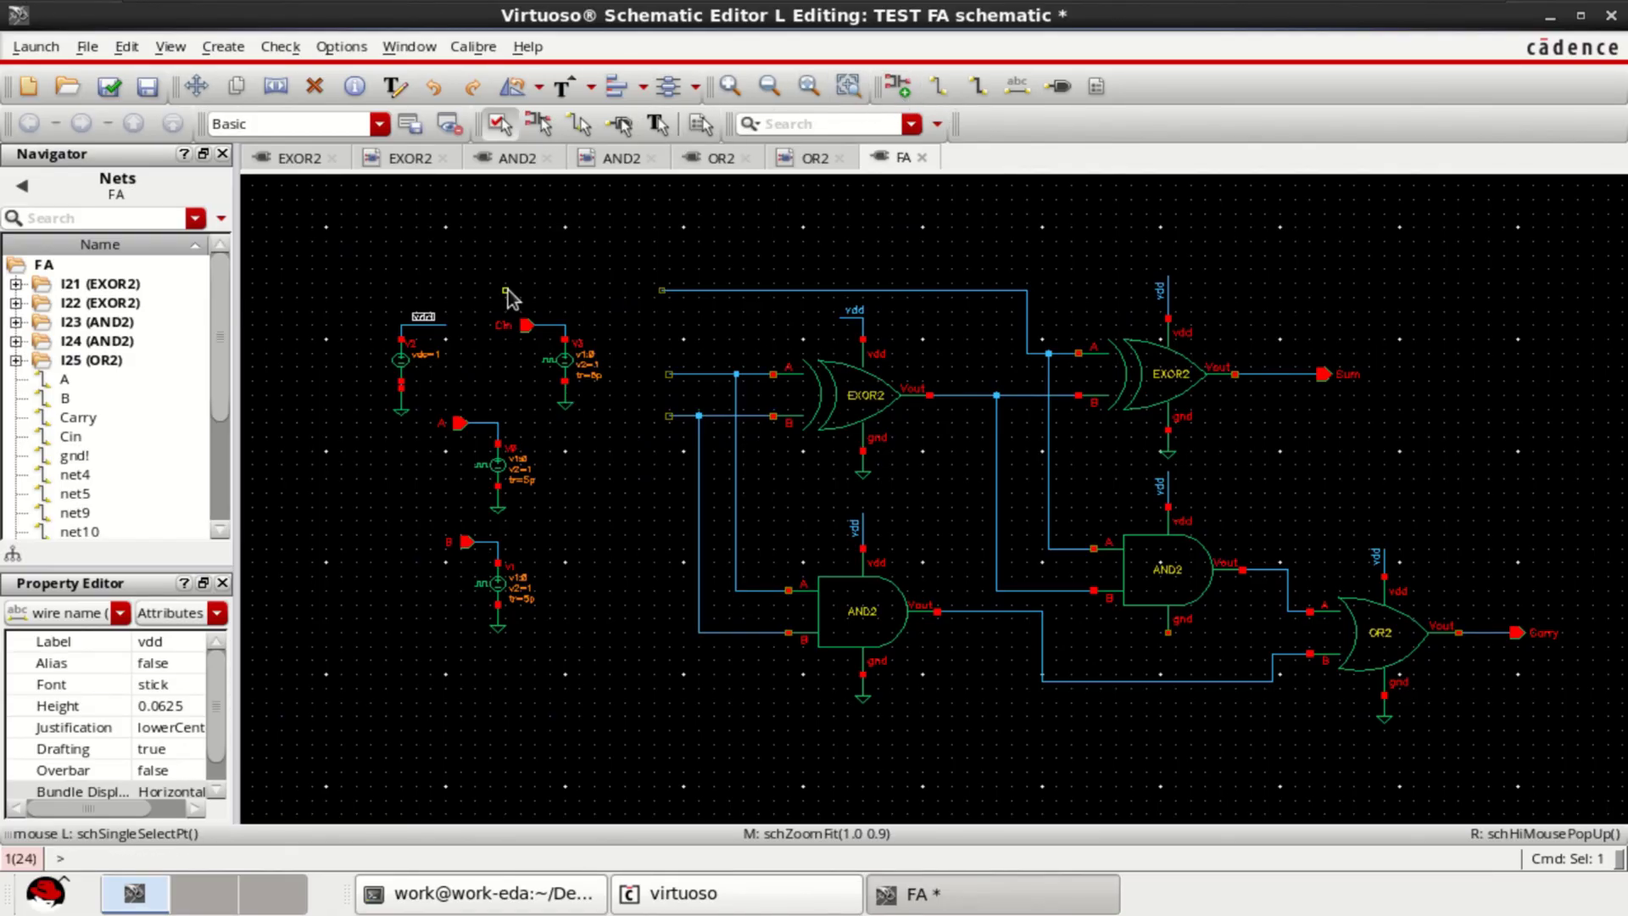
Step: Move the Cin pin and source beside the gates and wire it to the Cin input line
left_click_drag(481, 288, 586, 316)
mouse_move(565, 363)
left_click(700, 220)
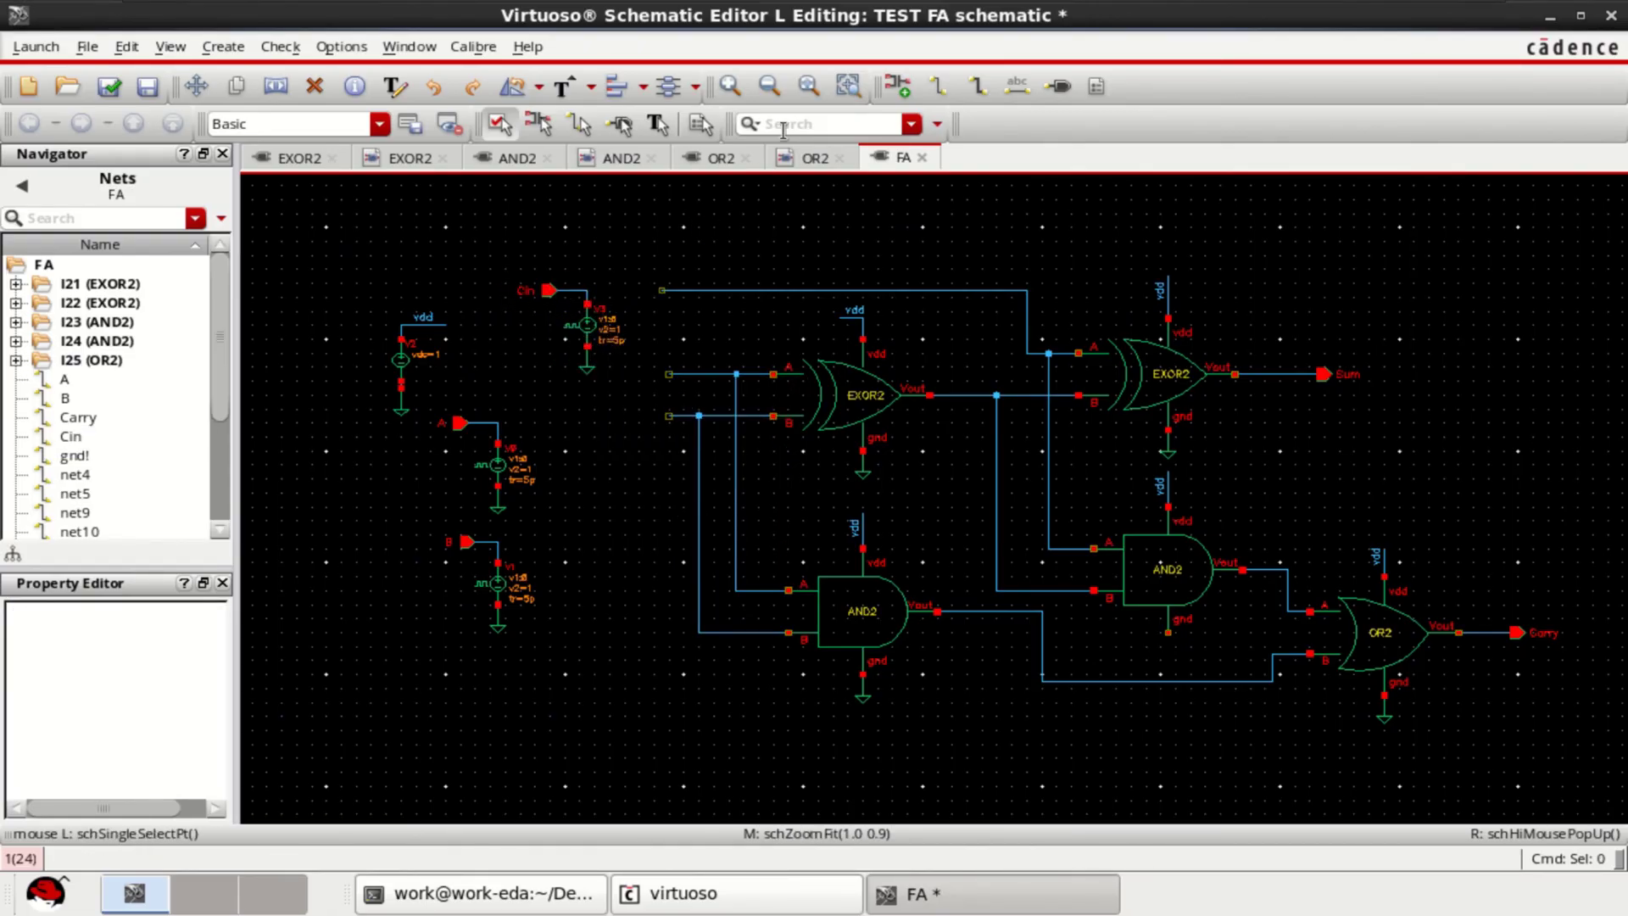
left_click(937, 85)
left_click(661, 291)
left_click(587, 289)
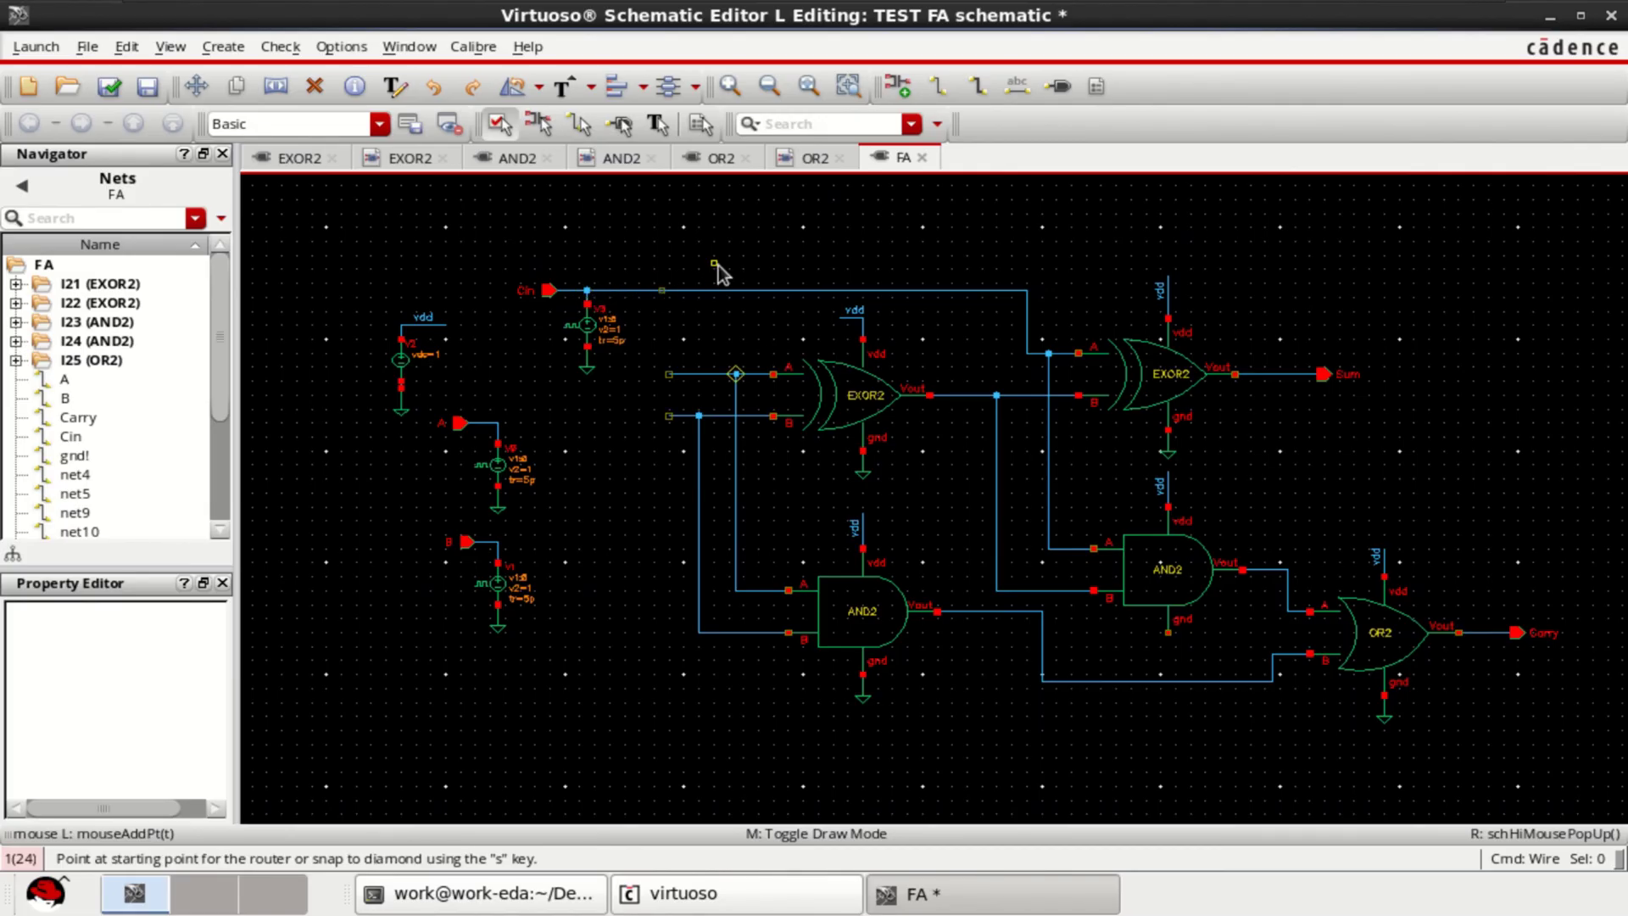
key("Escape")
Step: Move the A pin and source below Cin and wire it to the A input line
left_click_drag(430, 395, 535, 514)
key("s")
left_click(500, 475)
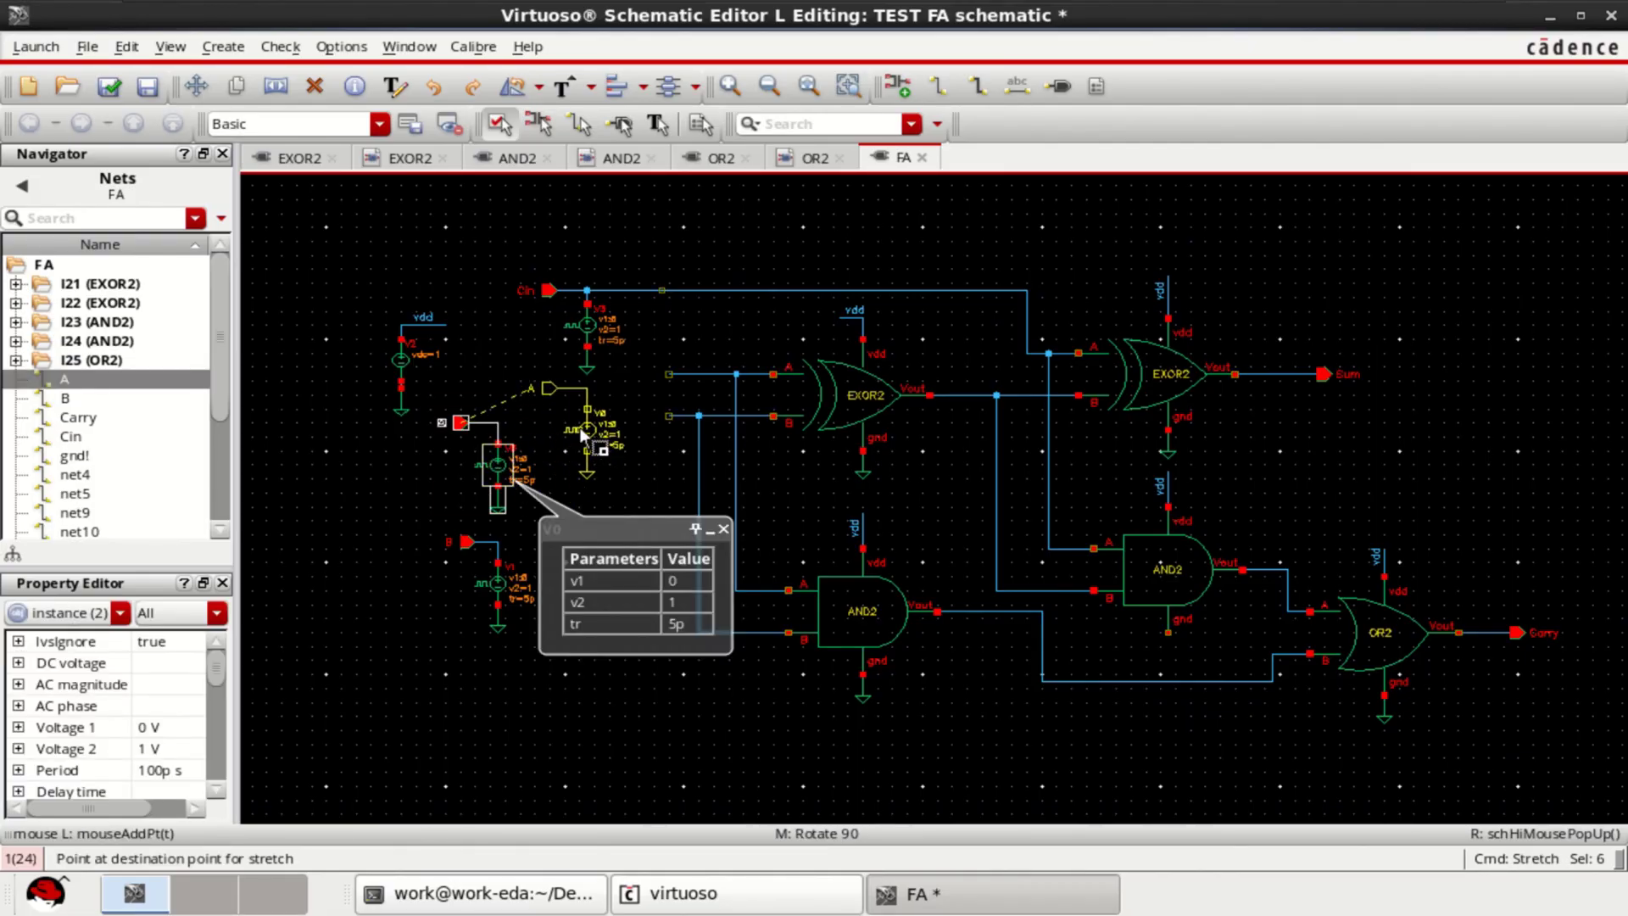
left_click(582, 434)
left_click(936, 231)
left_click(939, 87)
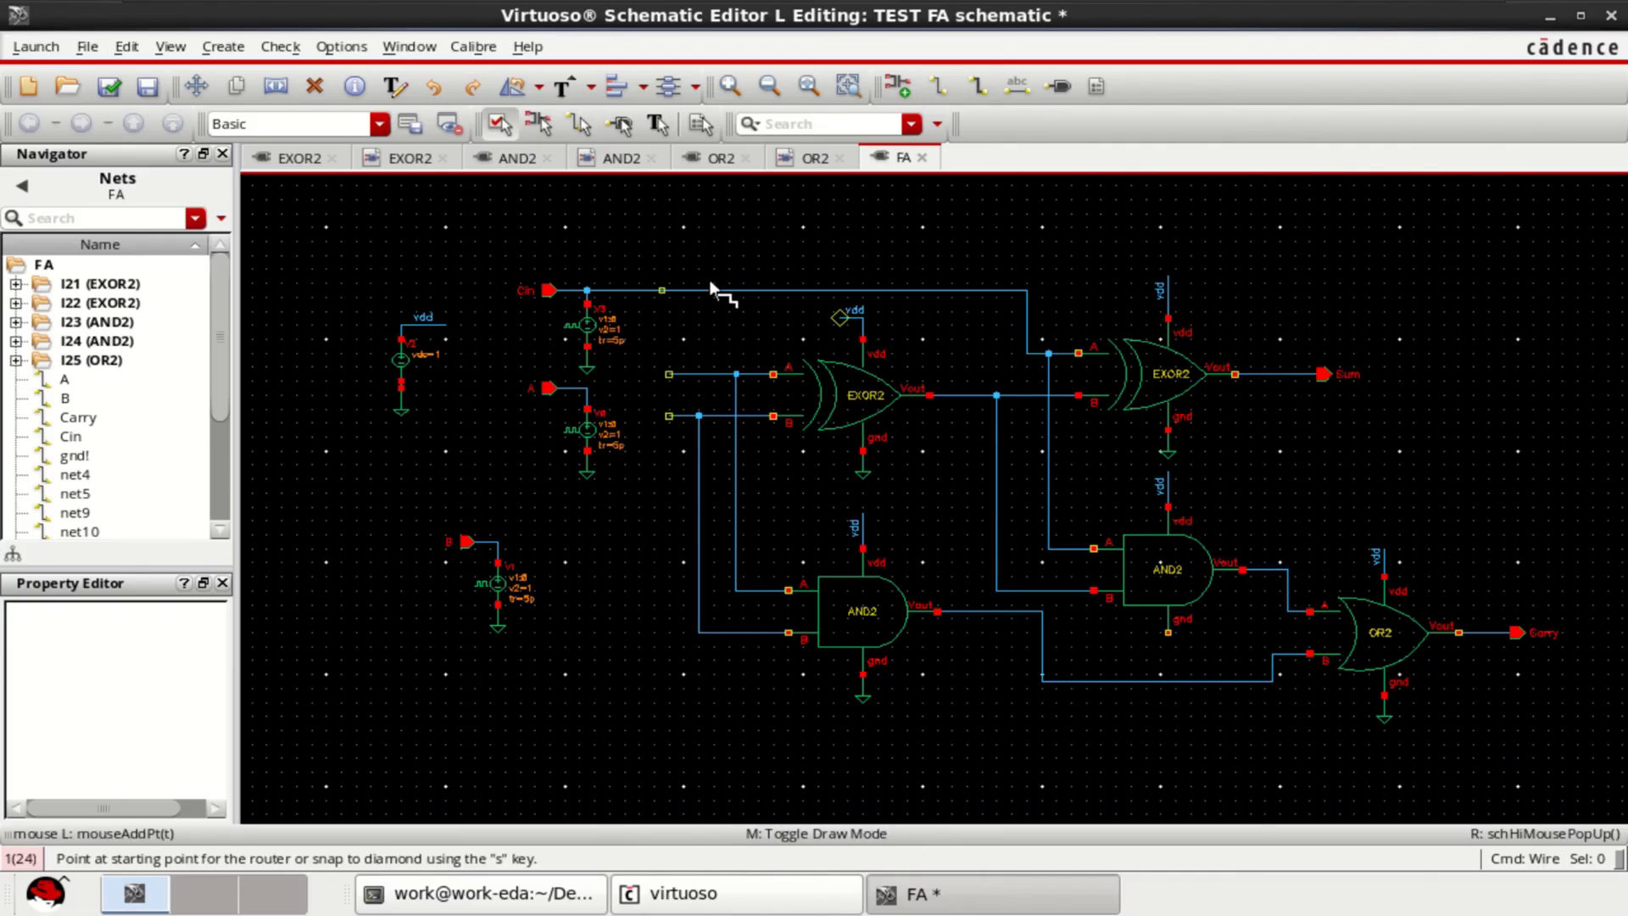
left_click(668, 374)
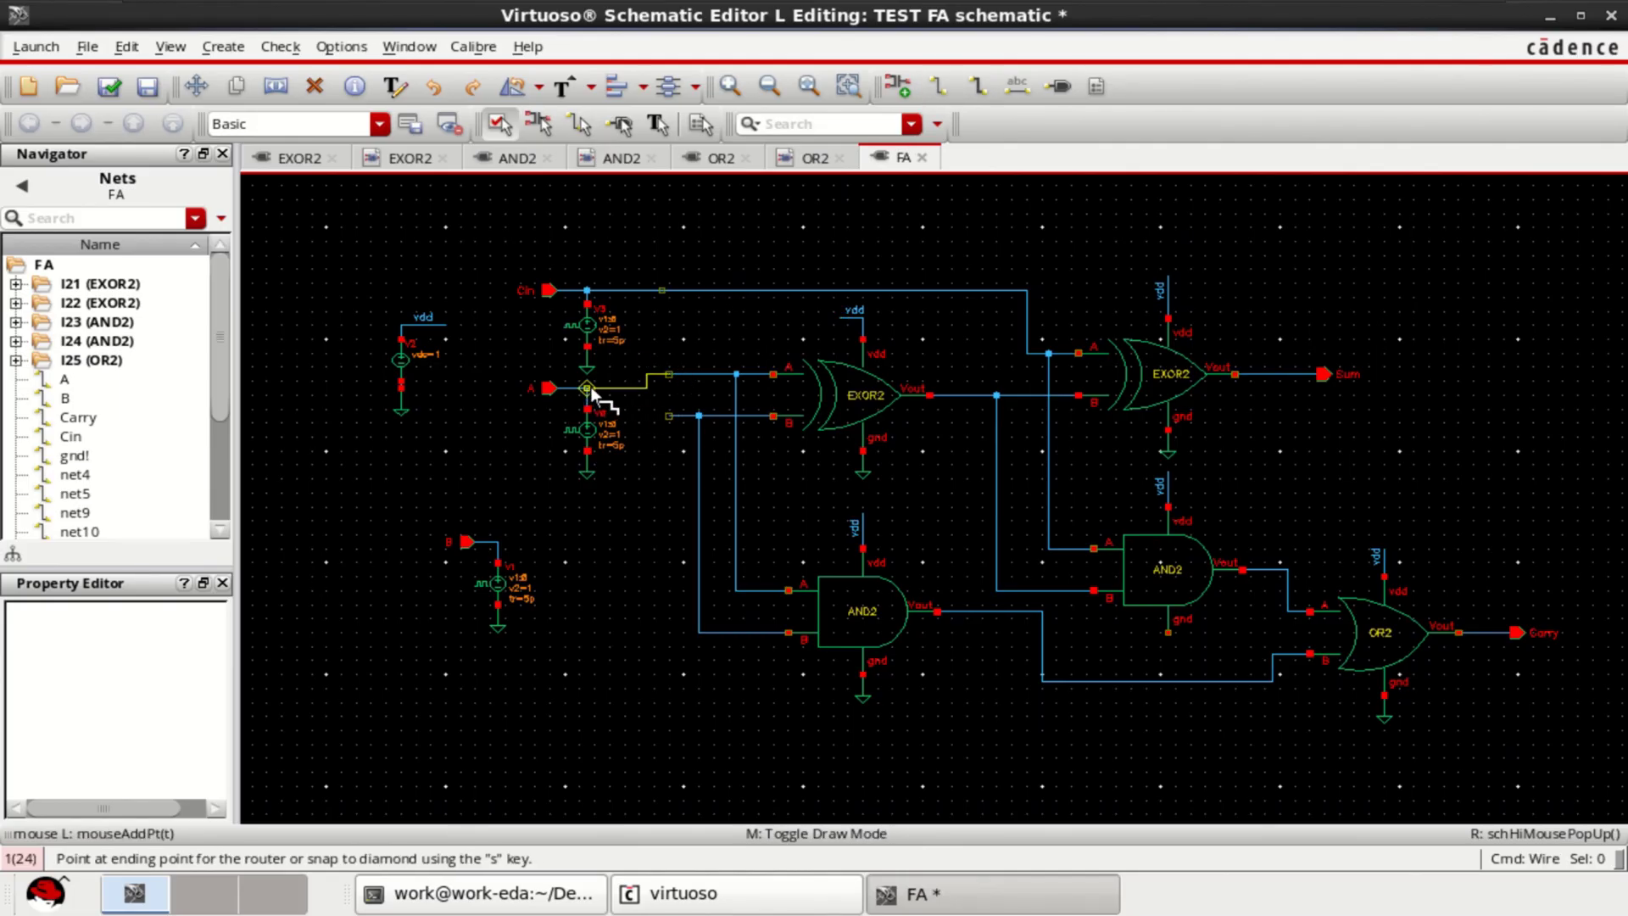
left_click(588, 389)
key("Escape")
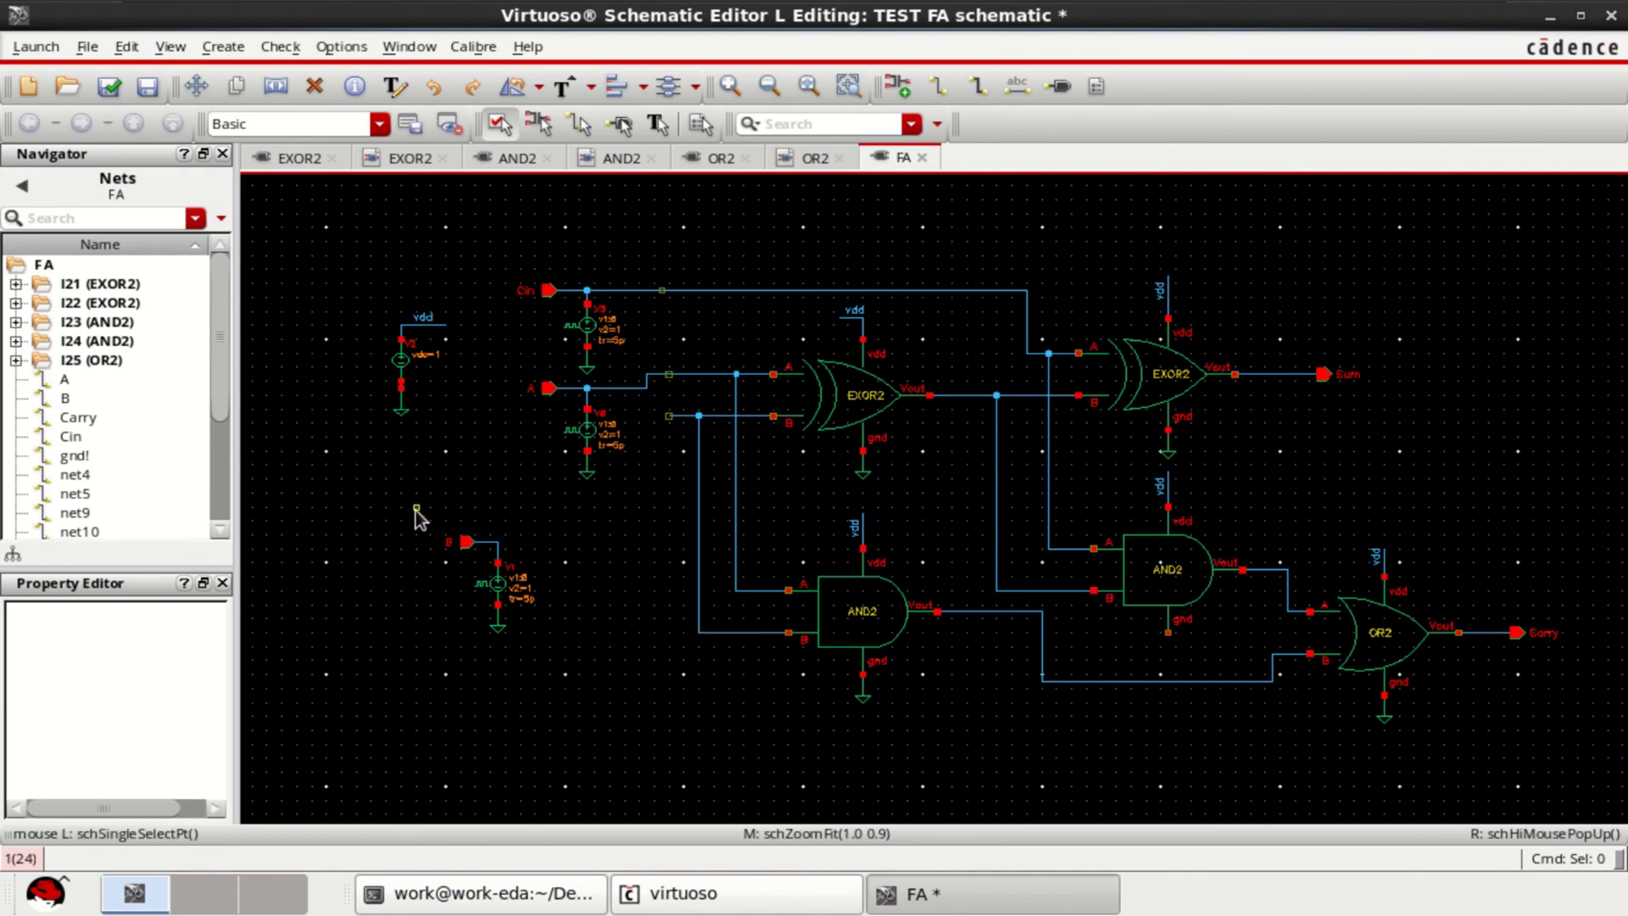
Step: Move the B pin and source below A, wire it to the B input line, and begin moving vdd
left_click_drag(417, 511, 538, 661)
mouse_move(496, 593)
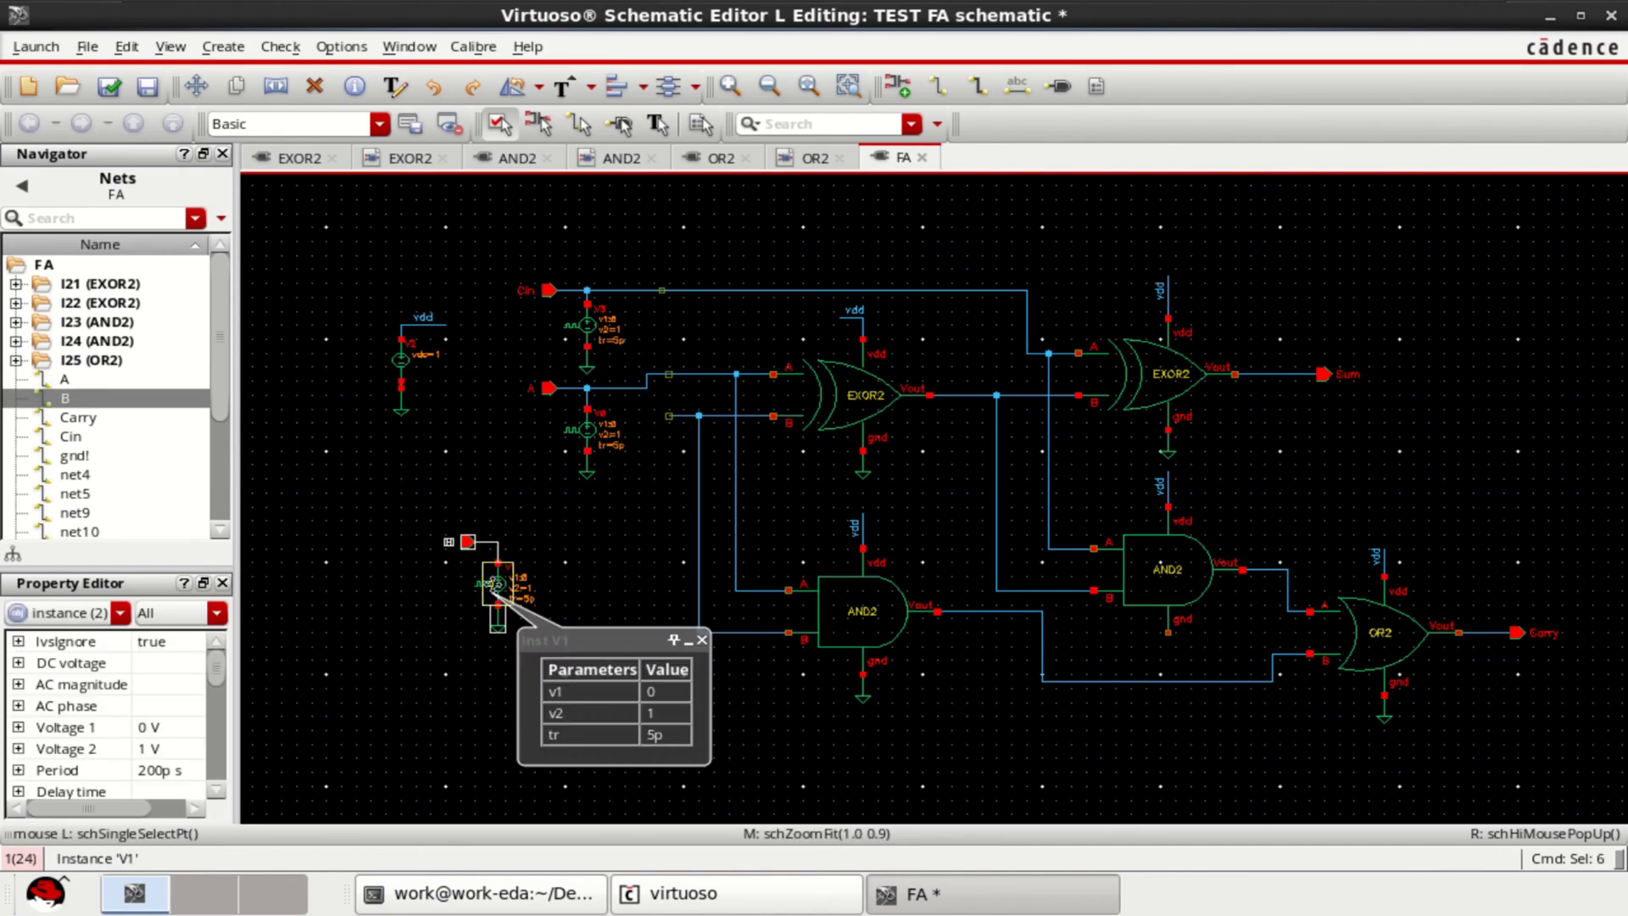
key("s")
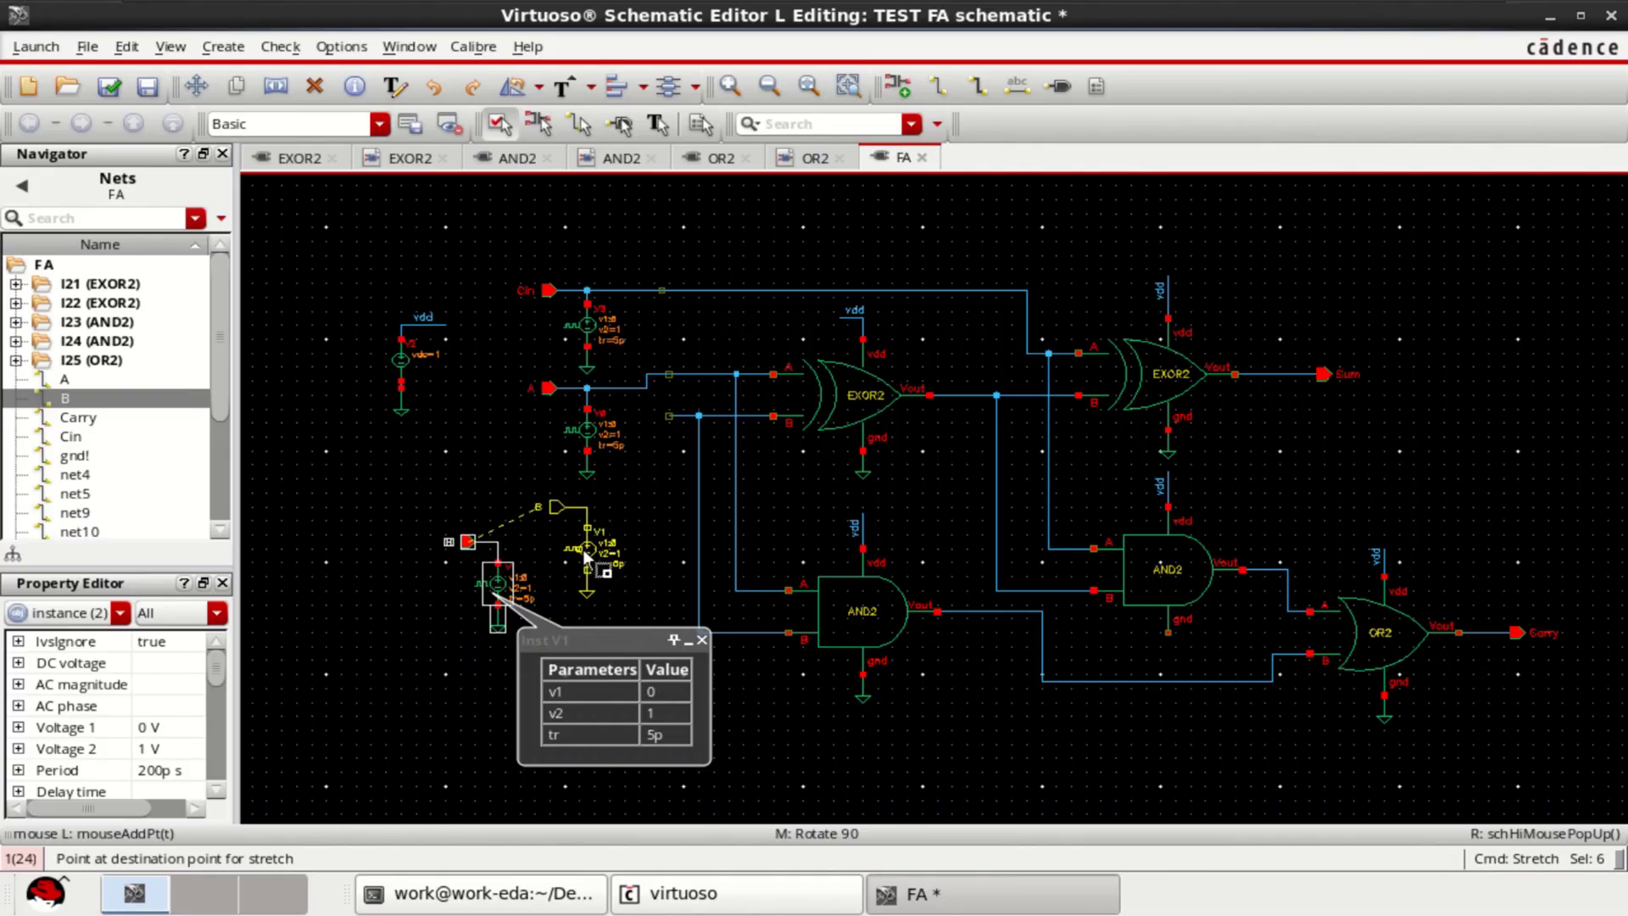
left_click(585, 556)
left_click(786, 256)
left_click(938, 92)
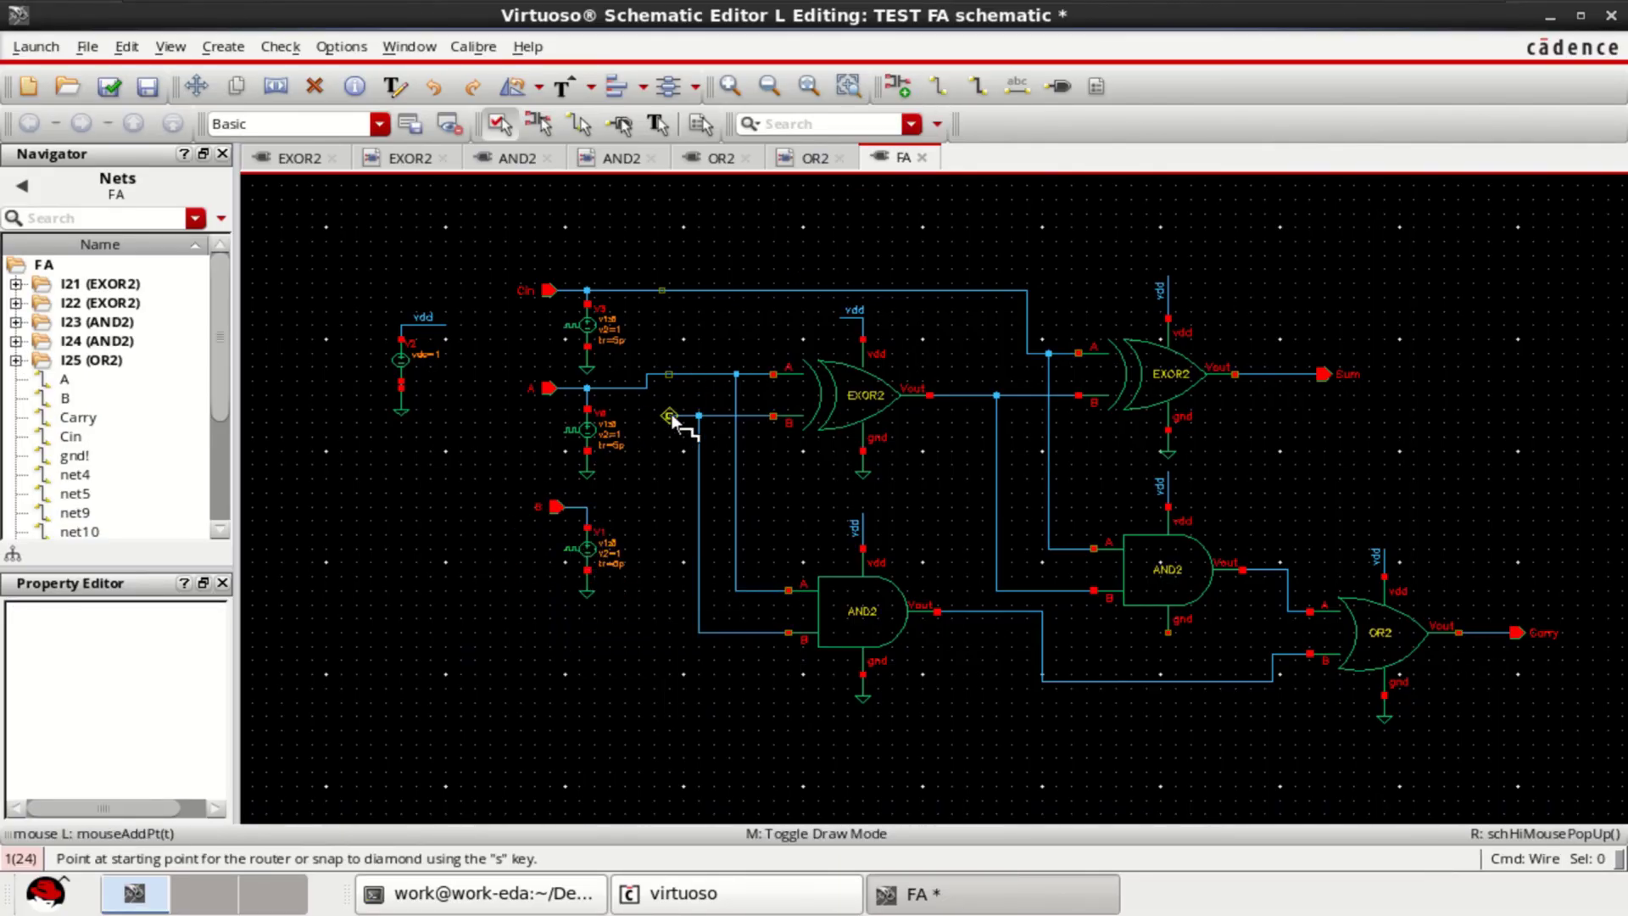
left_click(669, 415)
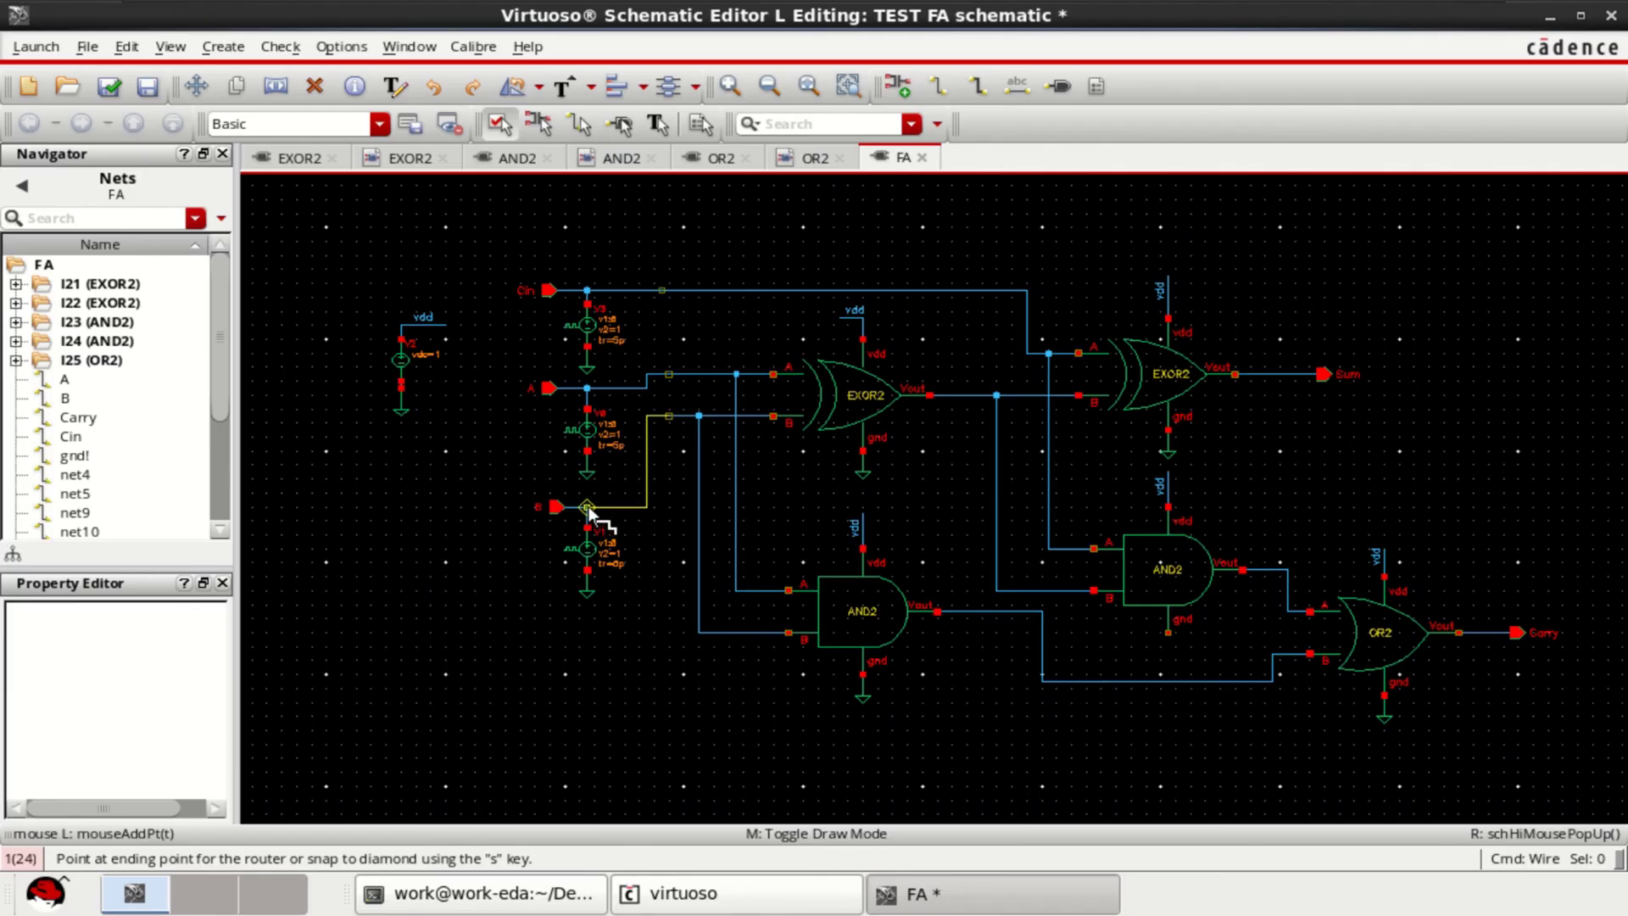
left_click(586, 507)
key("Escape")
left_click_drag(341, 268, 481, 479)
left_click_drag(441, 339, 585, 666)
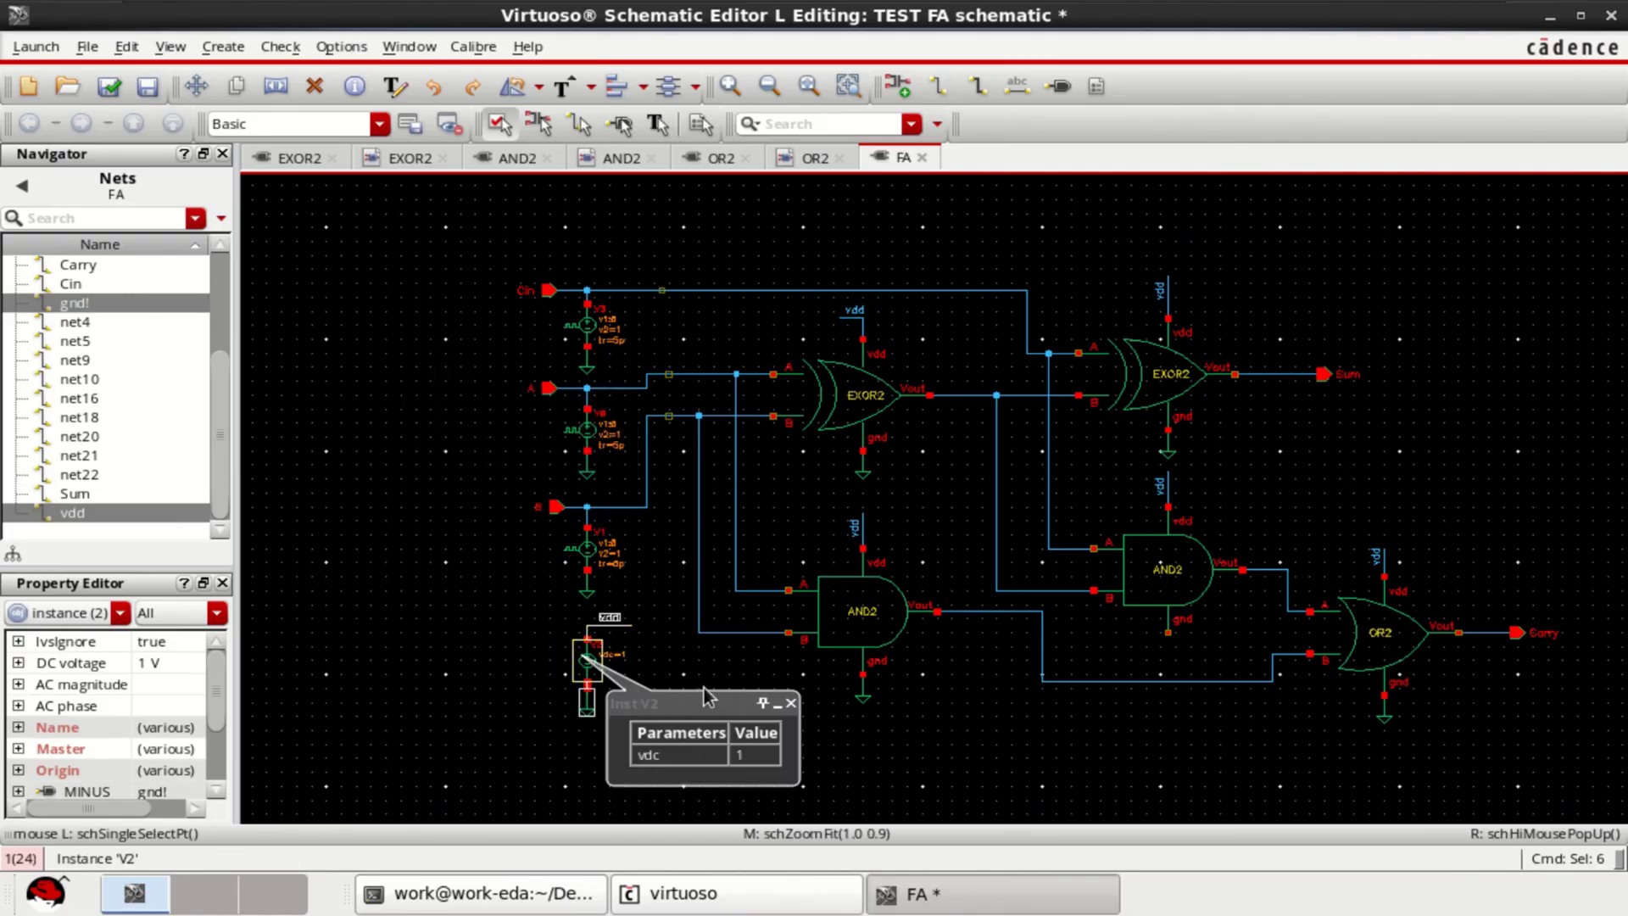
Step: Drop the vdd source below the B source, then check and save, dismissing the warning
left_click(924, 749)
key("f")
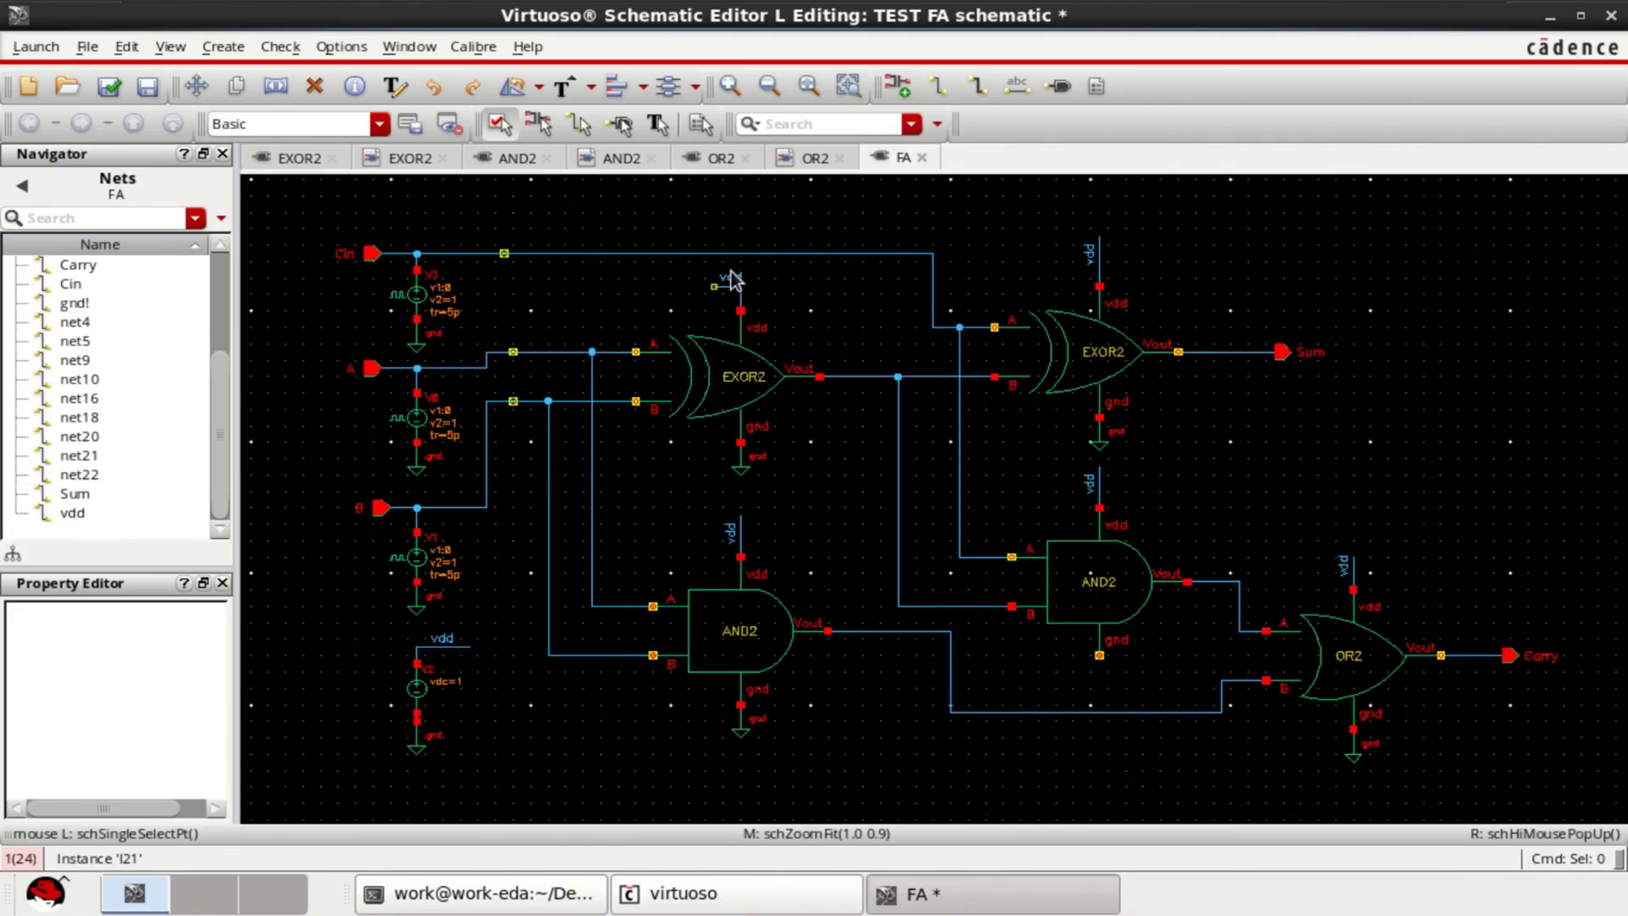
left_click(108, 85)
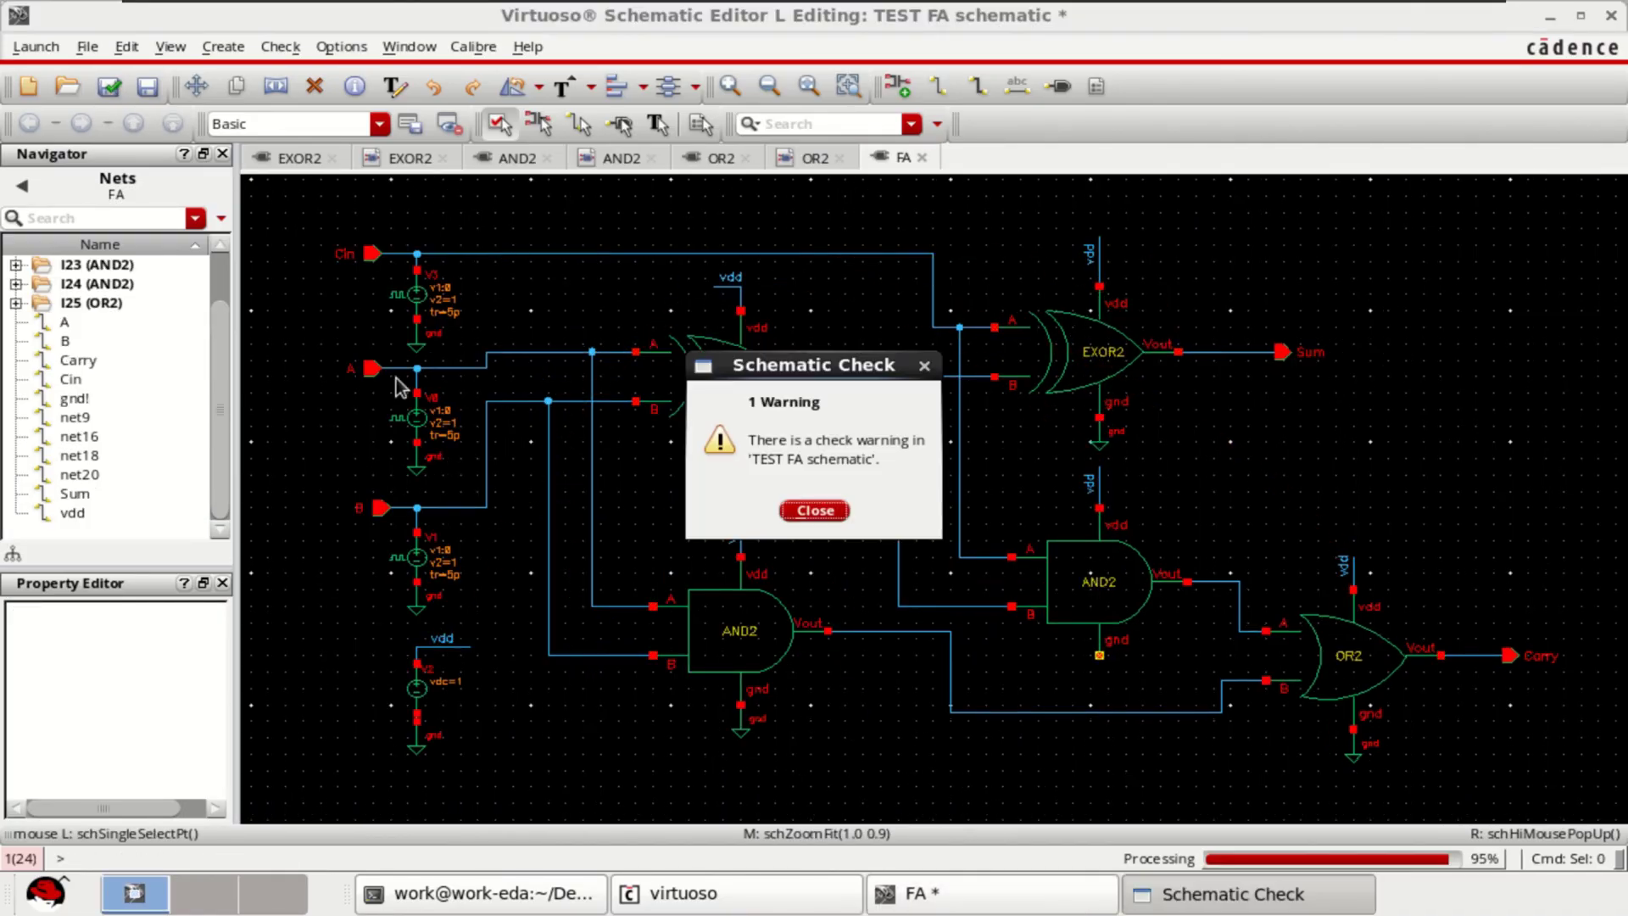
left_click(817, 510)
Step: Copy a gnd symbol onto the second AND2's gnd pin and check and save again
left_click(740, 725)
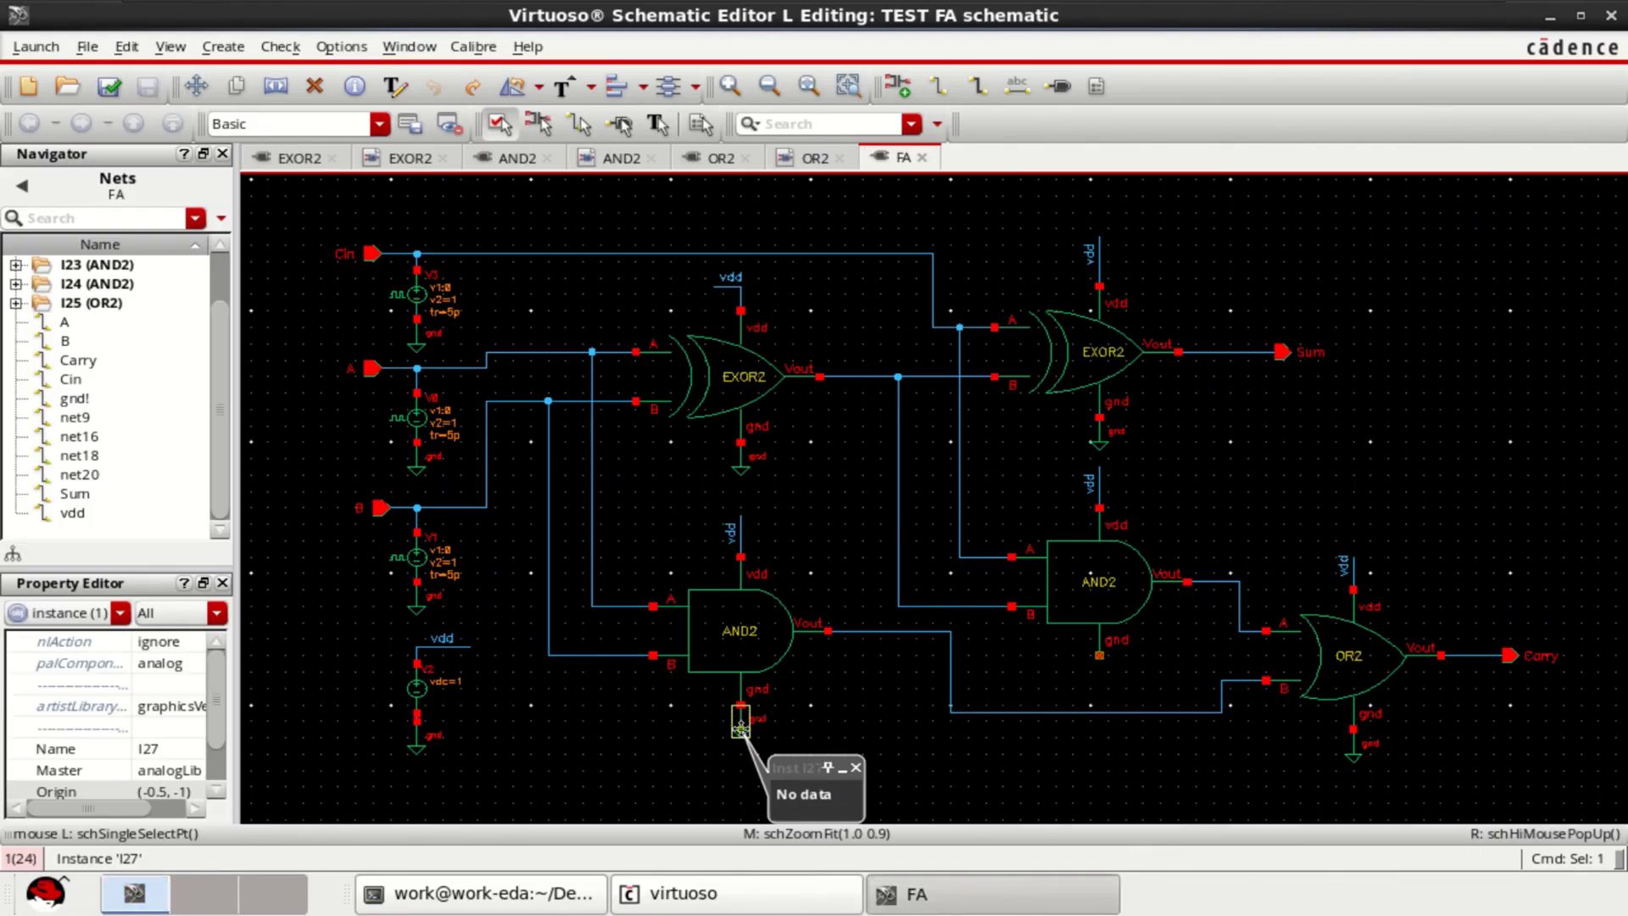
key("c")
left_click(739, 724)
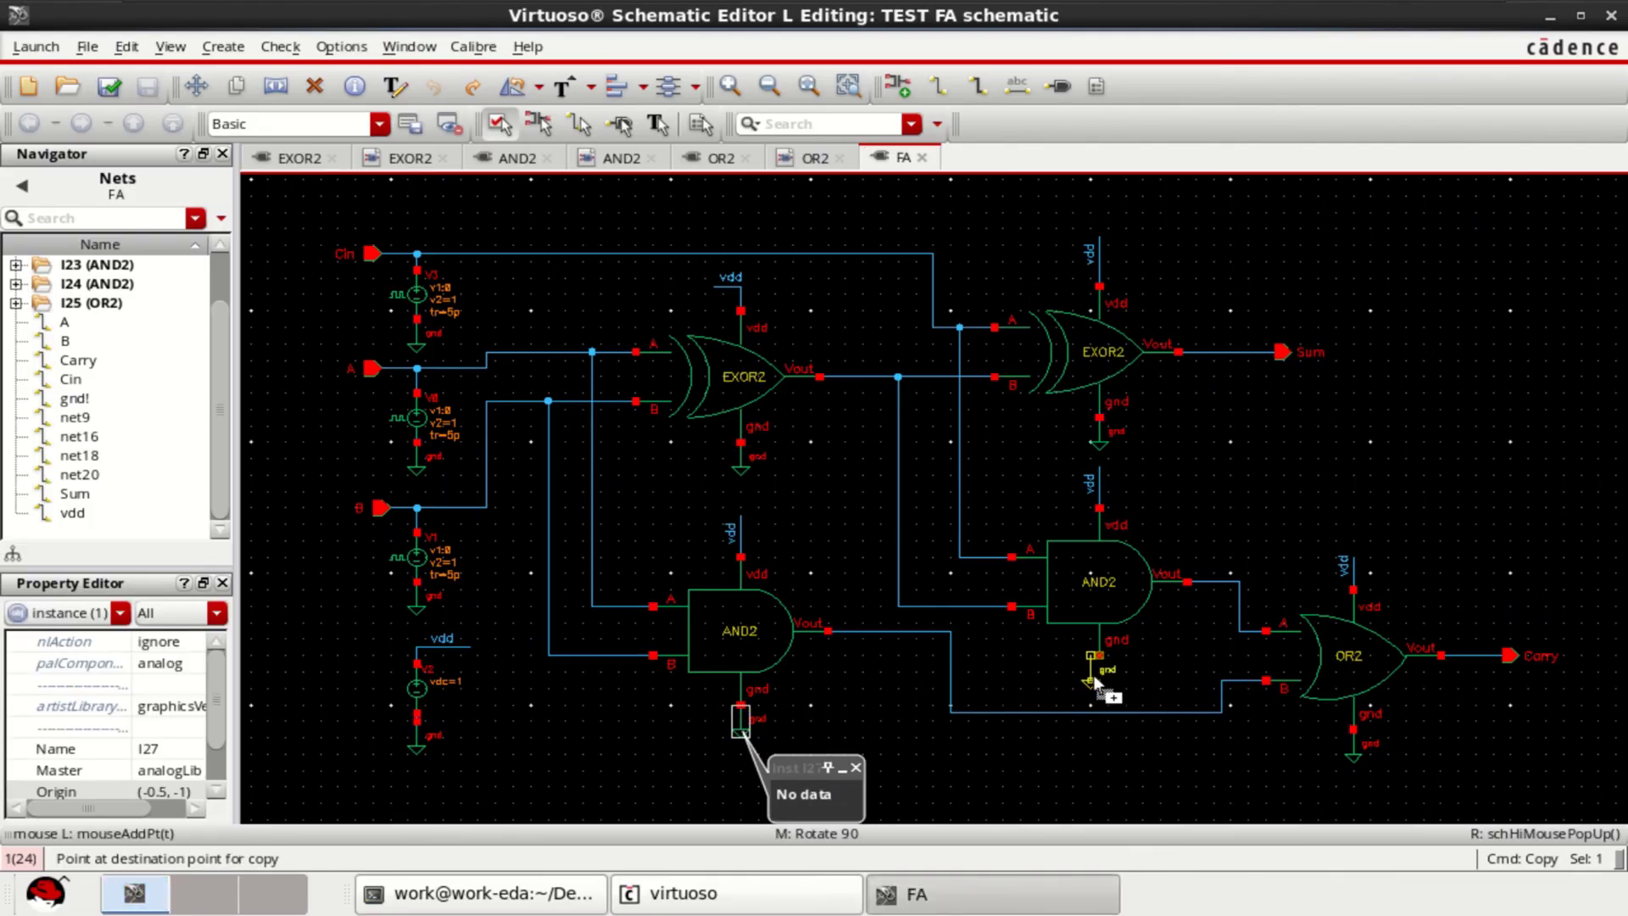
left_click(1101, 679)
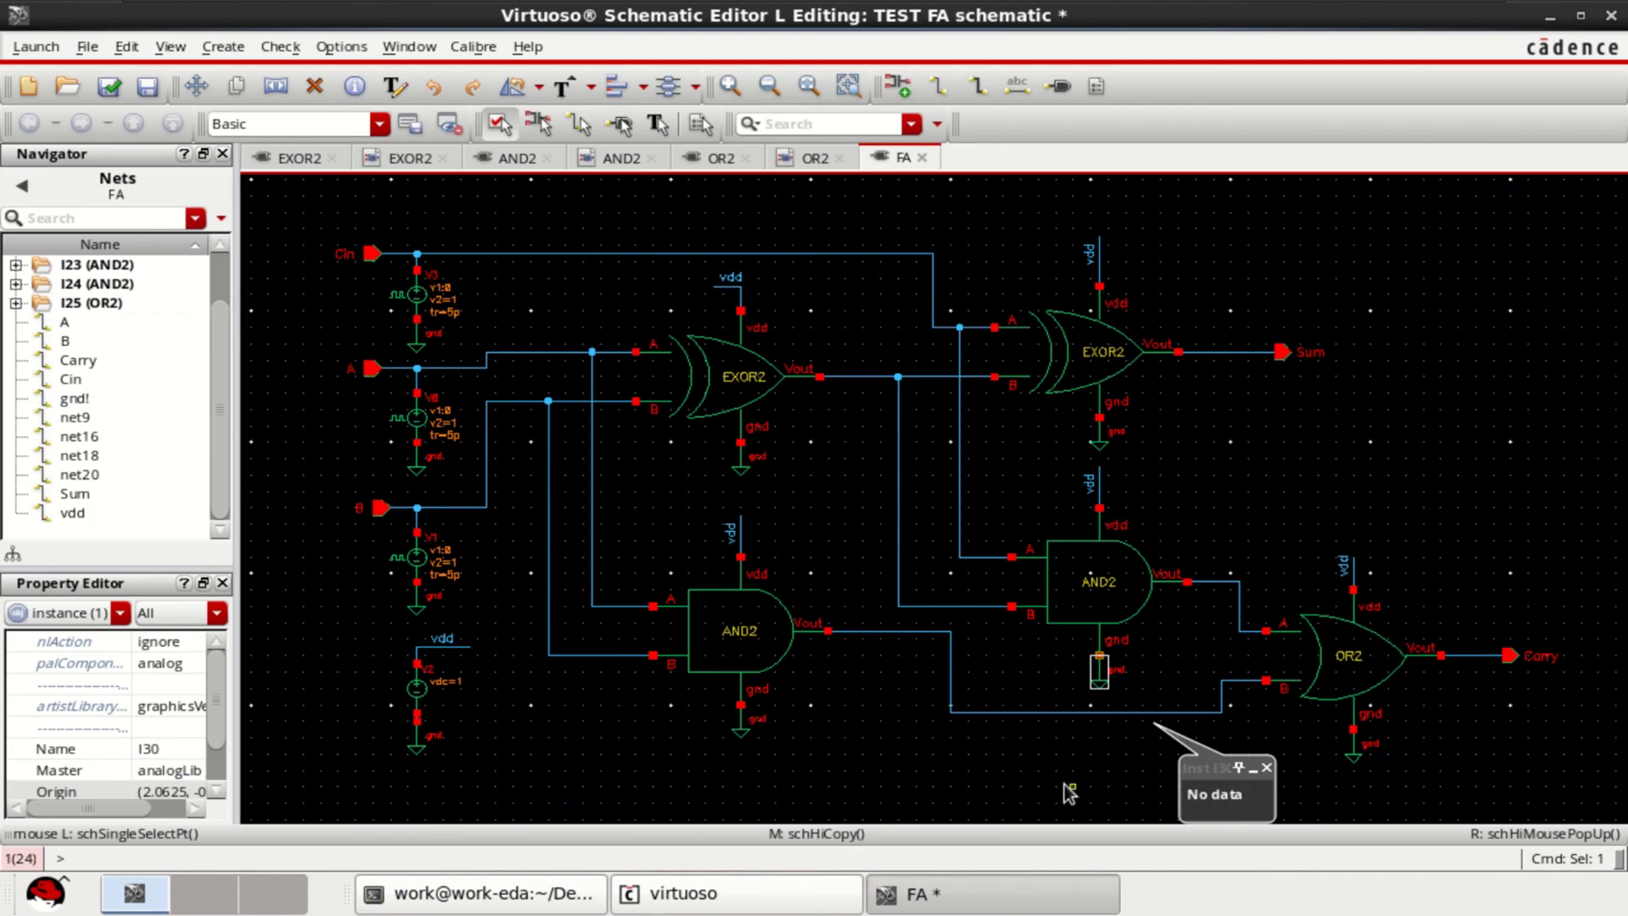
left_click(113, 86)
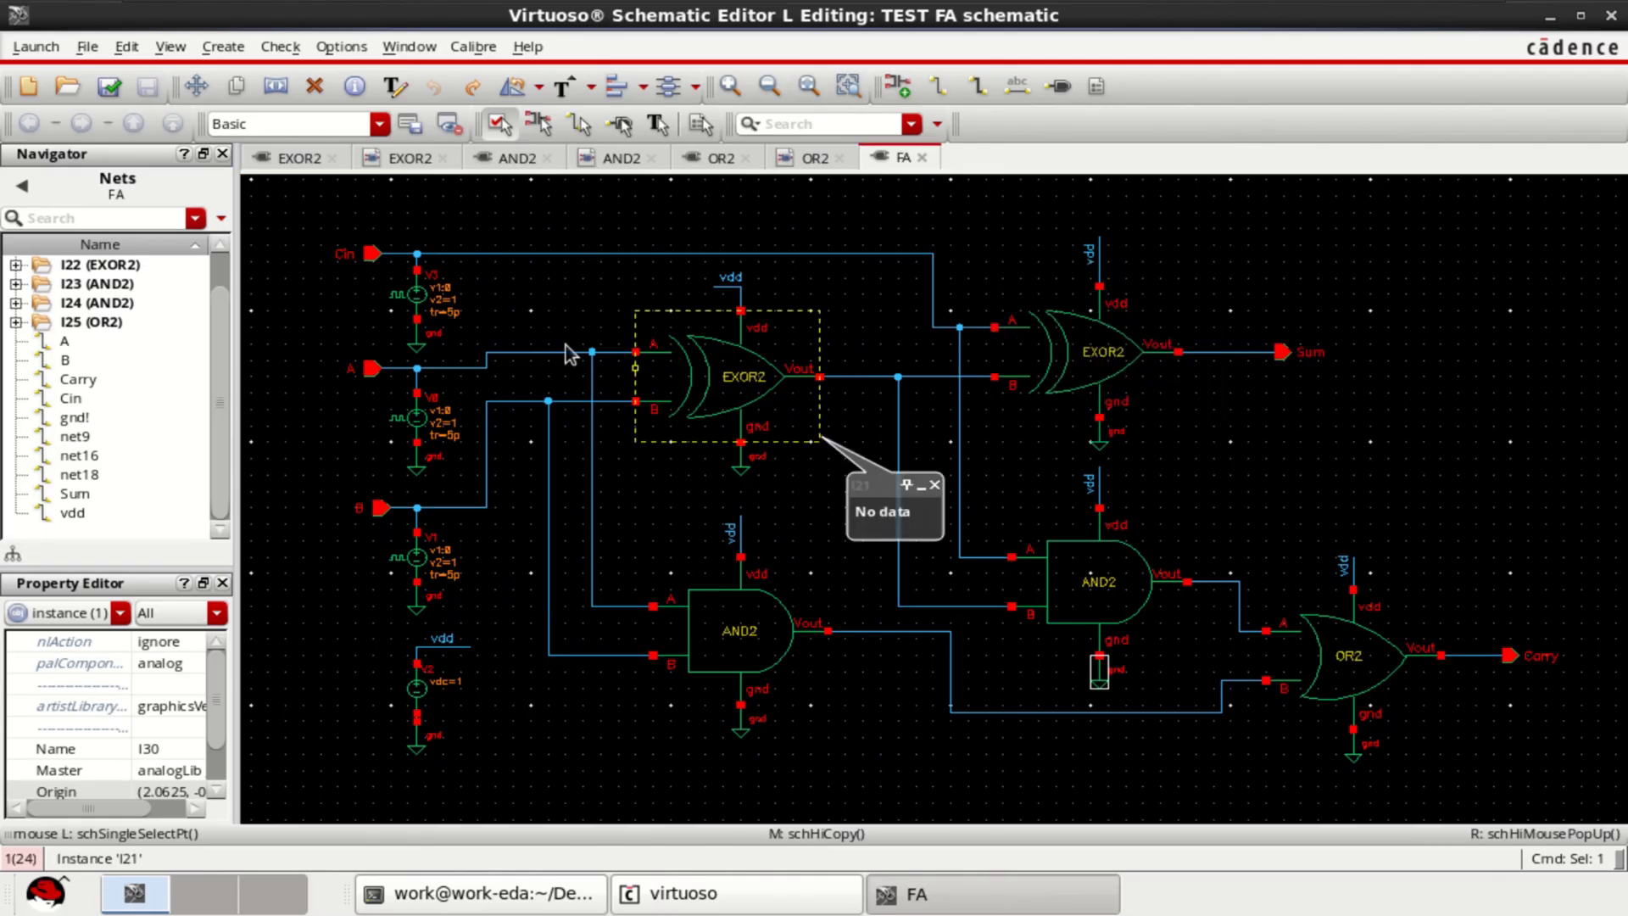
Step: Launch ADE L for the FA schematic
left_click(36, 48)
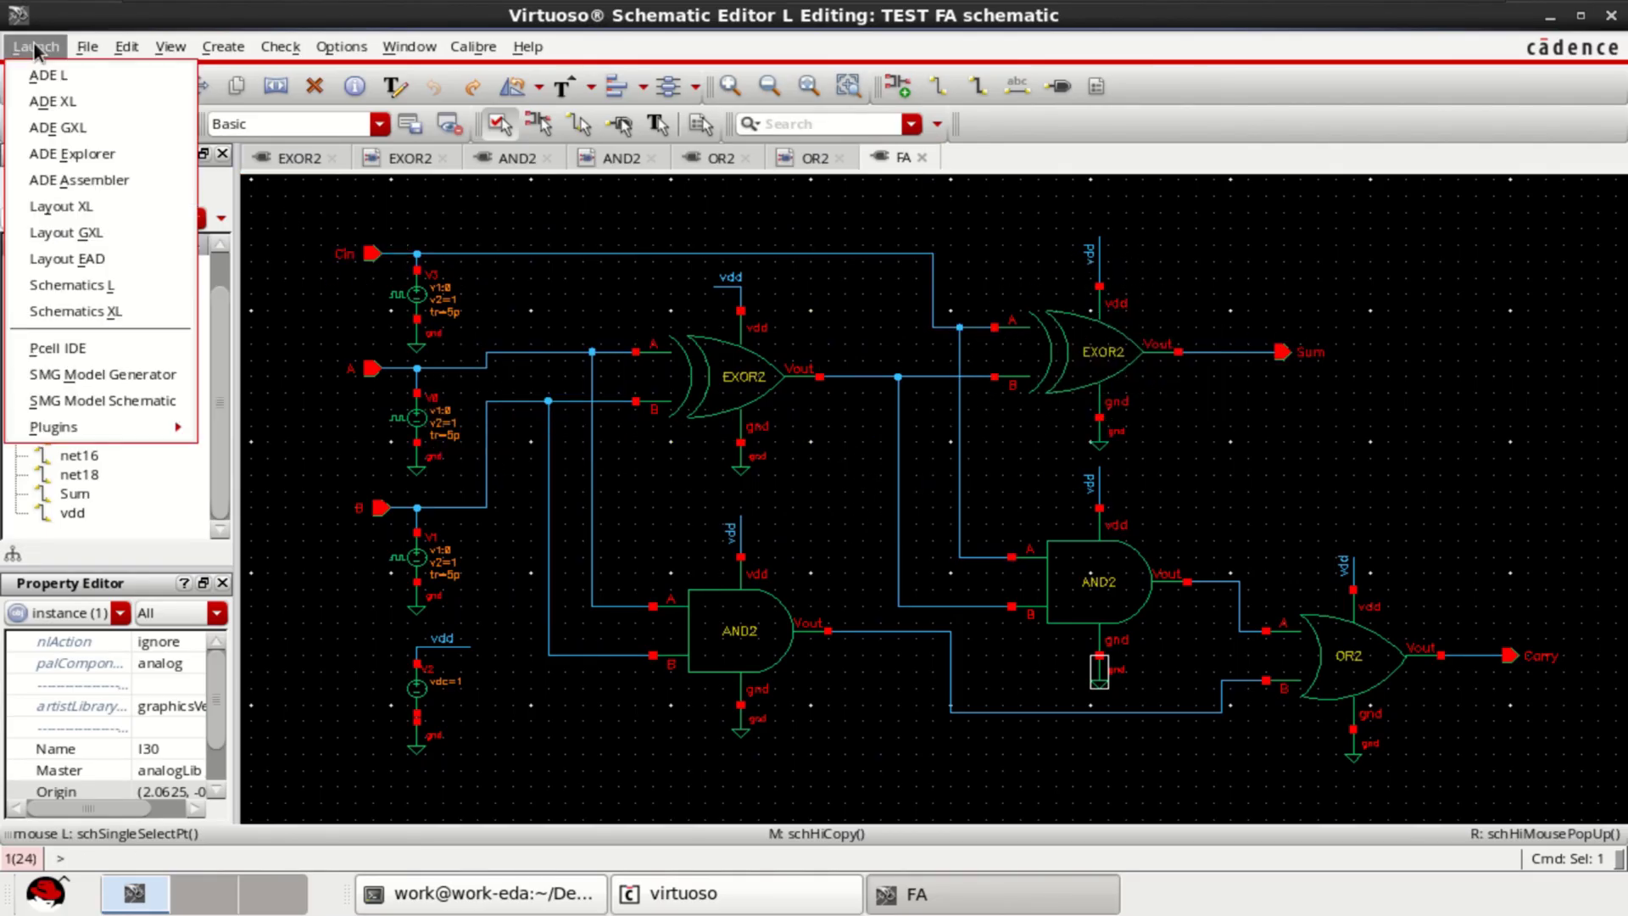
left_click(89, 73)
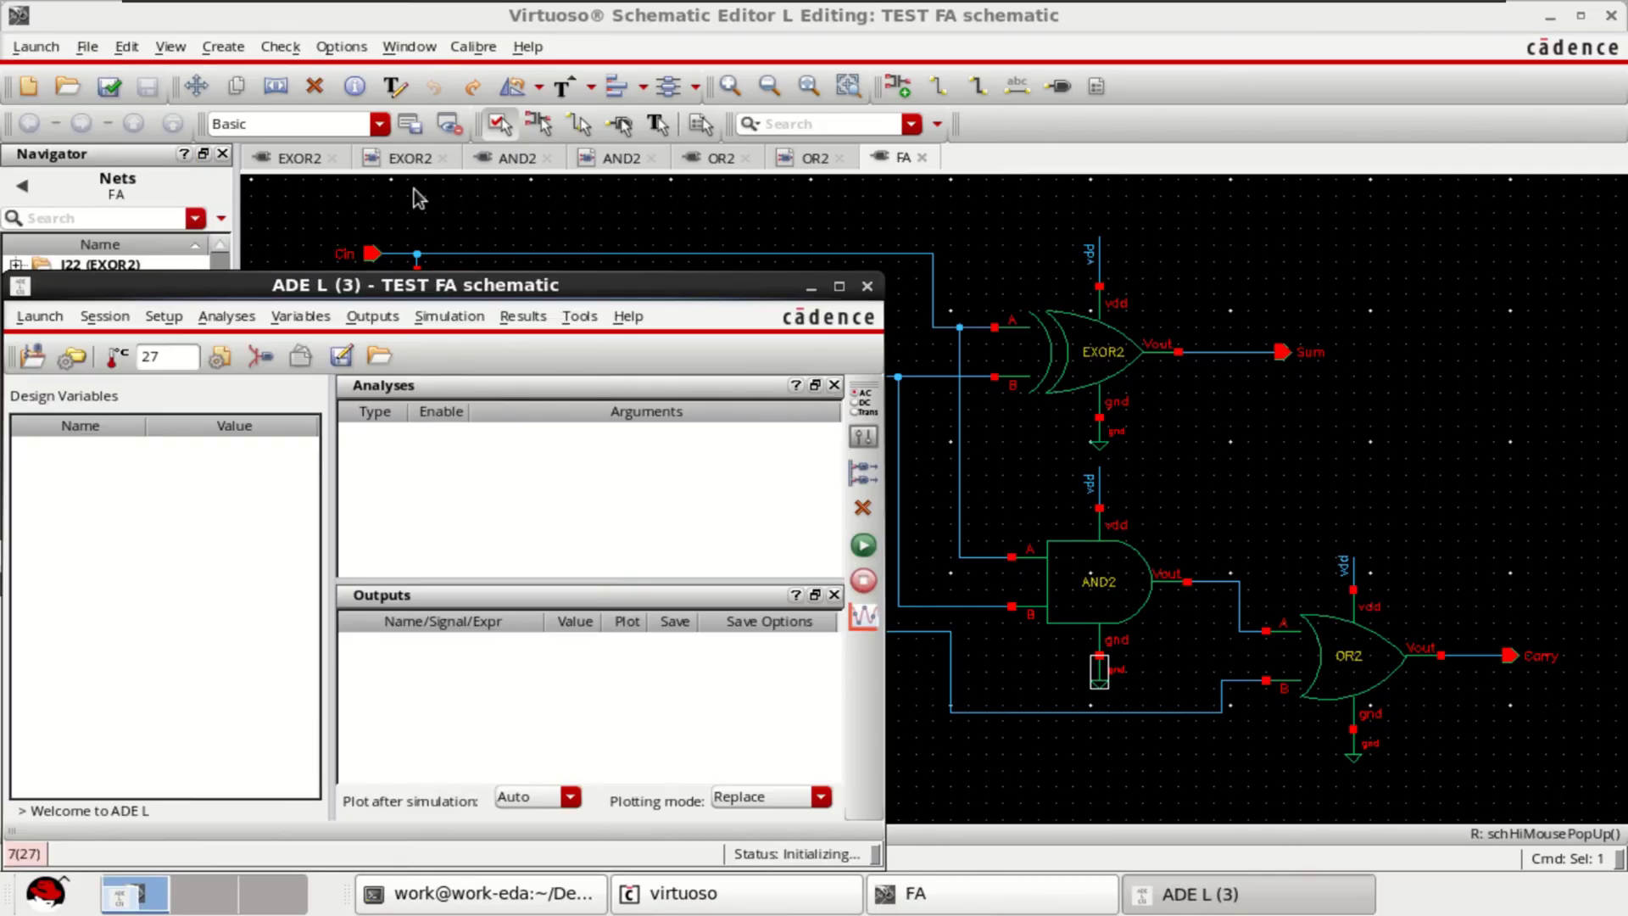
left_click_drag(572, 288, 936, 212)
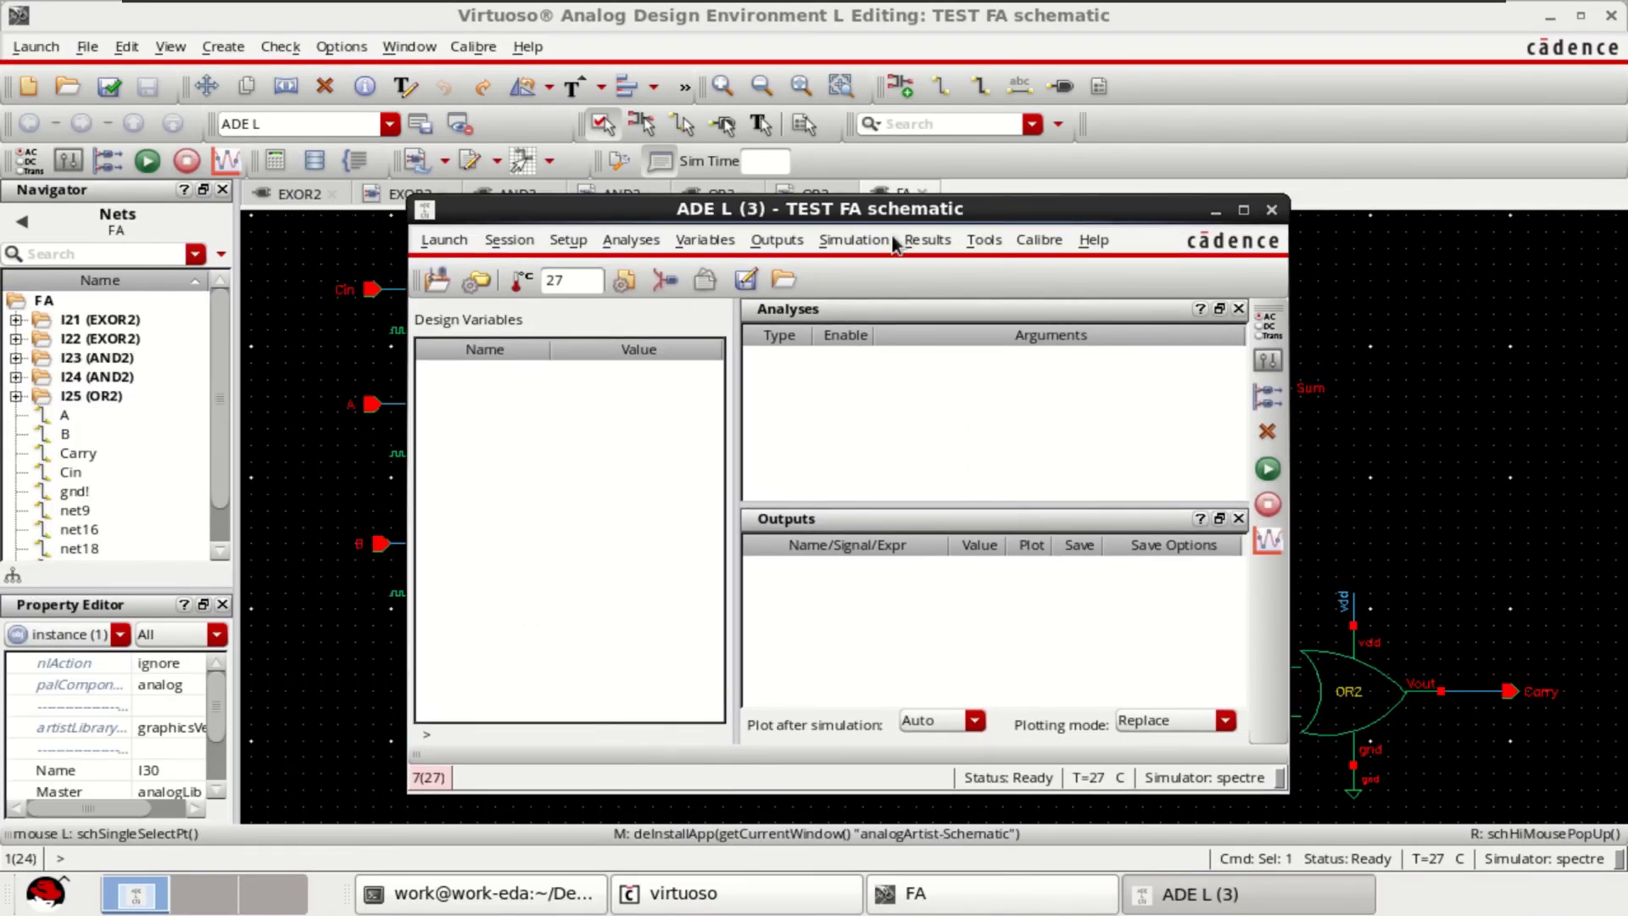
Step: Add an enabled tran analysis with 600p stop time and moderate accuracy
right_click(930, 418)
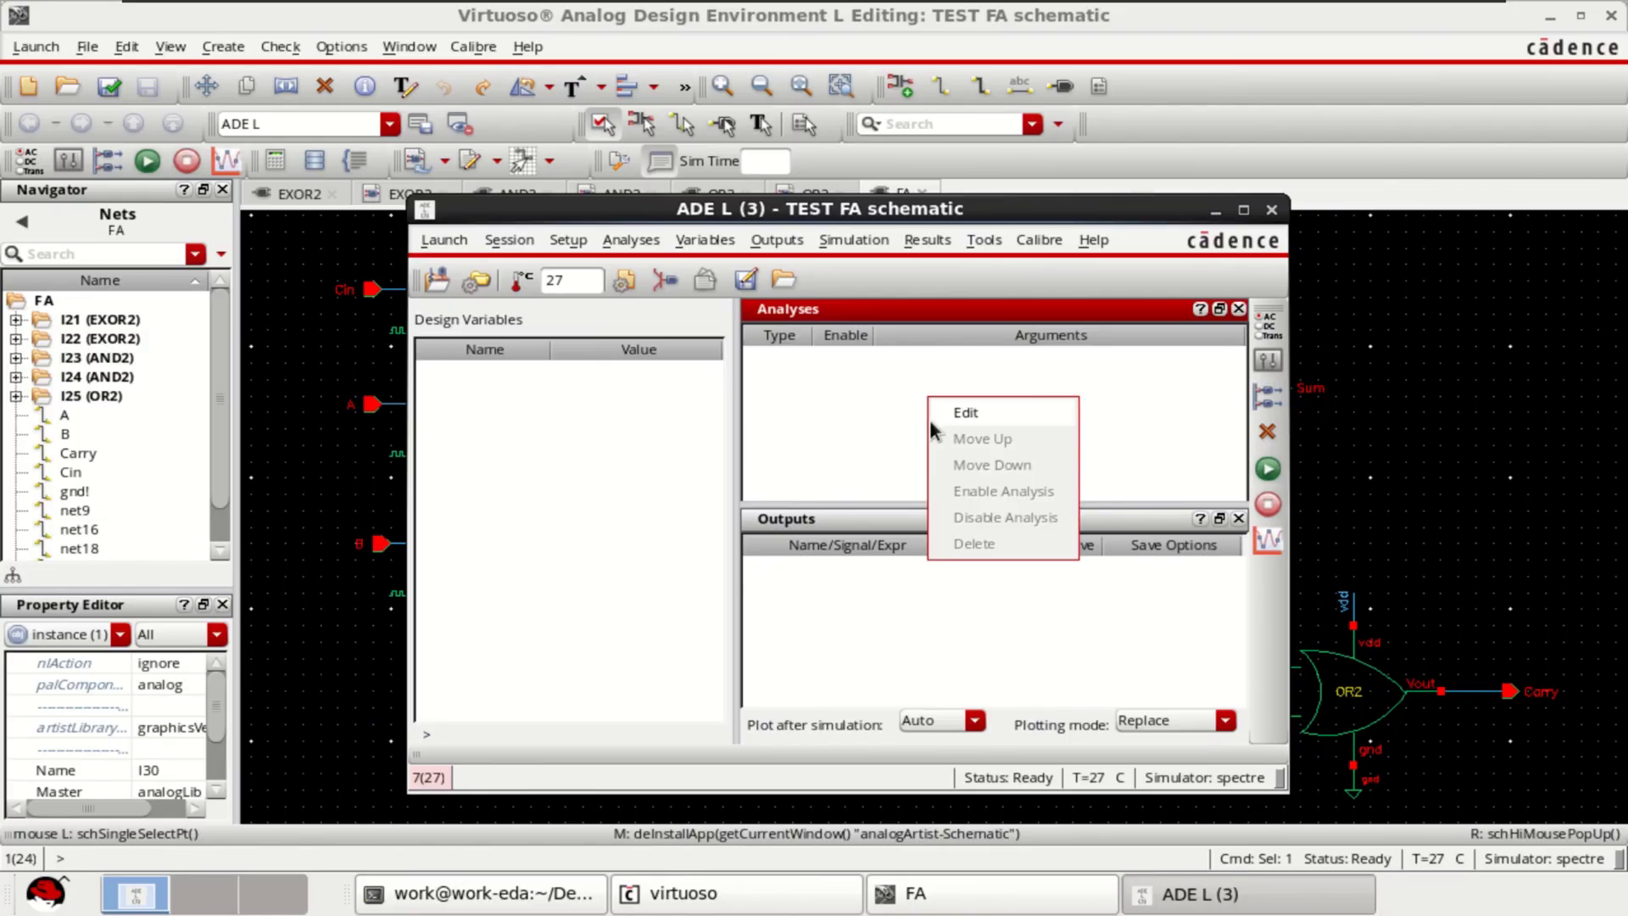
left_click(1005, 414)
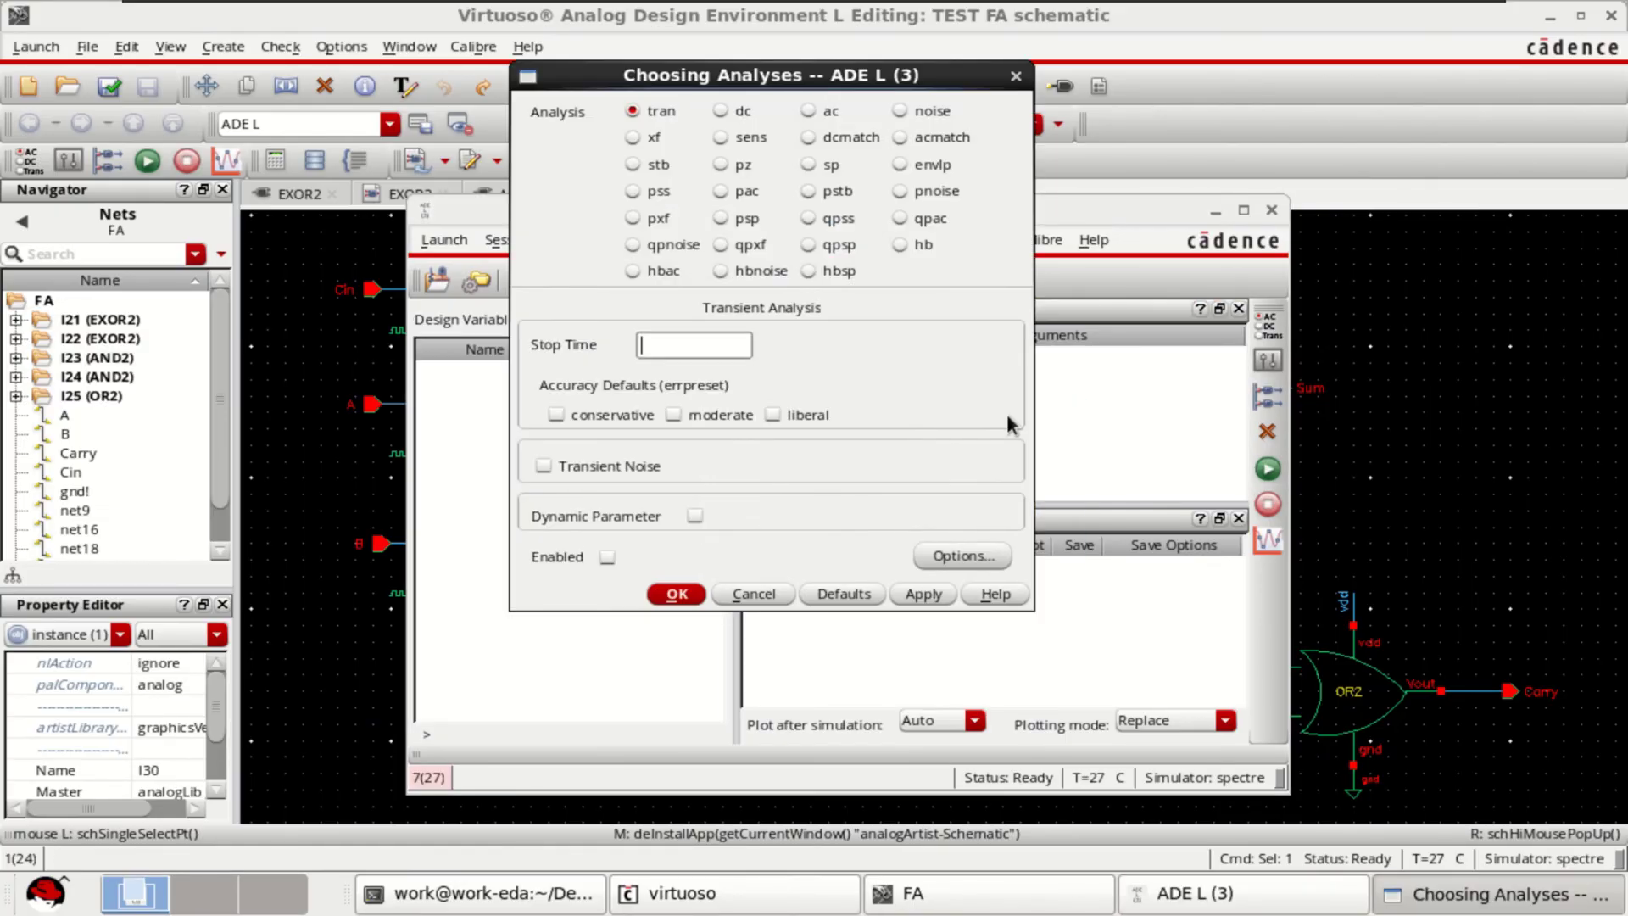
left_click_drag(708, 74, 724, 166)
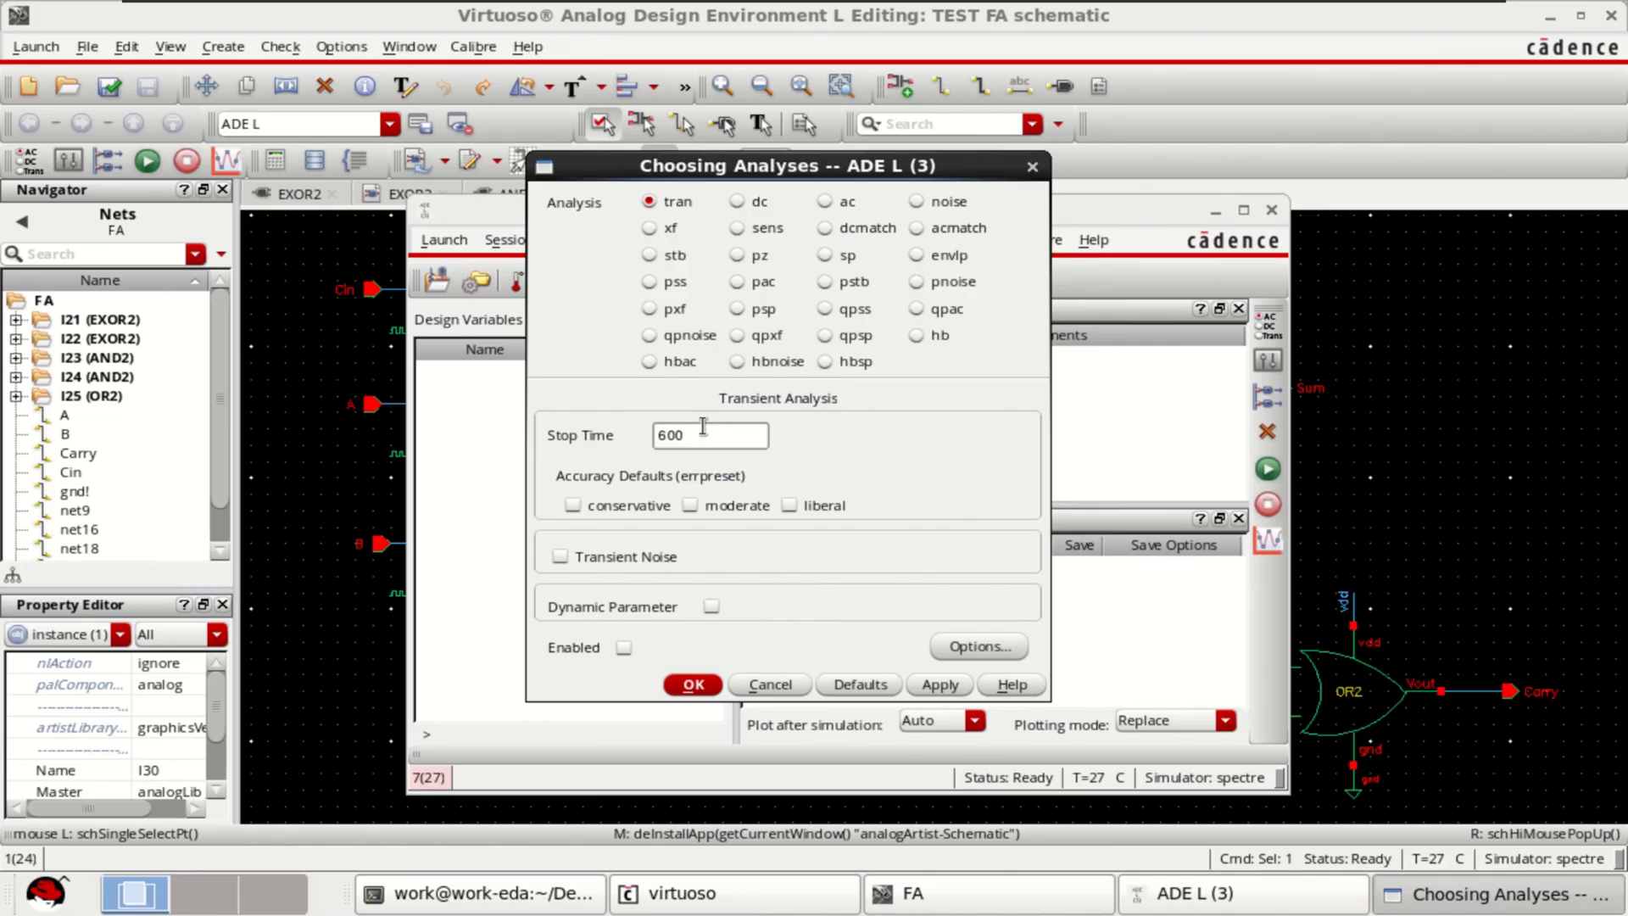
left_click(712, 504)
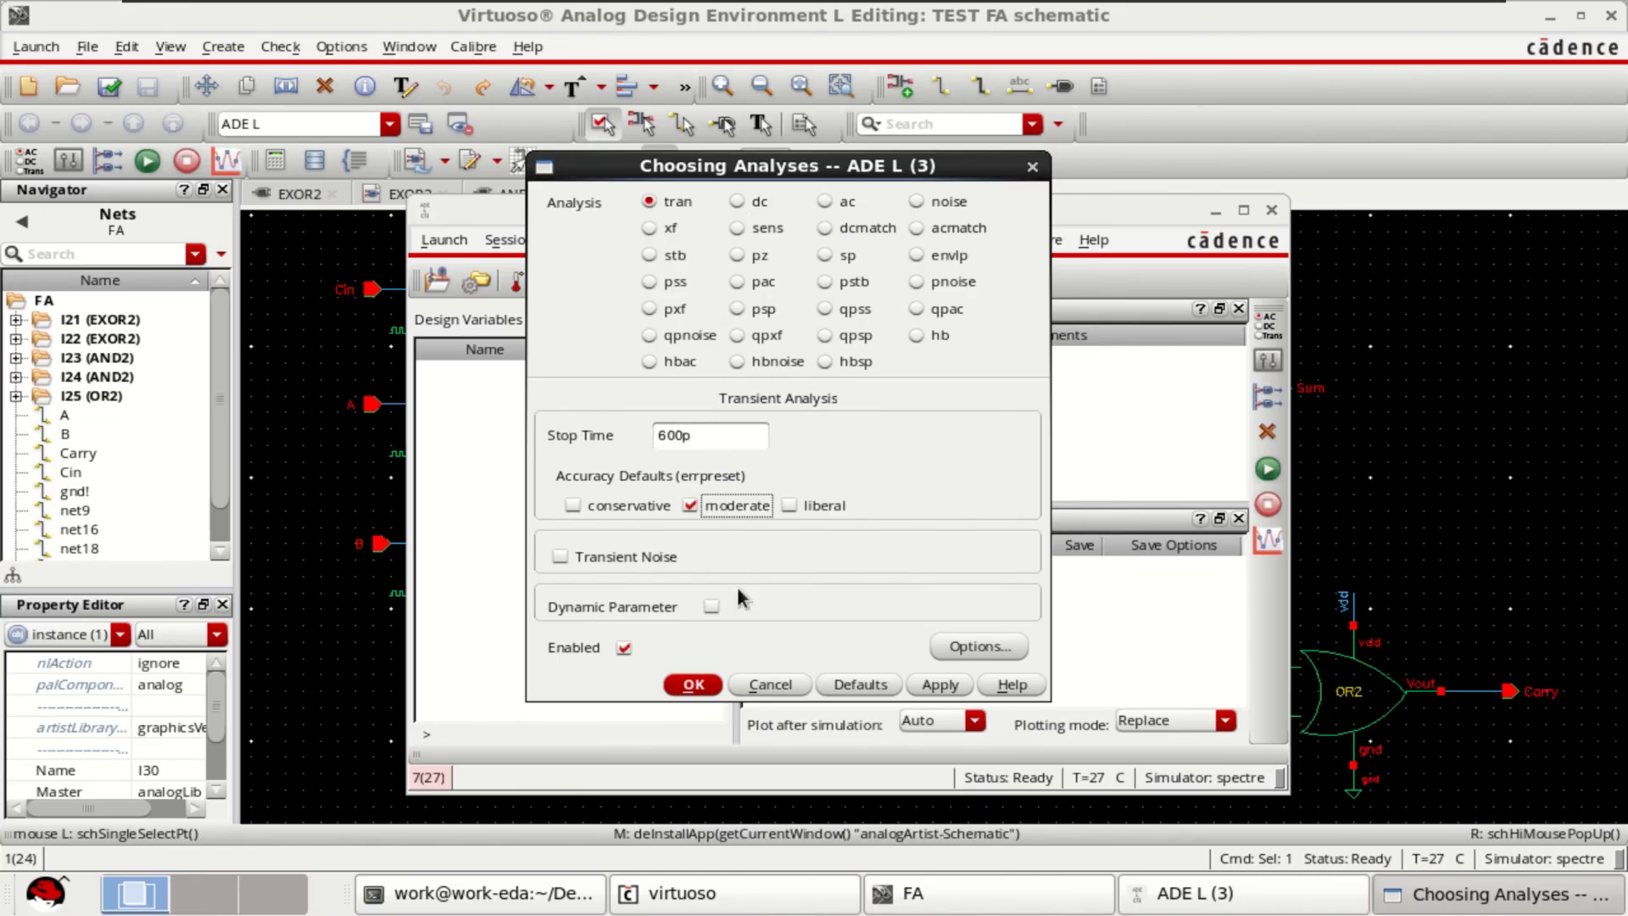
left_click(685, 683)
right_click(936, 603)
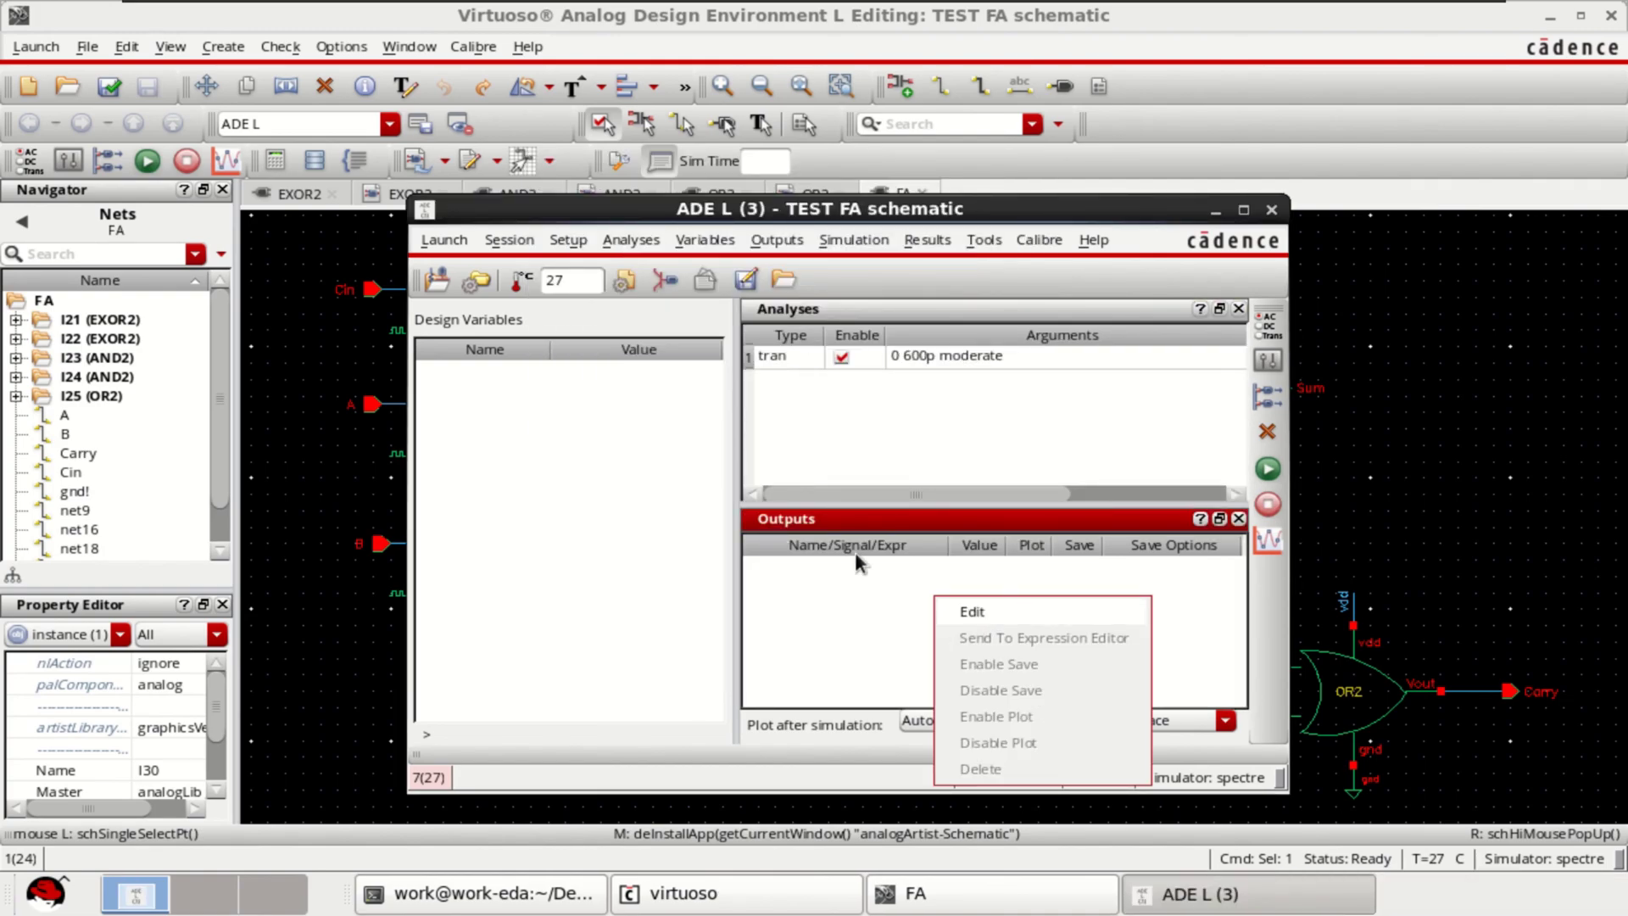
Step: Pick nets A, B, Cin, Sum and Carry on the schematic as plotted outputs and confirm
left_click(993, 609)
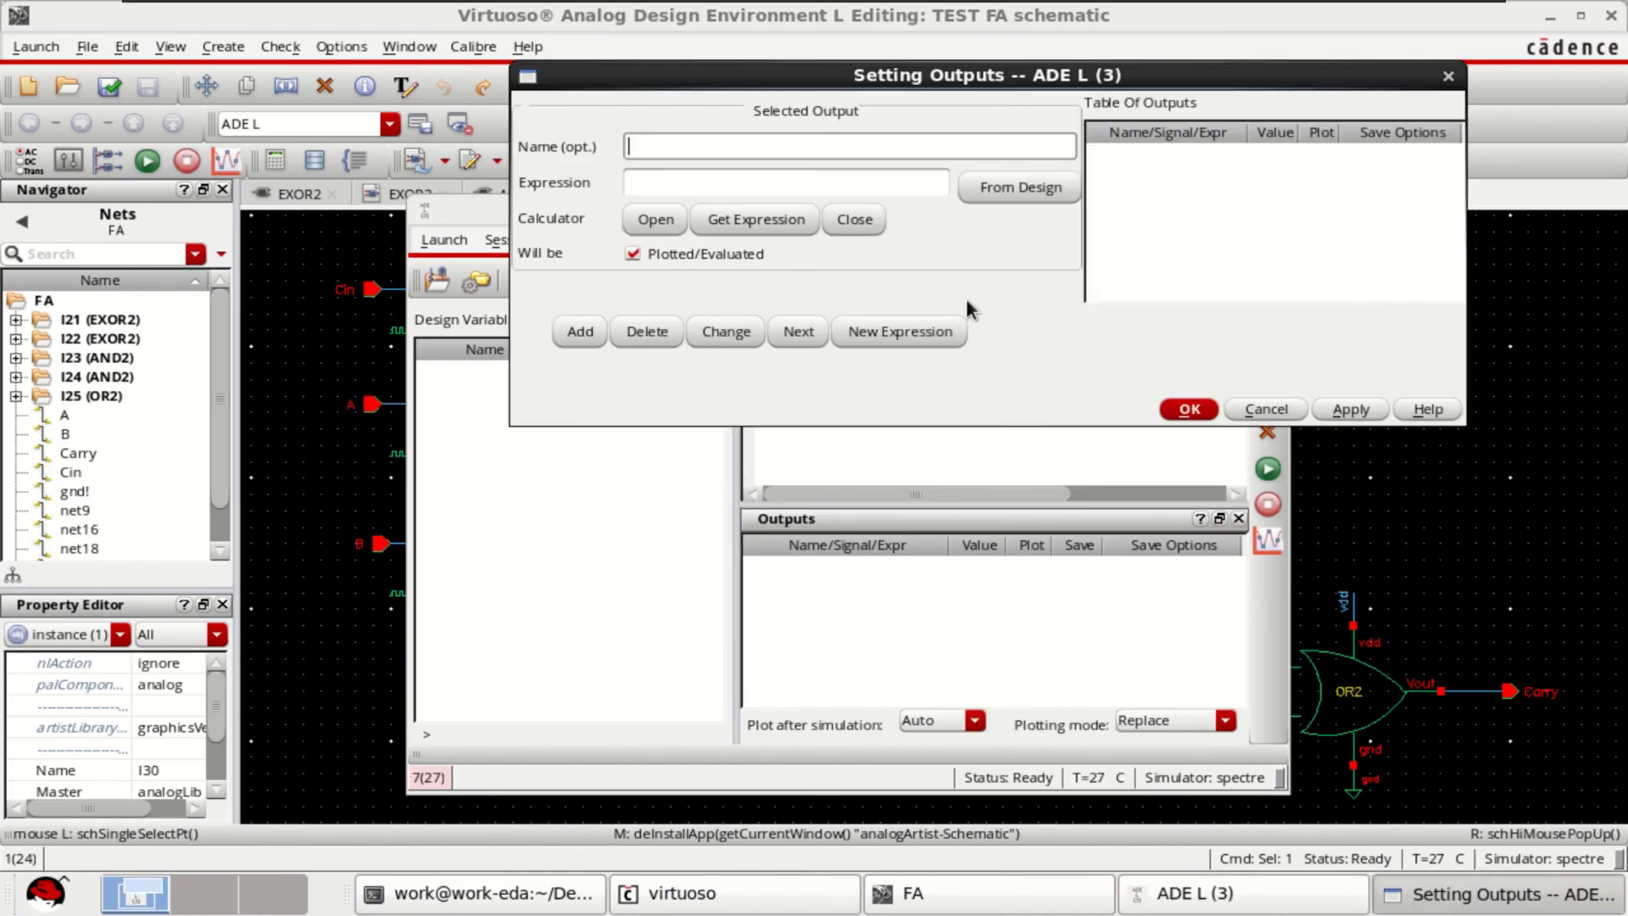
left_click(1005, 190)
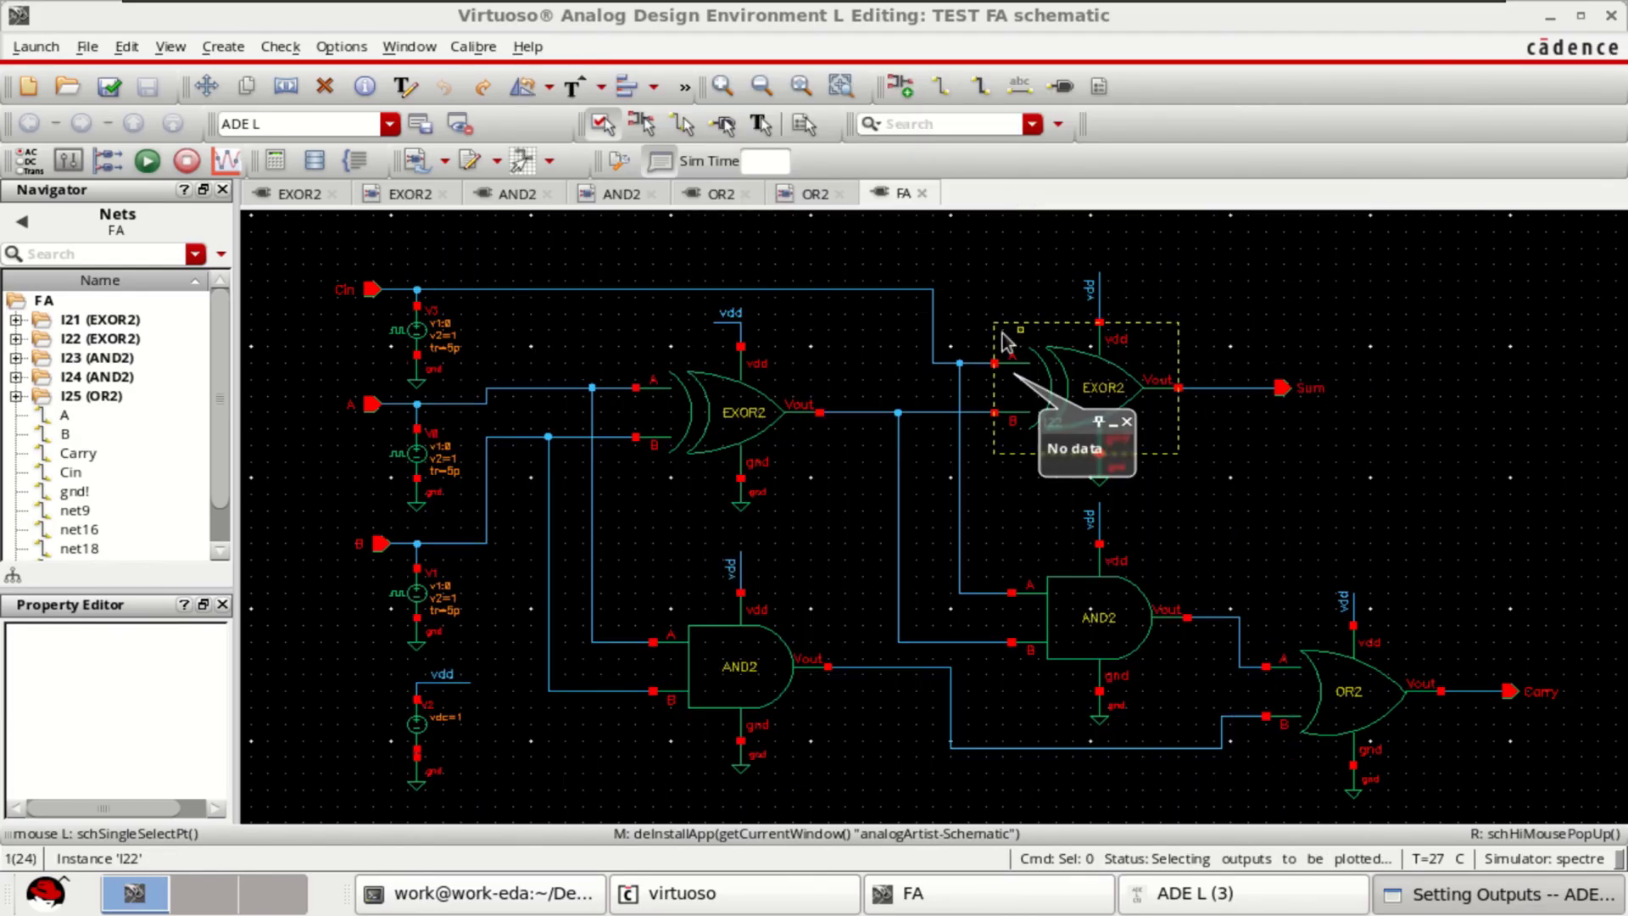
left_click(444, 401)
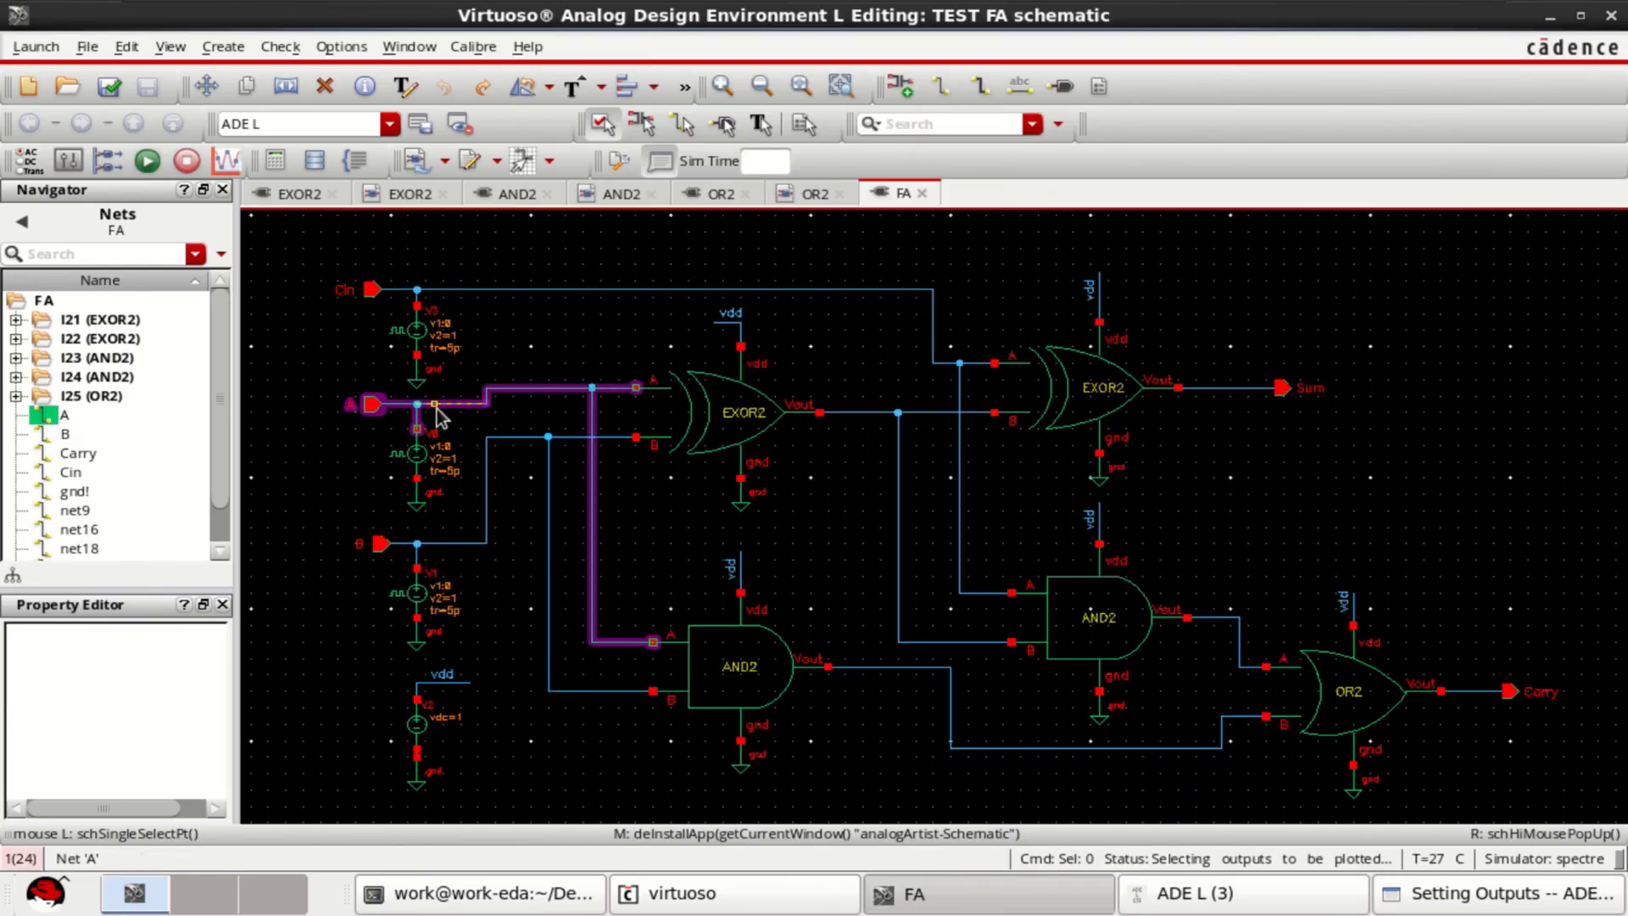
left_click(453, 543)
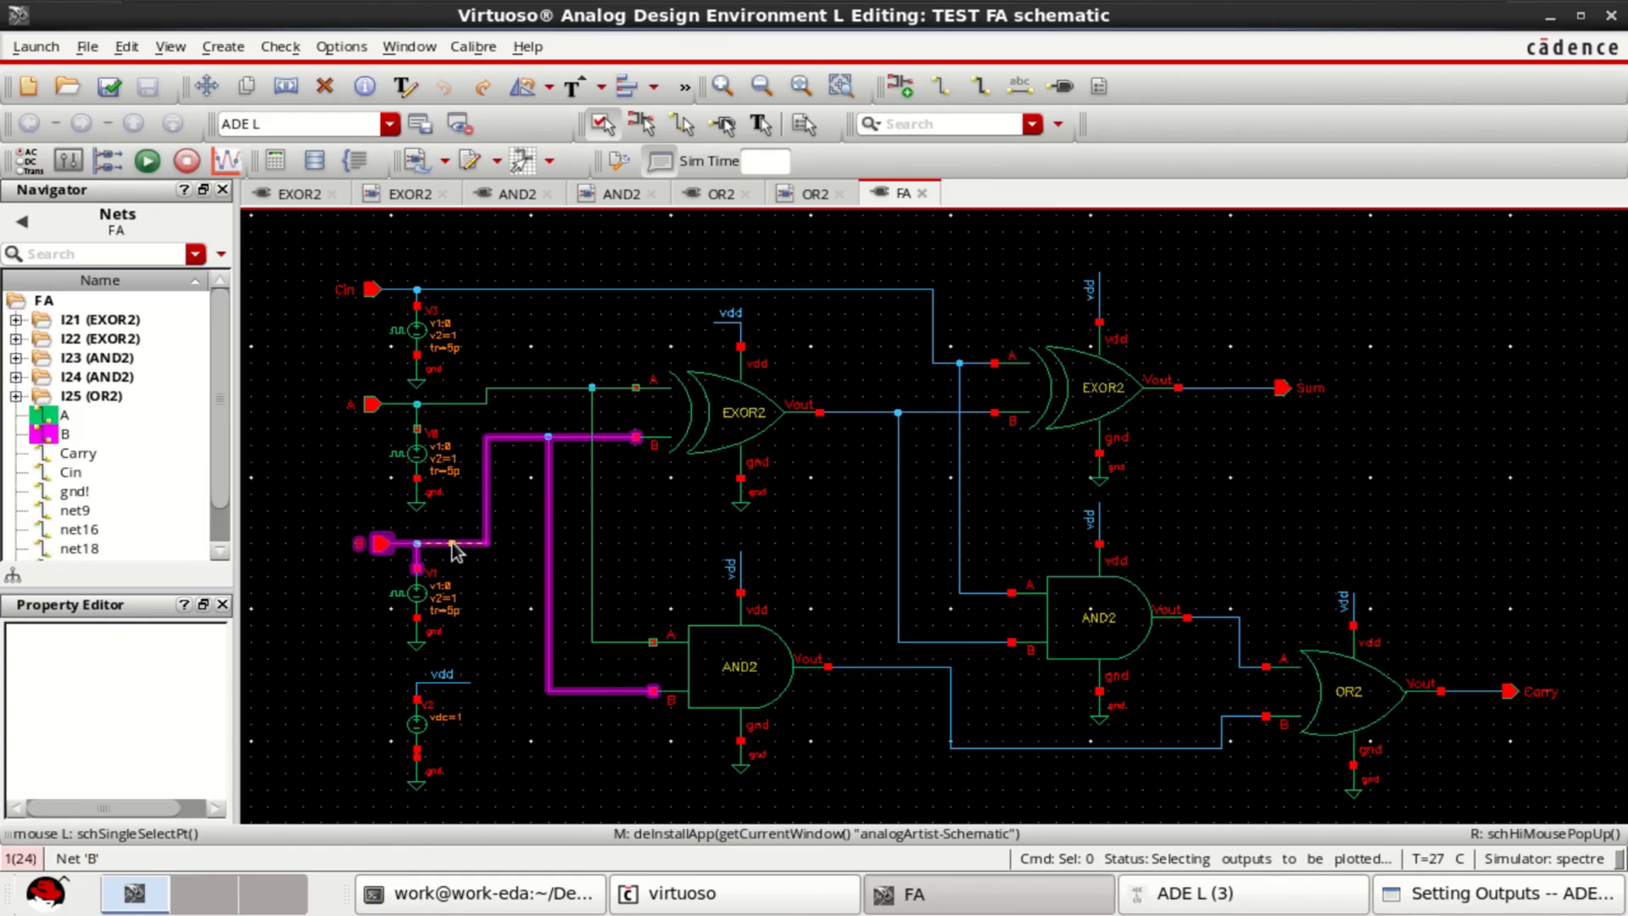
left_click(469, 291)
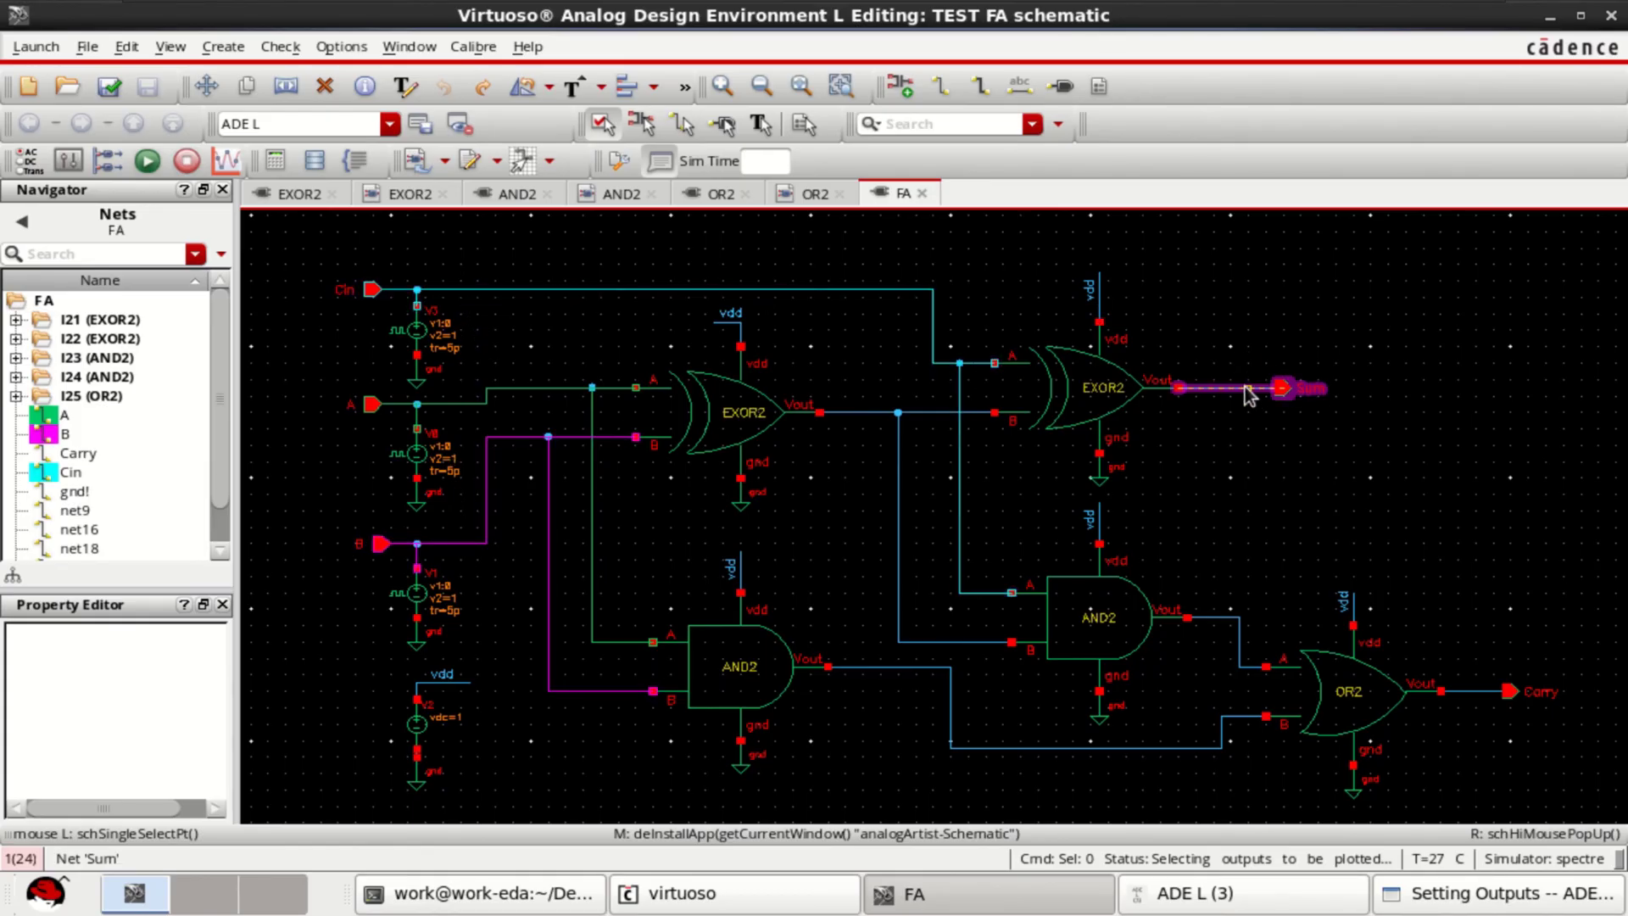
left_click(1248, 390)
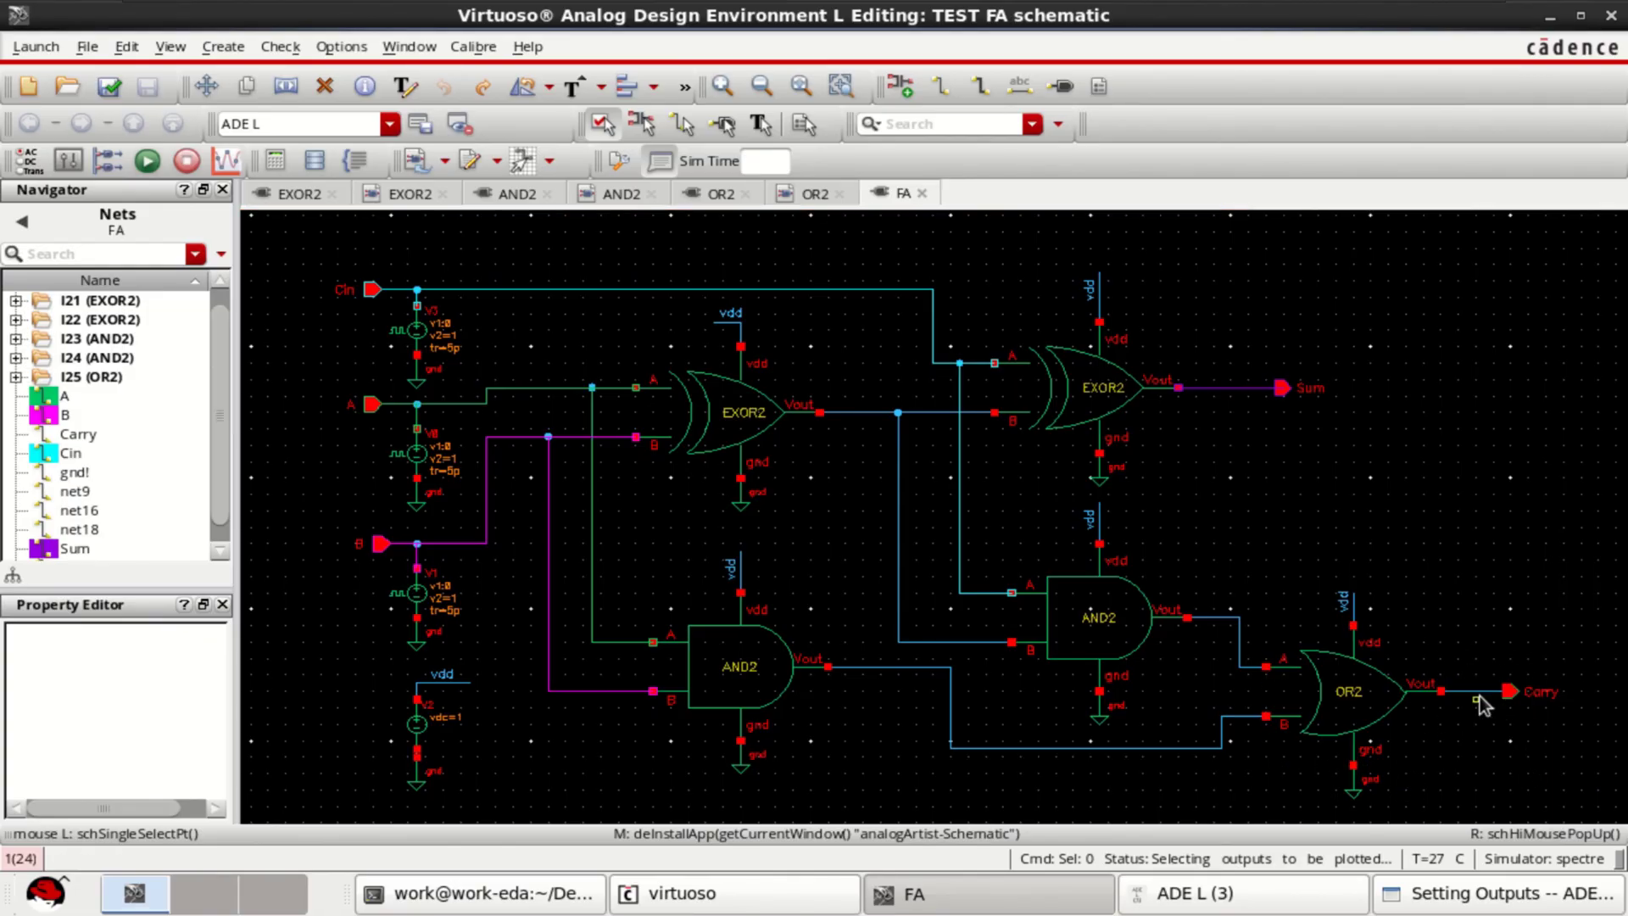
left_click(1476, 694)
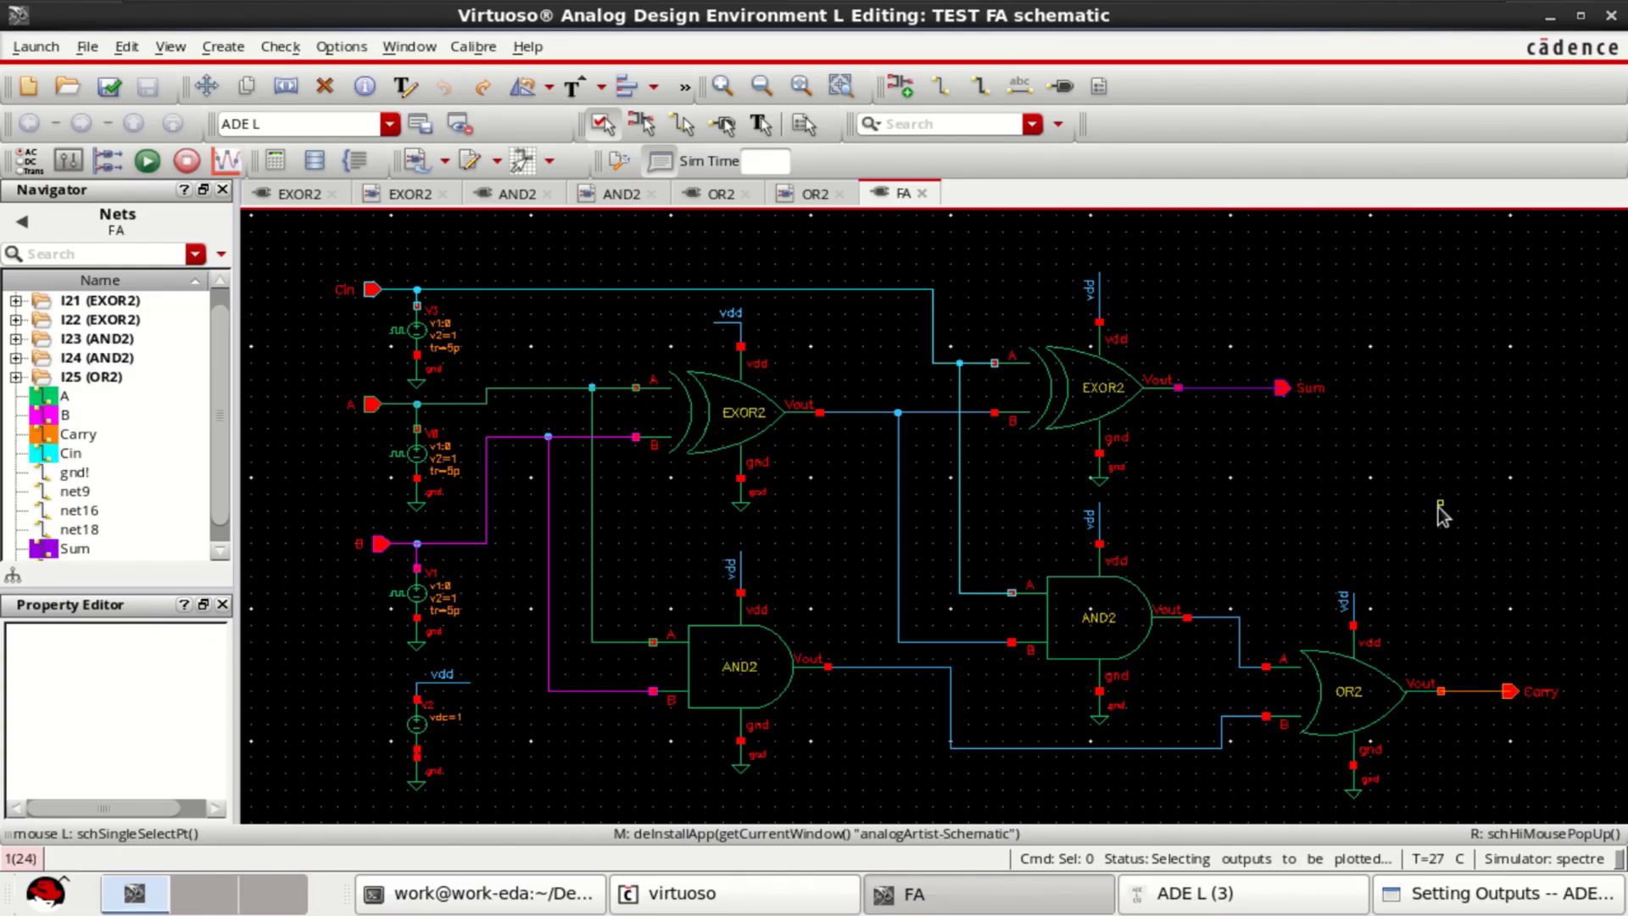
left_click(1469, 894)
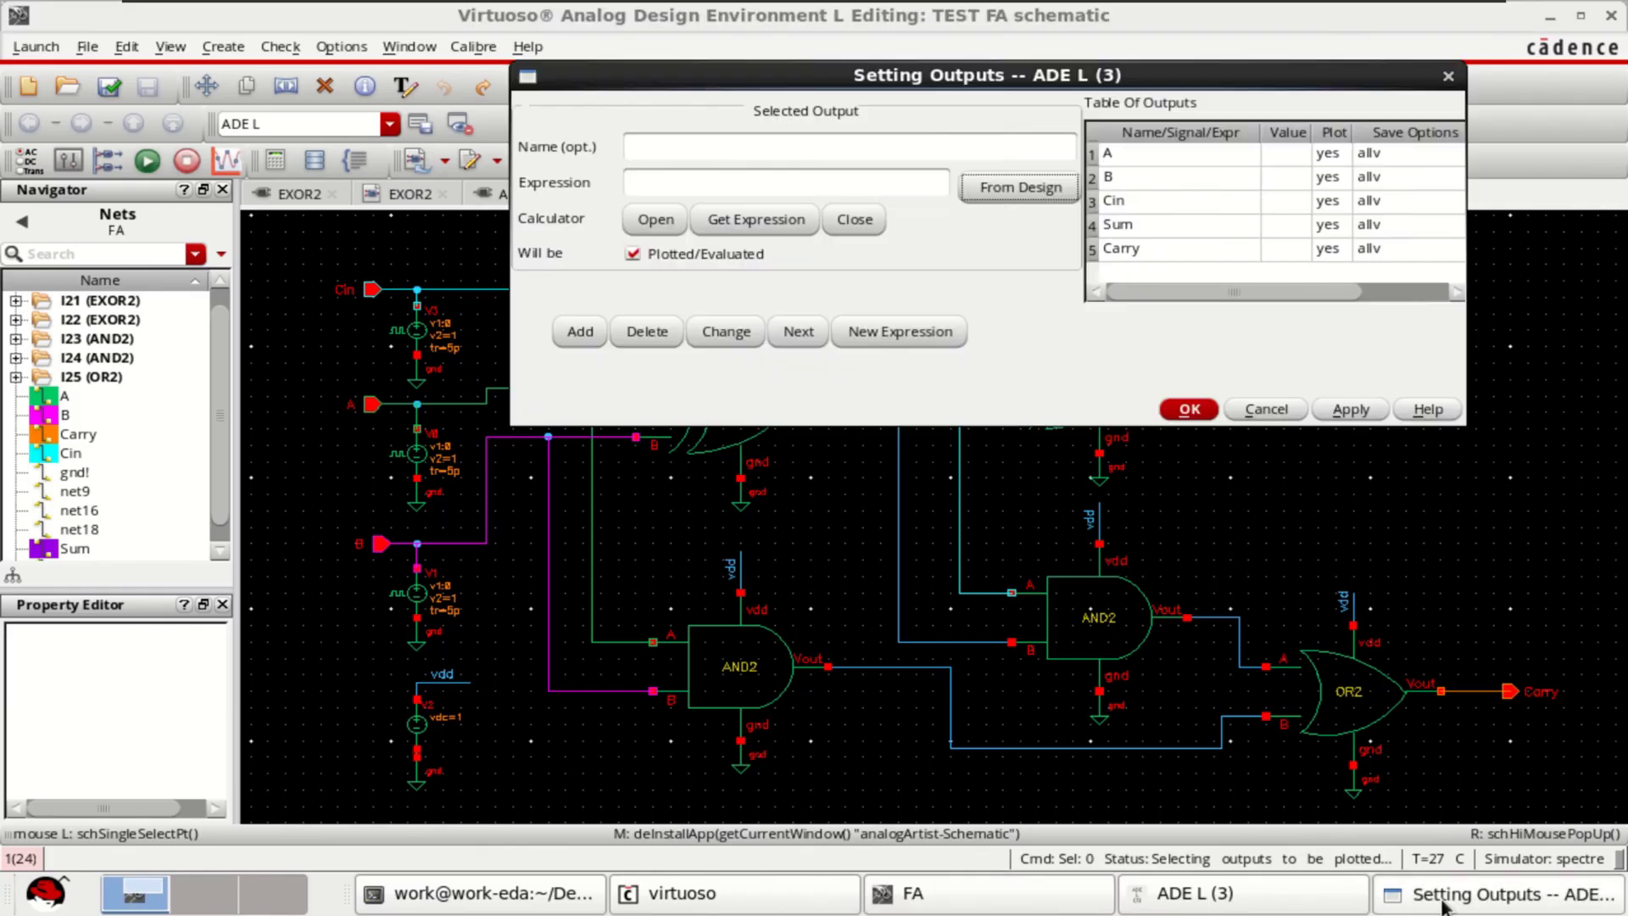
left_click(1282, 407)
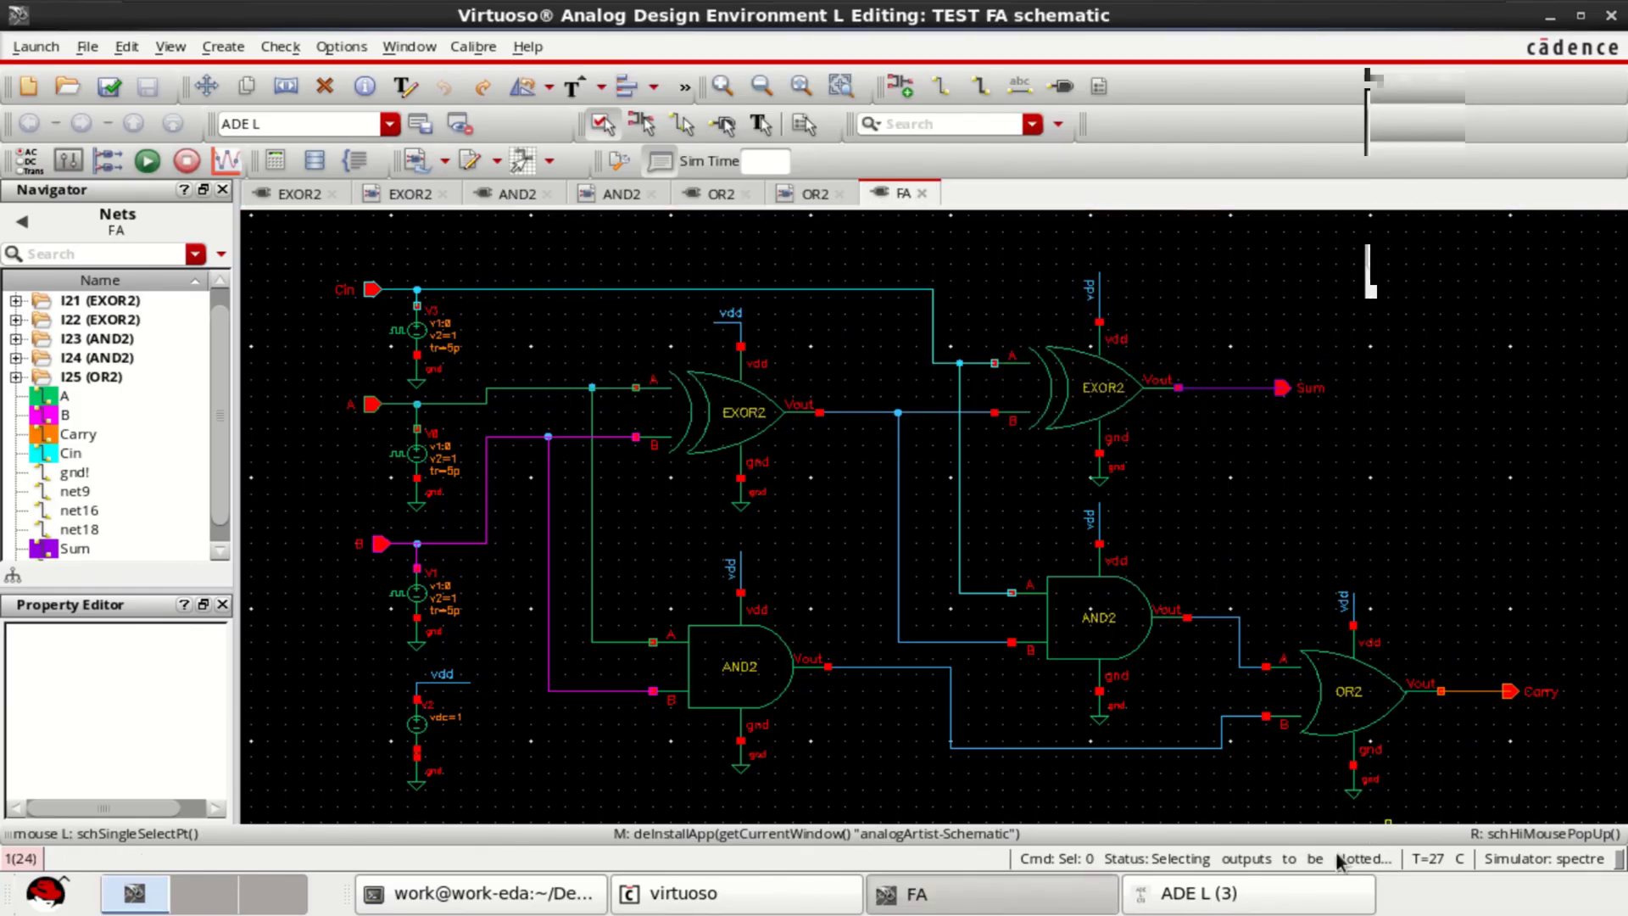
Step: Add nfet14nm.sp and pfet14nm.sp as global model files in Setup > Model Libraries
left_click(1229, 894)
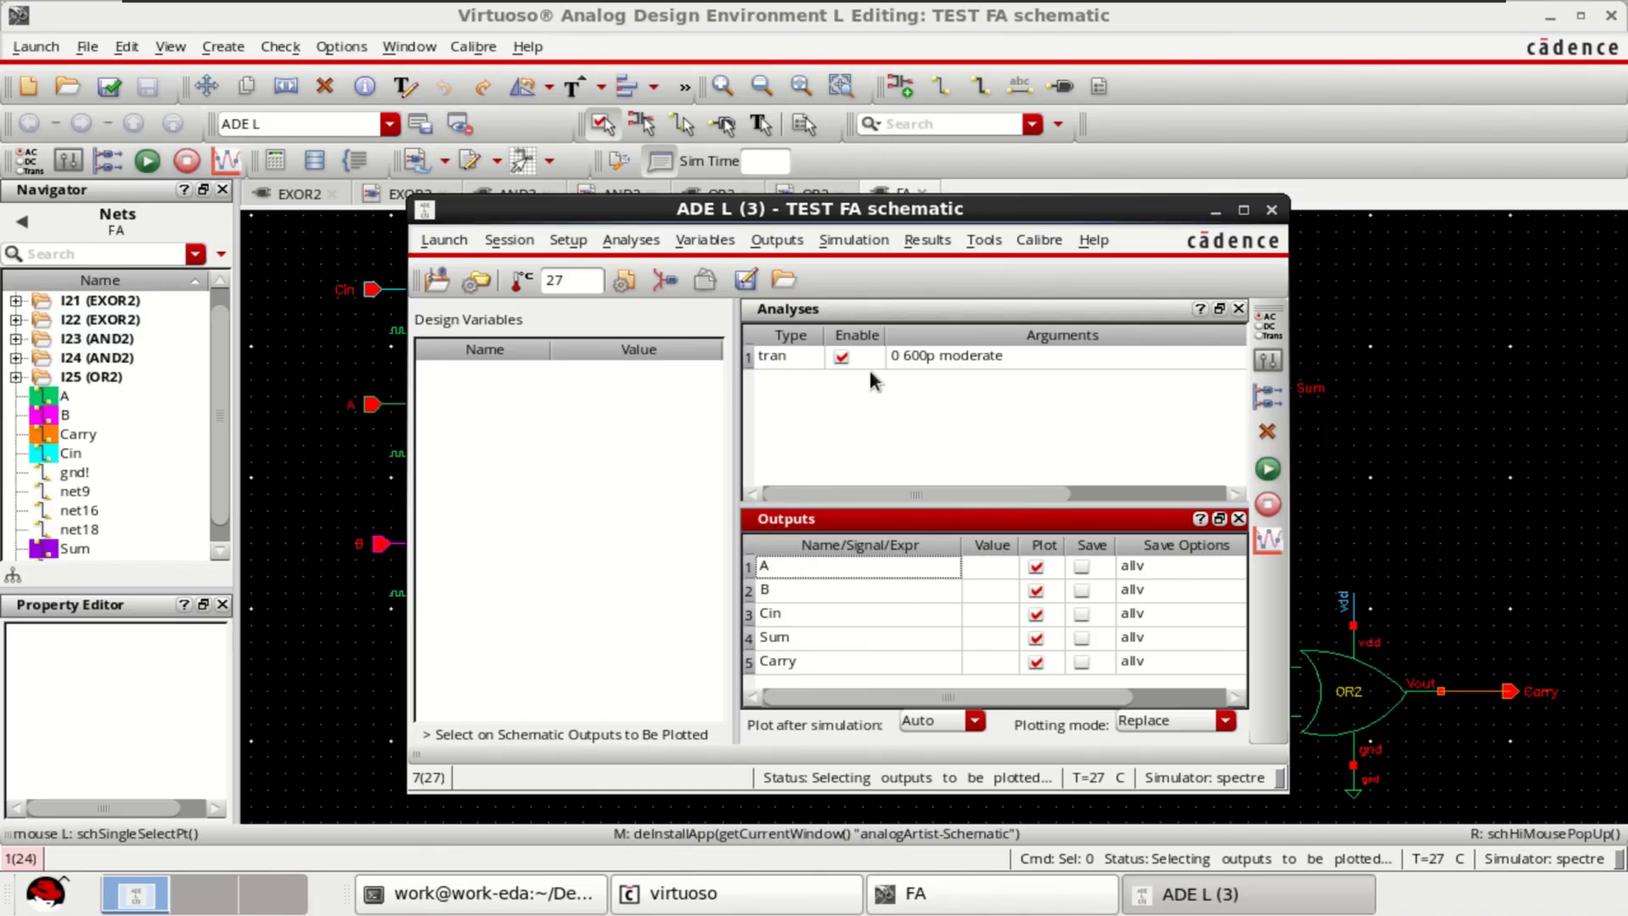
left_click(566, 241)
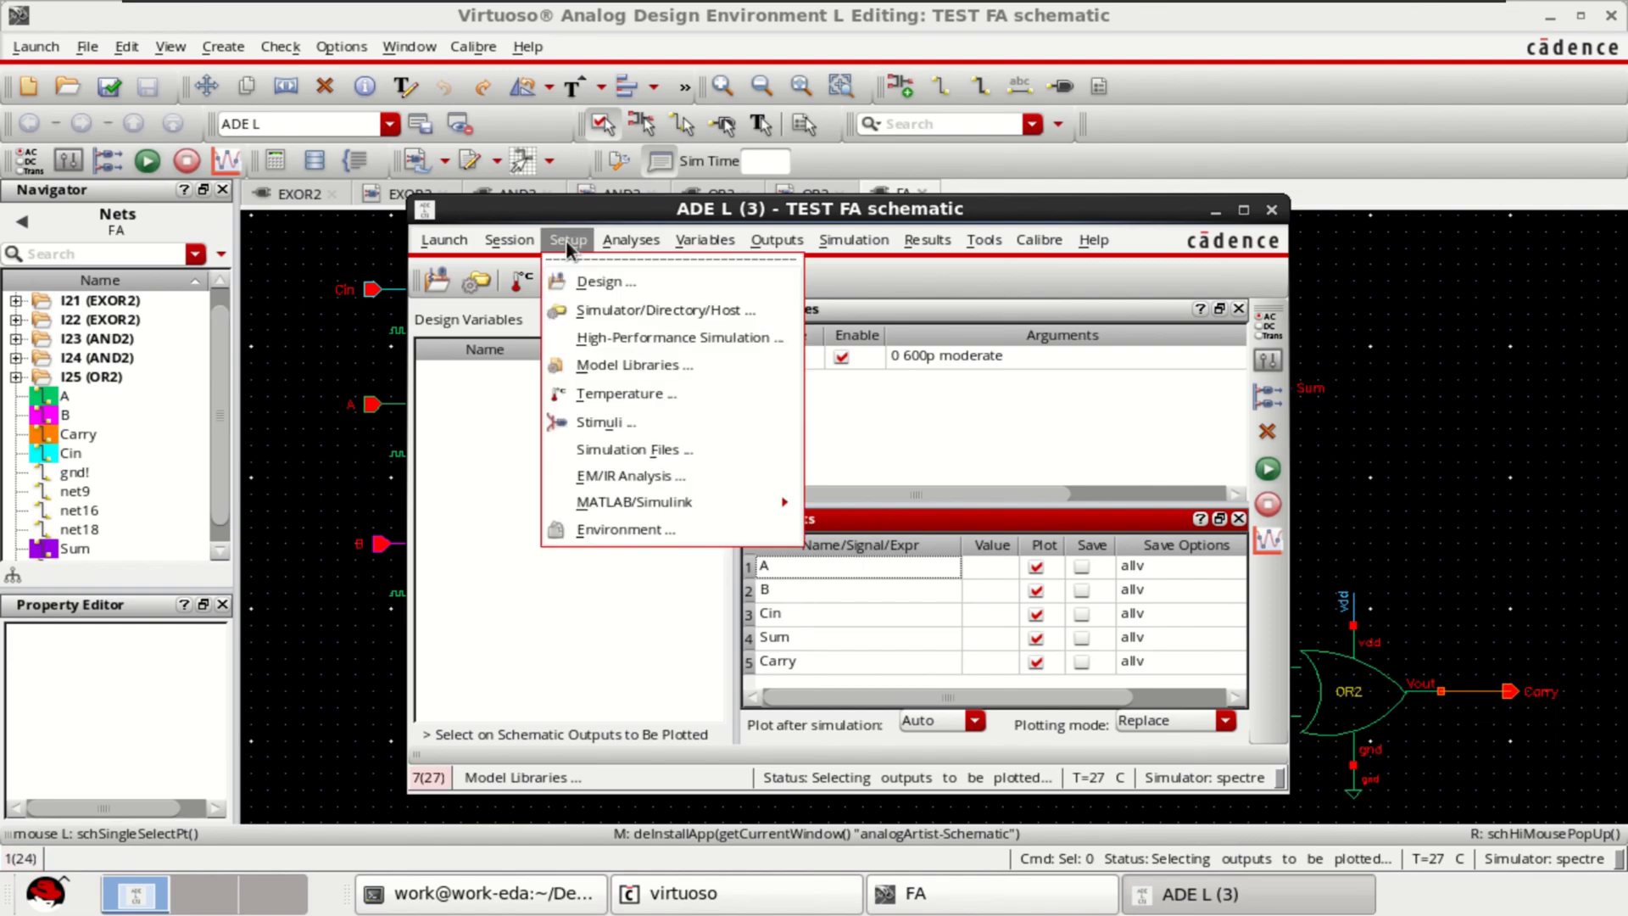
left_click(607, 363)
left_click(781, 151)
left_click(1117, 151)
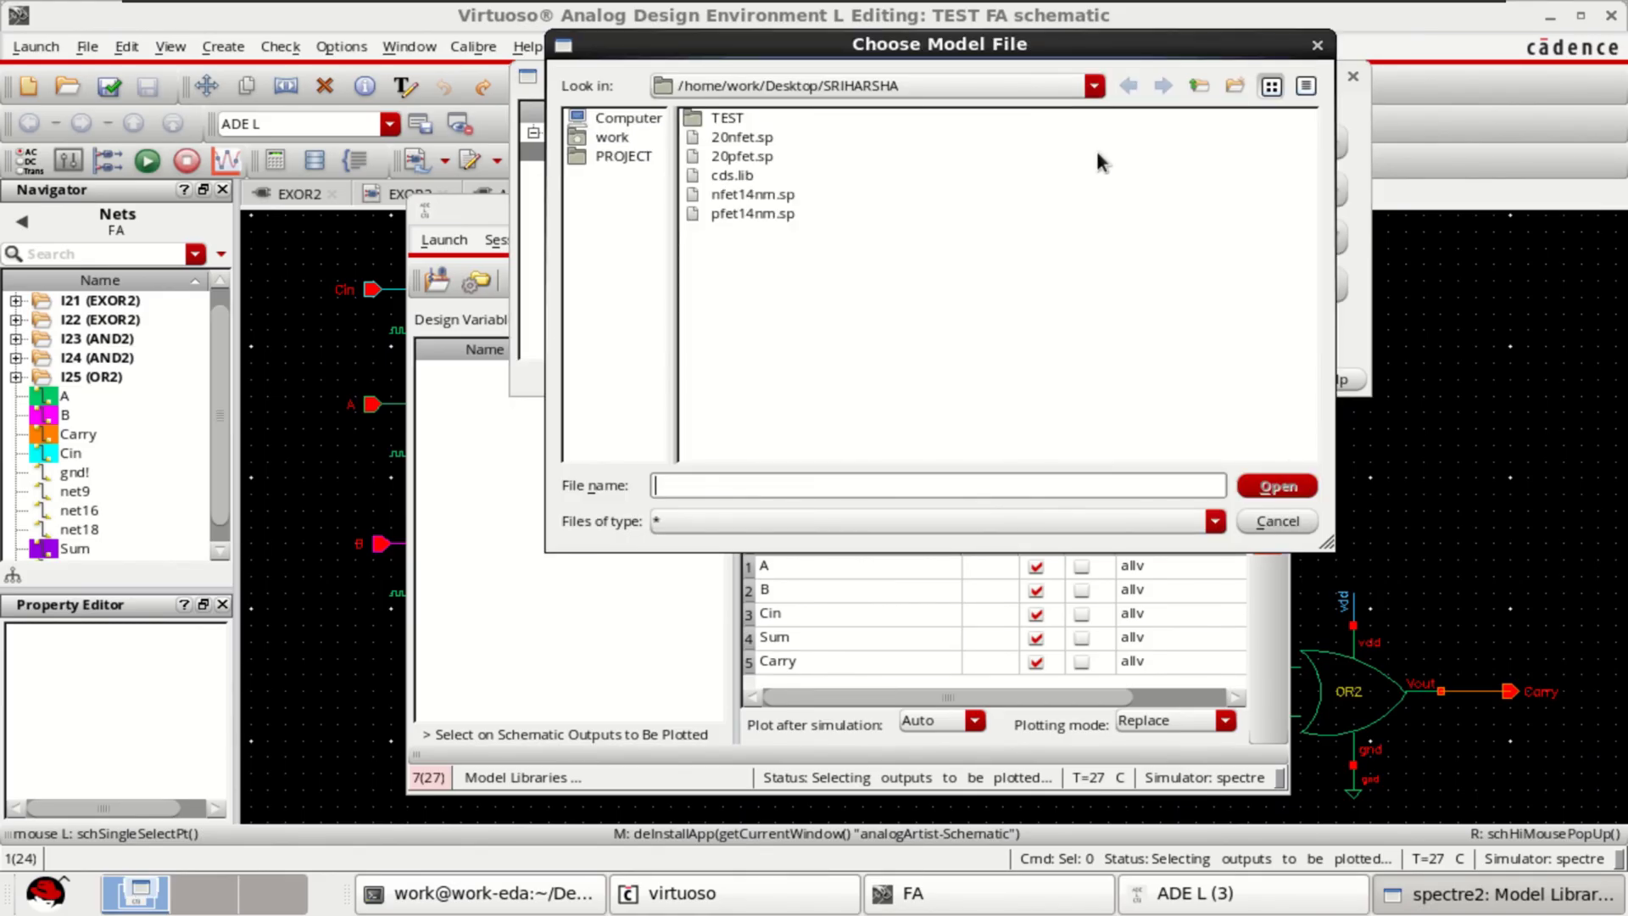
left_click(770, 194)
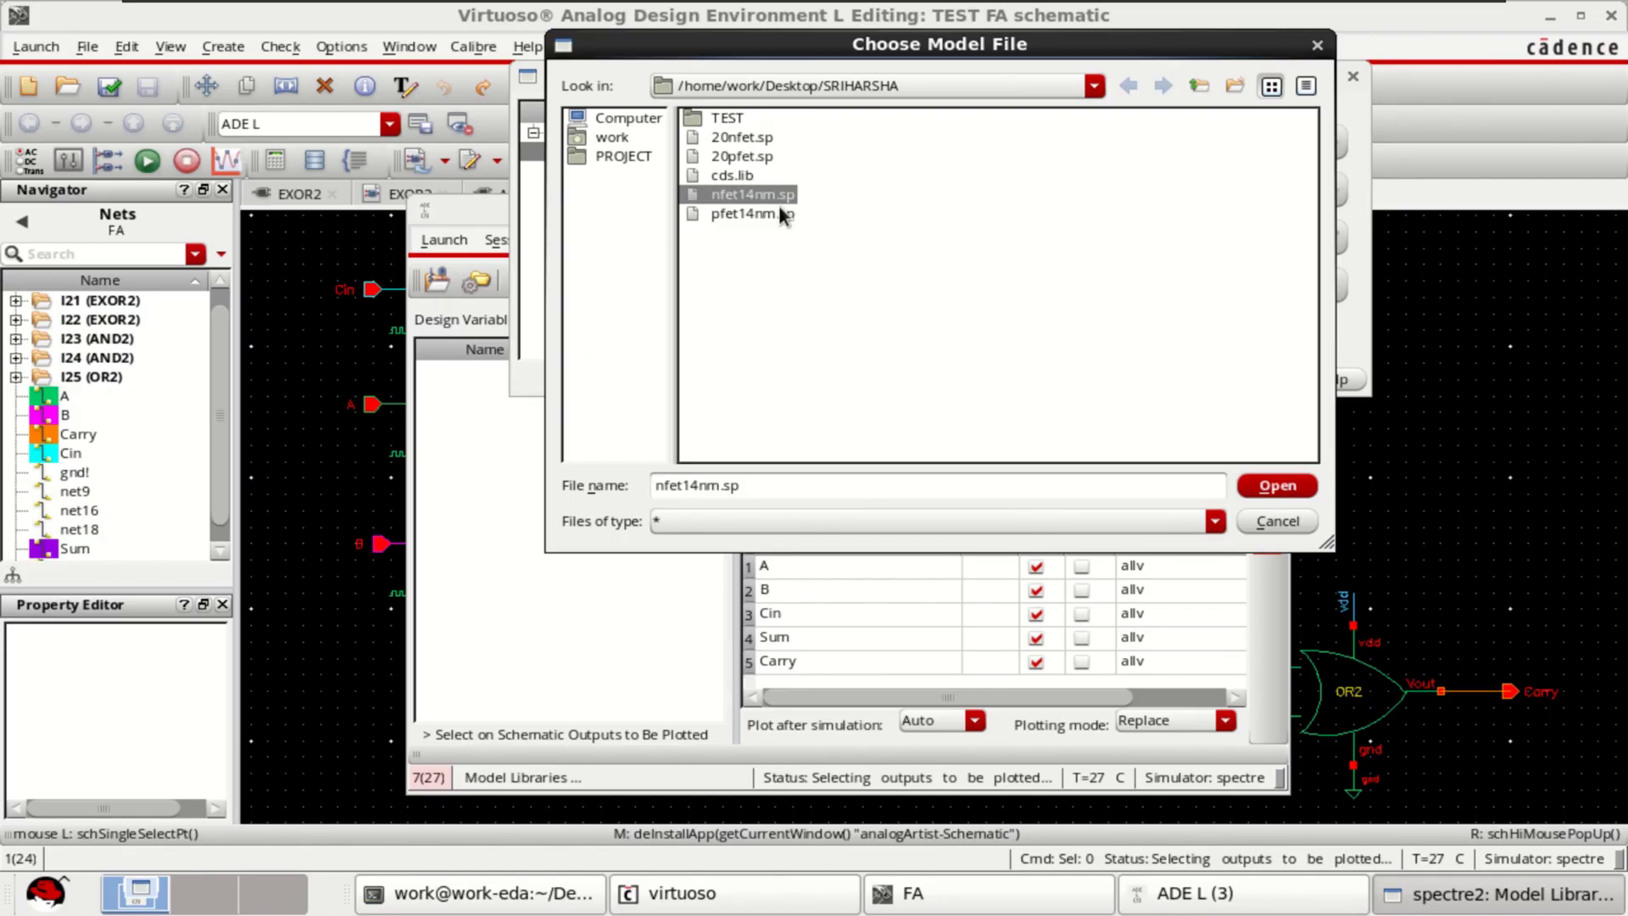
left_click(763, 212, "shift")
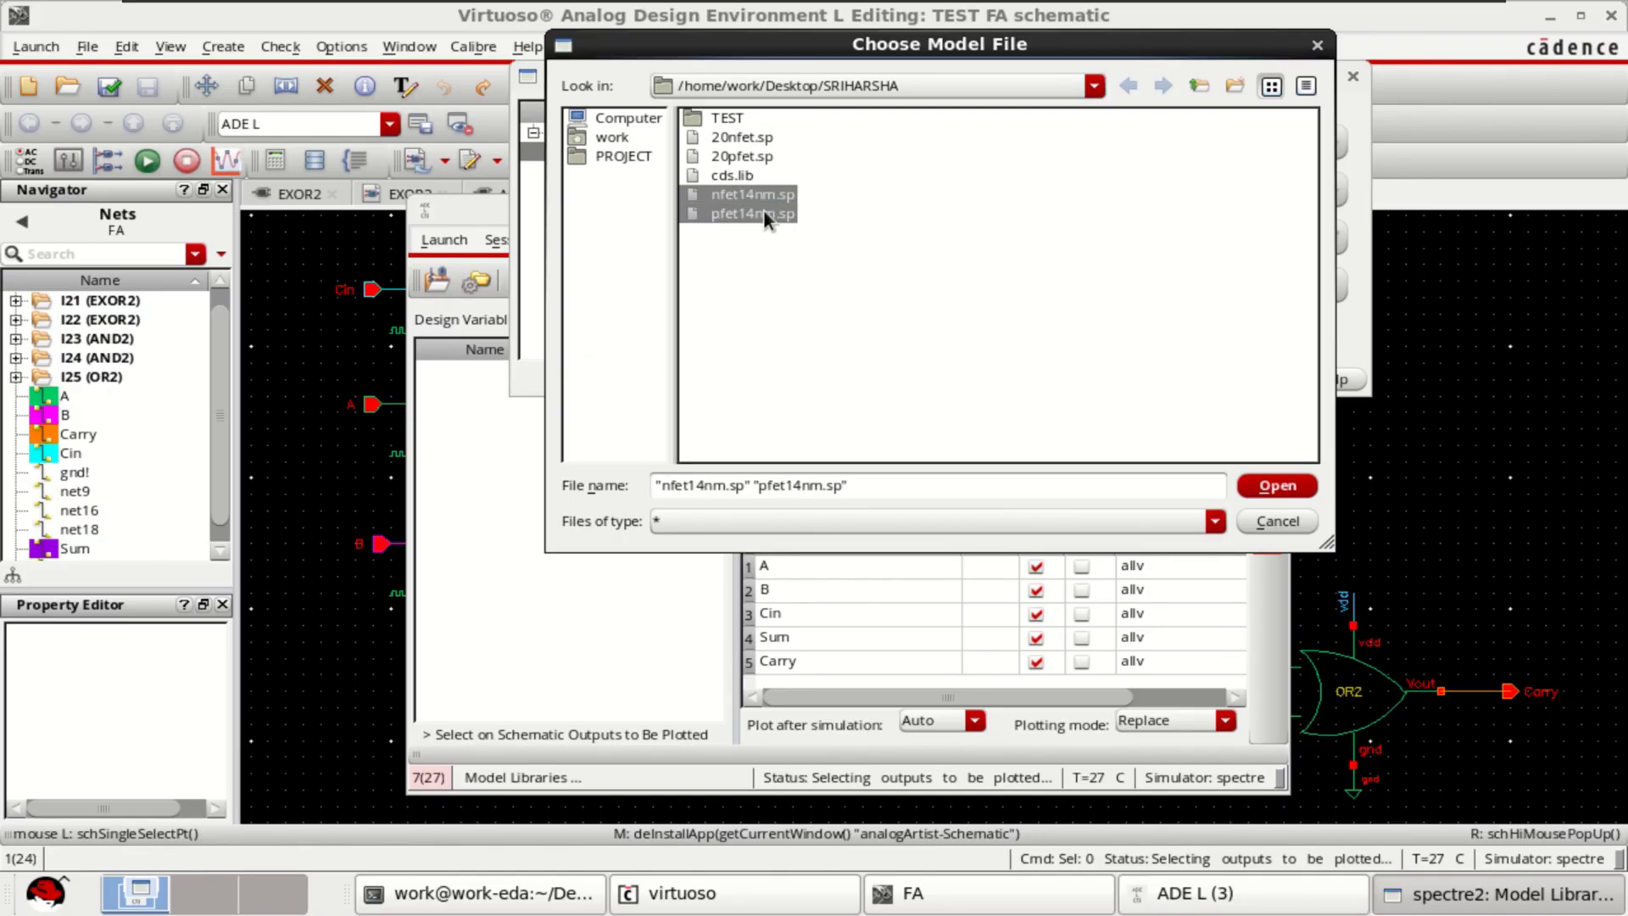
left_click(1276, 485)
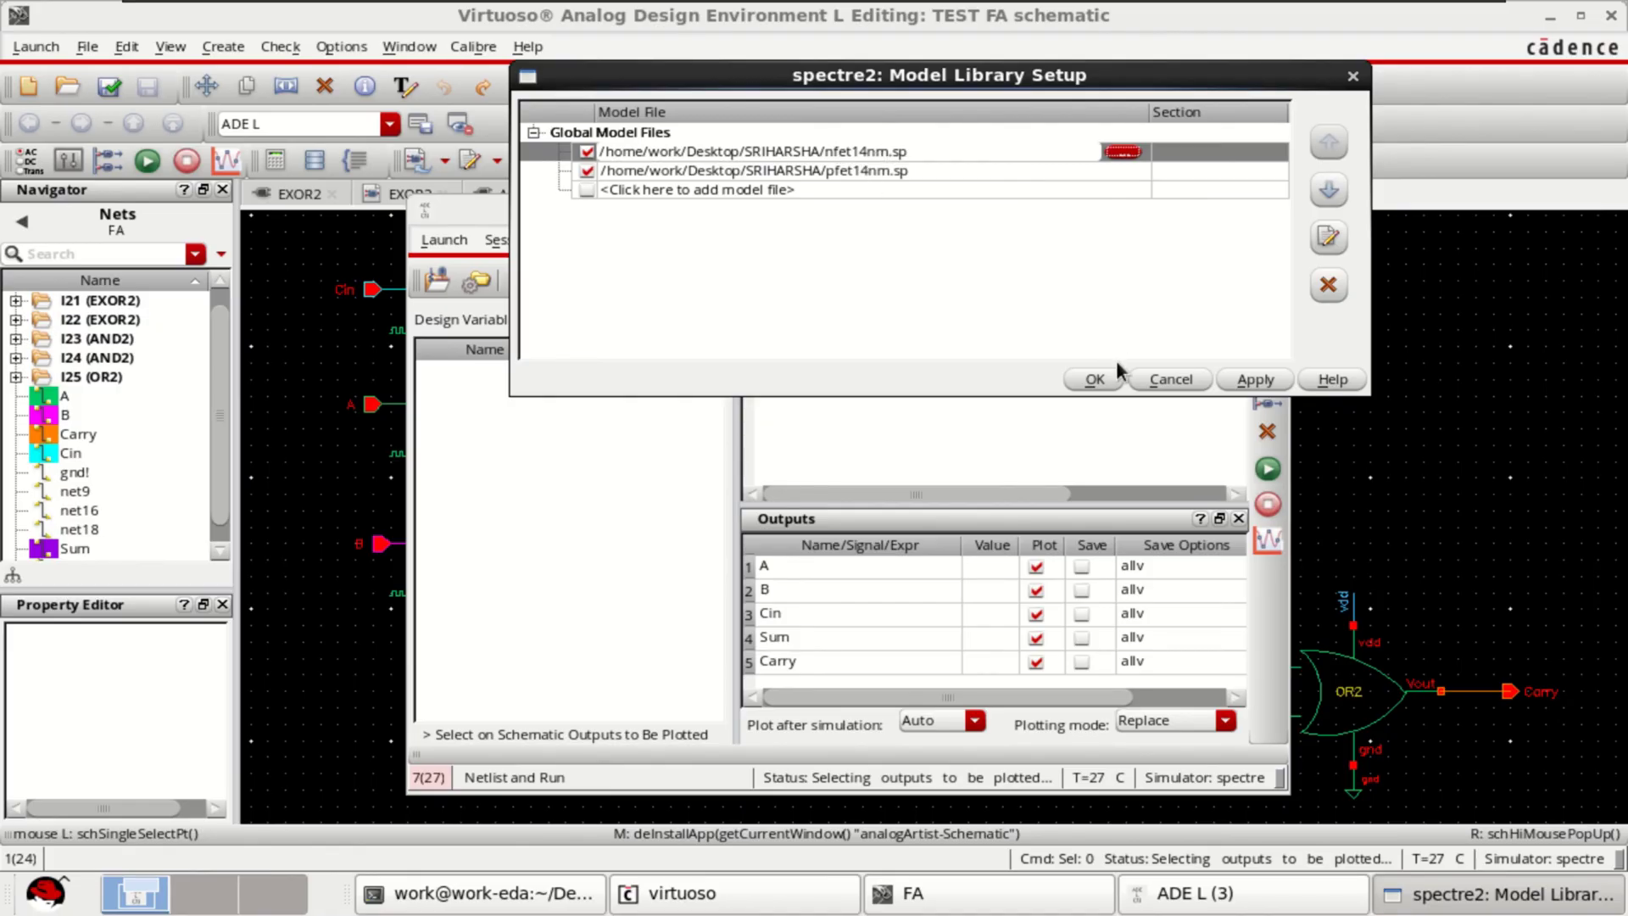
left_click(1097, 380)
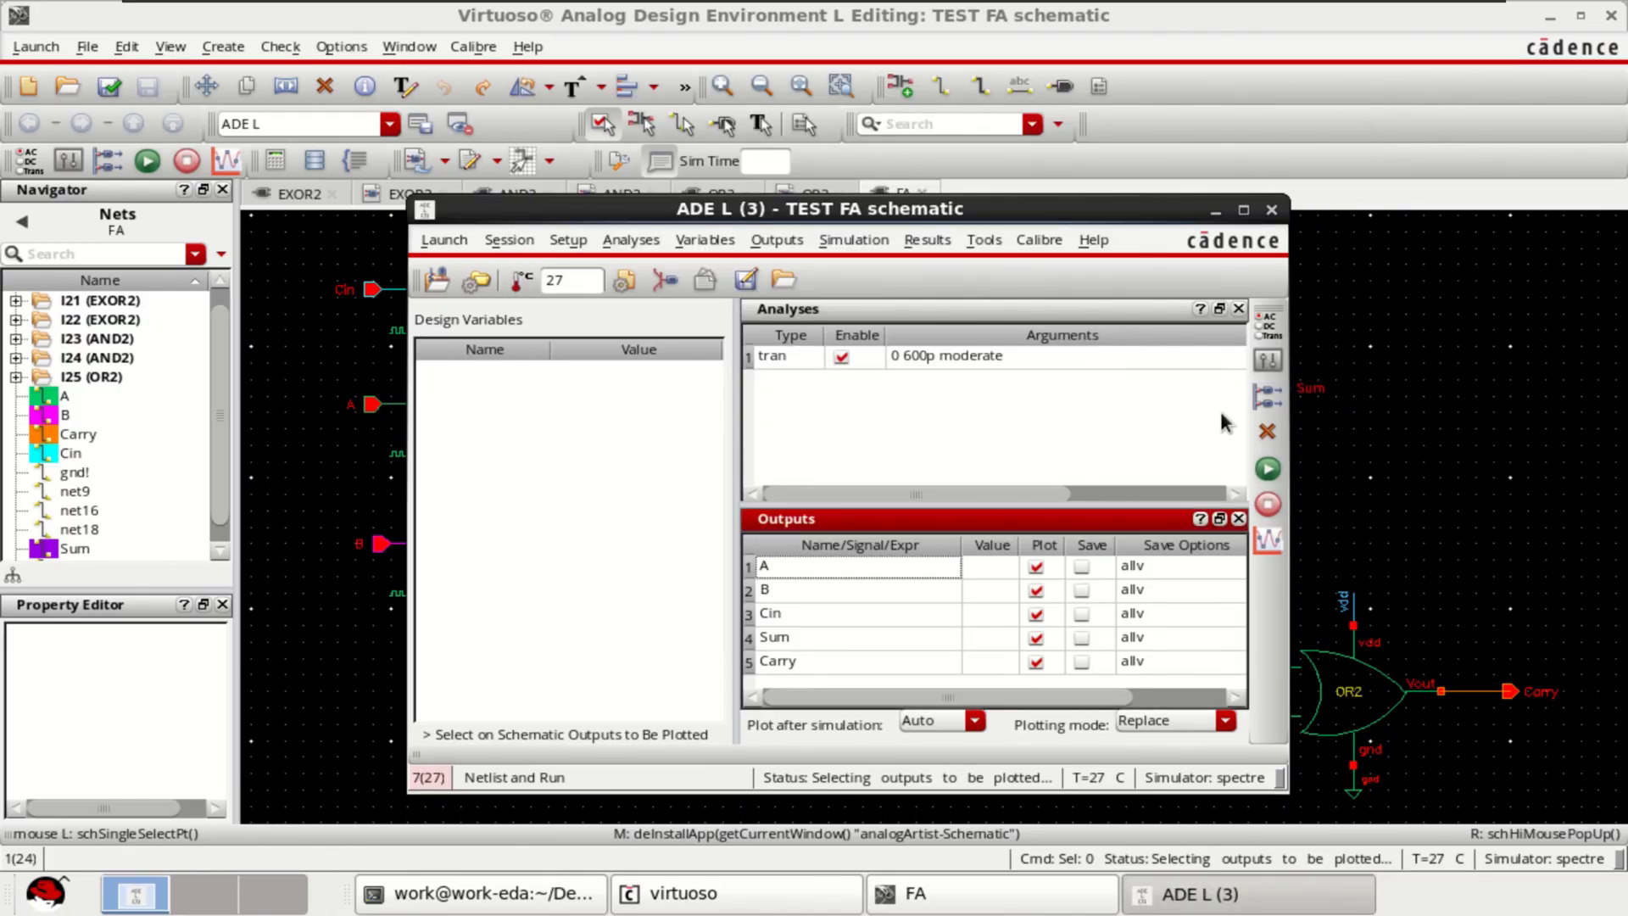
Step: Netlist and run the 600 ps transient, maximizing the viewer with one strip per trace
left_click(1266, 470)
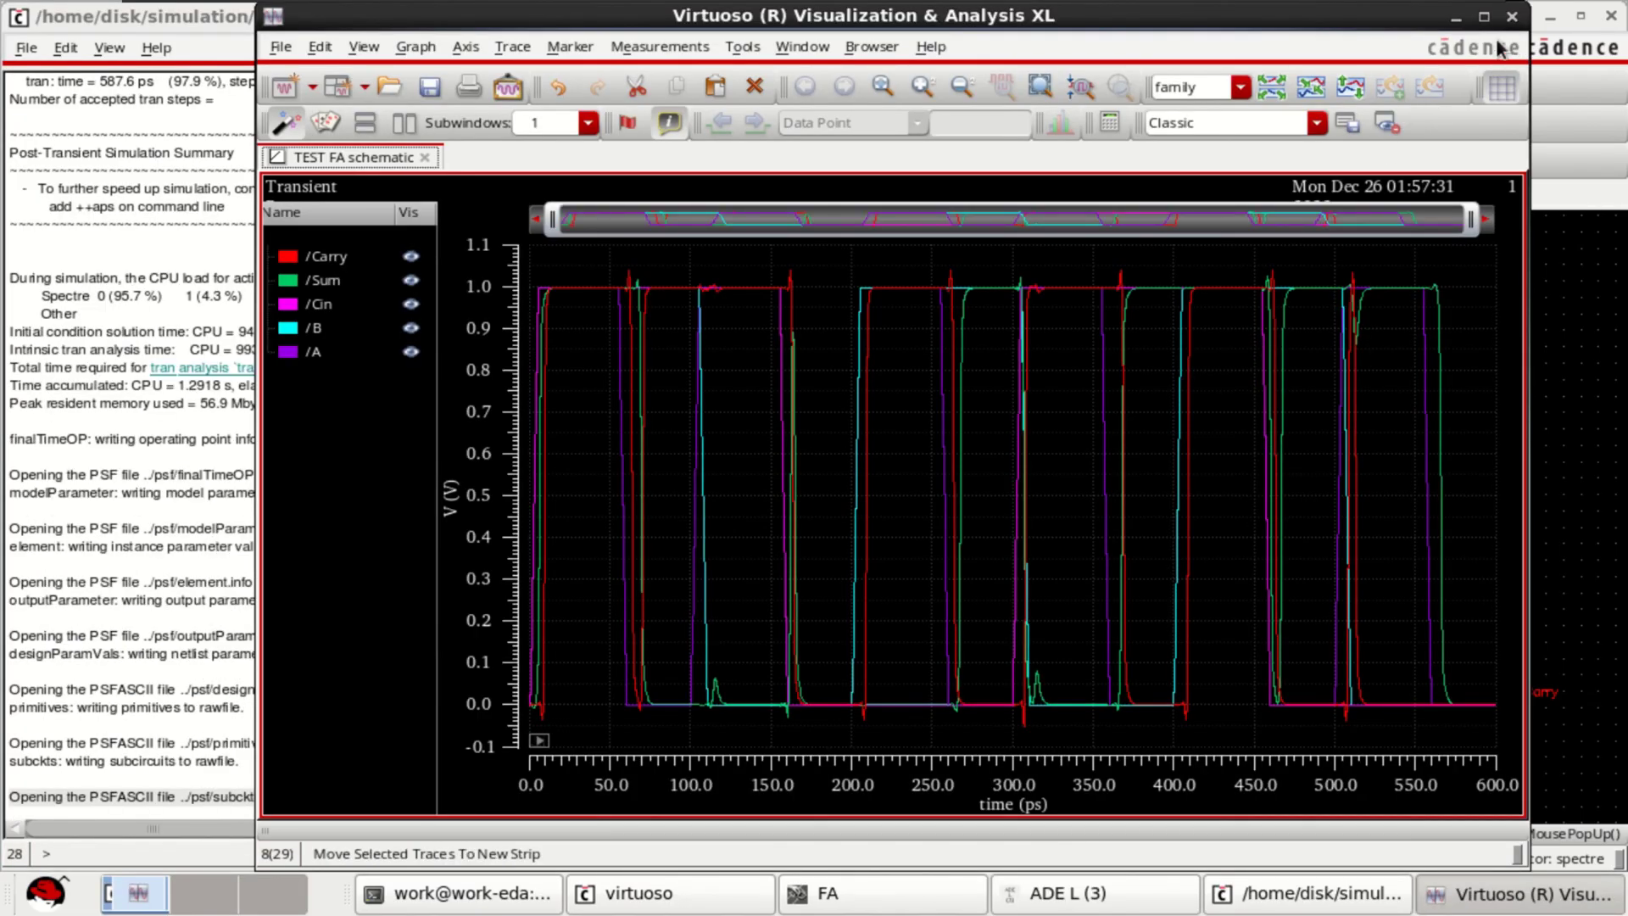
left_click(1483, 17)
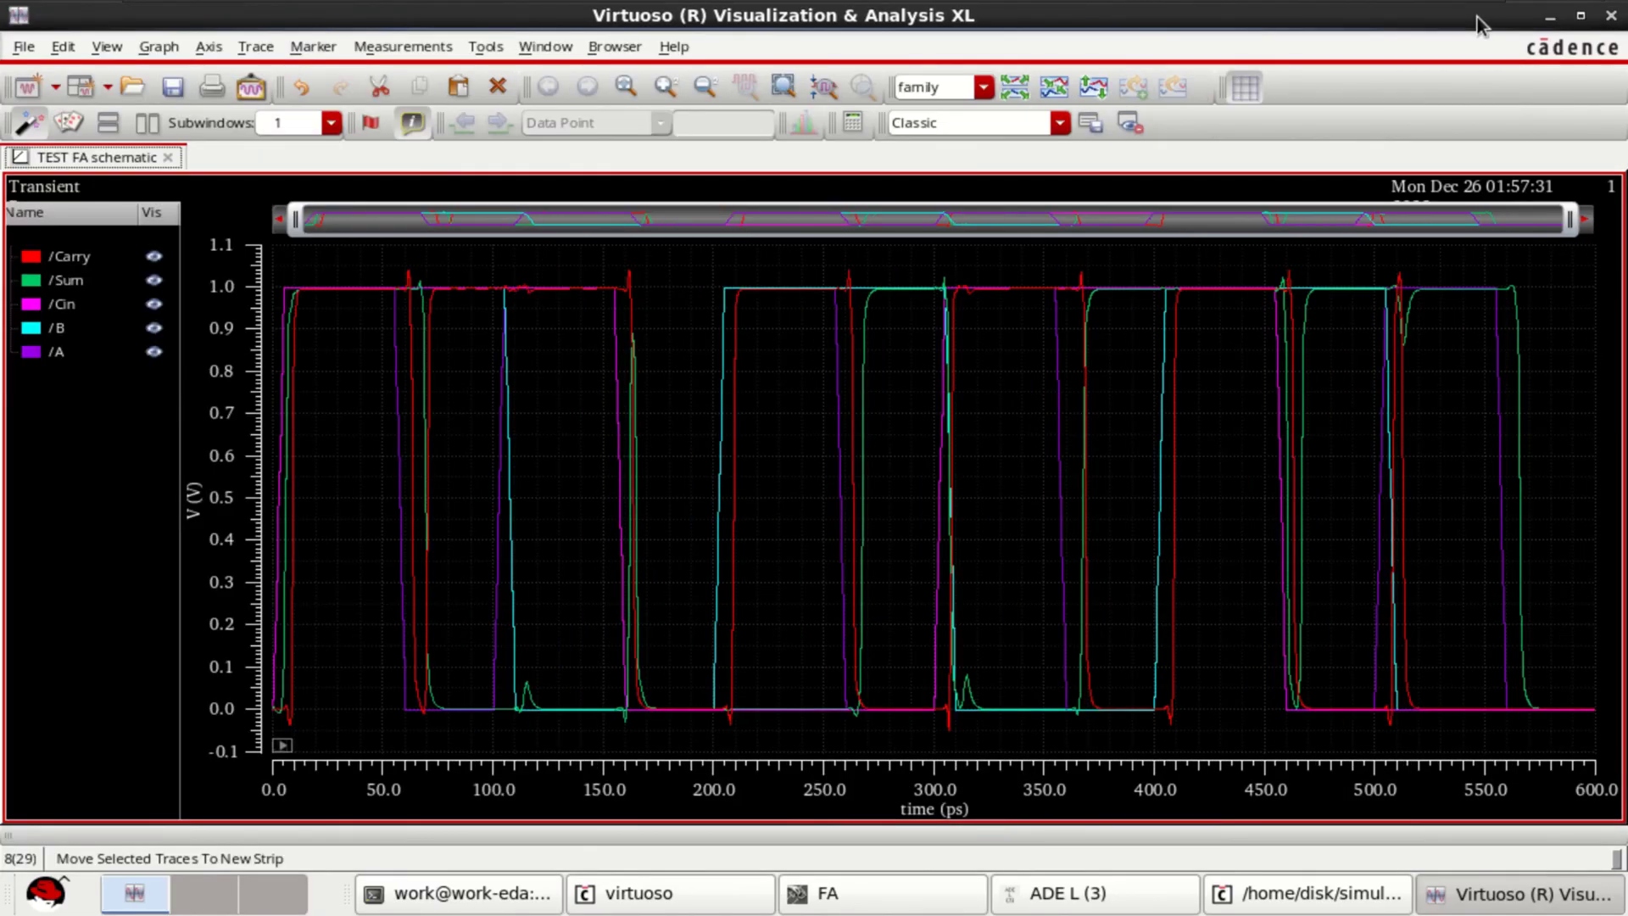
left_click(1092, 122)
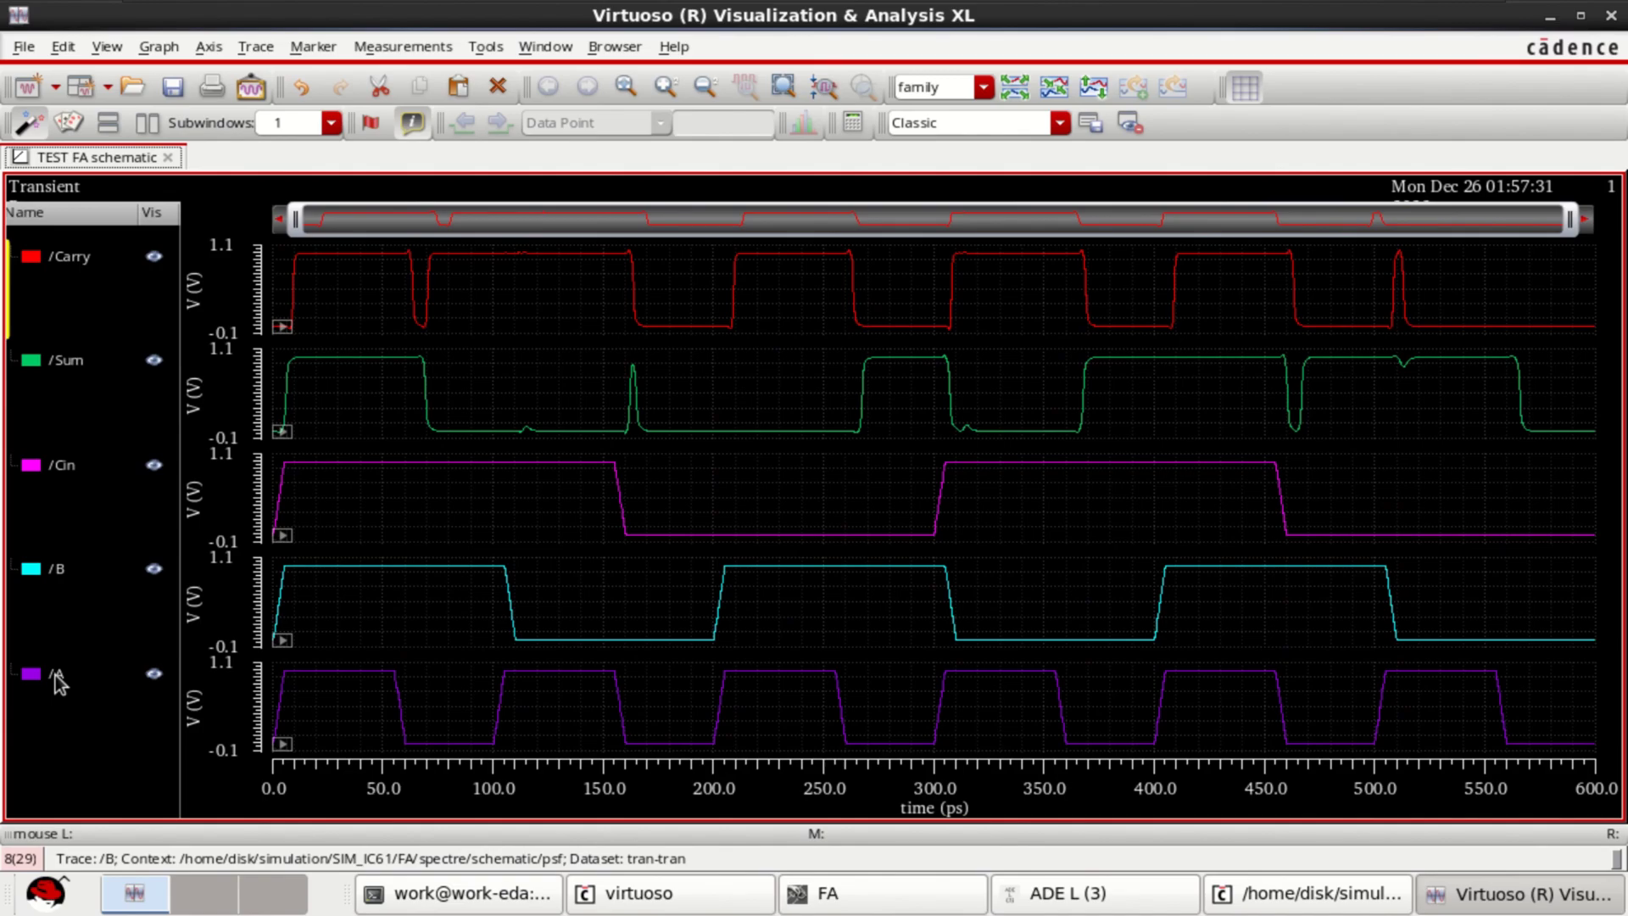
Step: Select the A, B, Cin, Sum and Carry waveform traces
left_click(55, 675)
left_click(56, 568, "ctrl")
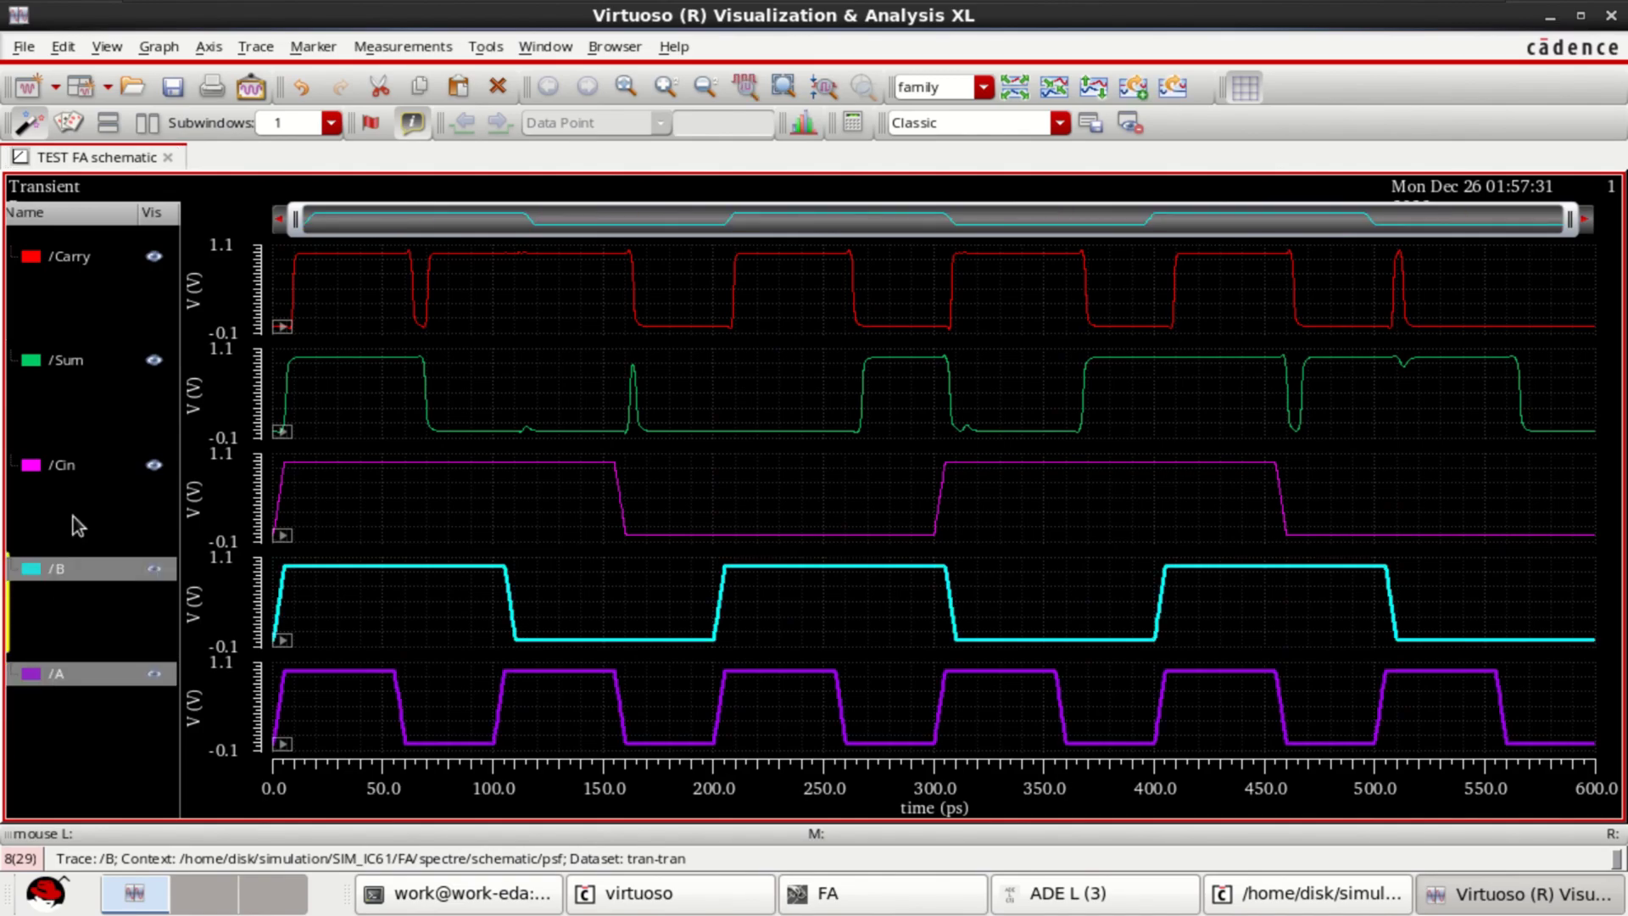
left_click(57, 466, "ctrl")
left_click(68, 365, "ctrl")
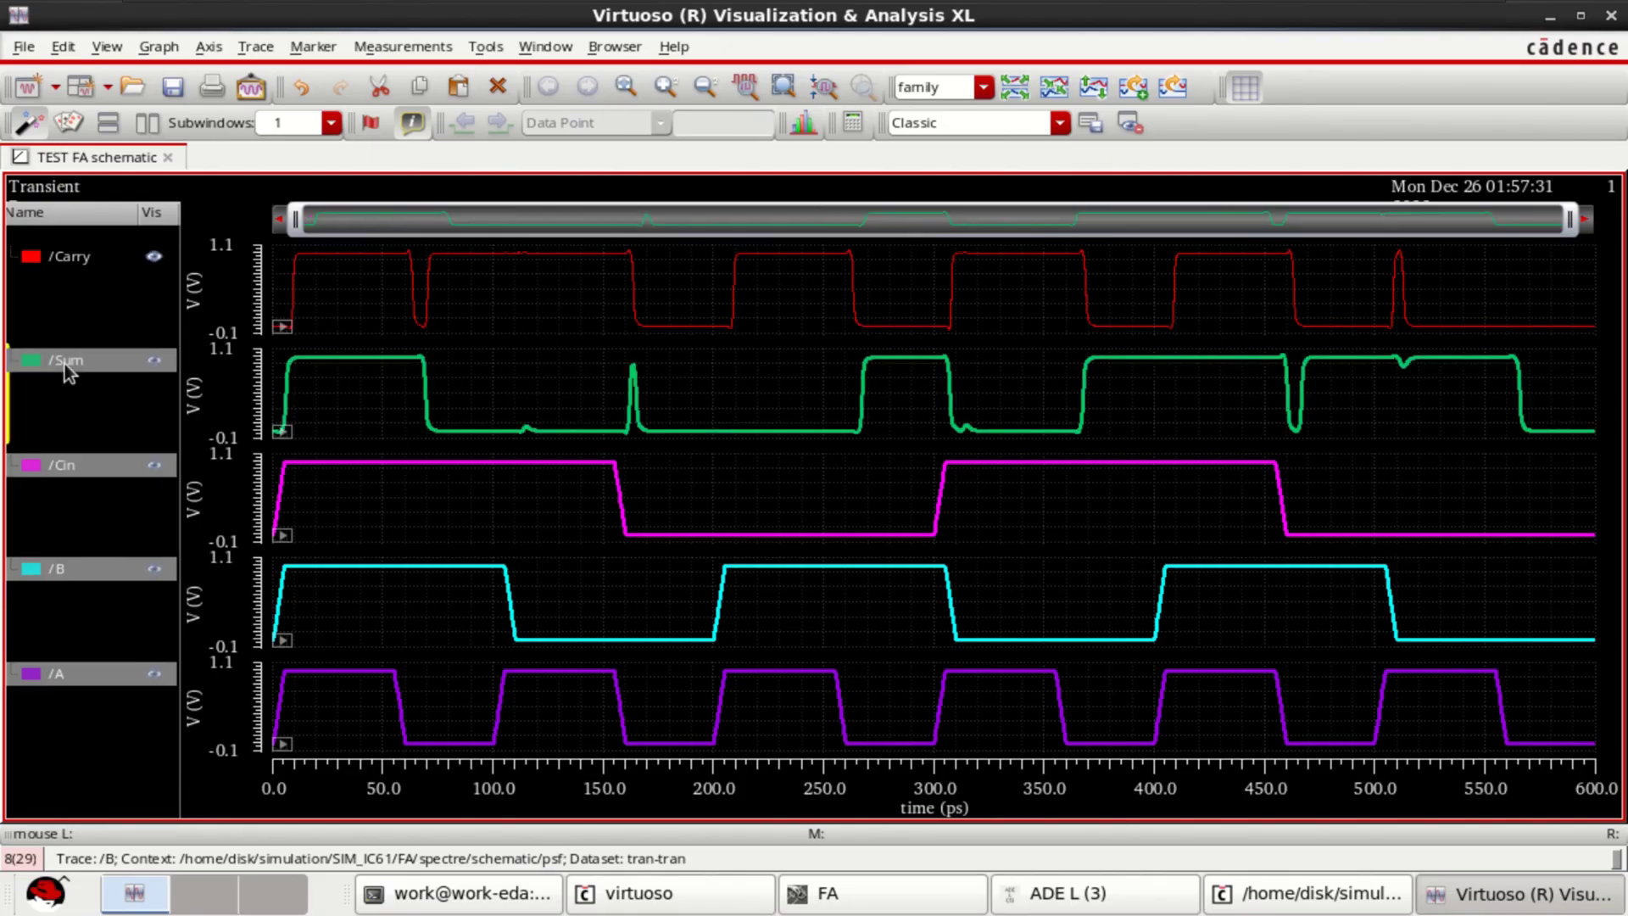
left_click(80, 258, "ctrl")
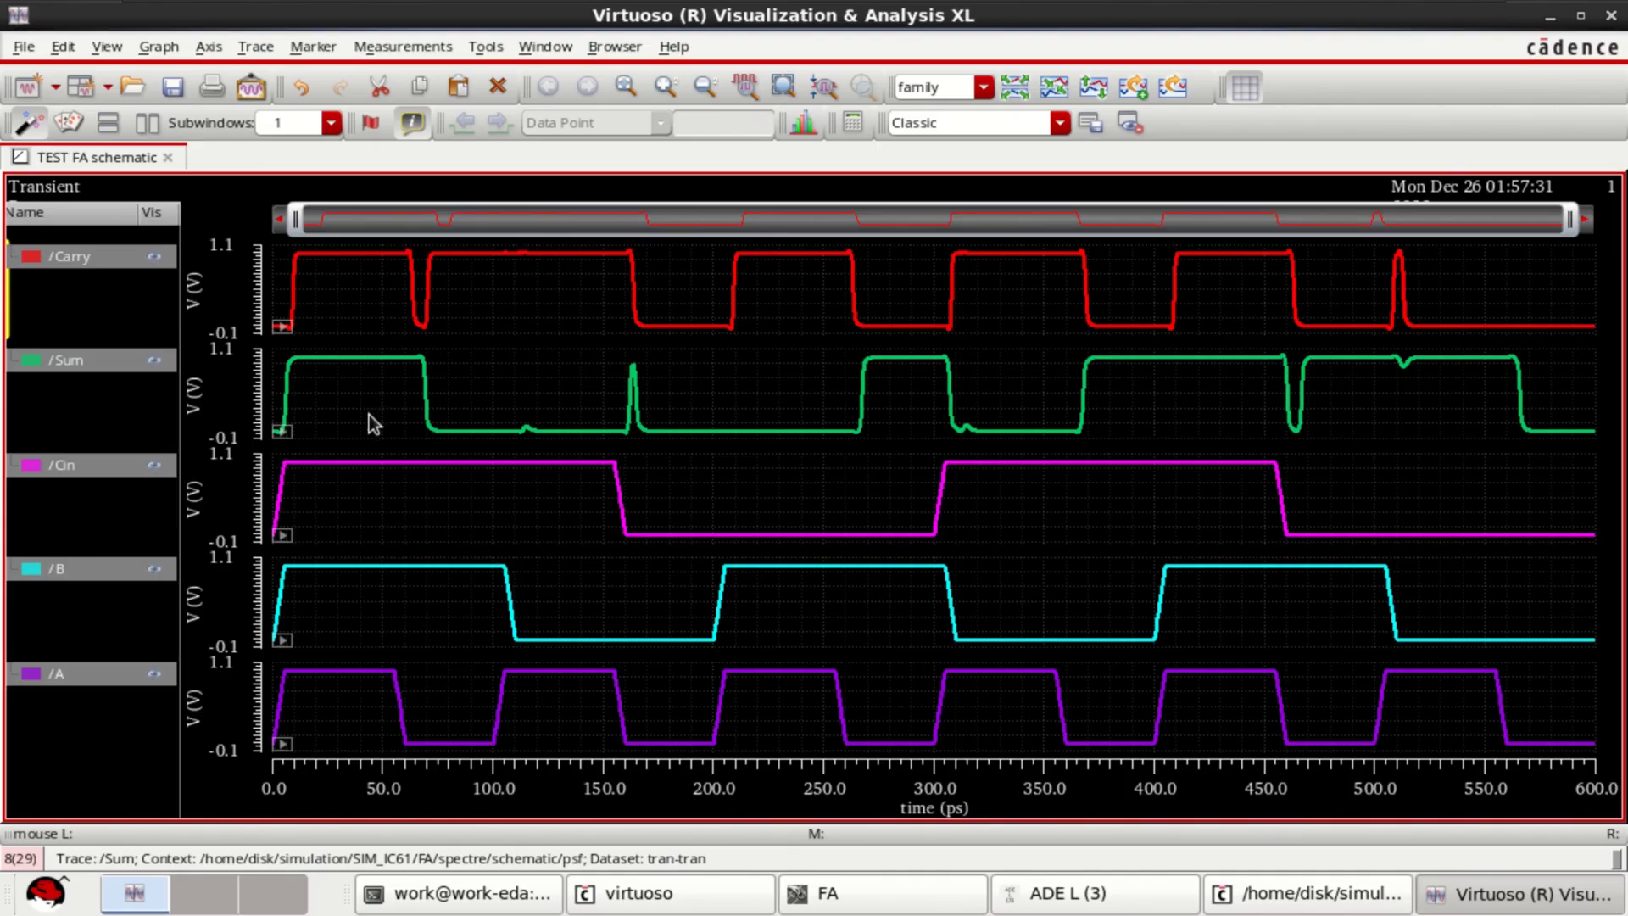
Step: Add vertical marker V1 near 43.76 ps and inspect A, B, Cin, Sum and Carry readings
key("v")
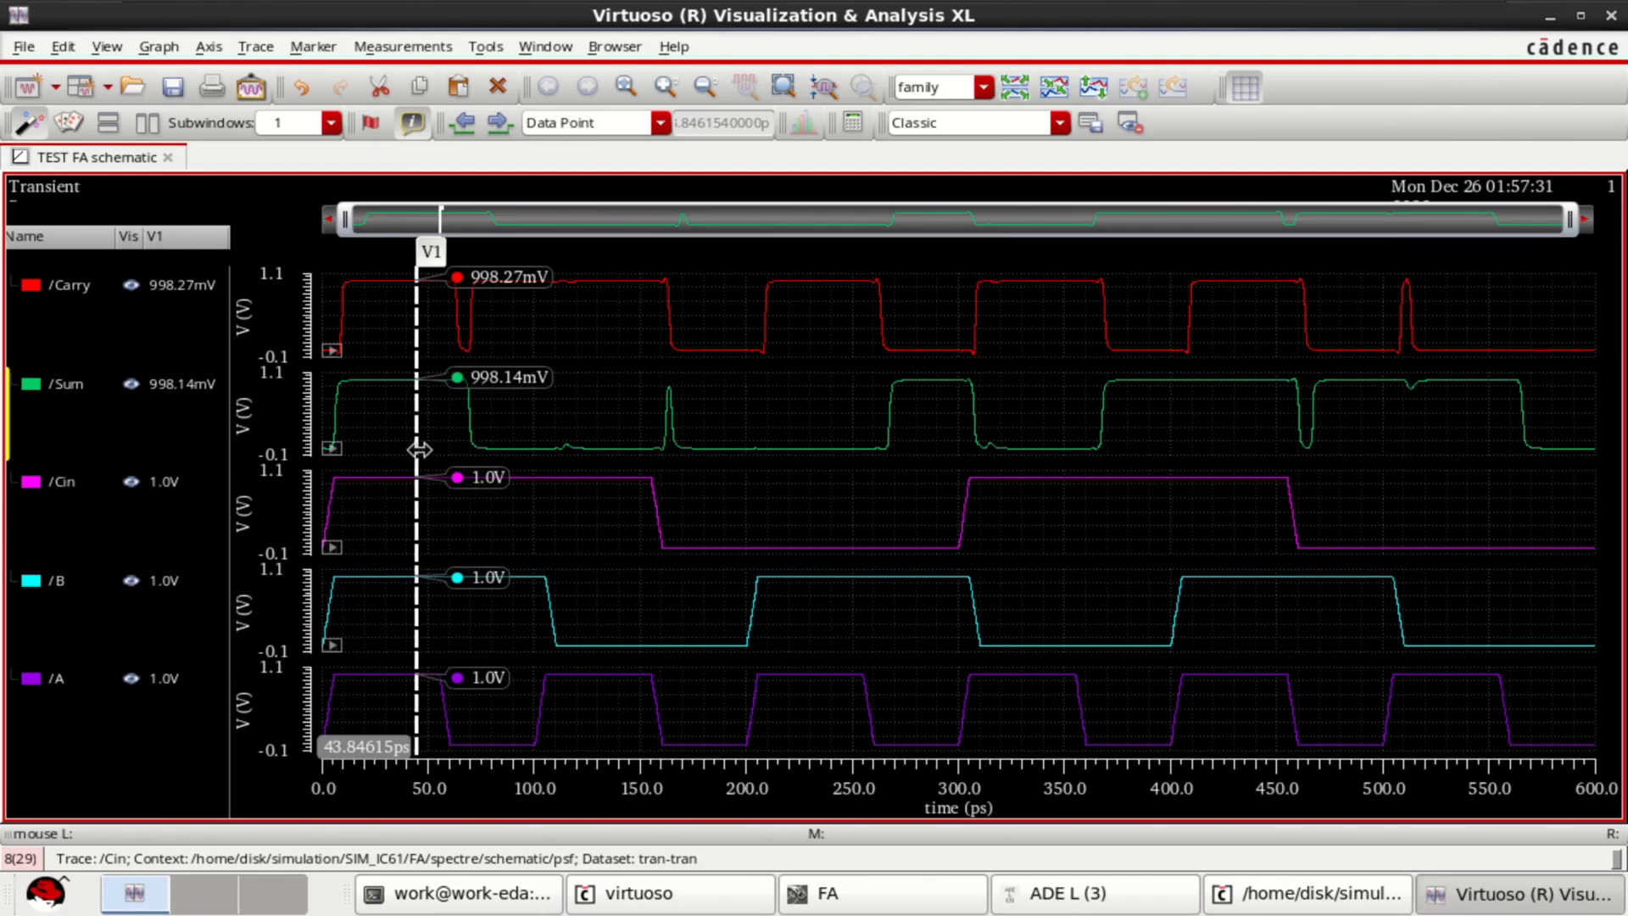
mouse_move(418, 449)
left_mouse_down()
mouse_move(383, 450)
mouse_move(1059, 487)
mouse_move(755, 508)
mouse_move(369, 470)
mouse_move(404, 471)
left_mouse_up()
left_click(363, 677)
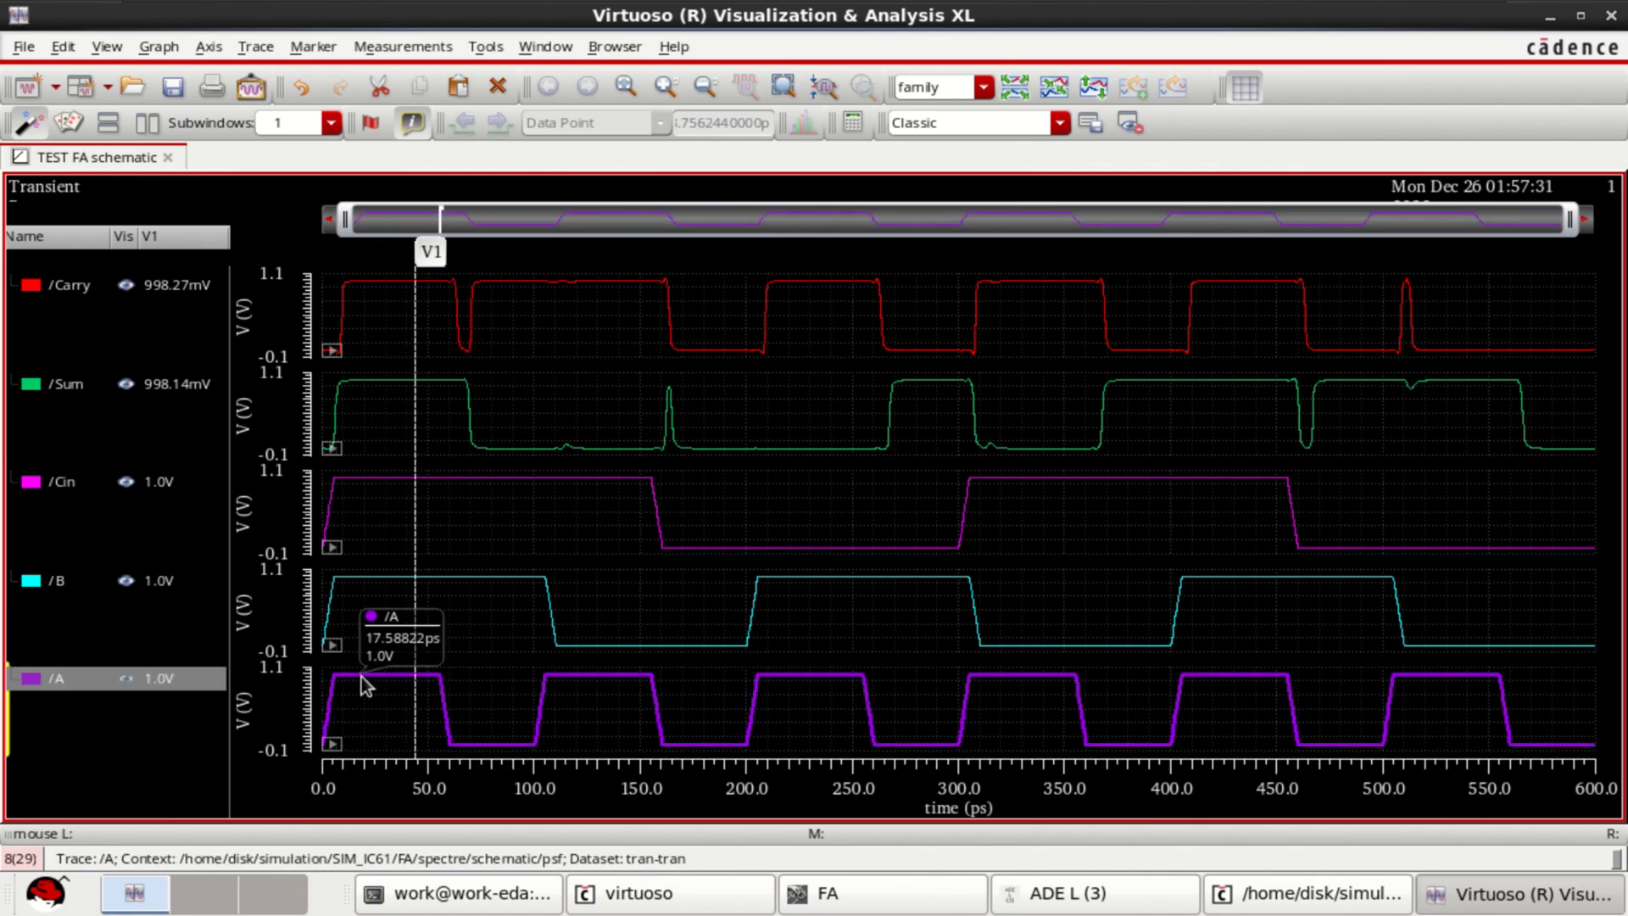
left_click(376, 578)
left_click(369, 481)
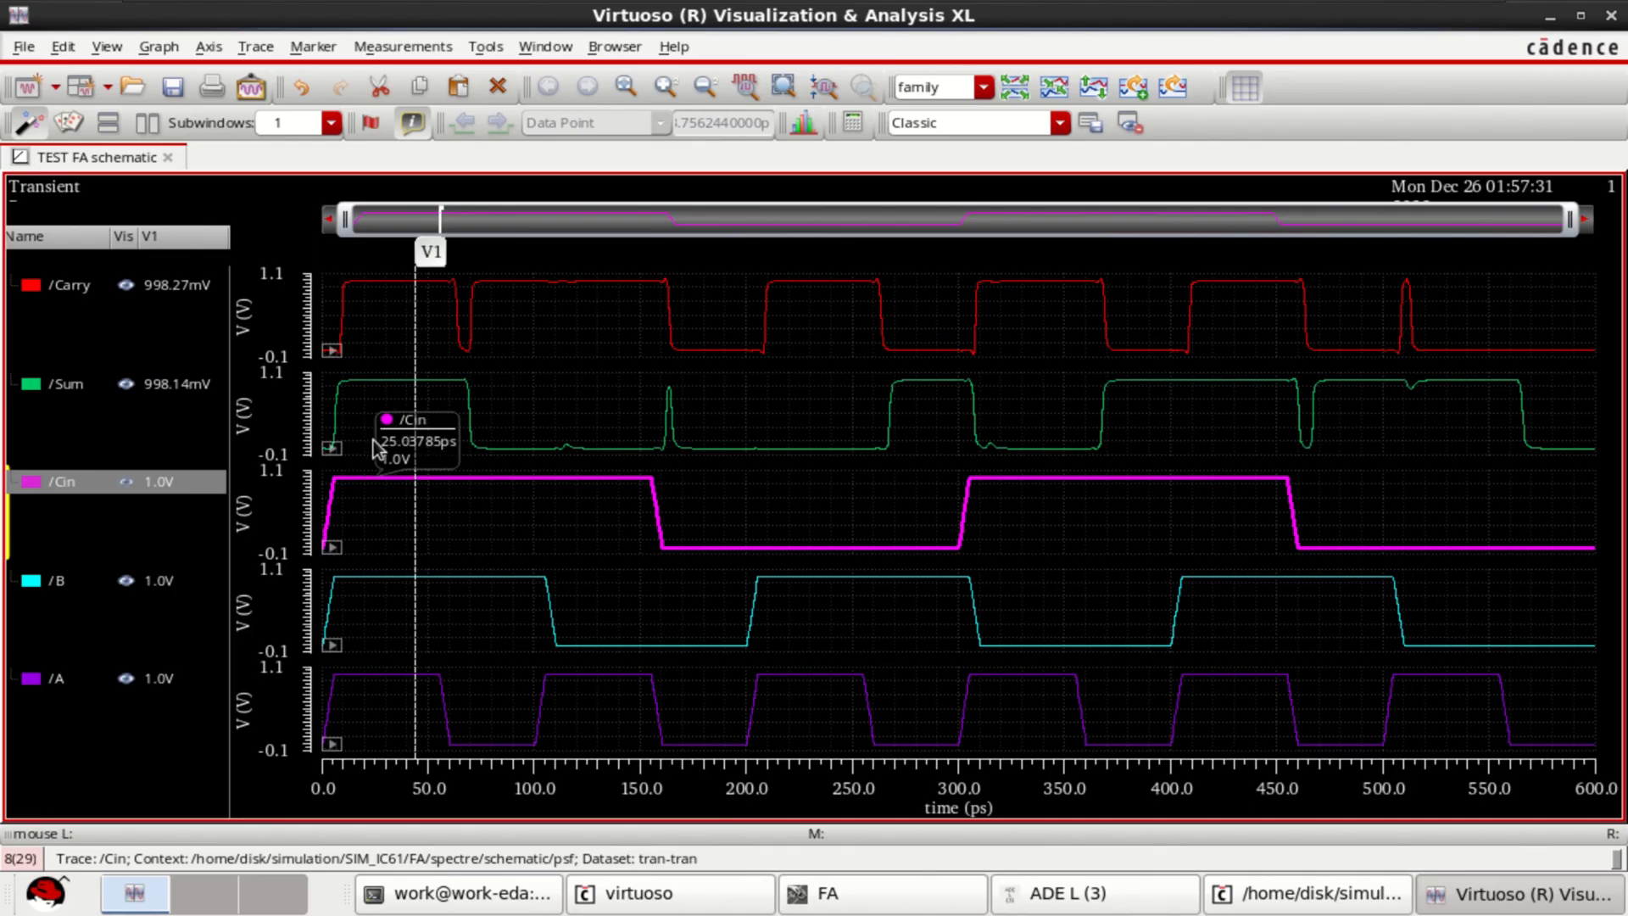
left_click(382, 390)
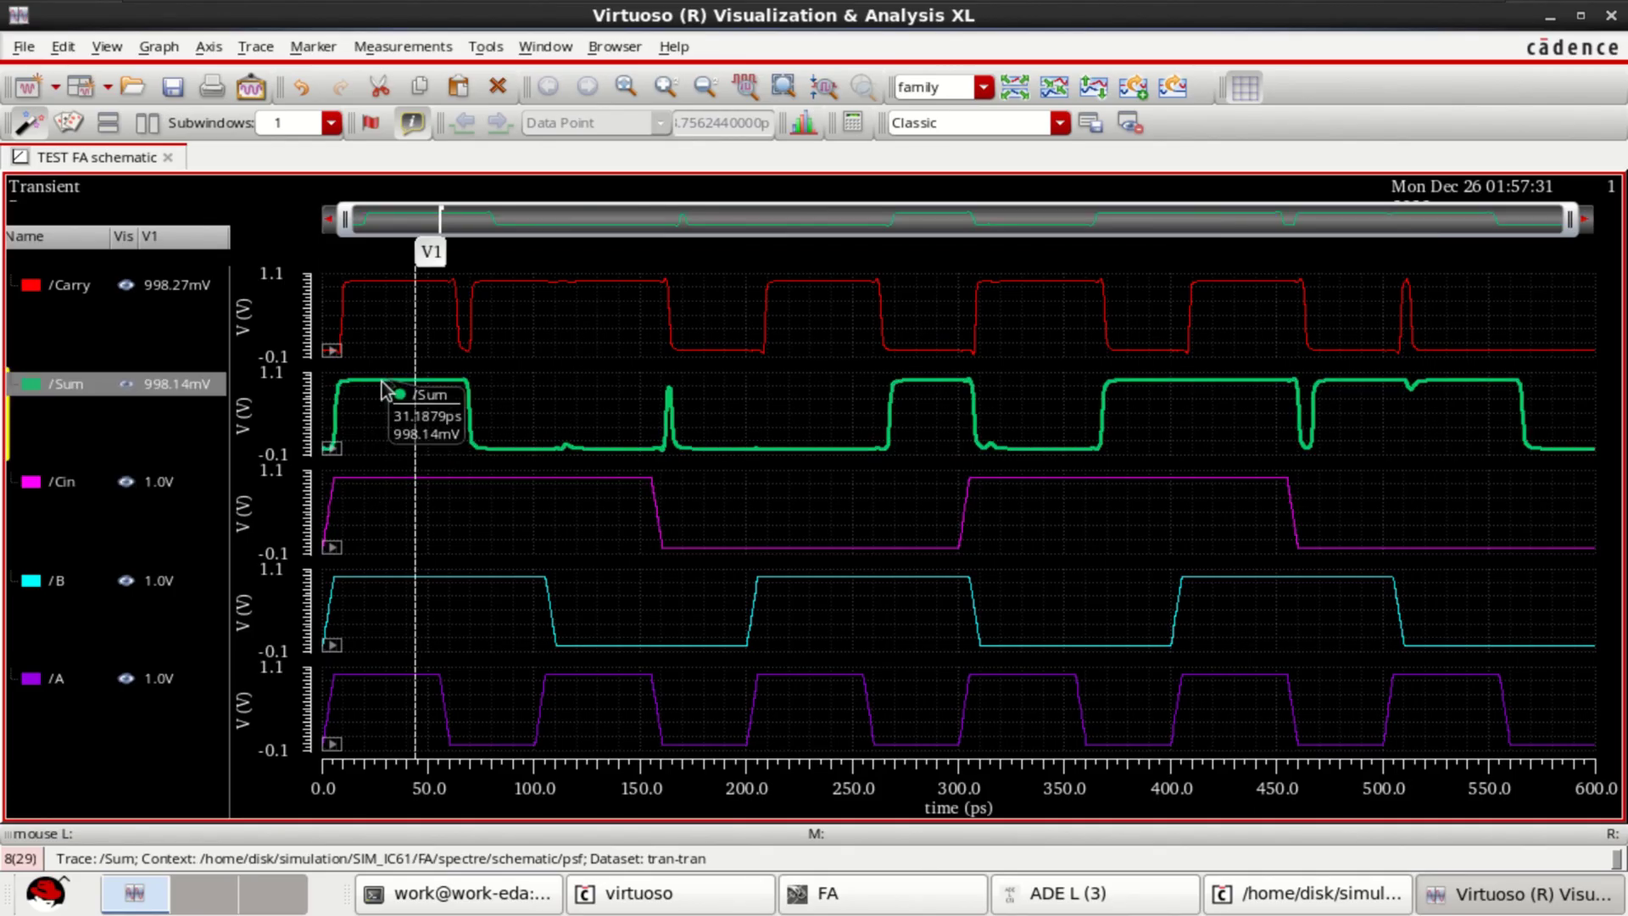
left_click(380, 288)
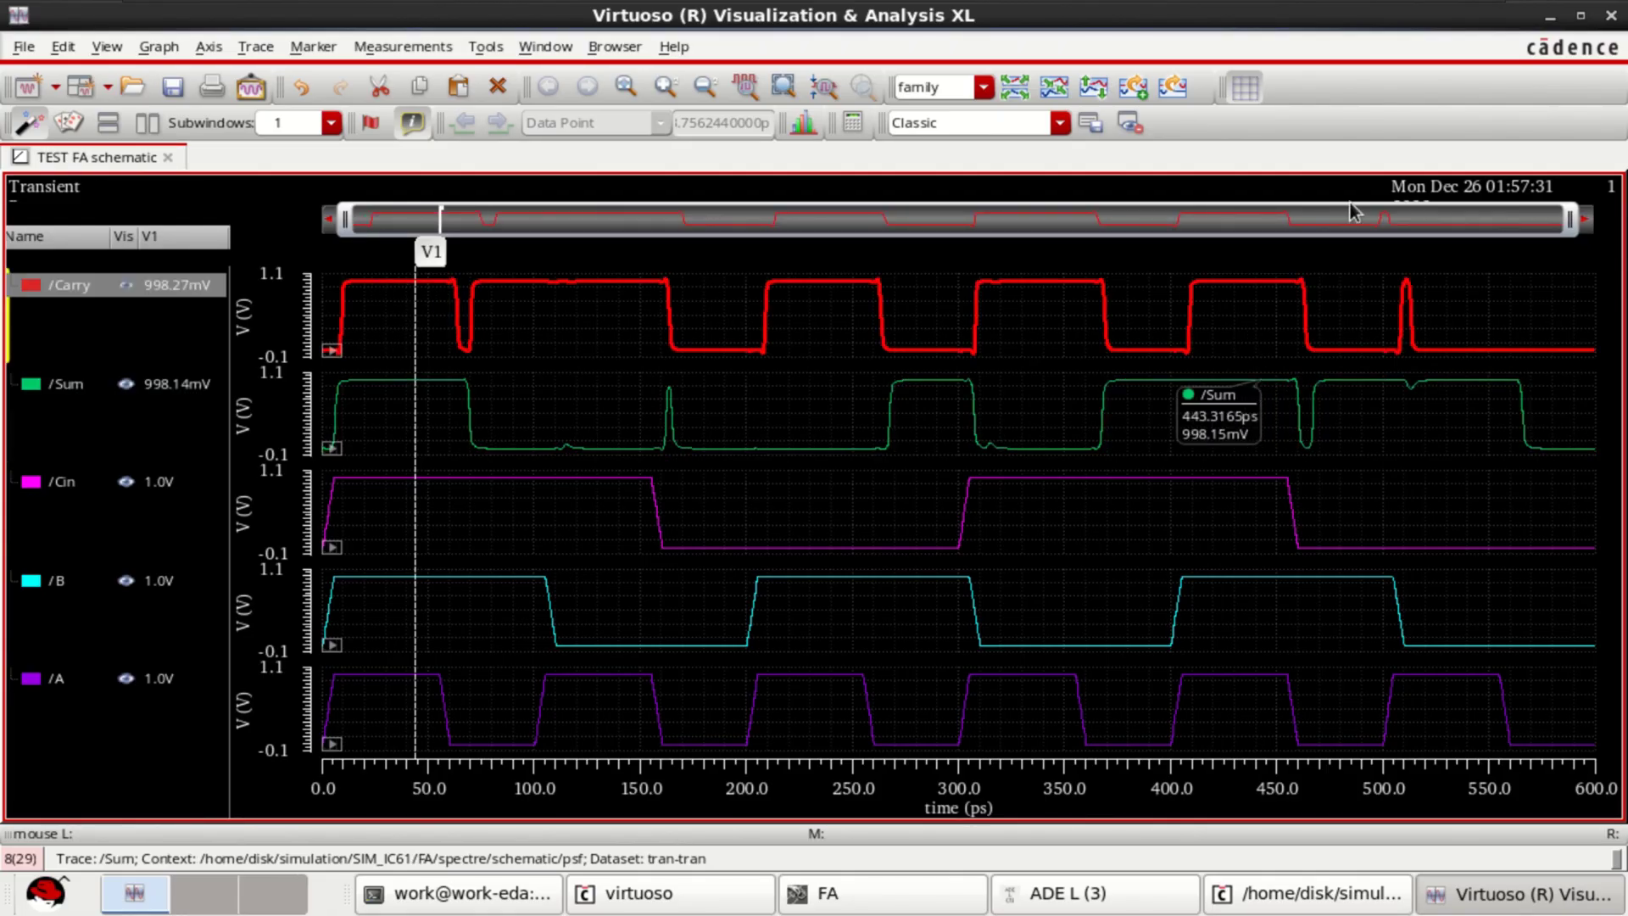
Step: Close the Visualization & Analysis XL waveform window and the spectre log to reveal ADE L
left_click(1612, 17)
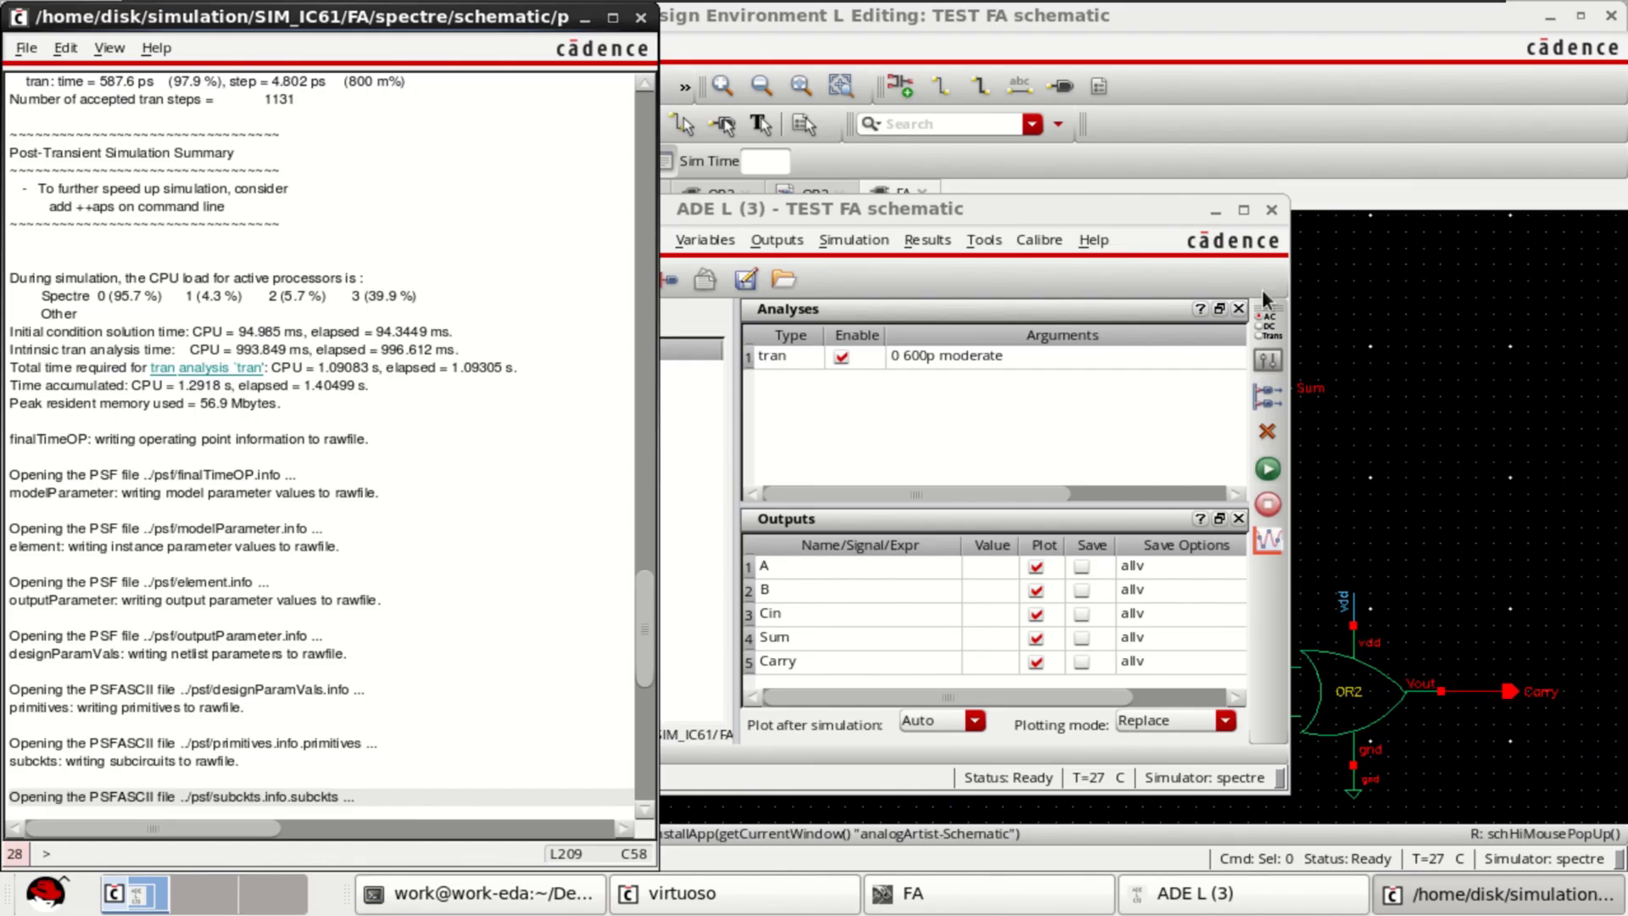
left_click(640, 17)
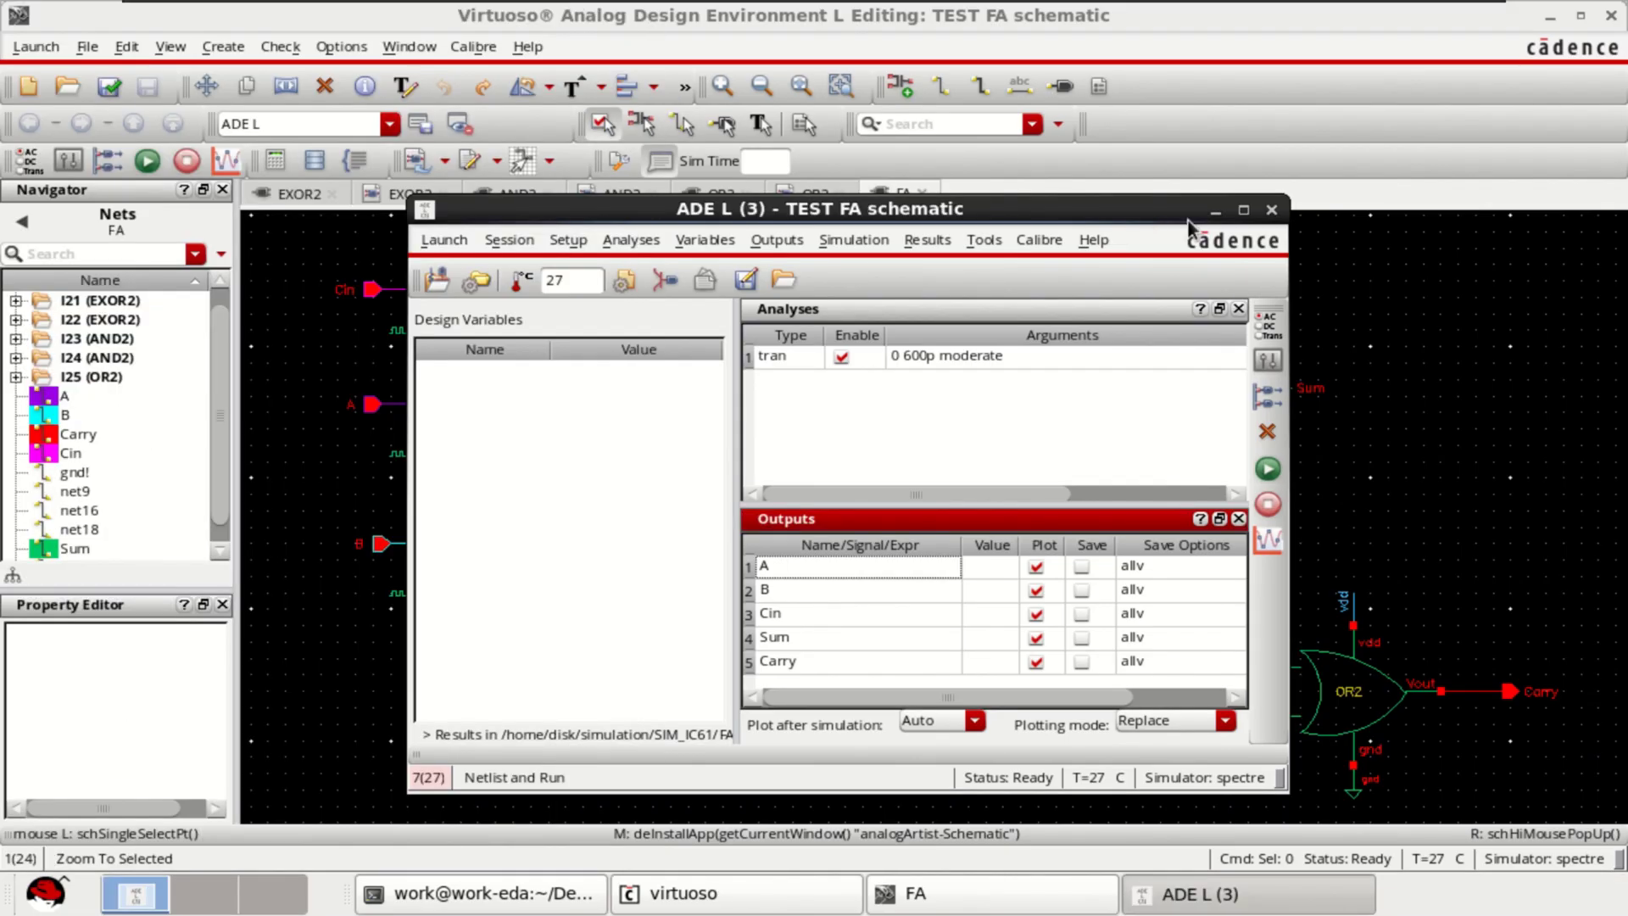